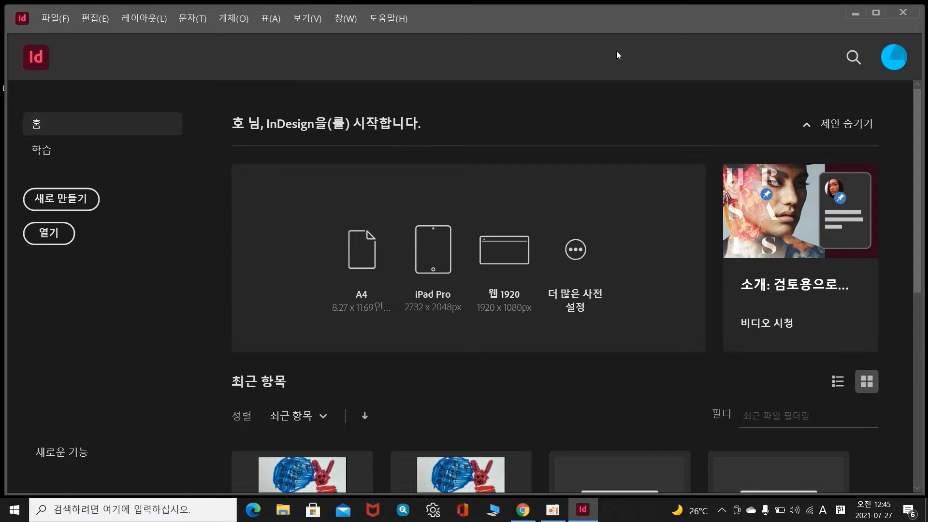
Start a new 120 x 180 mm print document and set its page count to 4
{"action": "left_click", "coordinate": [55, 19]}
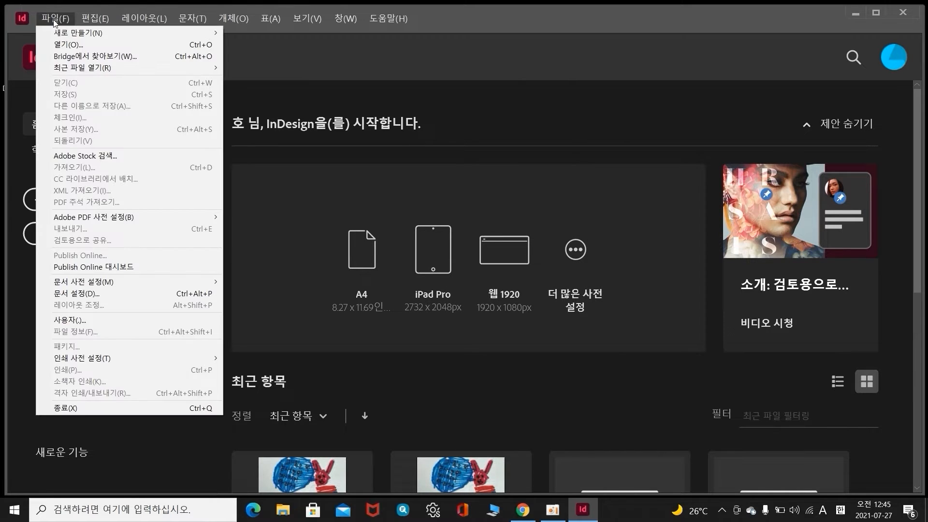
{"action": "mouse_move", "coordinate": [62, 36]}
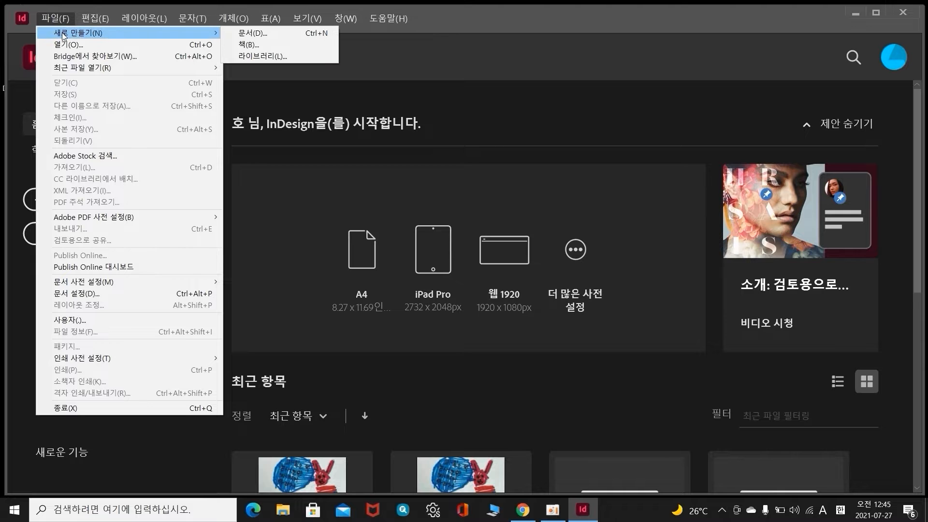
{"action": "left_click", "coordinate": [248, 33]}
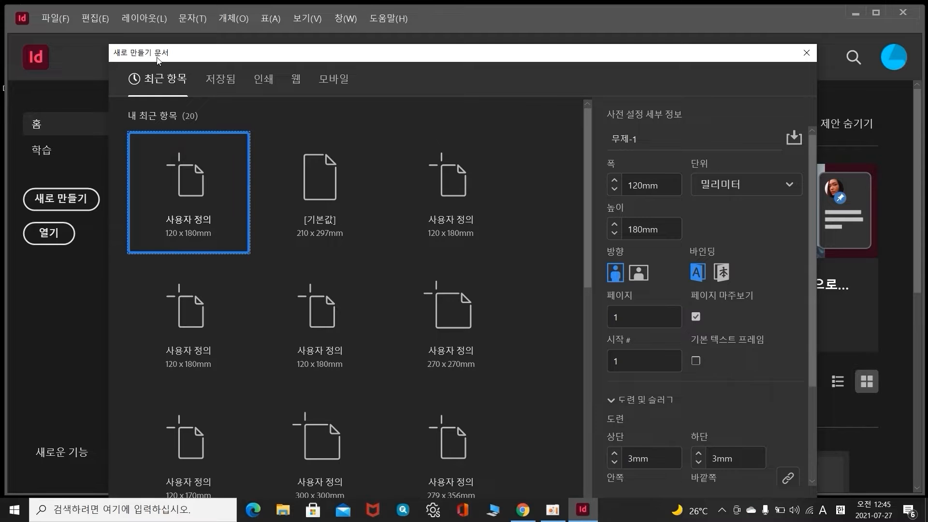
{"action": "left_click_drag", "start_coordinate": [237, 57], "coordinate": [279, 8]}
{"action": "mouse_move", "coordinate": [828, 195]}
{"action": "left_mouse_down"}
{"action": "mouse_move", "coordinate": [827, 204]}
{"action": "mouse_move", "coordinate": [826, 192]}
{"action": "left_mouse_up"}
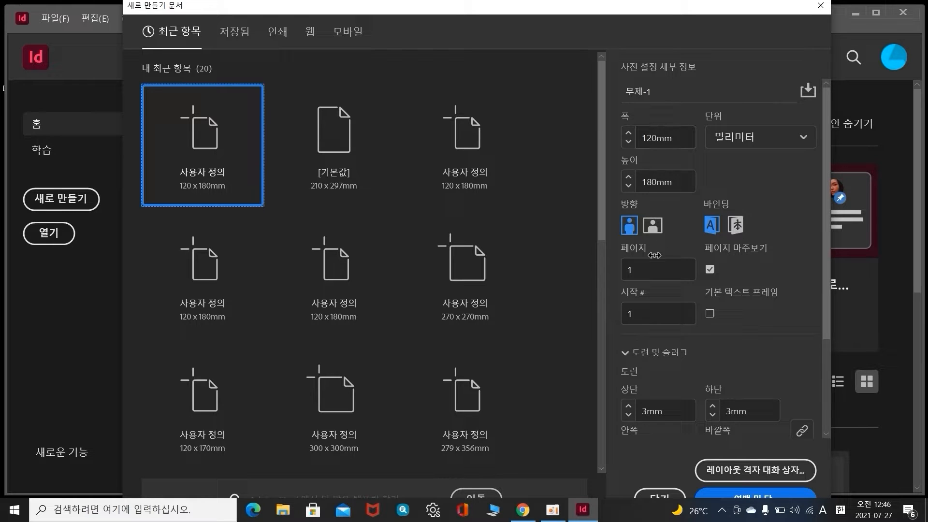
{"action": "left_click", "coordinate": [642, 269]}
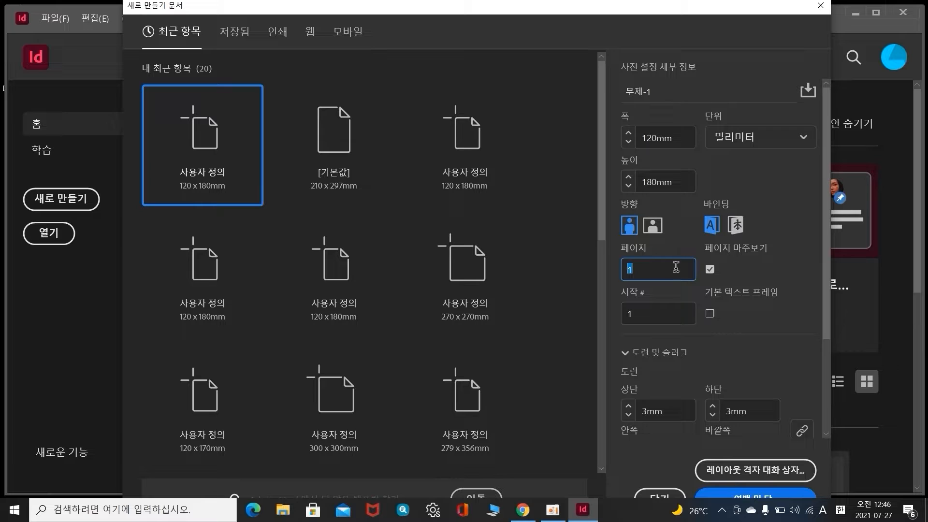
{"action": "type", "text": "4"}
Set the document's bleed to 3 mm on all sides and continue to the margin and column settings
{"action": "left_click_drag", "start_coordinate": [827, 317], "coordinate": [827, 399]}
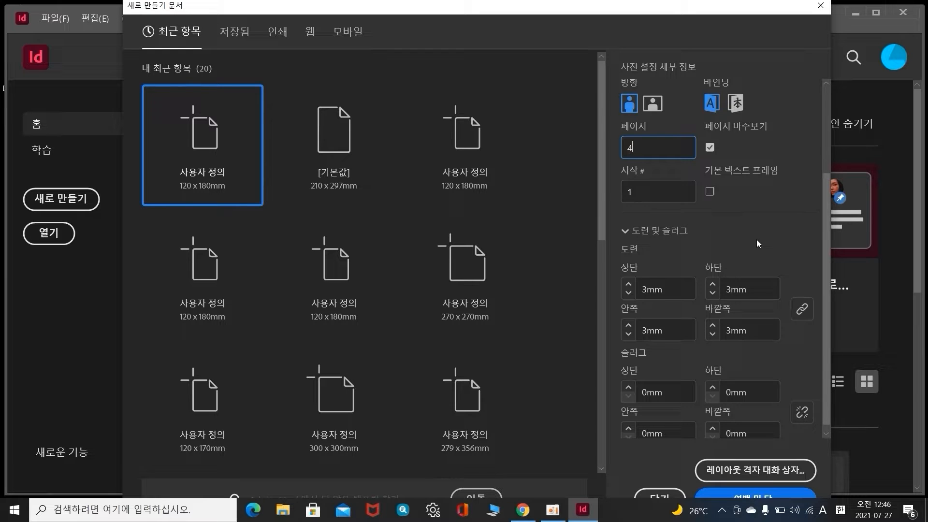
{"action": "left_click", "coordinate": [644, 287]}
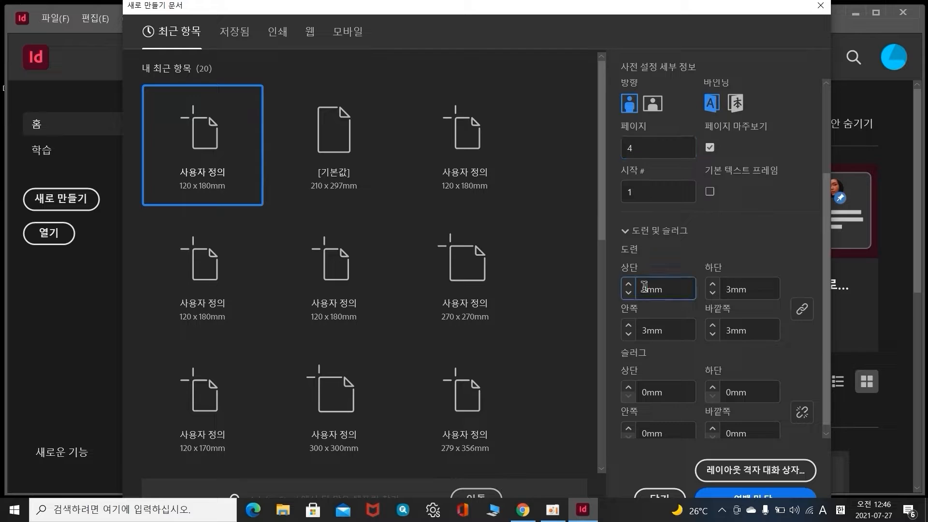
{"action": "left_click", "coordinate": [628, 285]}
{"action": "left_click", "coordinate": [628, 293]}
{"action": "scroll", "coordinate": [825, 361], "scroll_direction": "down", "scroll_amount": 1}
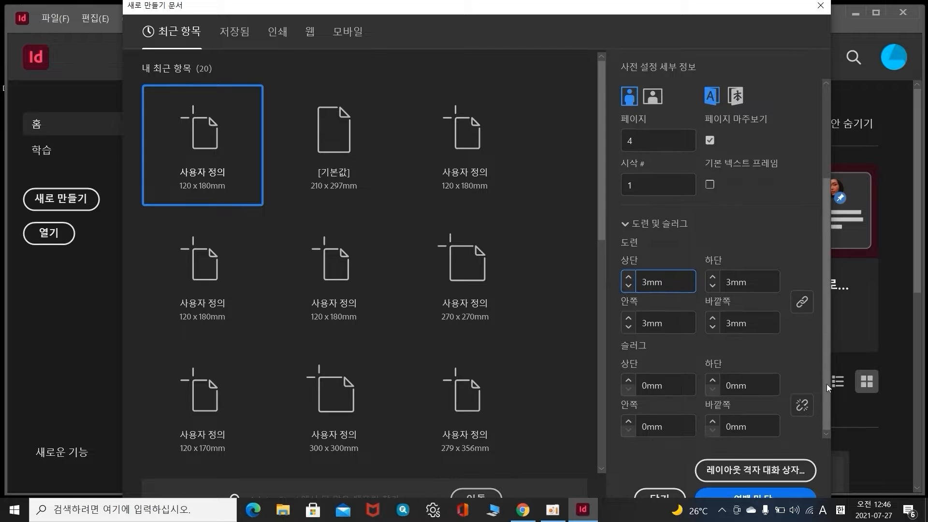
{"action": "left_click_drag", "start_coordinate": [734, 4], "coordinate": [729, 3]}
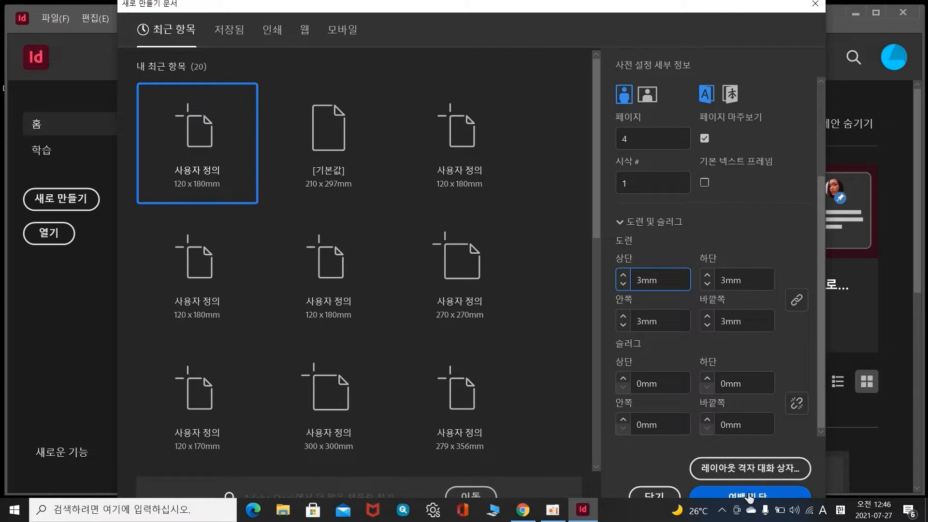
{"action": "left_click", "coordinate": [781, 497]}
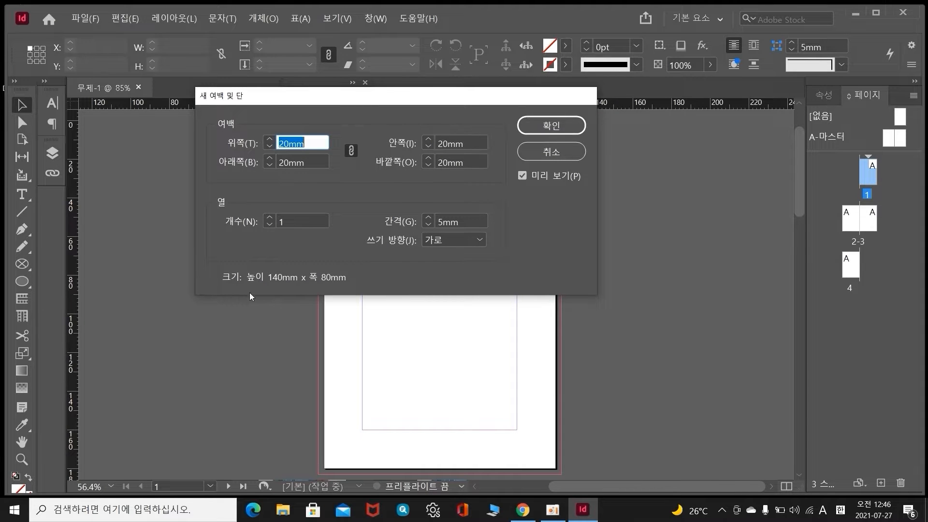
Set all four page margins to 15 mm with one column and create the document
{"action": "left_click", "coordinate": [269, 147]}
{"action": "left_click", "coordinate": [269, 147]}
{"action": "left_click", "coordinate": [269, 147]}
{"action": "left_click", "coordinate": [269, 147]}
{"action": "left_click", "coordinate": [269, 148]}
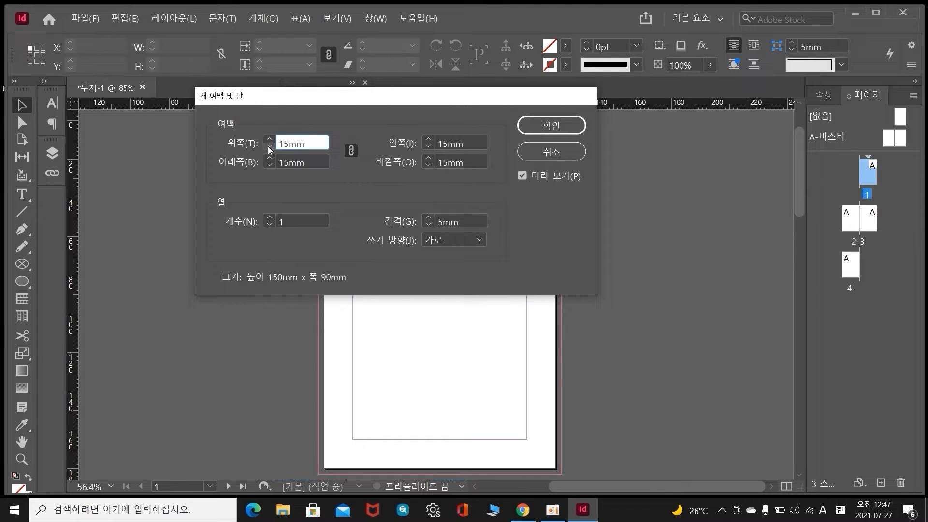
{"action": "left_click", "coordinate": [565, 126]}
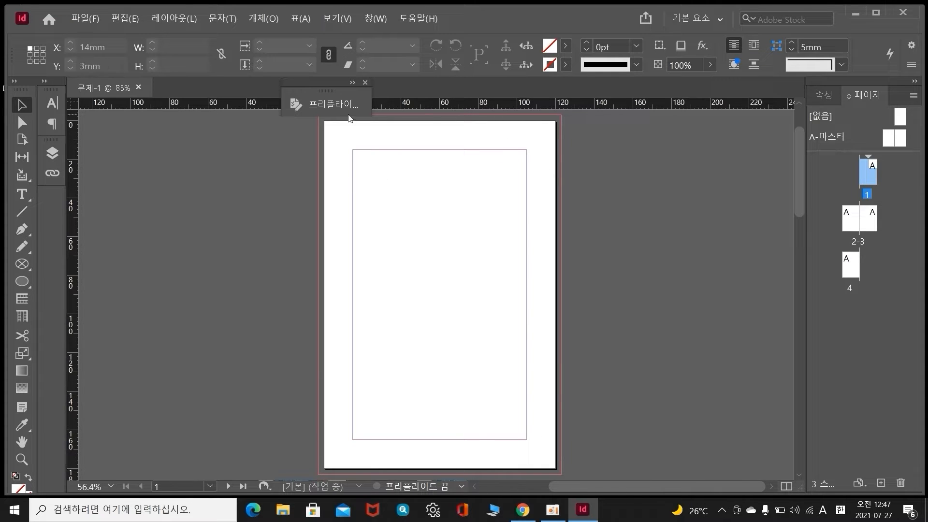
Expand the floating Preflight panel and close it to clear the workspace
{"action": "left_click", "coordinate": [353, 84]}
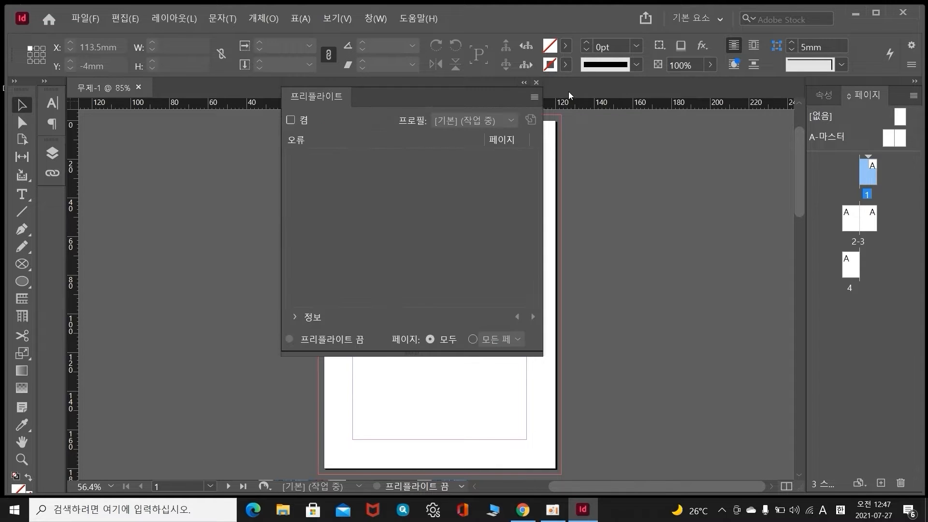
{"action": "left_click", "coordinate": [536, 82]}
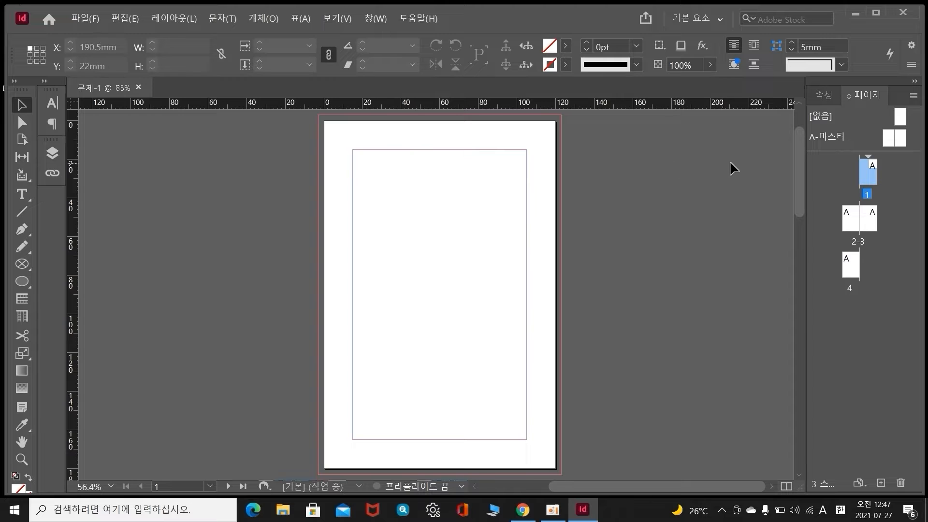
Look through page 1, the 2-3 spread and page 4, and return to page 1
{"action": "left_click_drag", "start_coordinate": [799, 180], "coordinate": [798, 167]}
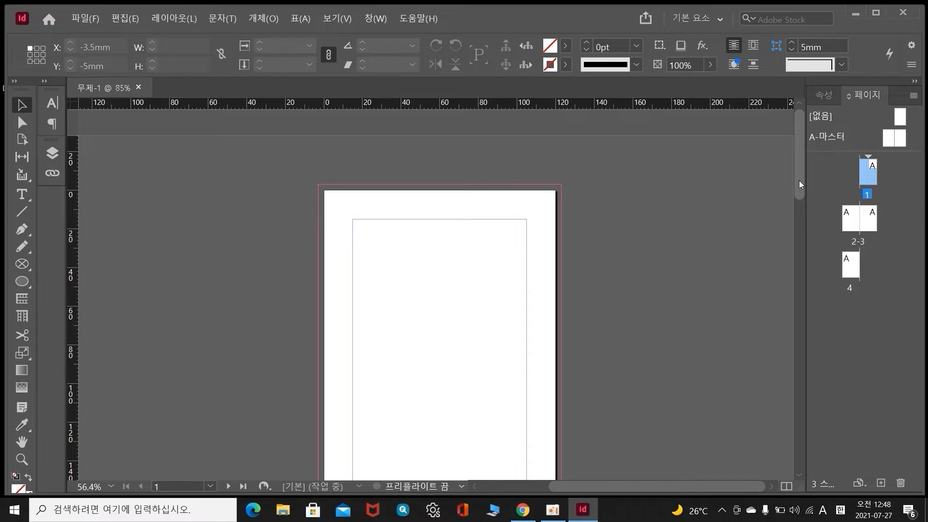
{"action": "left_click_drag", "start_coordinate": [800, 184], "coordinate": [798, 239]}
{"action": "left_click_drag", "start_coordinate": [697, 489], "coordinate": [676, 489]}
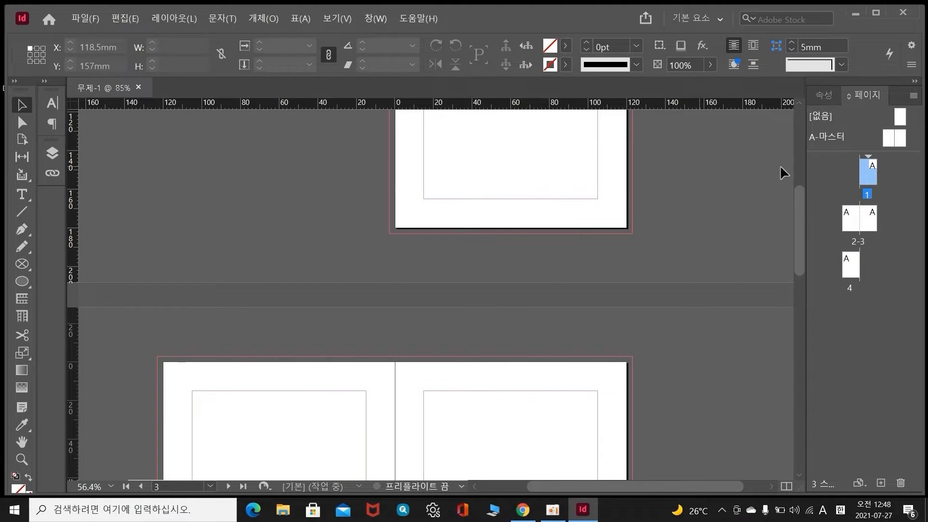
{"action": "left_click", "coordinate": [868, 224]}
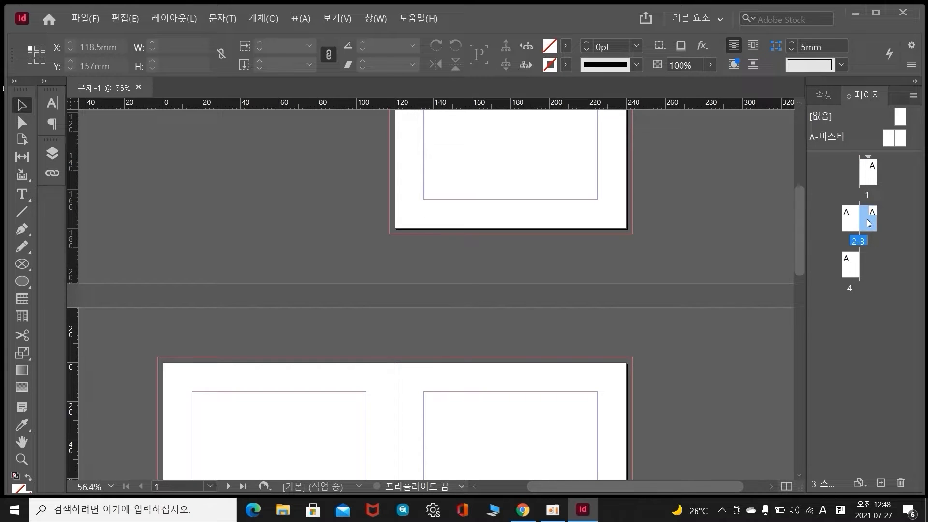
{"action": "double_click", "coordinate": [868, 223]}
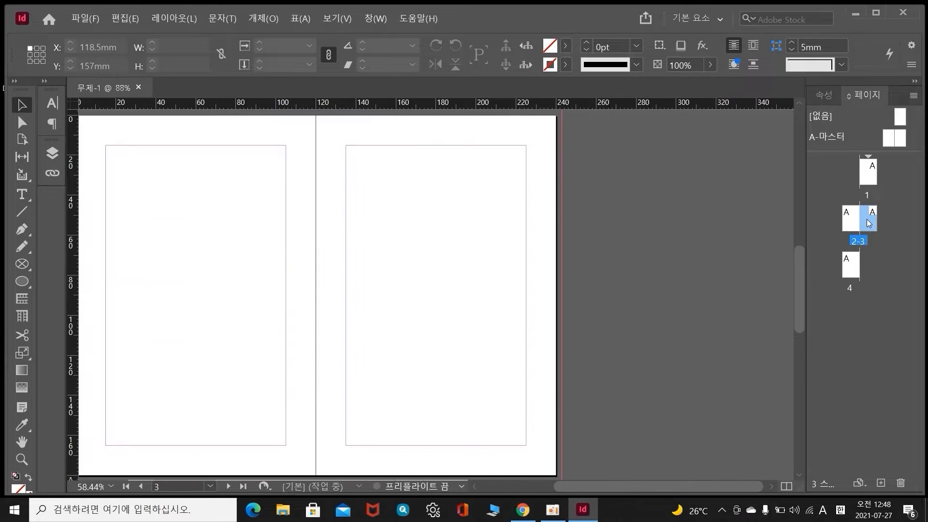
{"action": "double_click", "coordinate": [852, 274]}
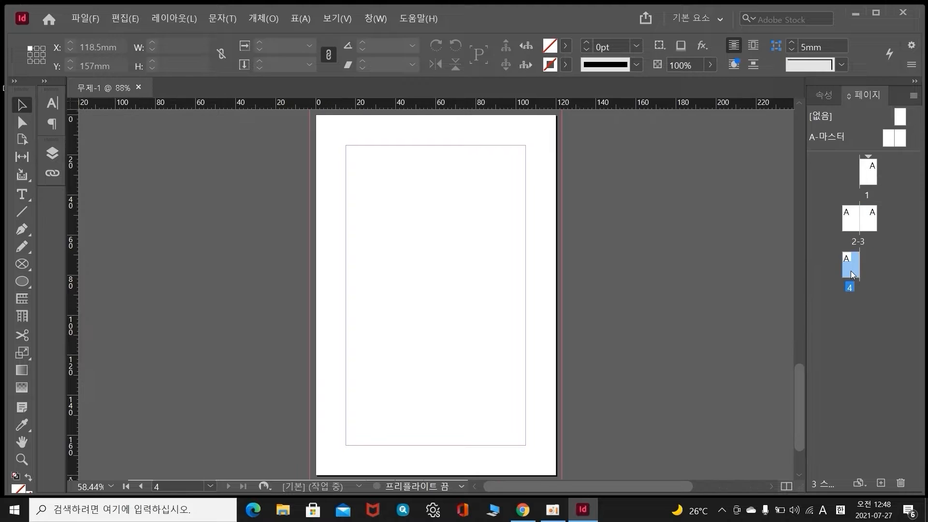
{"action": "left_click", "coordinate": [876, 177]}
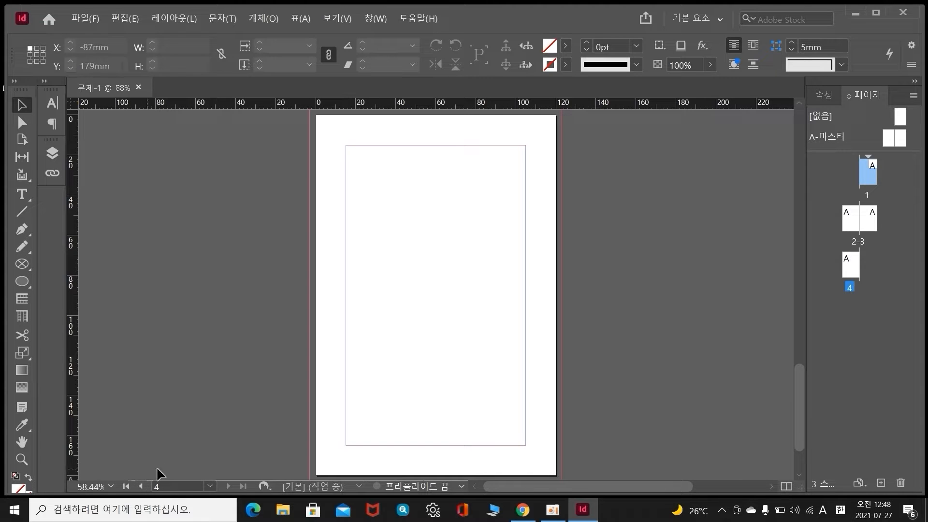
{"action": "double_click", "coordinate": [868, 179]}
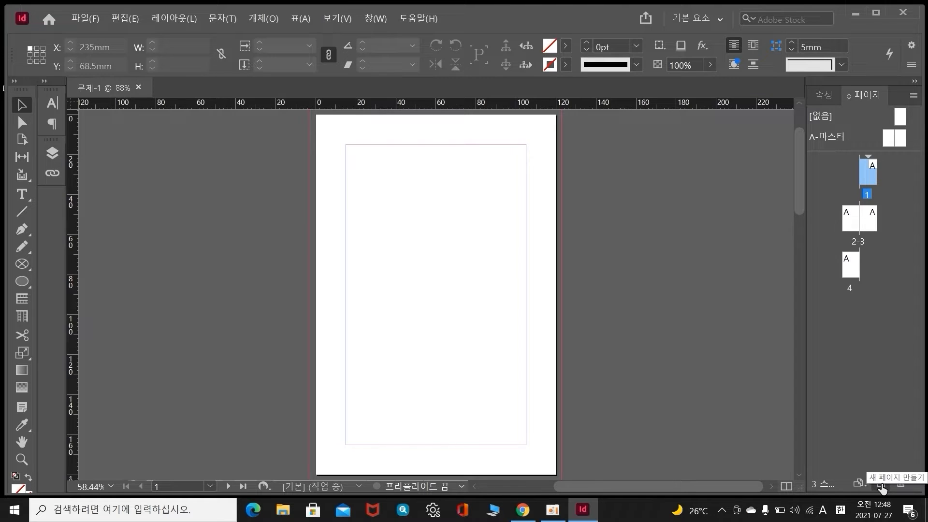
Insert new pages after page 1 to bring the document to eight pages
{"action": "left_click", "coordinate": [880, 484]}
{"action": "left_click", "coordinate": [880, 485]}
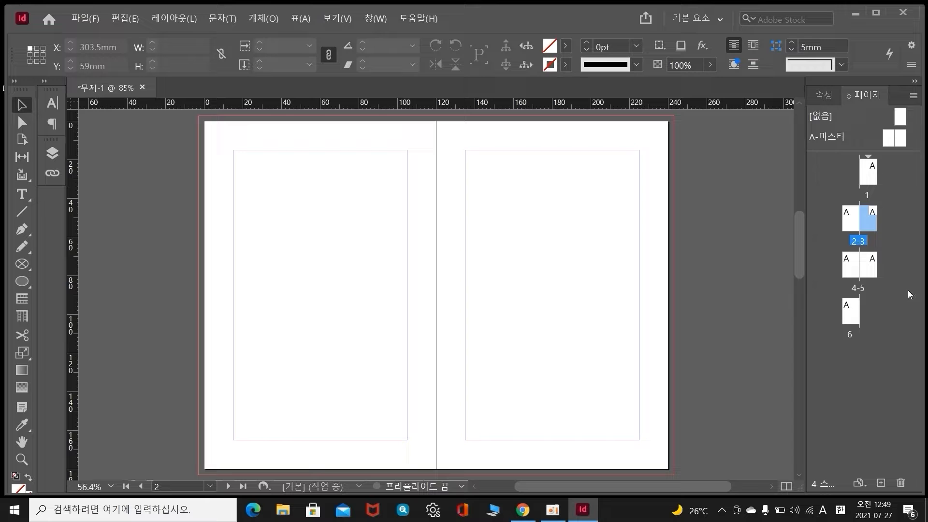
{"action": "left_click", "coordinate": [880, 483]}
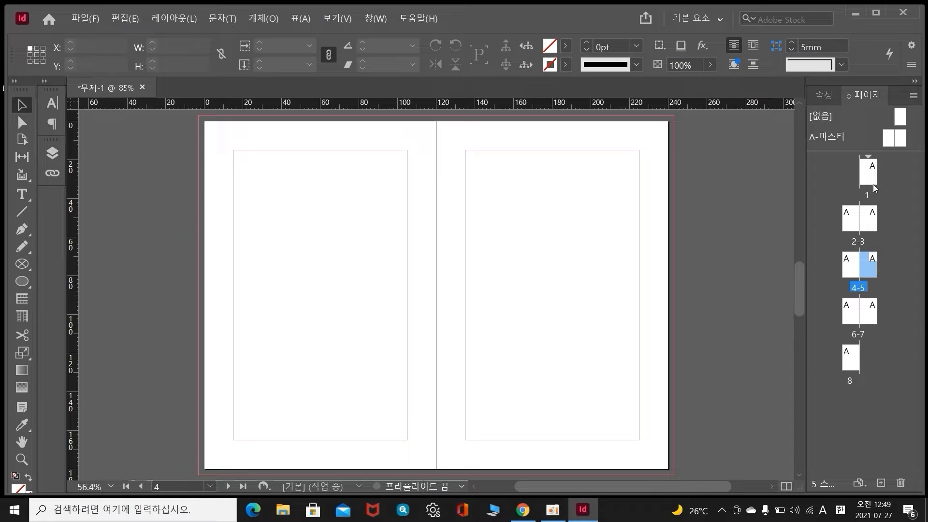
Delete all pages after page 3 from the document
{"action": "left_click", "coordinate": [901, 484]}
{"action": "left_click", "coordinate": [901, 485]}
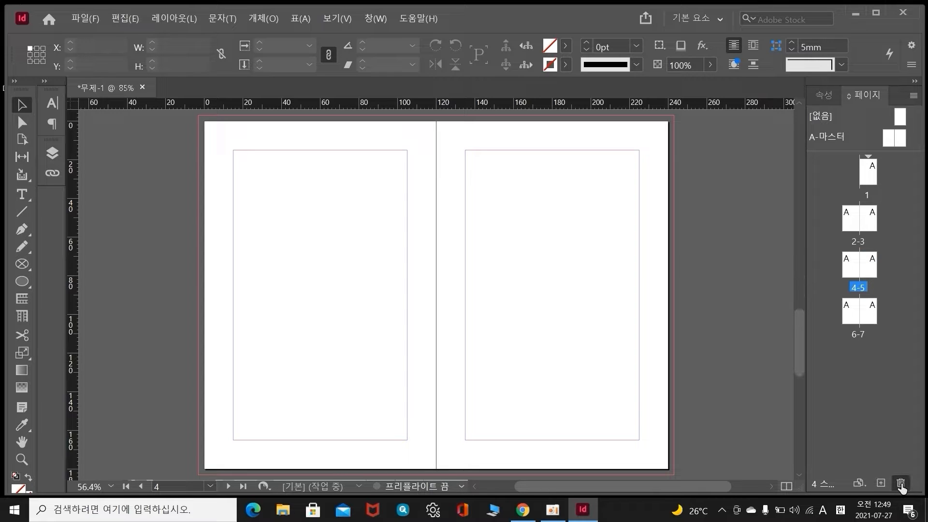
{"action": "left_click", "coordinate": [900, 484]}
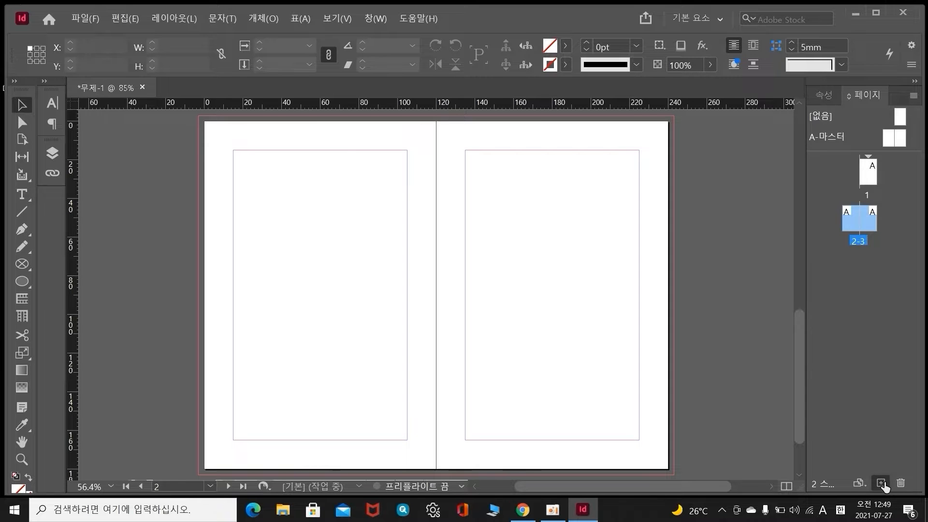
Add five new pages after the 2-3 spread so the document ends with page 8
{"action": "left_click", "coordinate": [880, 482]}
{"action": "left_click", "coordinate": [881, 482]}
{"action": "left_click", "coordinate": [881, 483]}
{"action": "left_click", "coordinate": [881, 483]}
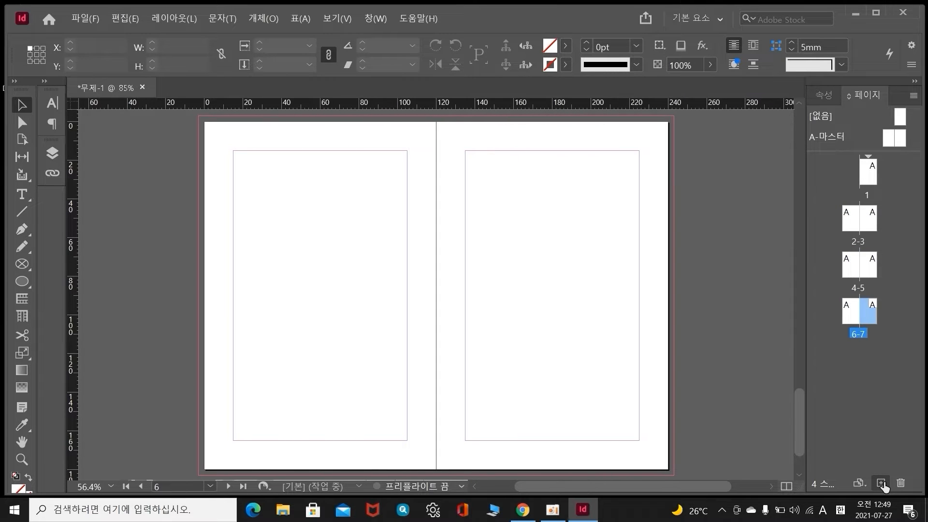
{"action": "left_click", "coordinate": [881, 483]}
{"action": "left_click", "coordinate": [888, 413]}
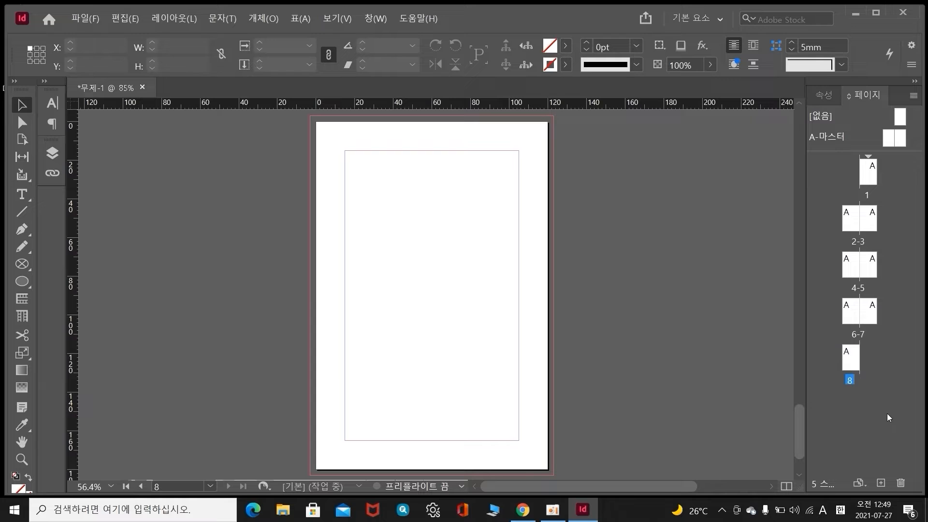
Try out the Review (검토) and Advanced (고급) workspaces
{"action": "left_click", "coordinate": [373, 19]}
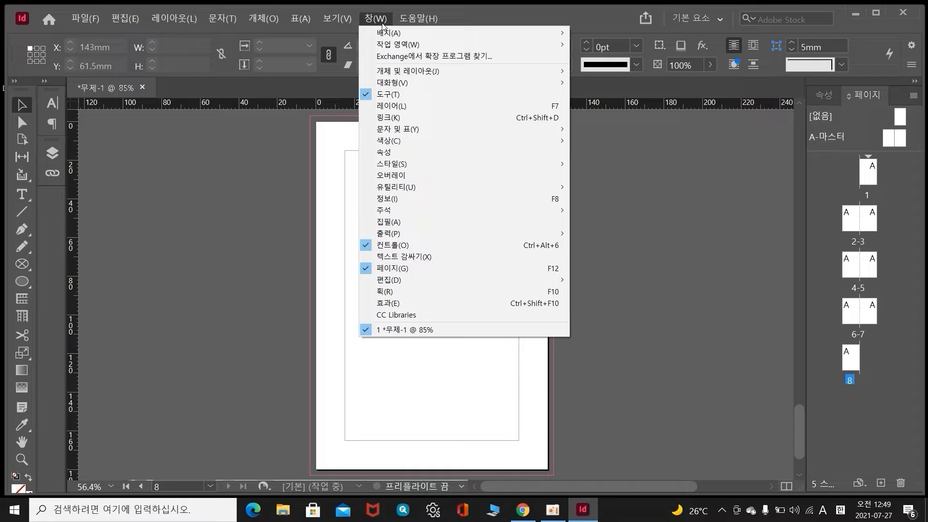
{"action": "mouse_move", "coordinate": [395, 47]}
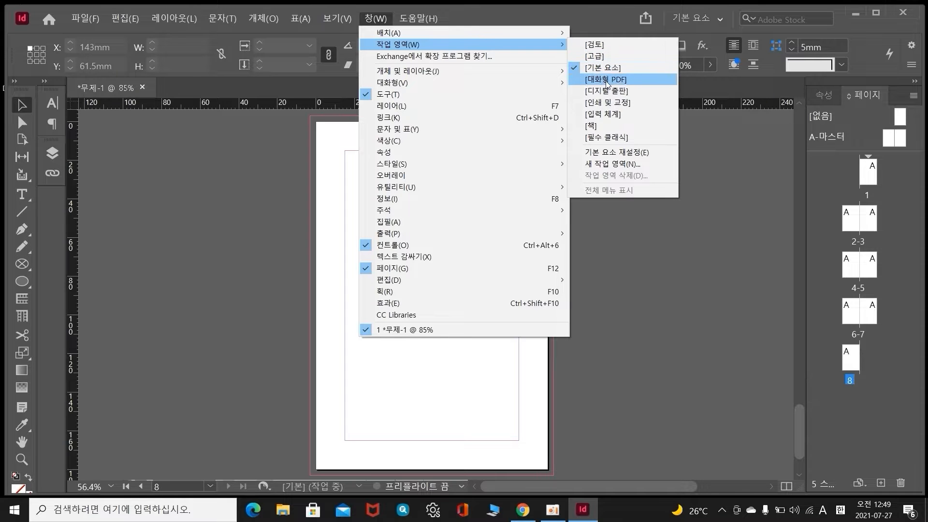
{"action": "left_click", "coordinate": [604, 49]}
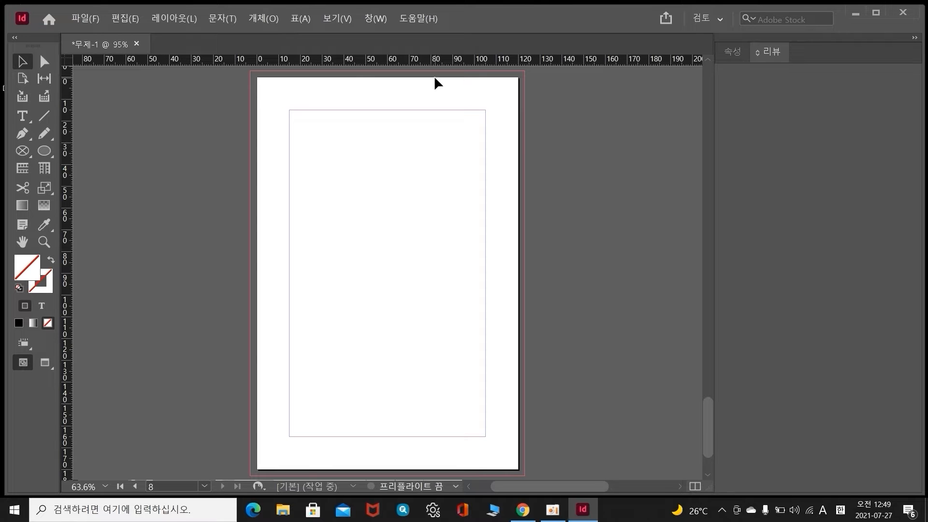
{"action": "left_click", "coordinate": [375, 18]}
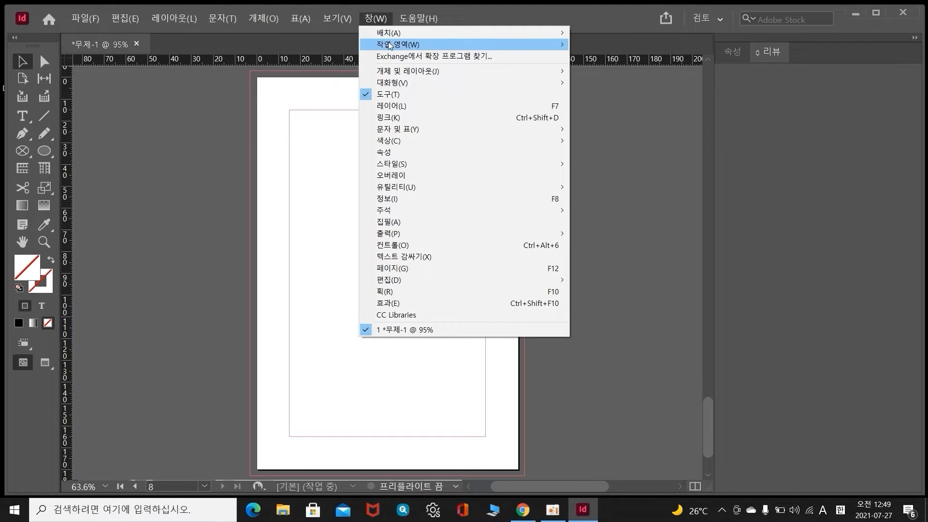
{"action": "left_click", "coordinate": [623, 58]}
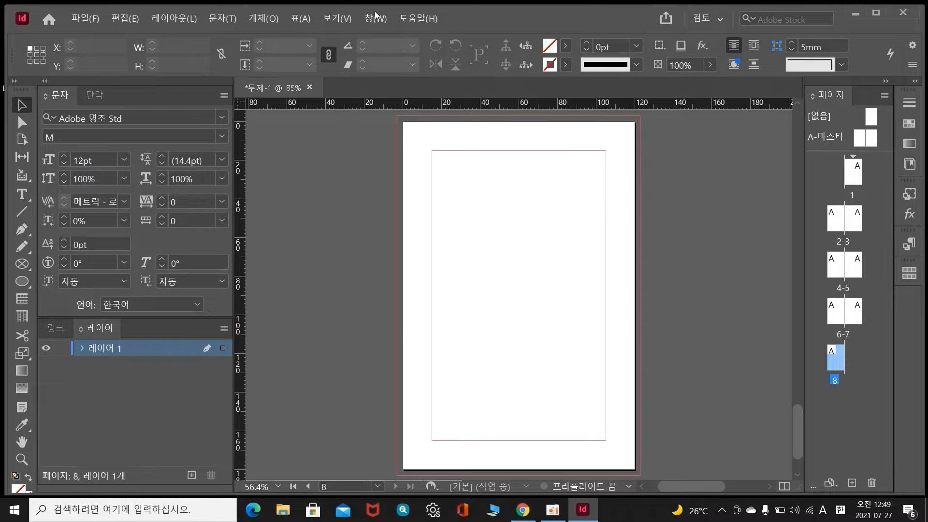
Switch the workspace back to Essentials (기본 요소)
{"action": "left_click", "coordinate": [376, 17]}
{"action": "mouse_move", "coordinate": [406, 46]}
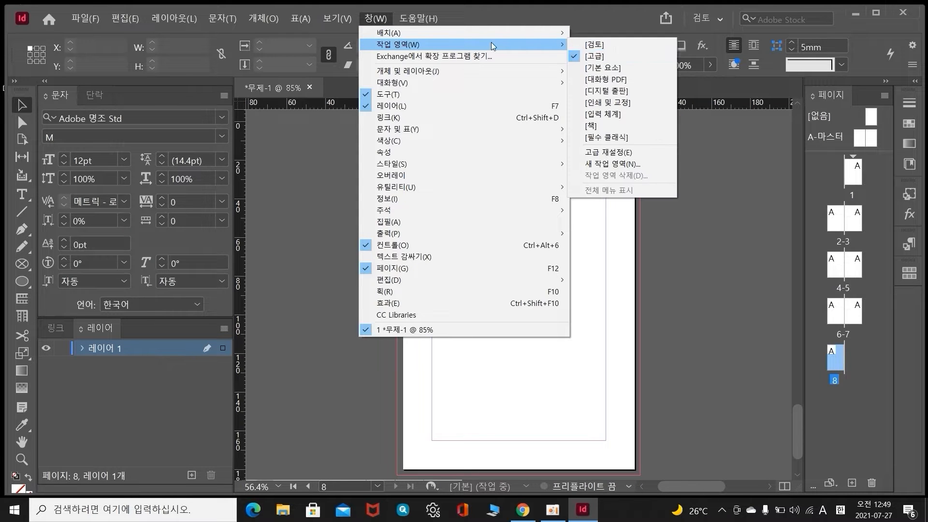
{"action": "left_click", "coordinate": [617, 68]}
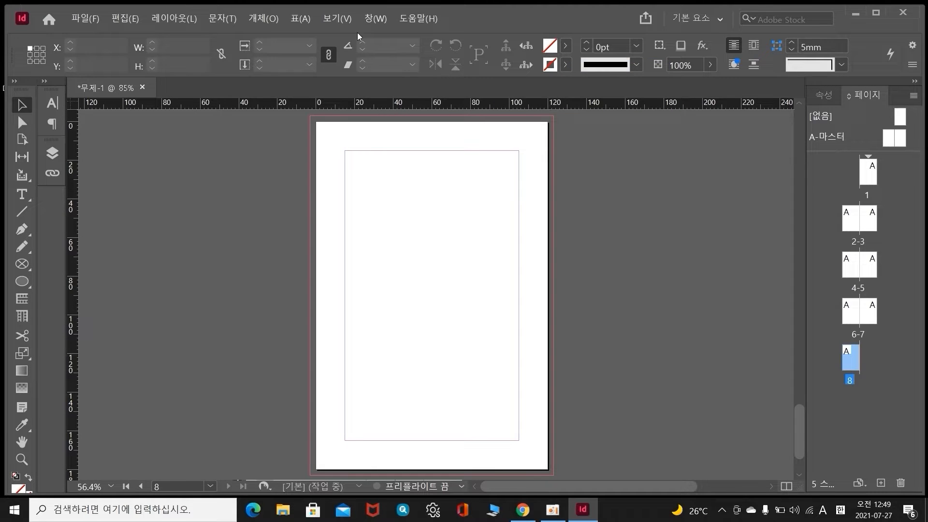
Look through the window list, the type commands, and the docked Character and Layers panels with their settings
{"action": "left_click", "coordinate": [371, 19]}
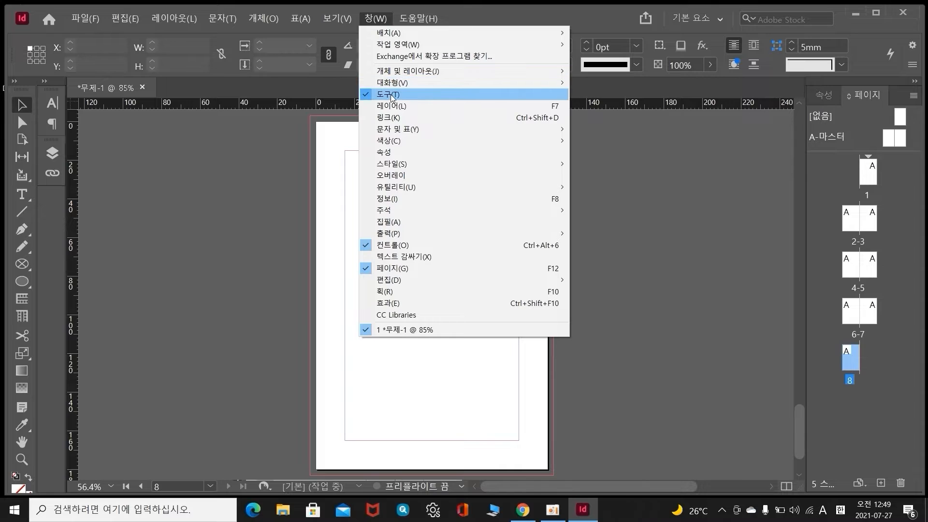
{"action": "mouse_move", "coordinate": [220, 20]}
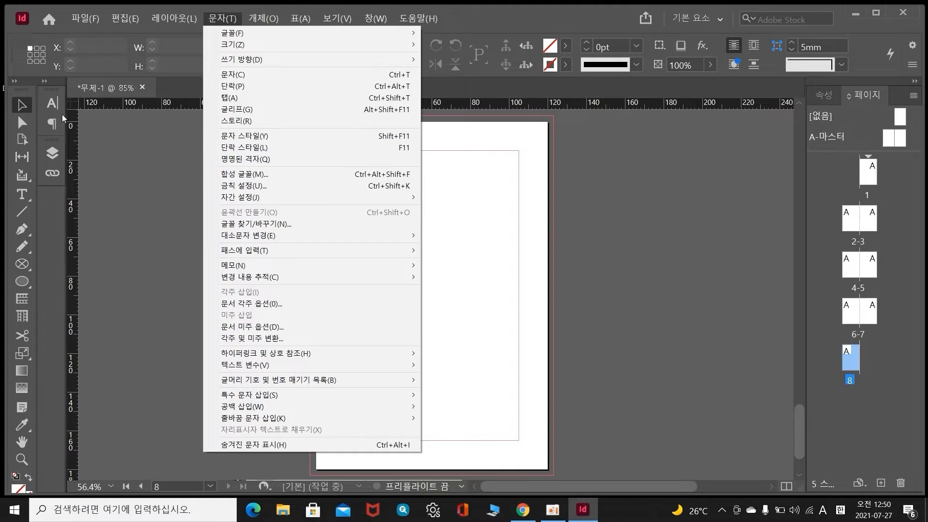
{"action": "left_click", "coordinate": [53, 103]}
{"action": "left_click_drag", "start_coordinate": [119, 79], "coordinate": [168, 96]}
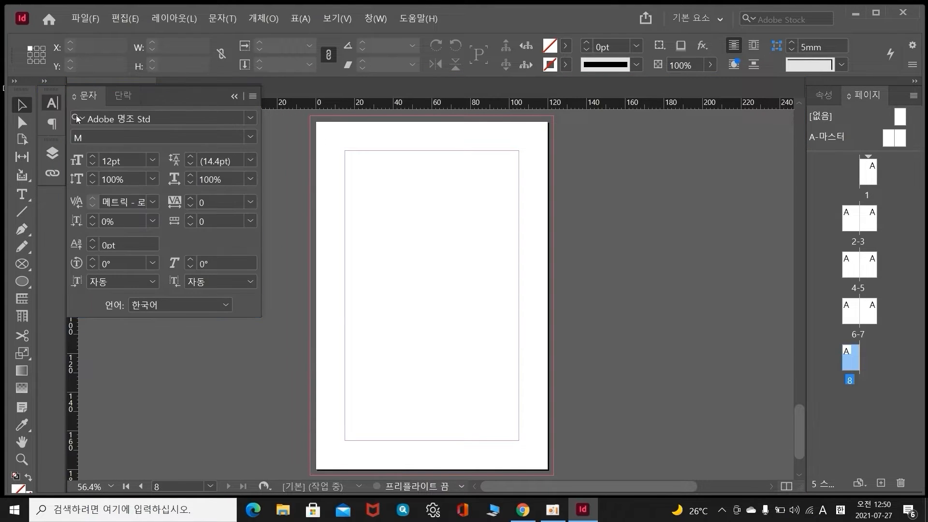
{"action": "left_click", "coordinate": [57, 105]}
{"action": "left_click", "coordinate": [57, 105]}
{"action": "left_click", "coordinate": [114, 99]}
{"action": "left_click", "coordinate": [51, 155]}
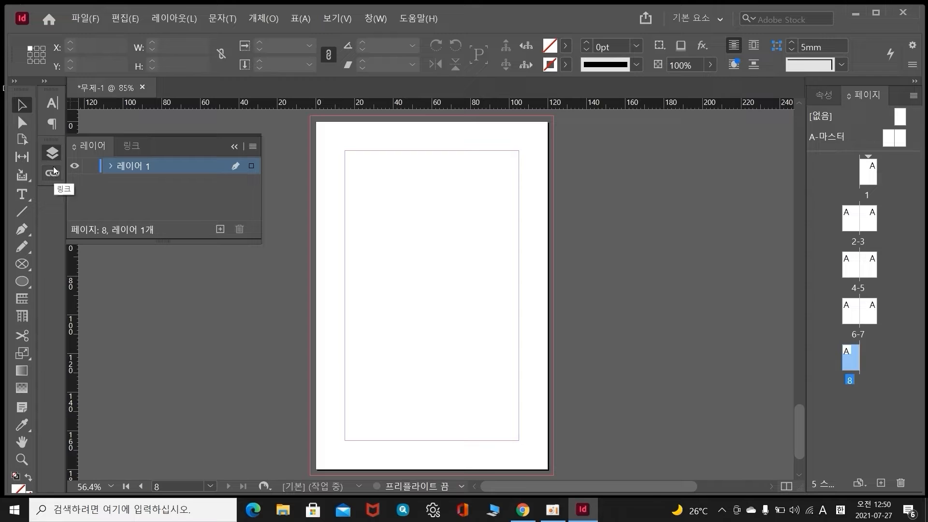
{"action": "left_click", "coordinate": [58, 126]}
{"action": "left_click", "coordinate": [57, 106]}
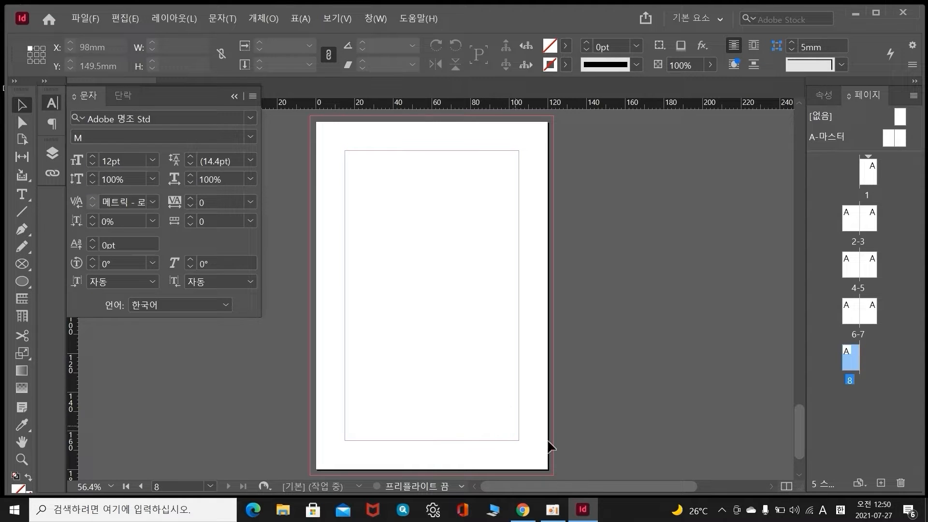
{"action": "mouse_move", "coordinate": [595, 490]}
{"action": "left_mouse_down"}
{"action": "mouse_move", "coordinate": [605, 489]}
{"action": "mouse_move", "coordinate": [596, 490]}
{"action": "left_mouse_up"}
{"action": "left_click", "coordinate": [234, 96]}
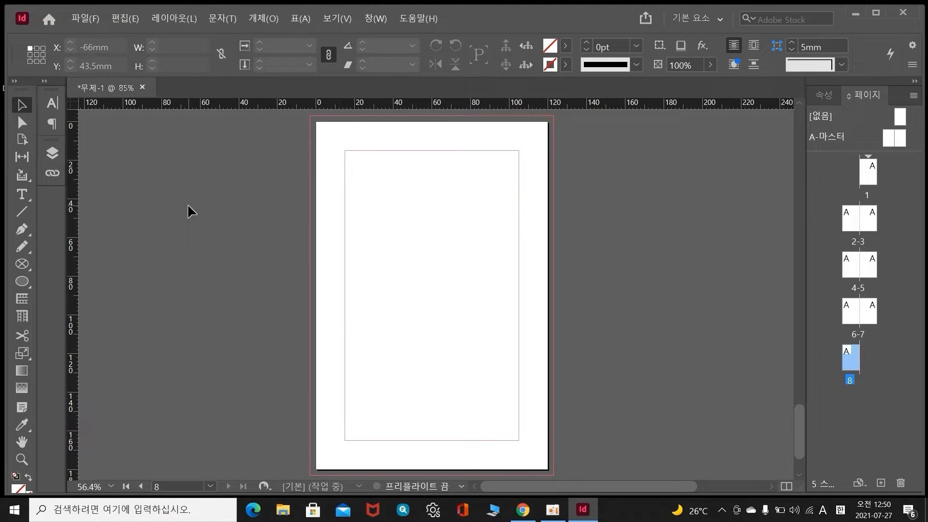
Draw a rectangular frame about 96.5 x 99.5 mm on the upper part of page 8 with the Rectangle Frame tool
{"action": "mouse_move", "coordinate": [798, 445]}
{"action": "left_mouse_down"}
{"action": "mouse_move", "coordinate": [799, 433]}
{"action": "mouse_move", "coordinate": [802, 451]}
{"action": "mouse_move", "coordinate": [802, 442]}
{"action": "left_mouse_up"}
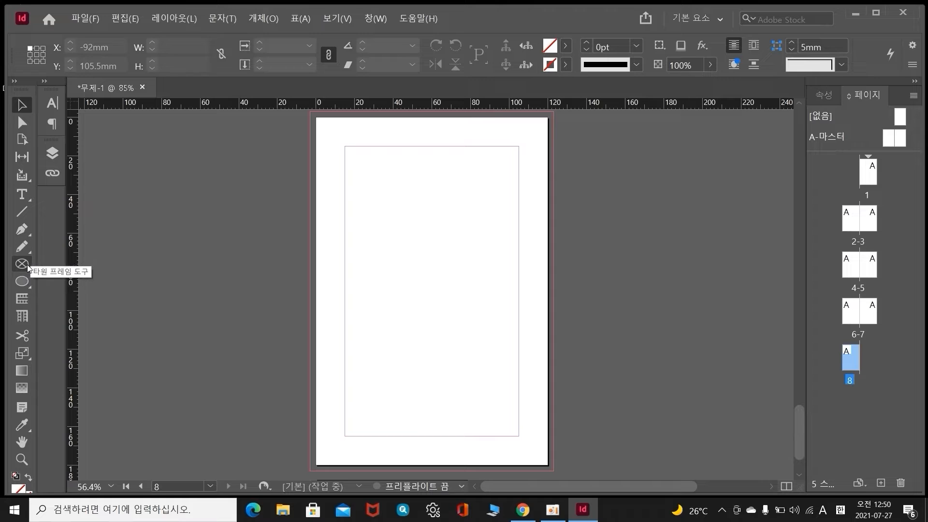
{"action": "left_click", "coordinate": [27, 265]}
{"action": "left_click", "coordinate": [27, 265]}
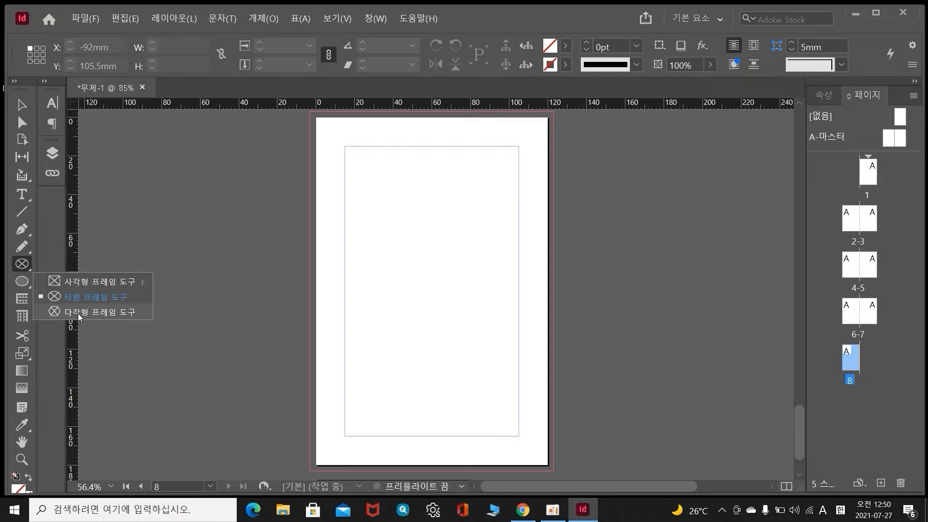
{"action": "left_click", "coordinate": [91, 282]}
{"action": "left_click_drag", "start_coordinate": [339, 165], "coordinate": [526, 357]}
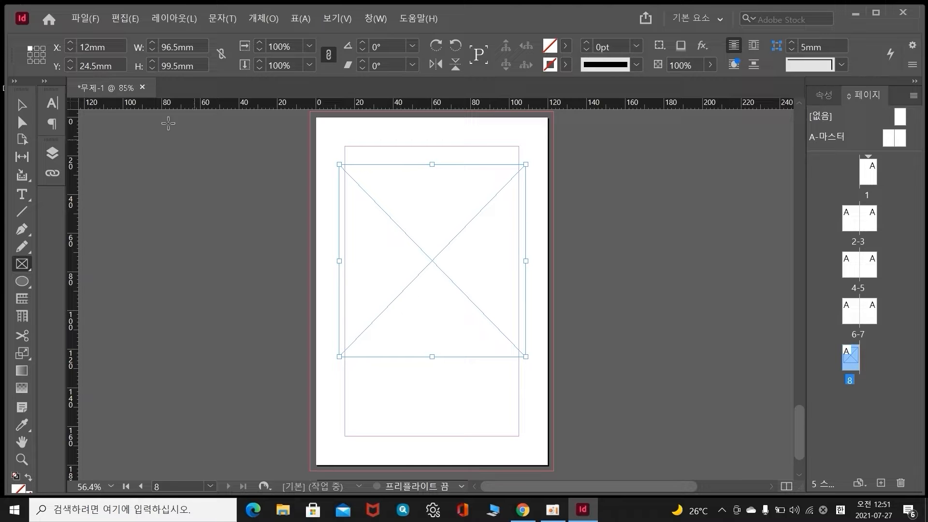
Place the image 오렌지입니다2 from the 예제 folder into the rectangular frame
{"action": "left_click", "coordinate": [83, 20]}
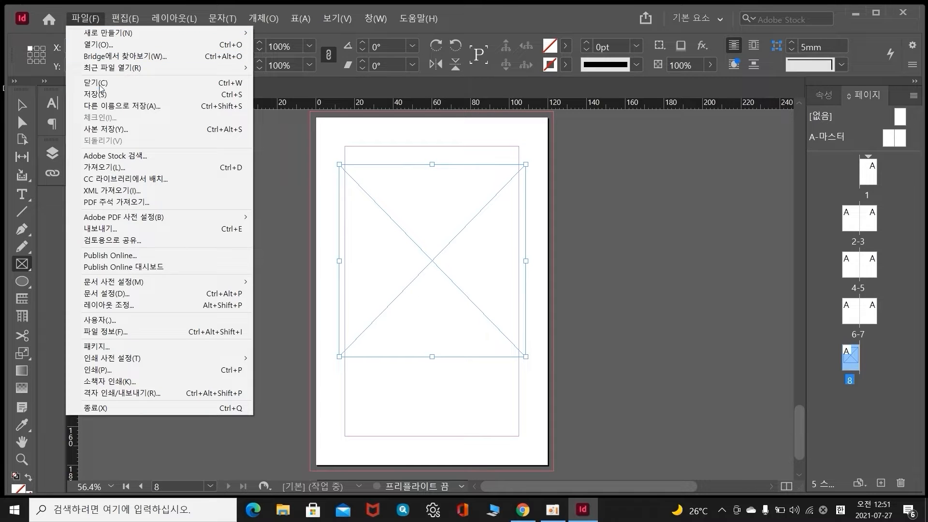
{"action": "left_click", "coordinate": [116, 169]}
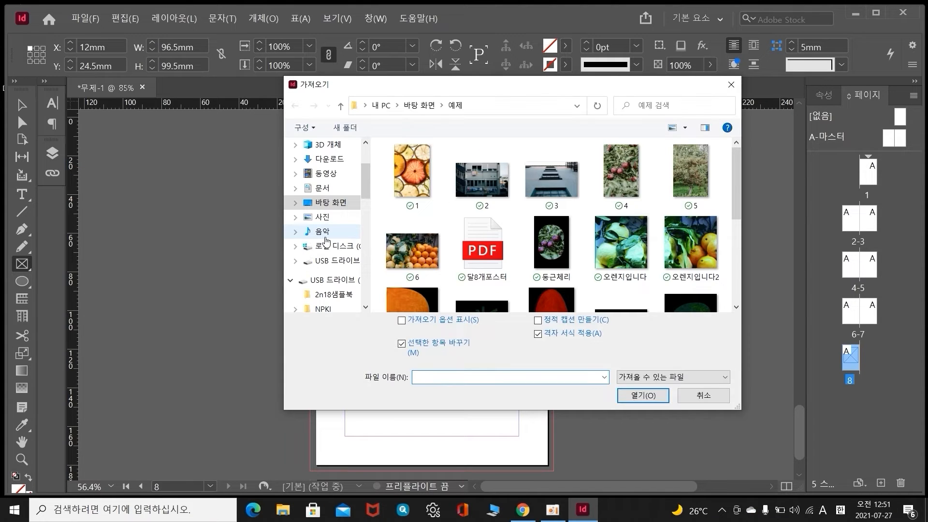
{"action": "scroll", "coordinate": [741, 187], "scroll_direction": "down", "scroll_amount": 1}
{"action": "mouse_move", "coordinate": [741, 187]}
{"action": "left_mouse_down"}
{"action": "mouse_move", "coordinate": [747, 228]}
{"action": "mouse_move", "coordinate": [735, 194]}
{"action": "left_mouse_up"}
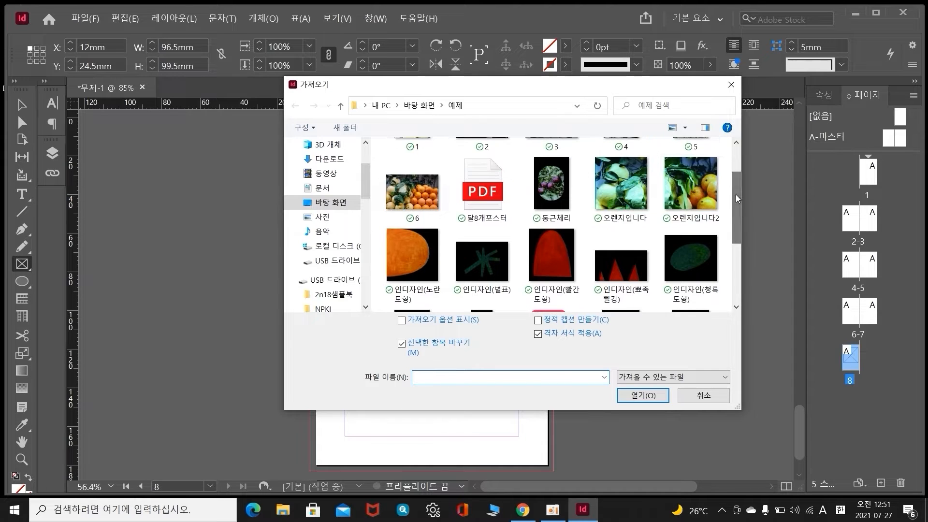
{"action": "double_click", "coordinate": [695, 194]}
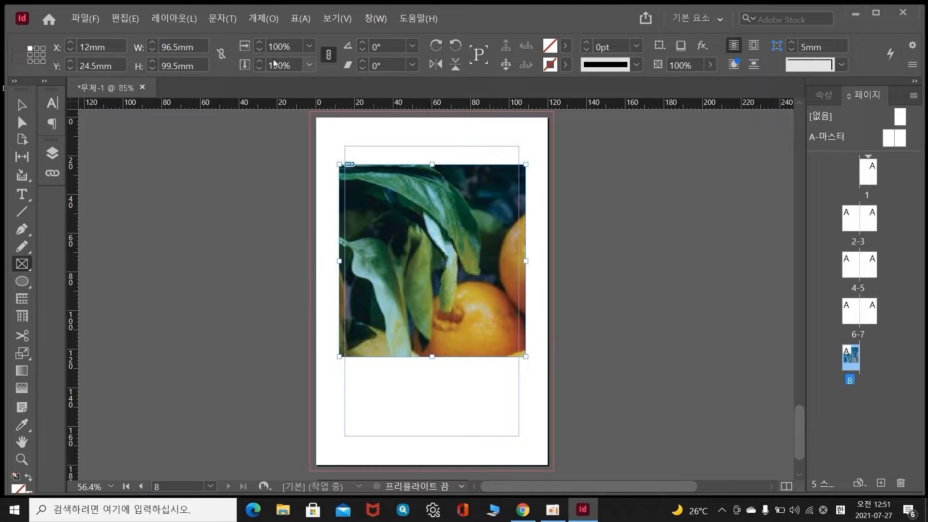
Fit the orange image proportionally inside its rectangular frame (비율에 맞게 내용 맞추기)
{"action": "left_click", "coordinate": [256, 19]}
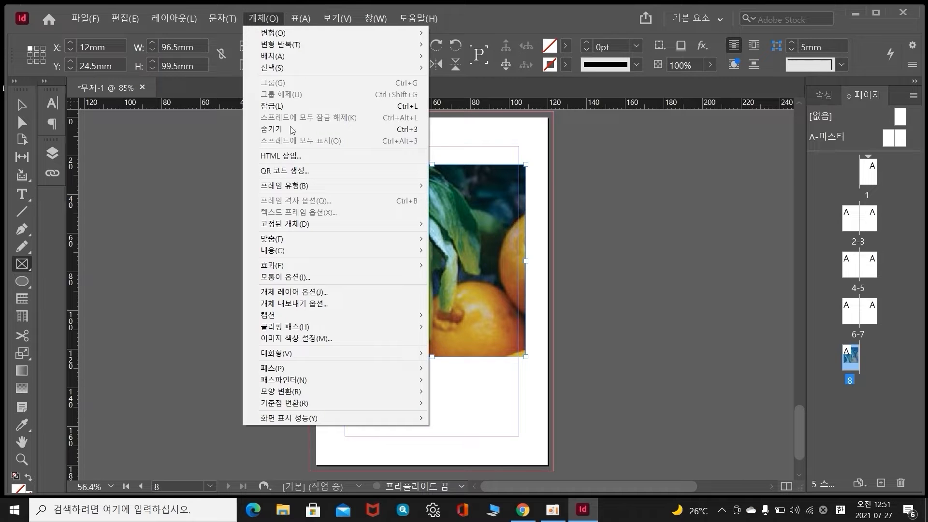
{"action": "mouse_move", "coordinate": [312, 242]}
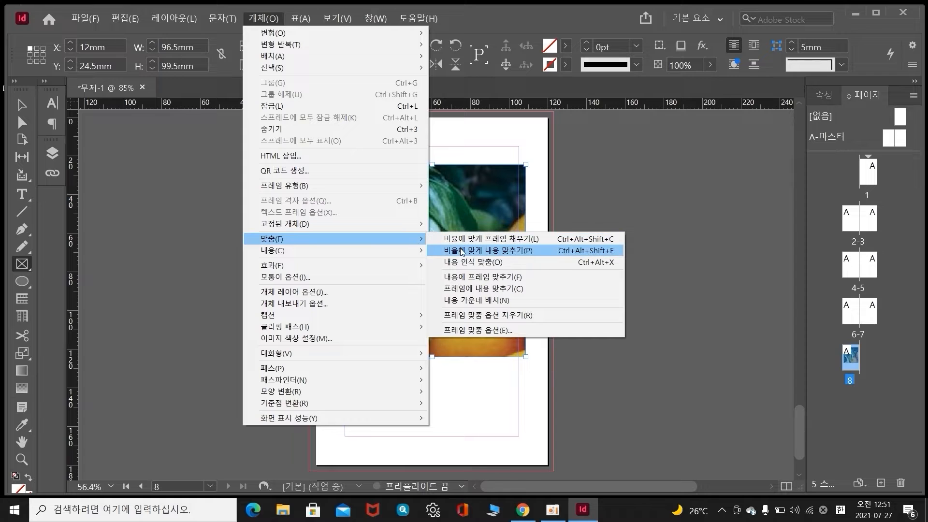
{"action": "left_click", "coordinate": [463, 251]}
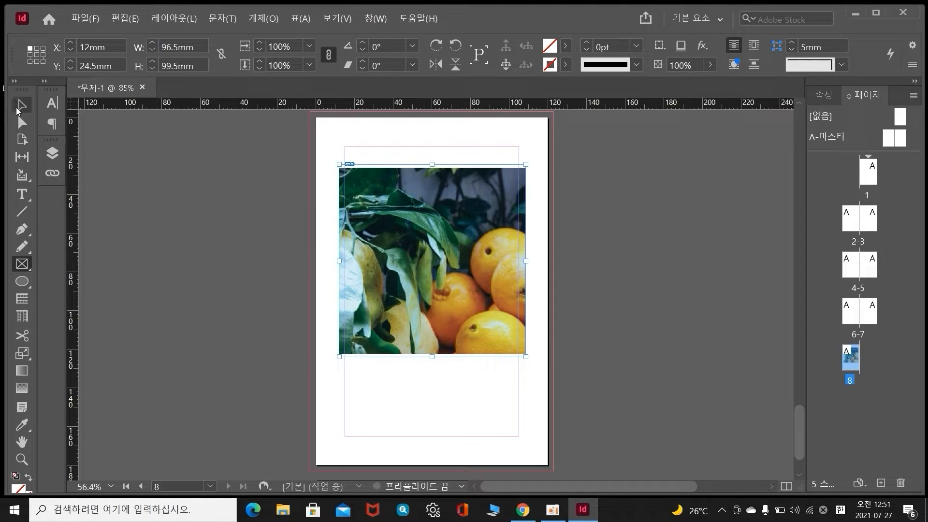
Move the orange image frame to about X 11.5 mm, Y 10.5 mm, and delete it from page 8
{"action": "left_click", "coordinate": [20, 107]}
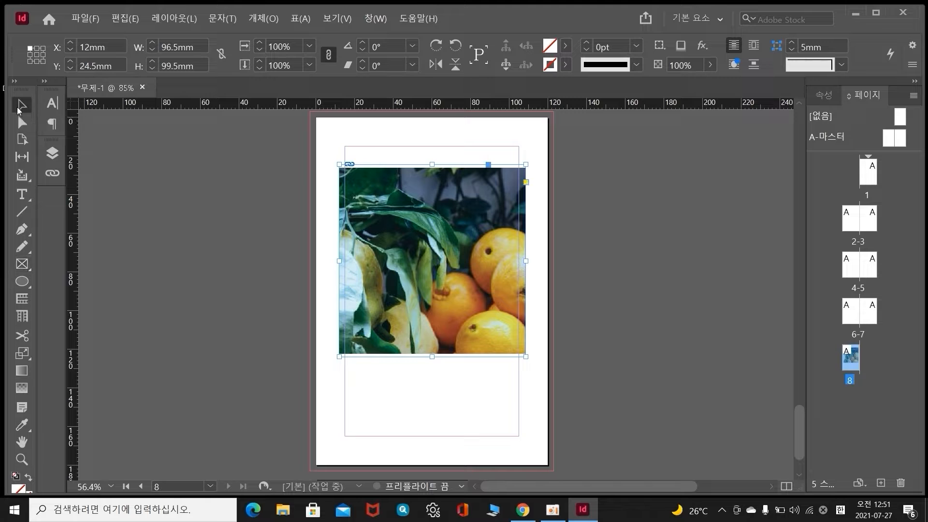
{"action": "left_click_drag", "start_coordinate": [416, 244], "coordinate": [412, 312]}
{"action": "left_click_drag", "start_coordinate": [420, 311], "coordinate": [406, 218]}
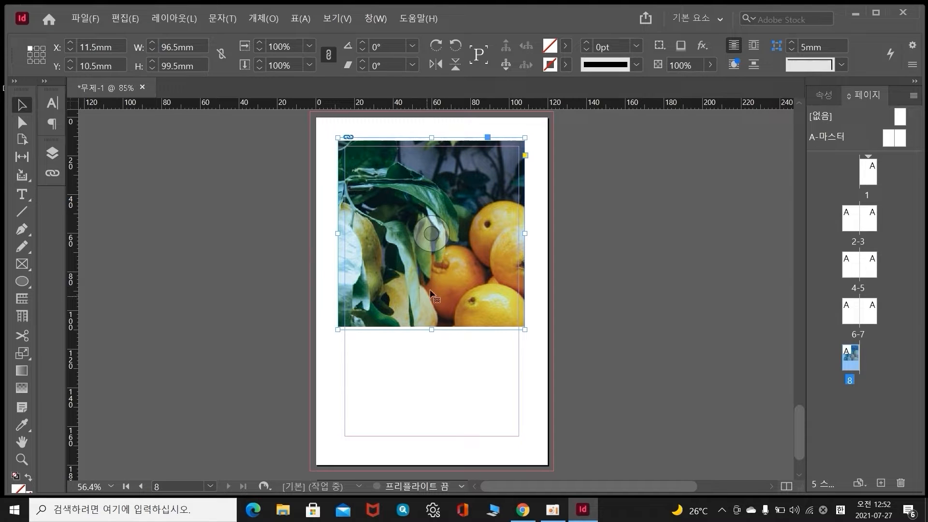
{"action": "left_click", "coordinate": [446, 405]}
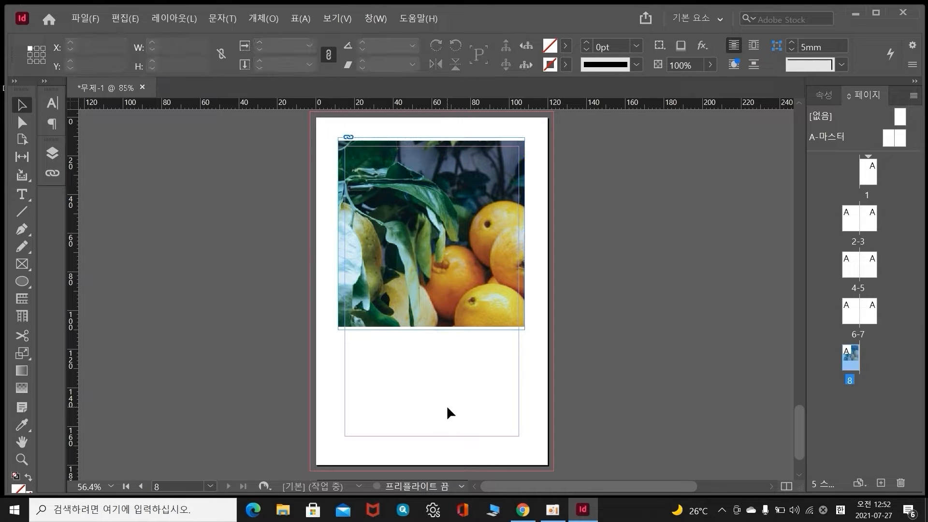
{"action": "left_click", "coordinate": [422, 291]}
{"action": "key", "text": "Delete"}
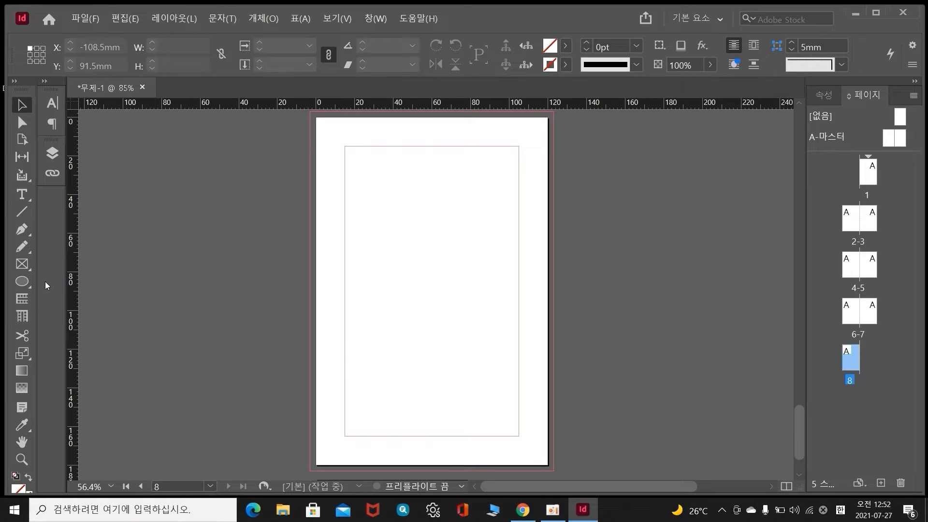
Draw a nearly circular frame about 77.5 x 78 mm at the middle of page 8 with the Ellipse Frame tool
{"action": "left_click", "coordinate": [25, 266]}
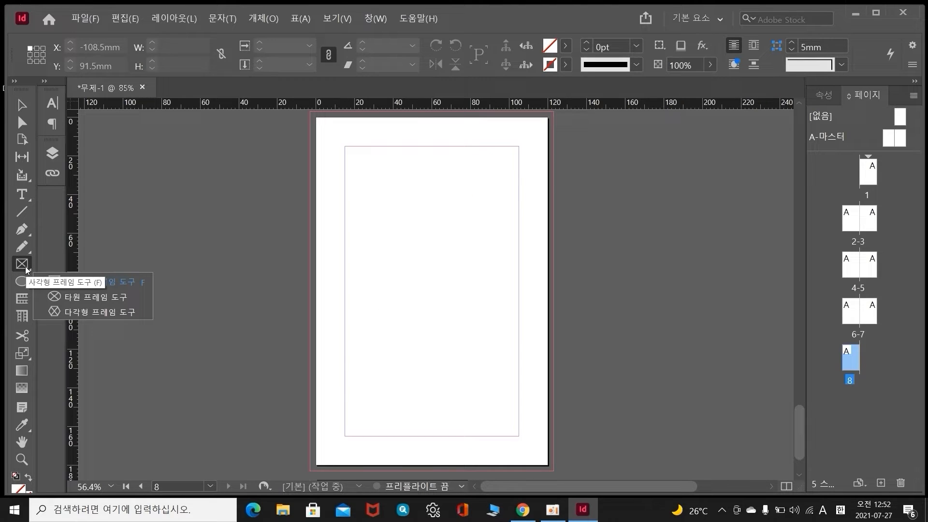
{"action": "left_click", "coordinate": [72, 297]}
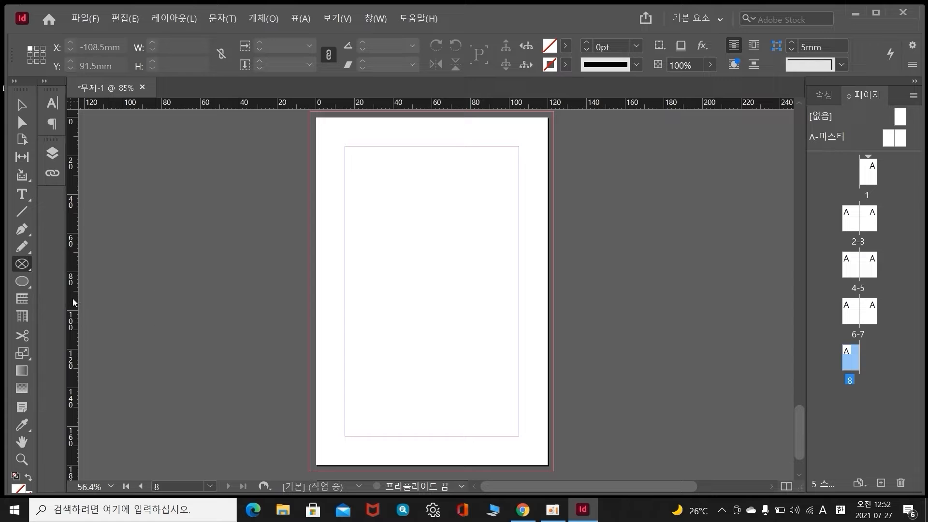
{"action": "left_click_drag", "start_coordinate": [361, 202], "coordinate": [510, 353]}
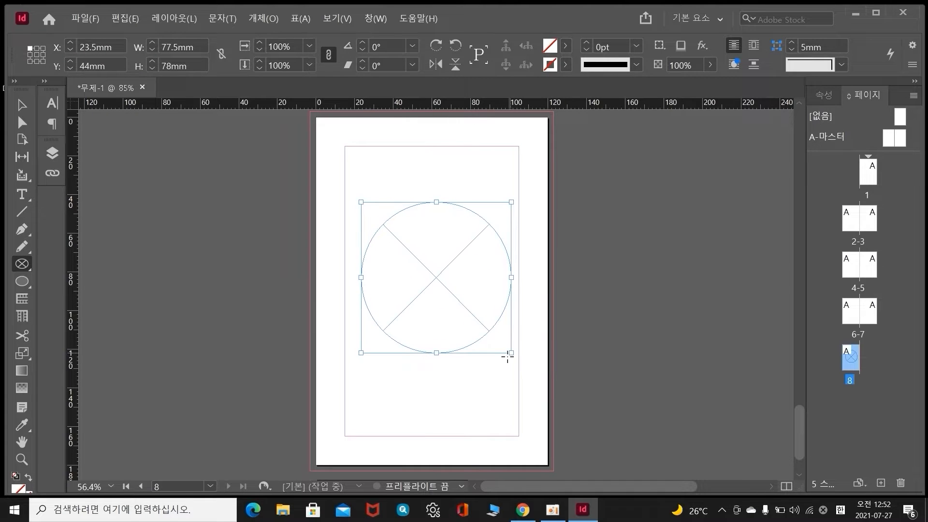
Place the apple photo named 4 from the 예제 folder into the elliptical frame
{"action": "left_click", "coordinate": [86, 19]}
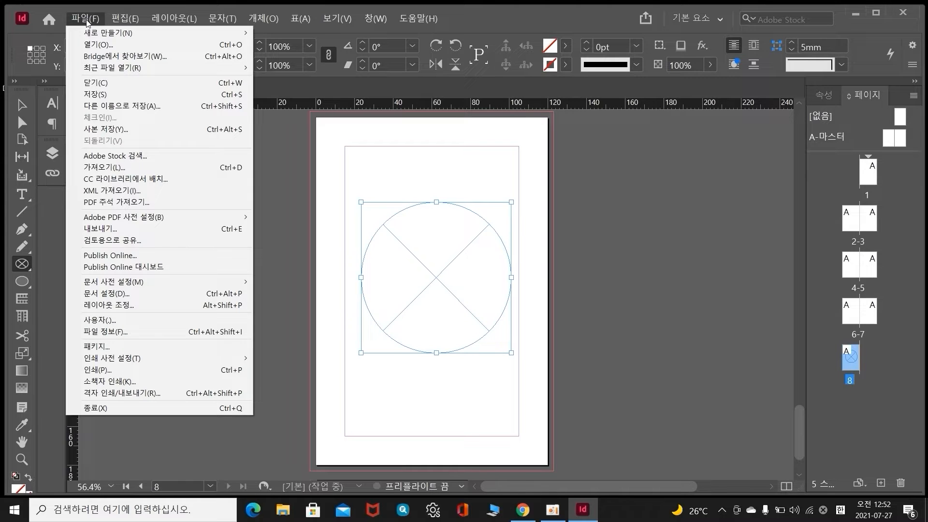
{"action": "left_click", "coordinate": [127, 168]}
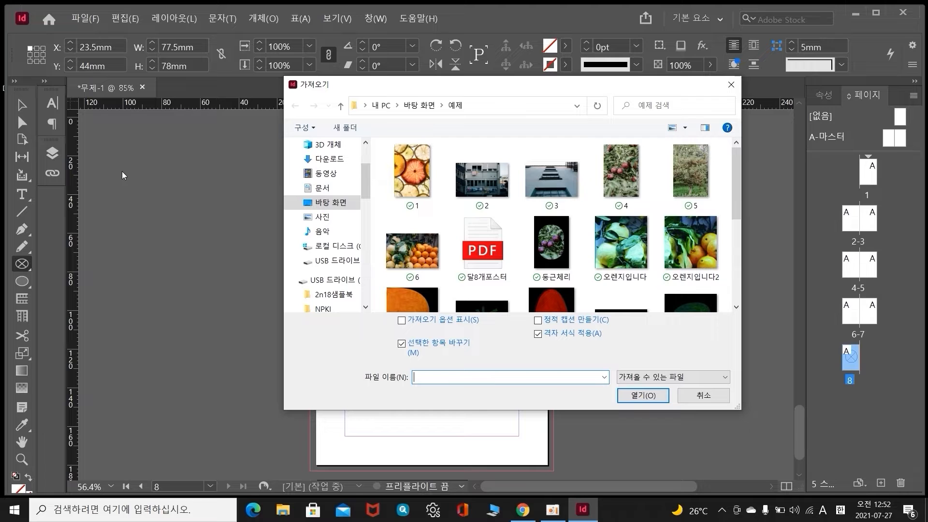
{"action": "mouse_move", "coordinate": [737, 193]}
{"action": "left_mouse_down"}
{"action": "mouse_move", "coordinate": [738, 239]}
{"action": "mouse_move", "coordinate": [735, 194]}
{"action": "left_mouse_up"}
{"action": "left_click", "coordinate": [628, 176]}
{"action": "double_click", "coordinate": [628, 176]}
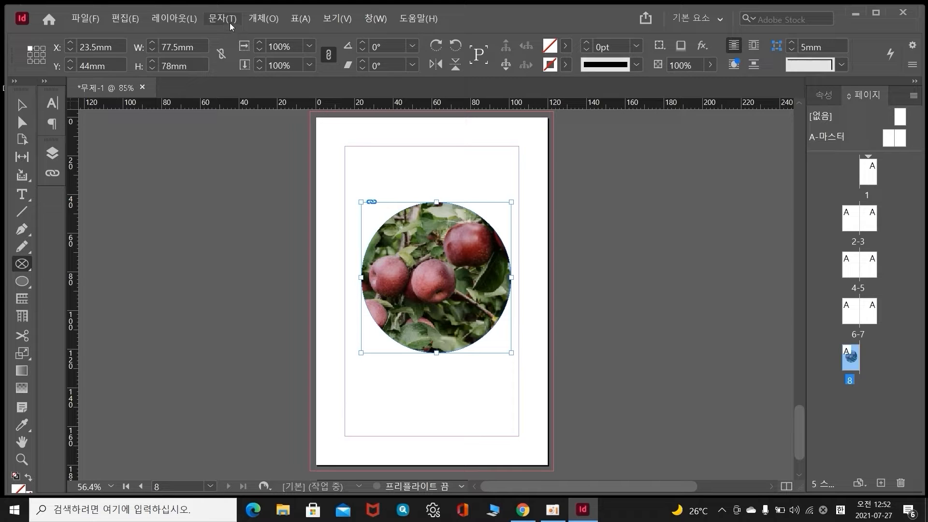
Fit the apple photo proportionally inside the elliptical frame (비율에 맞게 내용 맞추기)
{"action": "left_click", "coordinate": [258, 19]}
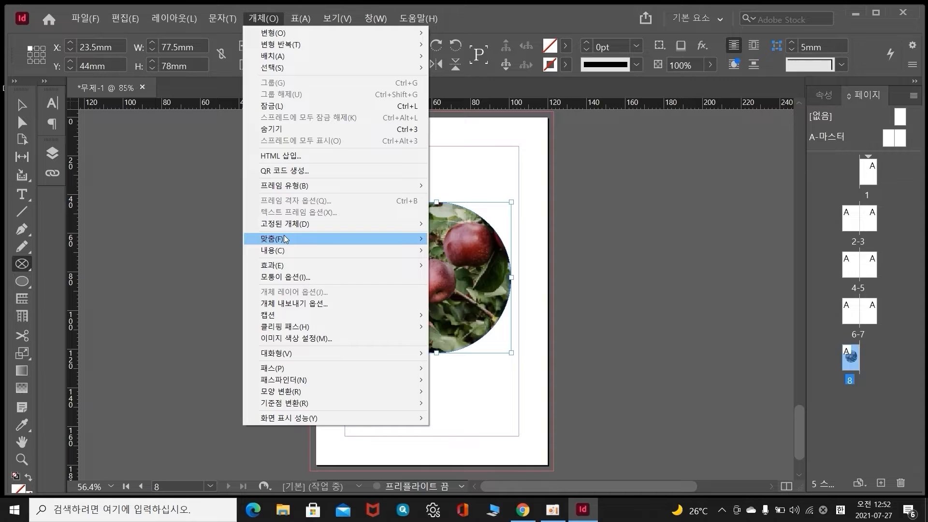
{"action": "mouse_move", "coordinate": [284, 236]}
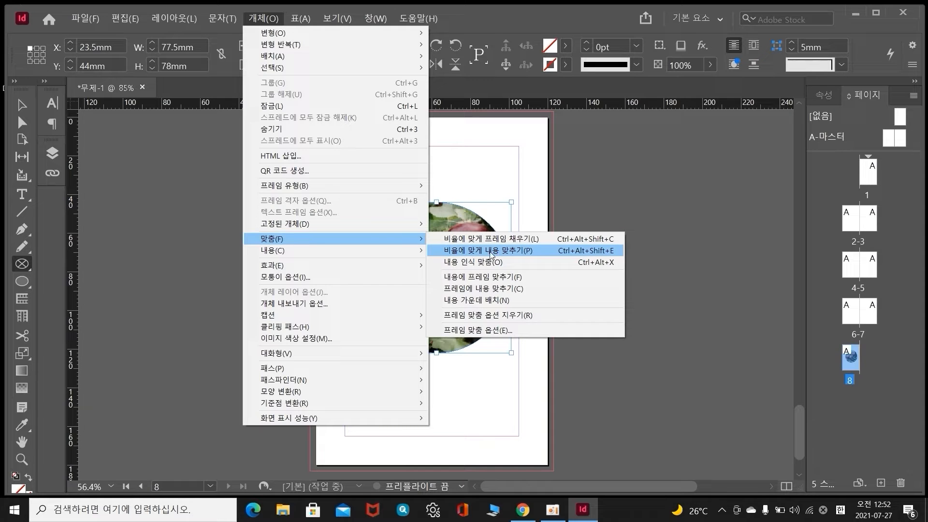
{"action": "left_click", "coordinate": [463, 252]}
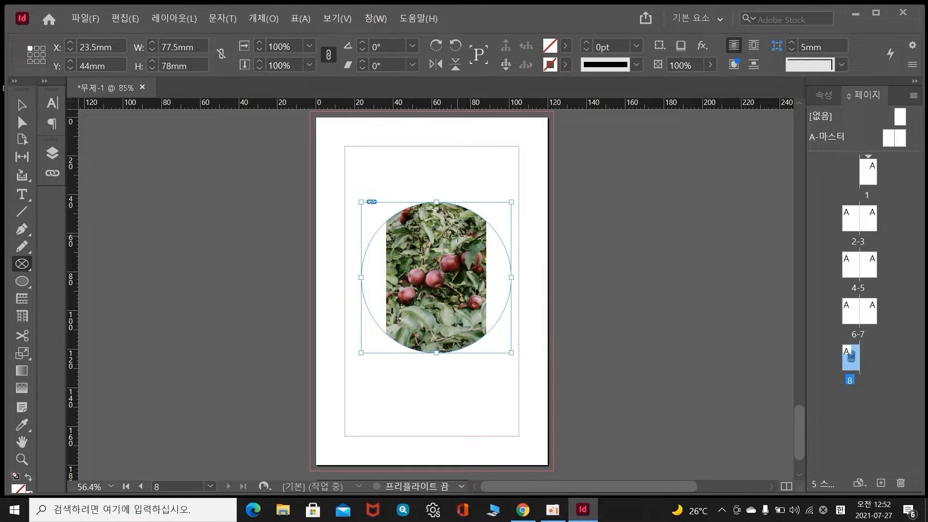
Try enlarging only the elliptical frame to about 88.4 x 89 mm with the Selection tool, and undo the resize
{"action": "left_click", "coordinate": [456, 237]}
{"action": "left_click", "coordinate": [530, 263]}
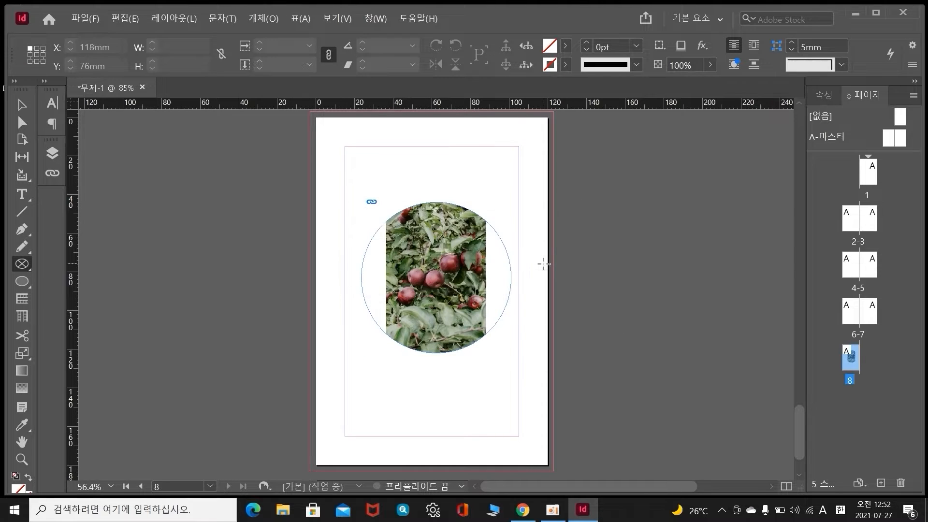
{"action": "left_click", "coordinate": [445, 294]}
{"action": "left_click", "coordinate": [507, 263]}
{"action": "key", "text": "v"}
{"action": "left_click", "coordinate": [467, 298]}
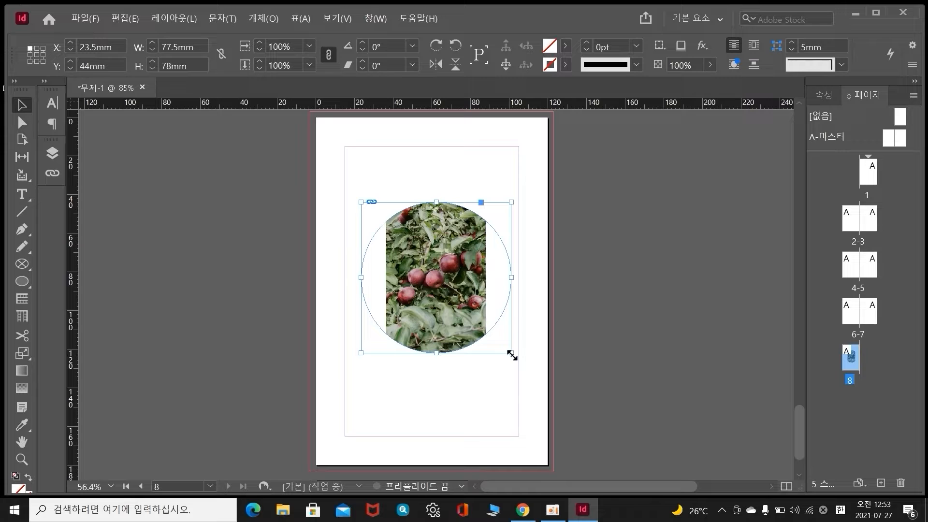
{"action": "left_click_drag", "start_coordinate": [510, 354], "coordinate": [528, 373]}
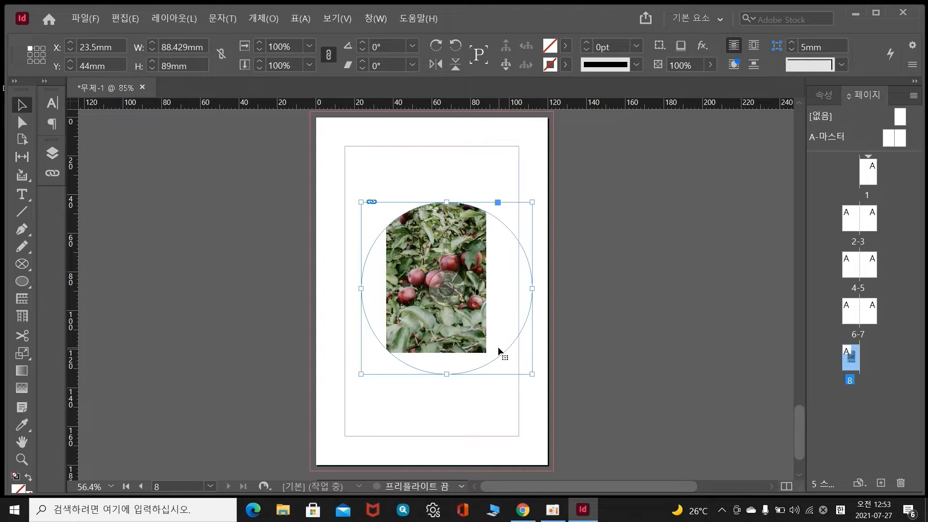
{"action": "key", "text": "ctrl+z"}
Scale the apple photo inside the elliptical frame down to about 42.5 x 63.9 mm and reposition it within the frame
{"action": "left_click", "coordinate": [436, 277]}
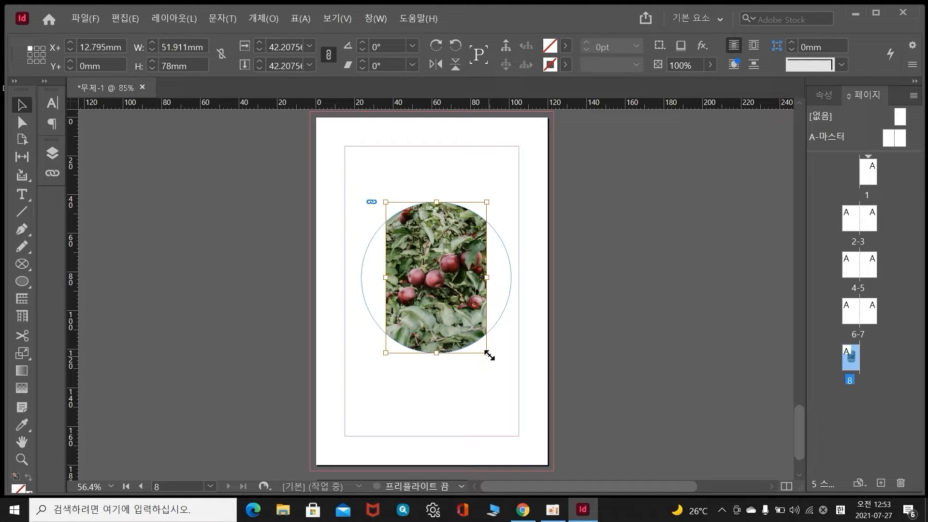
{"action": "left_click_drag", "start_coordinate": [487, 352], "coordinate": [452, 322]}
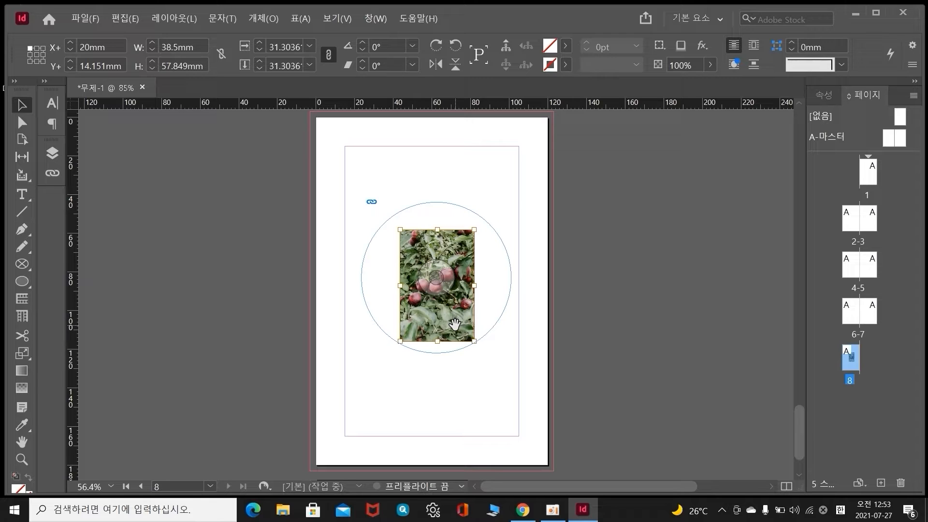
{"action": "mouse_move", "coordinate": [449, 330]}
{"action": "left_mouse_down"}
{"action": "mouse_move", "coordinate": [446, 318]}
{"action": "mouse_move", "coordinate": [479, 341]}
{"action": "mouse_move", "coordinate": [466, 324]}
{"action": "left_mouse_up"}
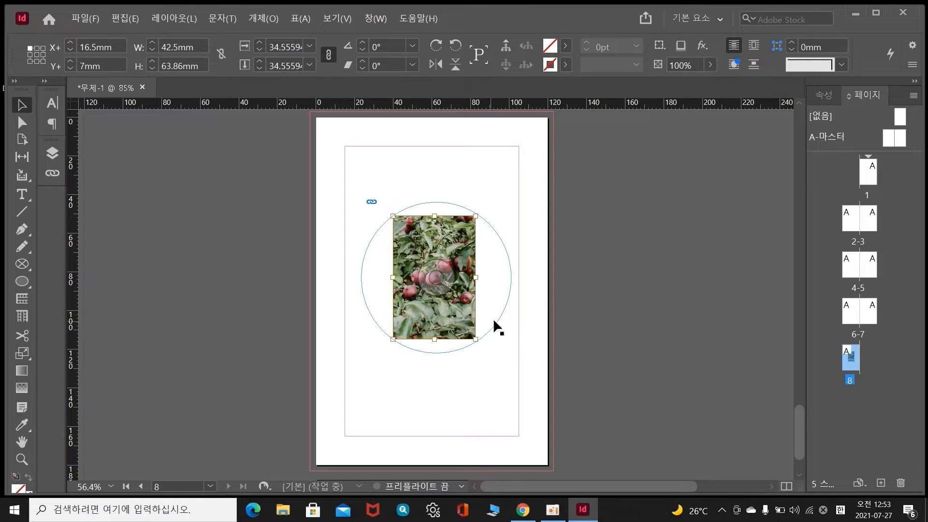
Enlarge the apple photo inside the elliptical frame to about 89.1 x 133.9 mm so it fills the whole frame
{"action": "left_click", "coordinate": [497, 308]}
{"action": "double_click", "coordinate": [459, 308]}
{"action": "left_click_drag", "start_coordinate": [476, 338], "coordinate": [527, 417]}
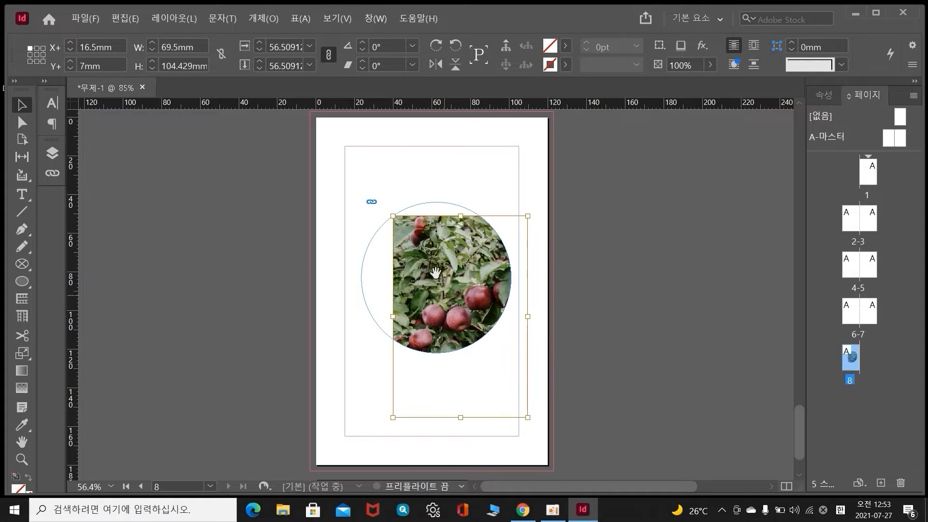
{"action": "mouse_move", "coordinate": [392, 216]}
{"action": "left_mouse_down"}
{"action": "mouse_move", "coordinate": [350, 174]}
{"action": "mouse_move", "coordinate": [382, 205]}
{"action": "left_mouse_up"}
{"action": "left_click", "coordinate": [411, 250]}
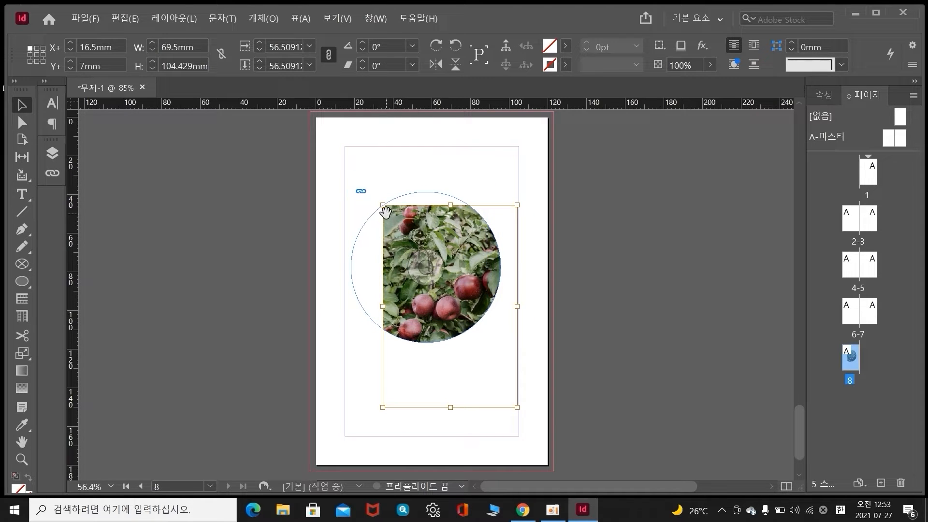
{"action": "left_click_drag", "start_coordinate": [383, 205], "coordinate": [345, 168]}
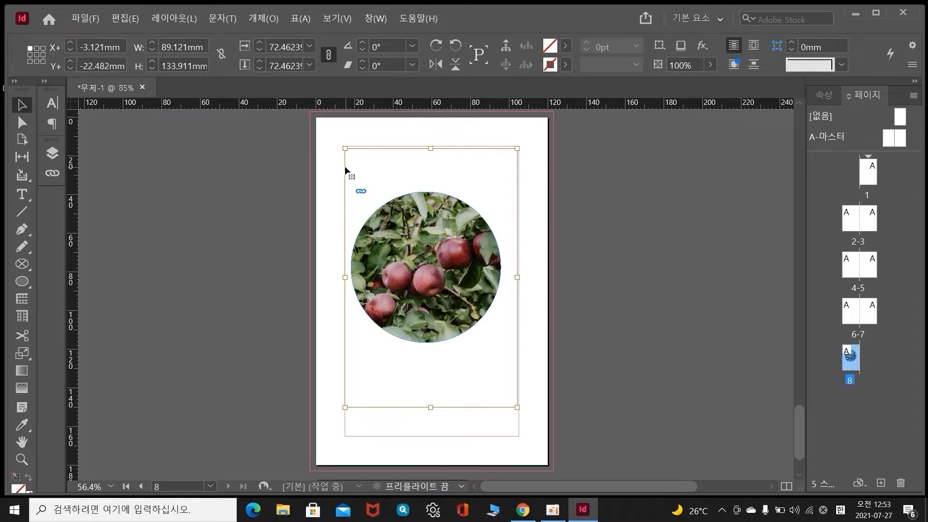
{"action": "left_click", "coordinate": [527, 217]}
Move the elliptical frame together with its apple photo to about X 21.5 mm, Y 19.5 mm on page 8
{"action": "left_click", "coordinate": [467, 221]}
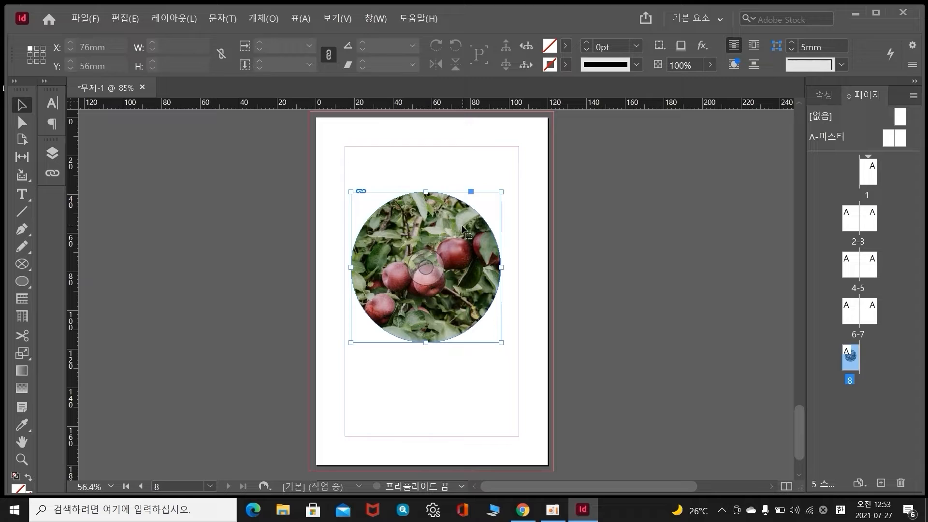
{"action": "left_click_drag", "start_coordinate": [466, 217], "coordinate": [494, 200]}
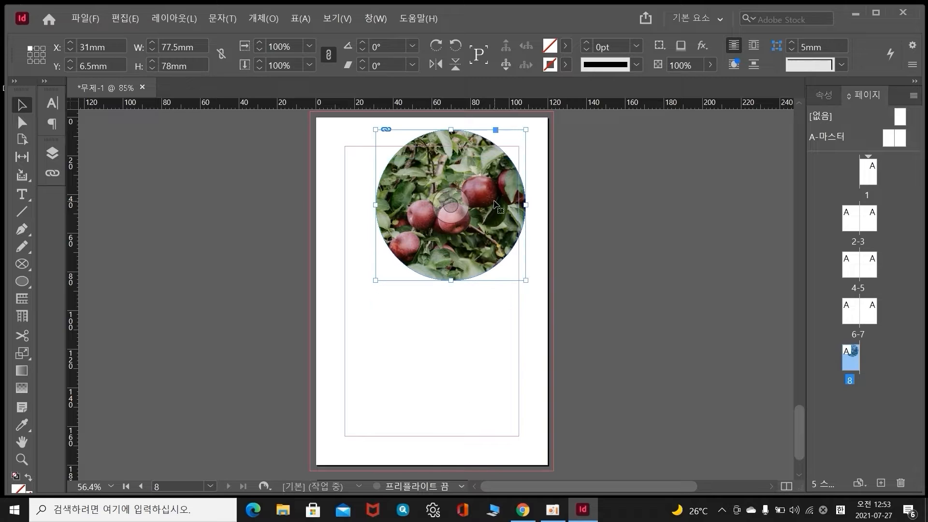
{"action": "left_click", "coordinate": [475, 313]}
{"action": "left_click_drag", "start_coordinate": [474, 270], "coordinate": [450, 299]}
{"action": "left_click", "coordinate": [19, 463]}
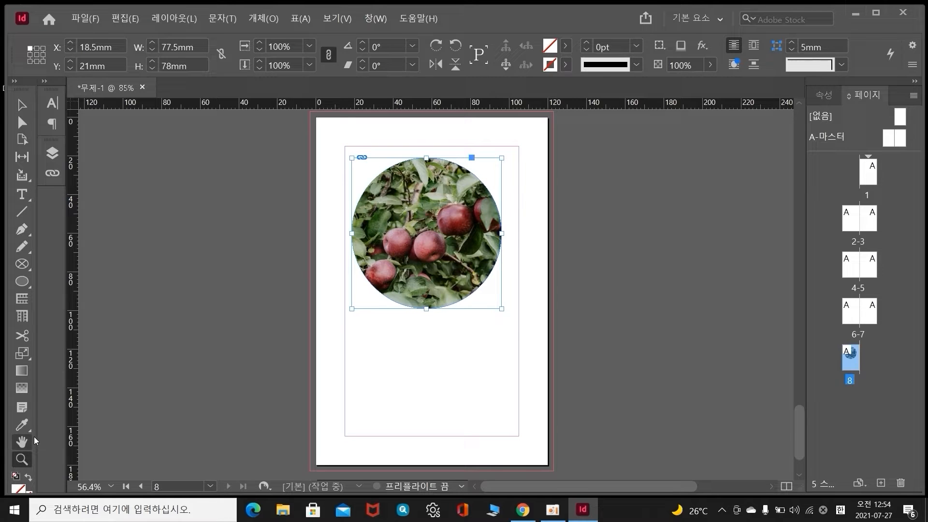
{"action": "left_click", "coordinate": [443, 238]}
{"action": "left_click", "coordinate": [440, 285]}
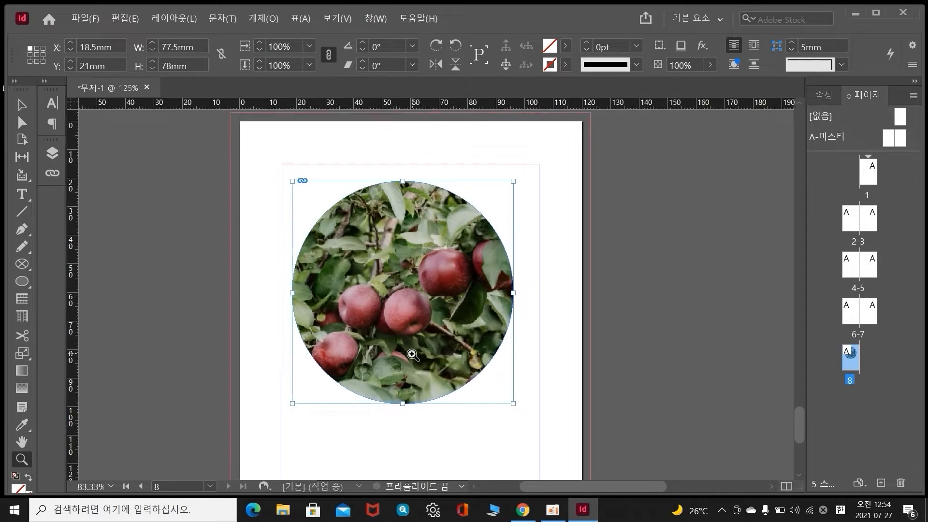
{"action": "left_click", "coordinate": [410, 353]}
{"action": "scroll", "coordinate": [484, 307], "scroll_direction": "up", "scroll_amount": 2}
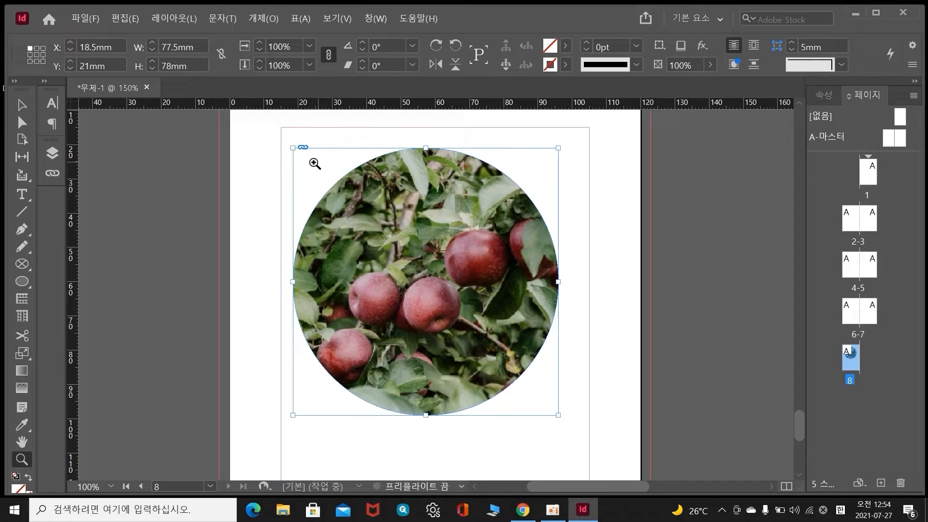
{"action": "left_click", "coordinate": [21, 105]}
{"action": "left_click_drag", "start_coordinate": [400, 226], "coordinate": [412, 221]}
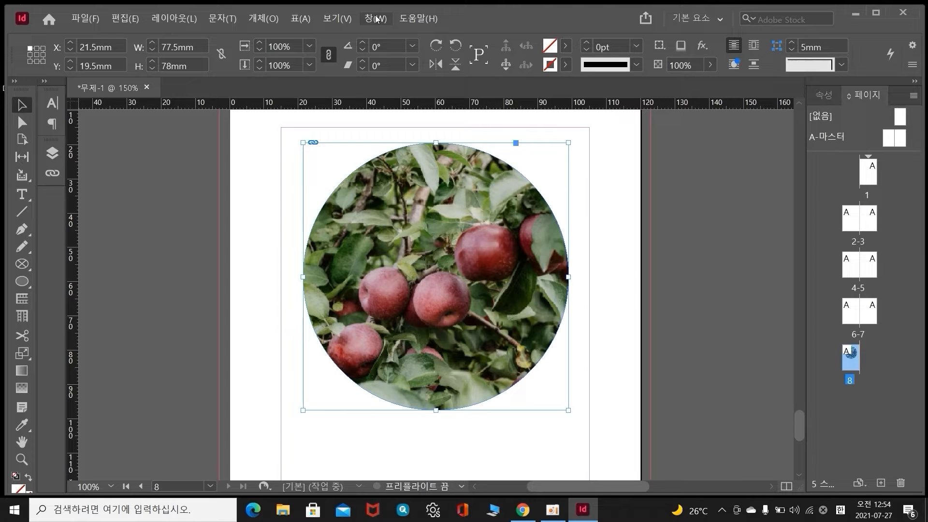
Set the document's display performance (화면 표시 성능) to high quality (고품질 표시)
{"action": "left_click", "coordinate": [337, 19]}
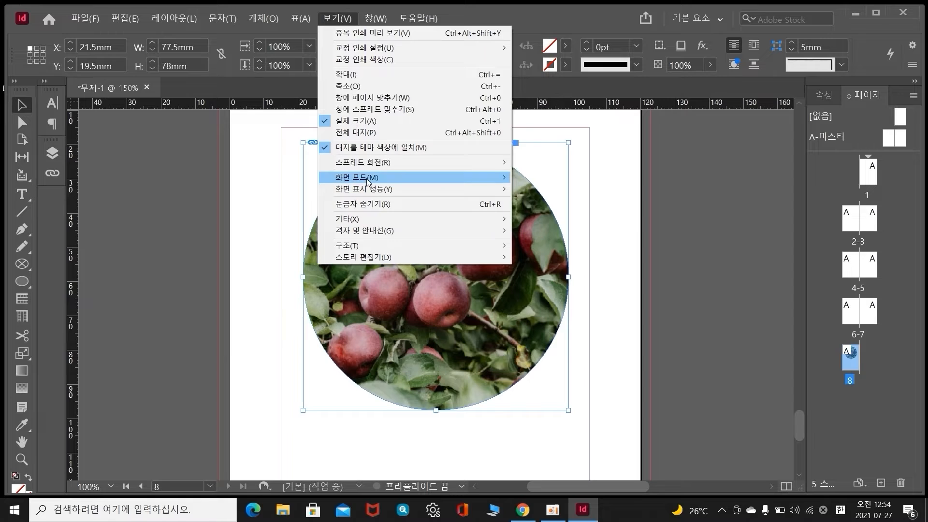
{"action": "mouse_move", "coordinate": [366, 178]}
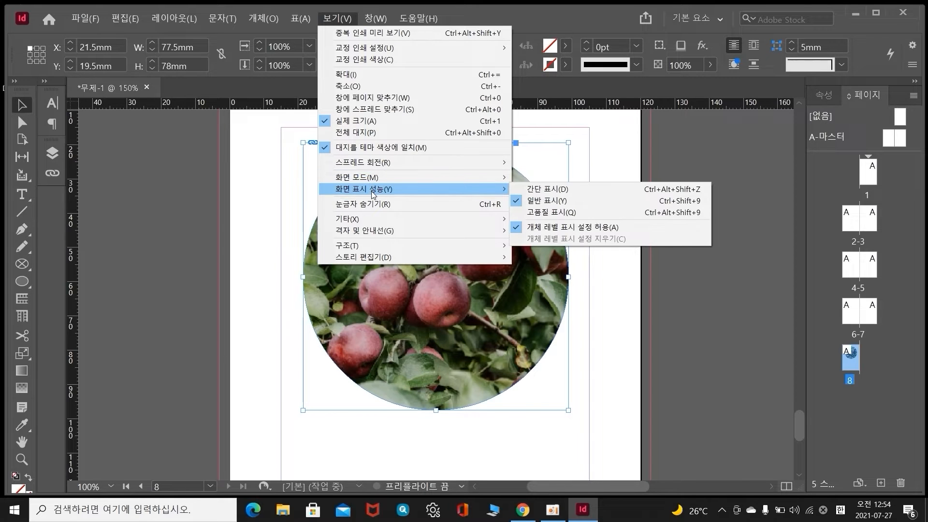
{"action": "left_click", "coordinate": [528, 213]}
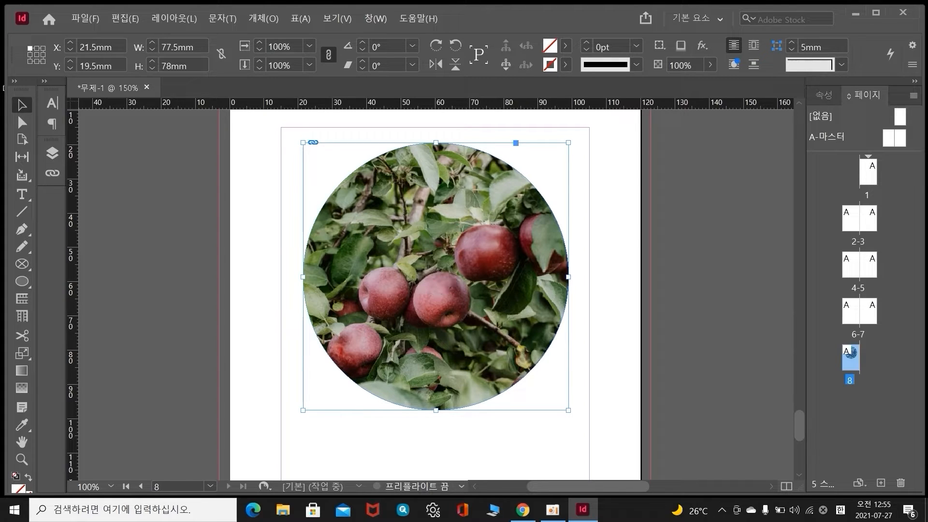
Examine the apple photo and page 8 at several magnifications to check the display quality
{"action": "left_click", "coordinate": [21, 459]}
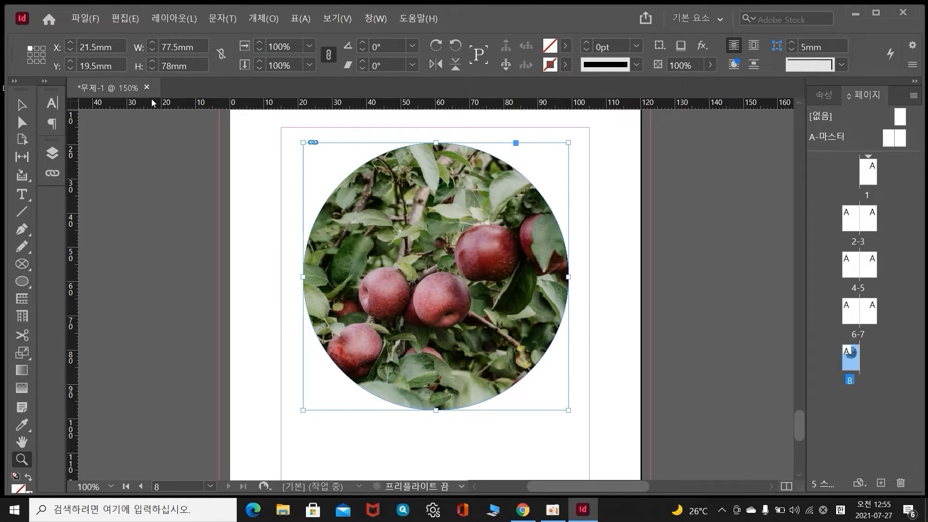
{"action": "key", "text": "ctrl+minus"}
{"action": "key", "text": "ctrl+minus"}
{"action": "scroll", "coordinate": [284, 303], "scroll_direction": "down", "scroll_amount": 4}
{"action": "scroll", "coordinate": [338, 305], "scroll_direction": "up", "scroll_amount": 4}
{"action": "scroll", "coordinate": [356, 307], "scroll_direction": "down", "scroll_amount": 3}
{"action": "scroll", "coordinate": [355, 305], "scroll_direction": "up", "scroll_amount": 2}
{"action": "scroll", "coordinate": [355, 305], "scroll_direction": "down", "scroll_amount": 1}
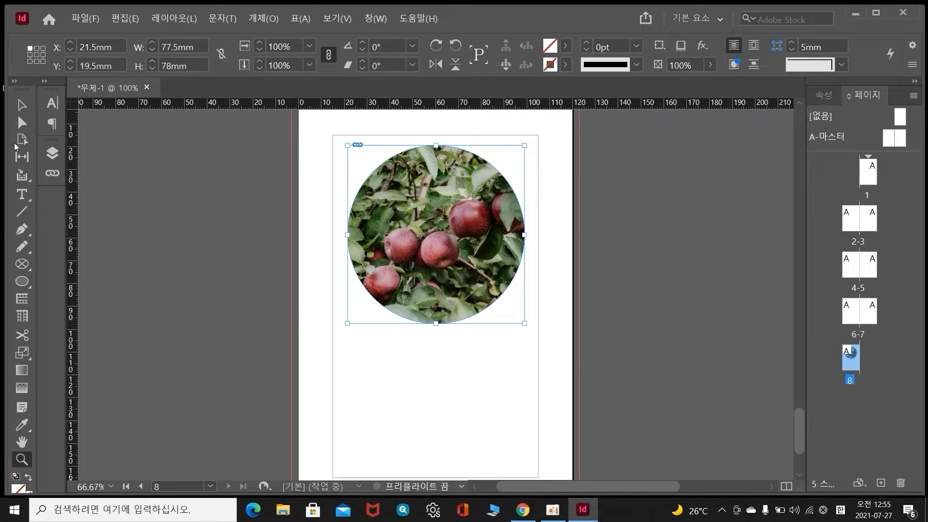
{"action": "left_click", "coordinate": [182, 227]}
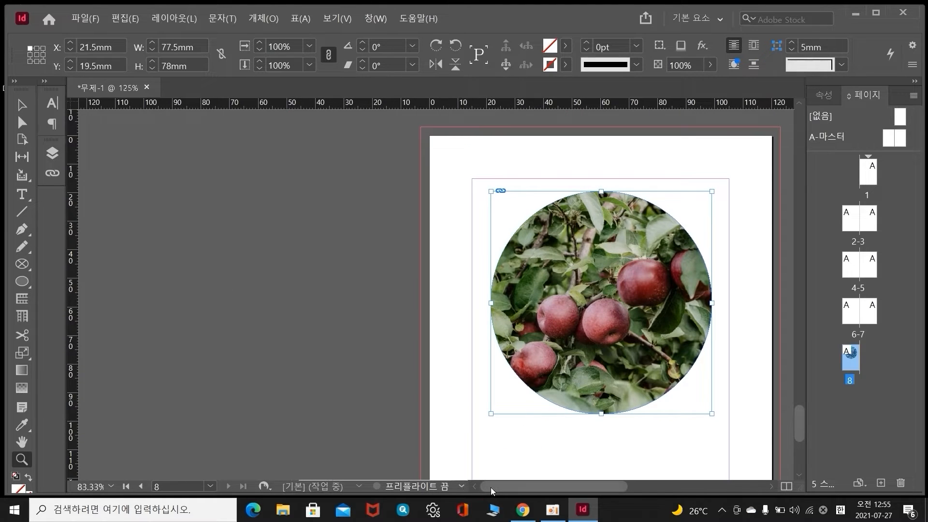
{"action": "left_click_drag", "start_coordinate": [491, 487], "coordinate": [533, 487]}
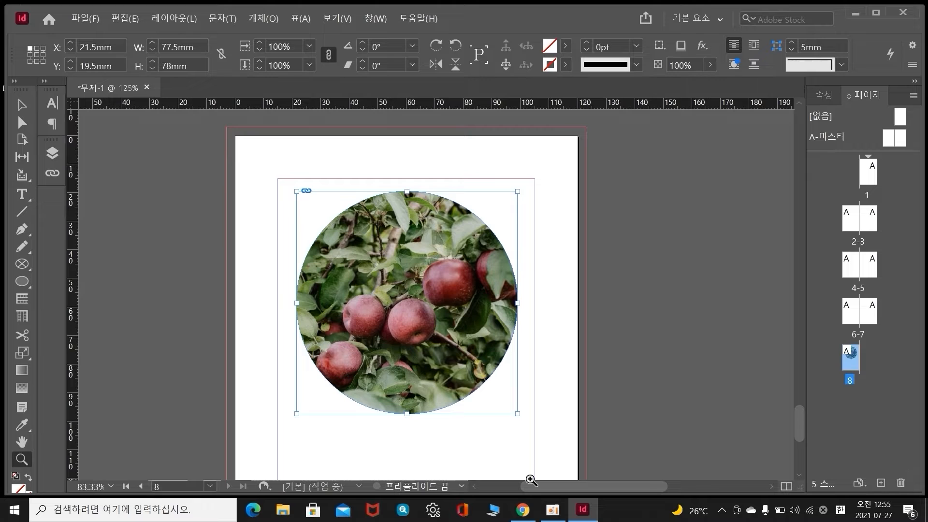
{"action": "key", "text": "ctrl+minus"}
{"action": "key", "text": "ctrl+minus"}
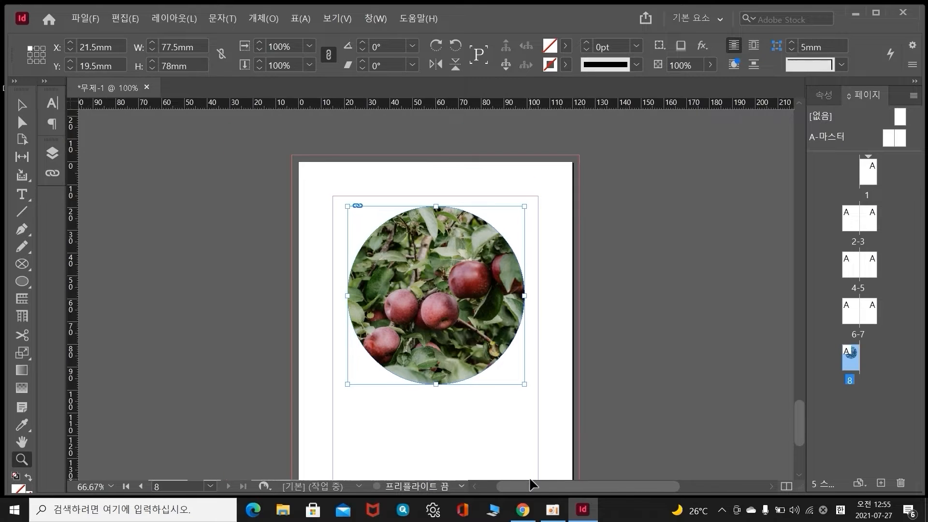
{"action": "scroll", "coordinate": [531, 480], "scroll_direction": "down", "scroll_amount": 2}
With nothing selected, set the default fill to the coral pink #fe787d (C=0 M=67 Y=38 K=0) in the Color Picker
{"action": "key", "text": "v"}
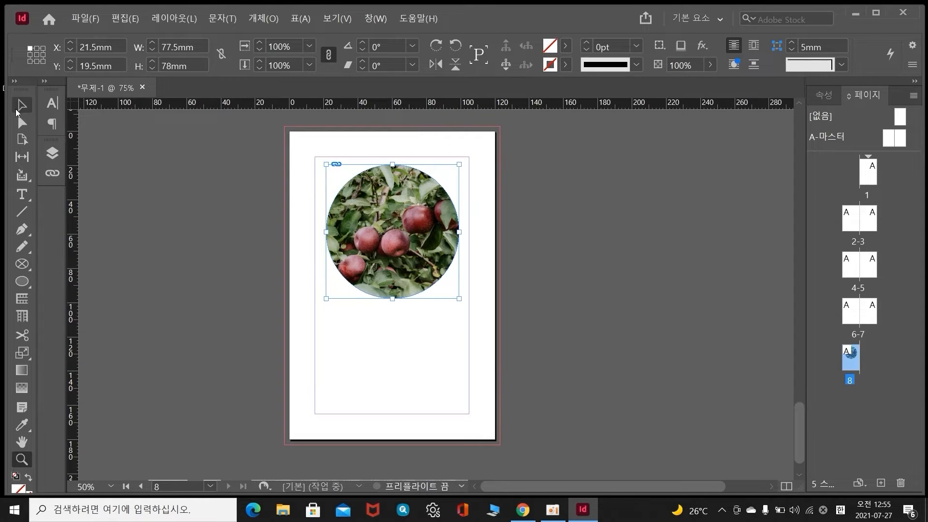
{"action": "left_click", "coordinate": [390, 353]}
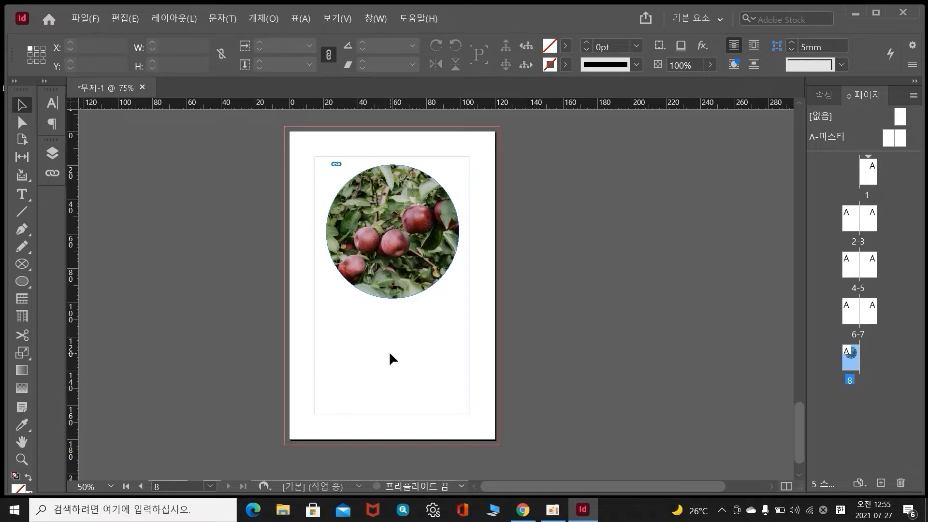
{"action": "double_click", "coordinate": [551, 47]}
{"action": "left_click_drag", "start_coordinate": [329, 140], "coordinate": [683, 136]}
{"action": "left_click_drag", "start_coordinate": [580, 333], "coordinate": [582, 211]}
{"action": "left_click_drag", "start_coordinate": [530, 196], "coordinate": [503, 247]}
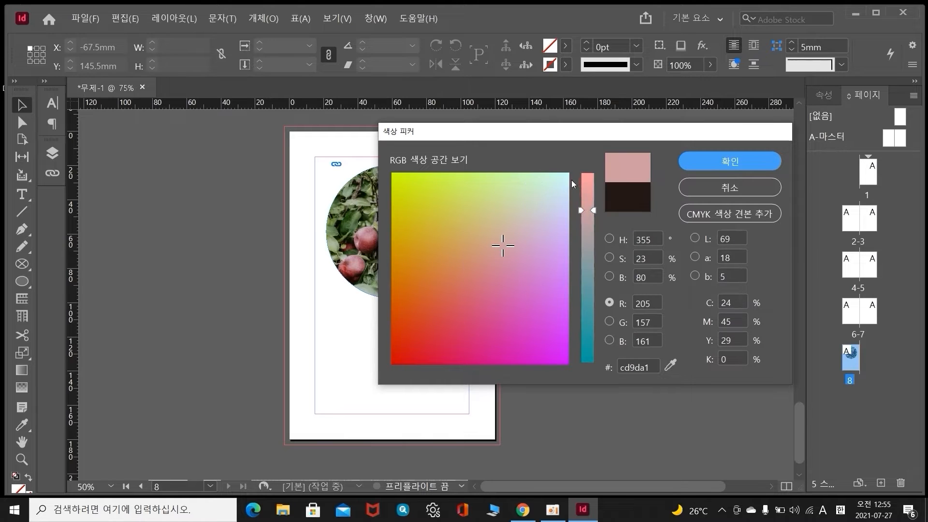
{"action": "left_click_drag", "start_coordinate": [581, 214], "coordinate": [588, 175]}
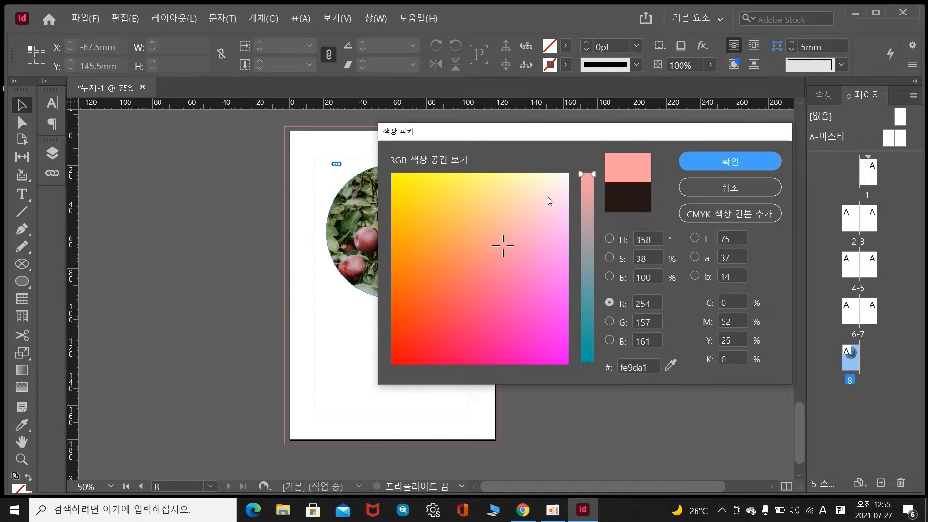
{"action": "left_click_drag", "start_coordinate": [510, 214], "coordinate": [479, 274]}
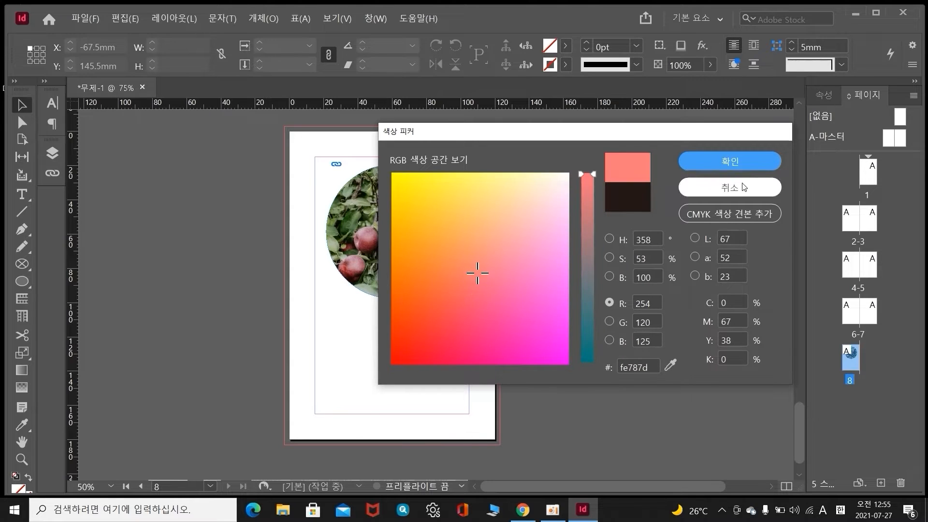
{"action": "left_click", "coordinate": [729, 163]}
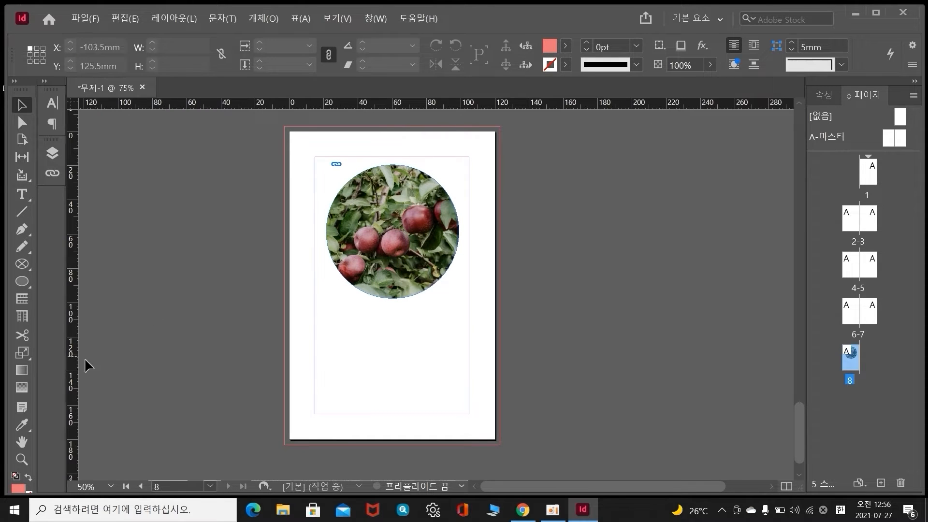
Draw a 126 x 186 mm coral rectangle from X -3, Y -3 mm, covering page 8 out to the bleed edges
{"action": "left_click", "coordinate": [25, 284]}
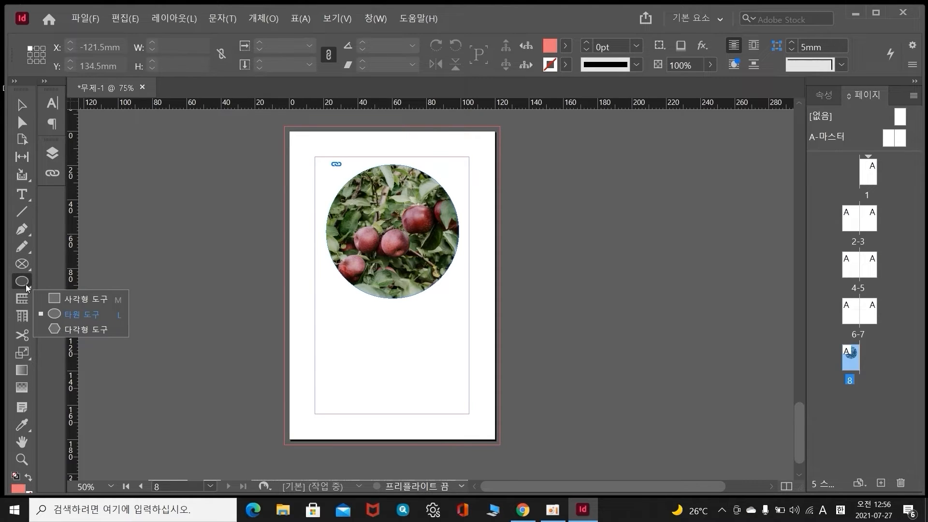
{"action": "left_click", "coordinate": [56, 297]}
{"action": "left_click_drag", "start_coordinate": [285, 128], "coordinate": [500, 444]}
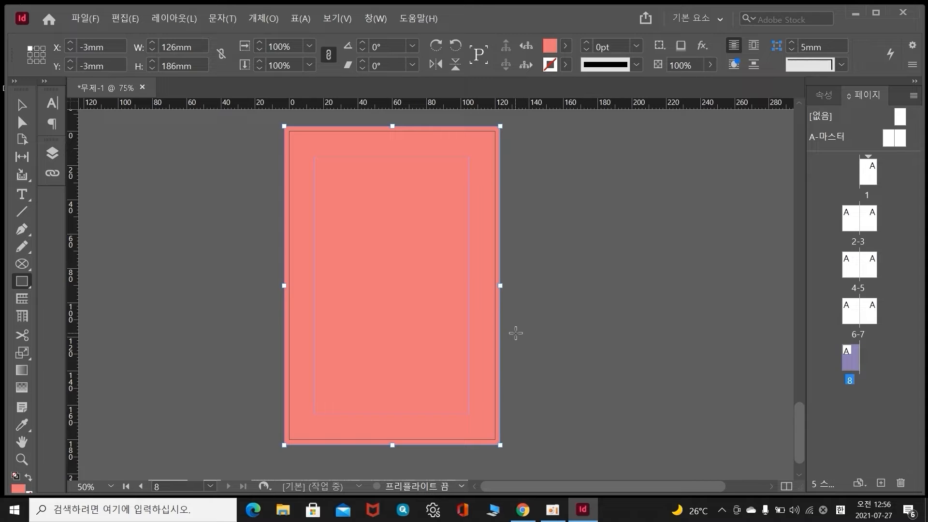
Send the coral background rectangle backward (뒤로 보내기), behind the elliptical apple photo
{"action": "left_click", "coordinate": [20, 106]}
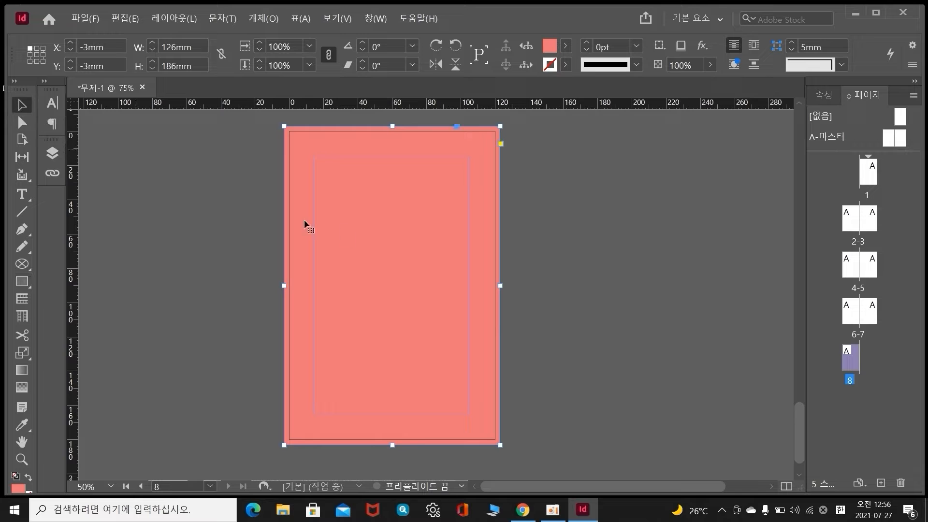
{"action": "right_click", "coordinate": [416, 250]}
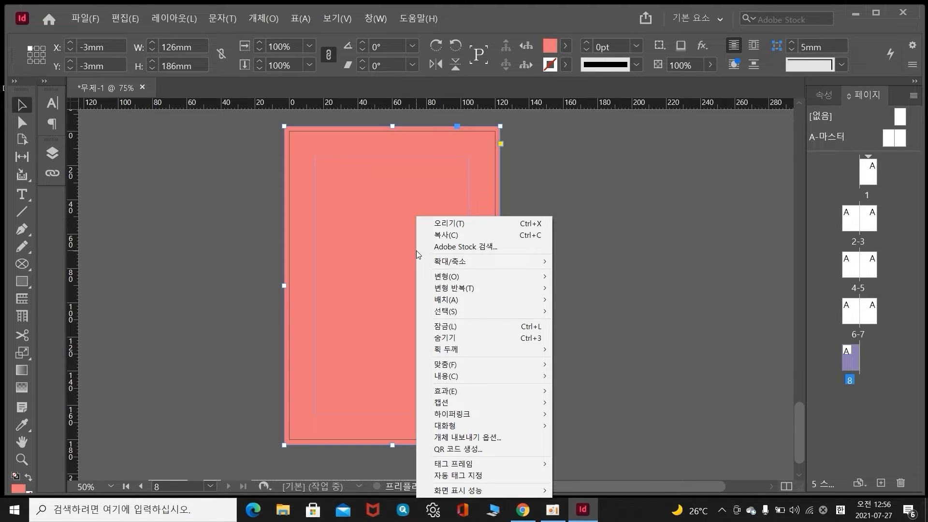
{"action": "mouse_move", "coordinate": [448, 301]}
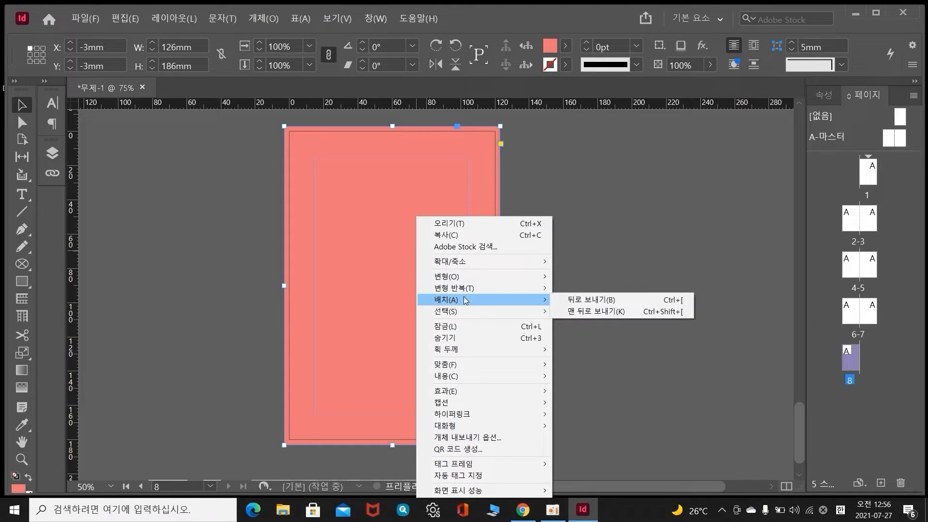
{"action": "left_click", "coordinate": [585, 300]}
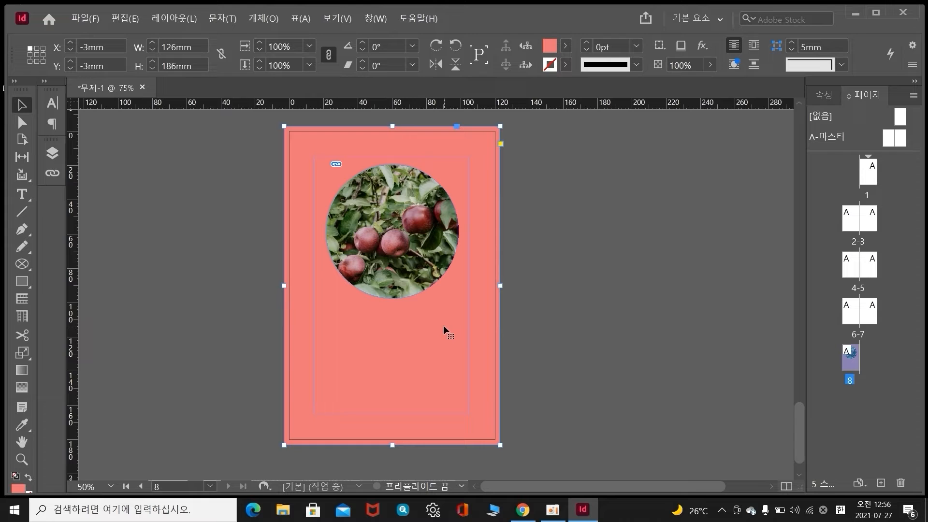
Add the rectangle's coral fill, C=0 M=67 Y=38 K=0, to the swatches as a new colour
{"action": "left_click", "coordinate": [565, 46]}
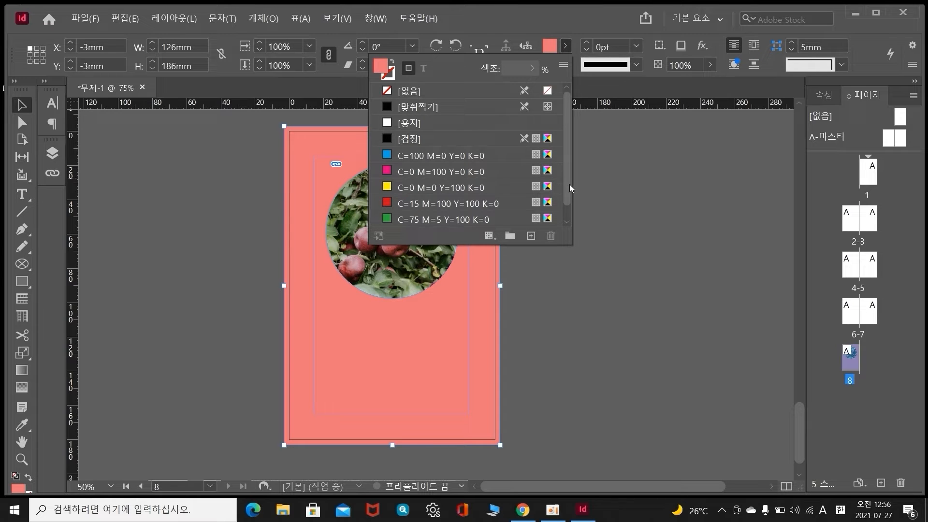
{"action": "scroll", "coordinate": [569, 184], "scroll_direction": "down", "scroll_amount": 1}
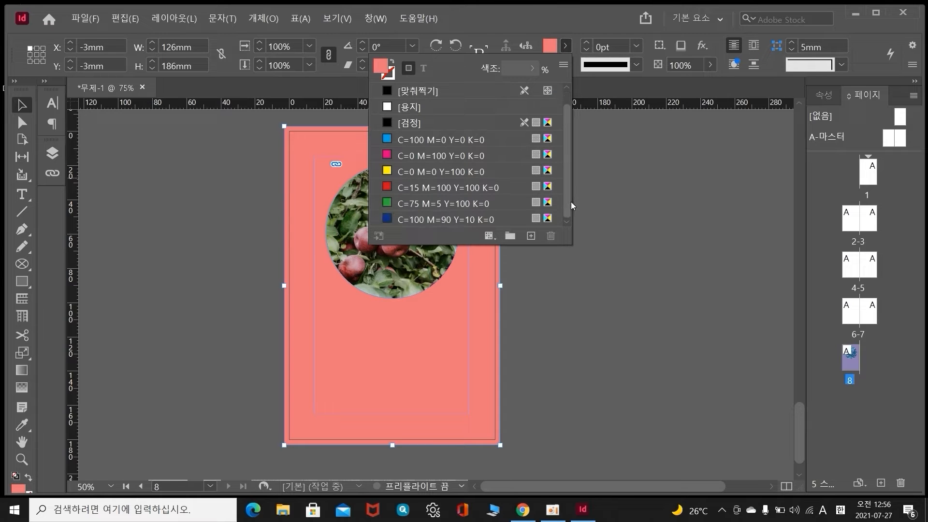
{"action": "left_click", "coordinate": [530, 237]}
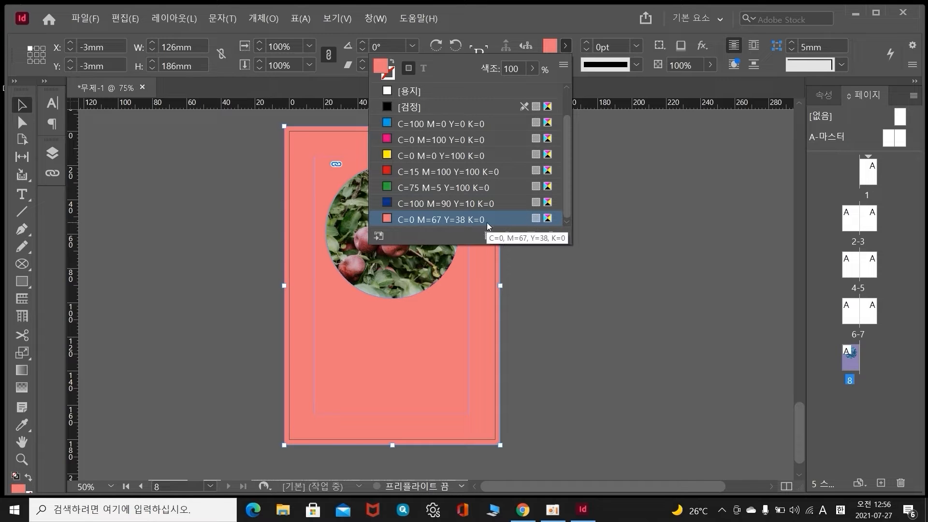
Rename the coral C=0 M=67 Y=38 K=0 swatch as 배경색, without using the colour values as its name
{"action": "double_click", "coordinate": [454, 220]}
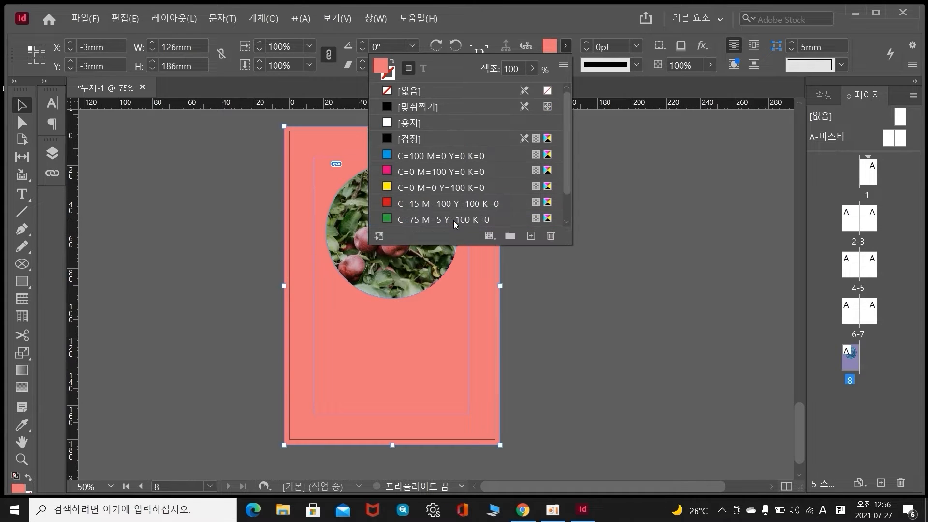
{"action": "left_click", "coordinate": [365, 151]}
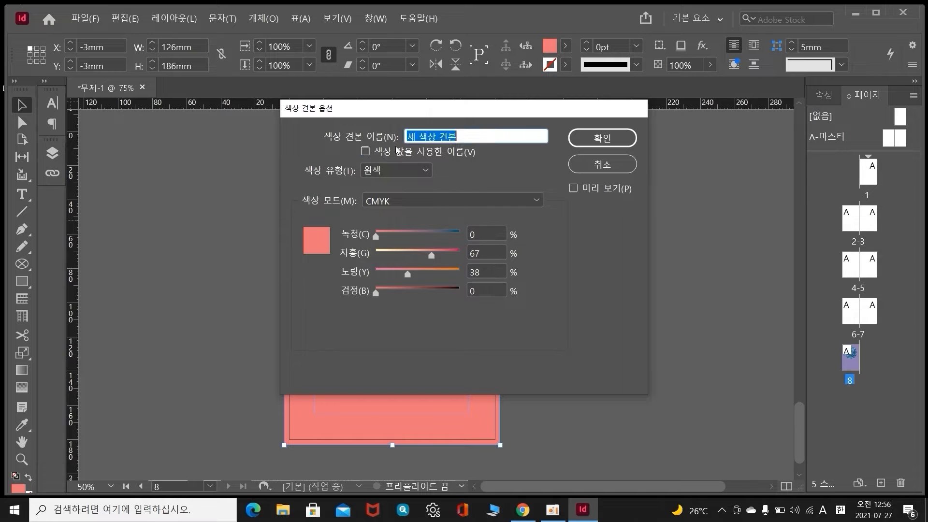
{"action": "type", "text": "qo"}
{"action": "key", "text": "BackSpace"}
{"action": "key", "text": "BackSpace"}
{"action": "key", "text": "Hangul"}
{"action": "type", "text": "배경색"}
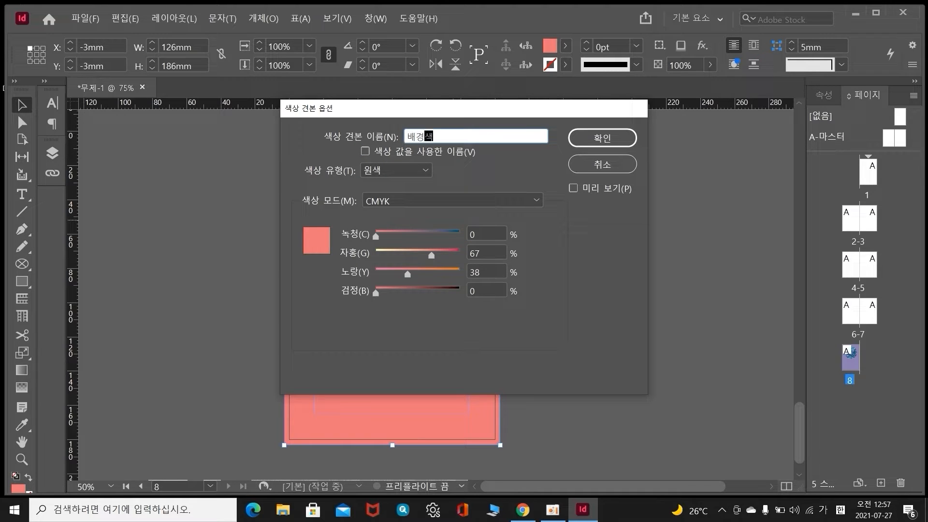
{"action": "left_click", "coordinate": [586, 137]}
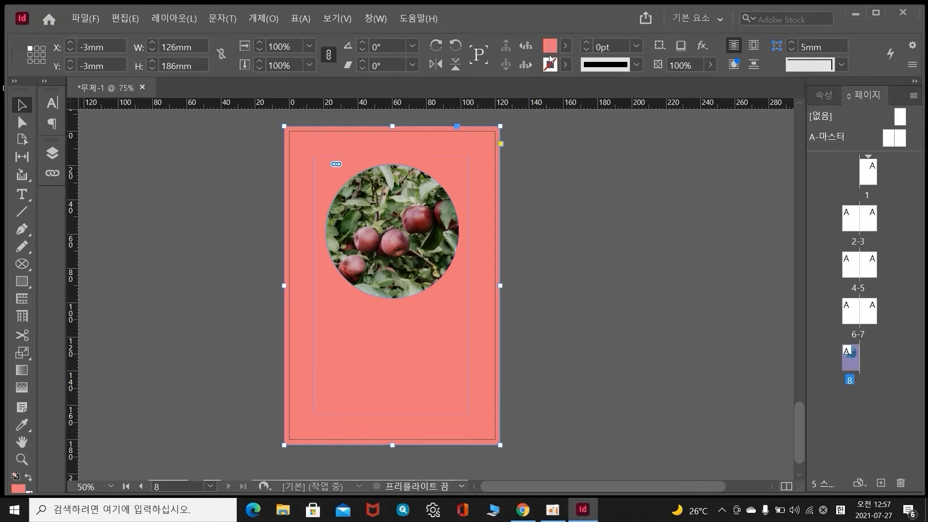
Go to page 1 and change the default fill to a mauve purple in the Color Picker
{"action": "scroll", "coordinate": [437, 334], "scroll_direction": "down", "scroll_amount": 2}
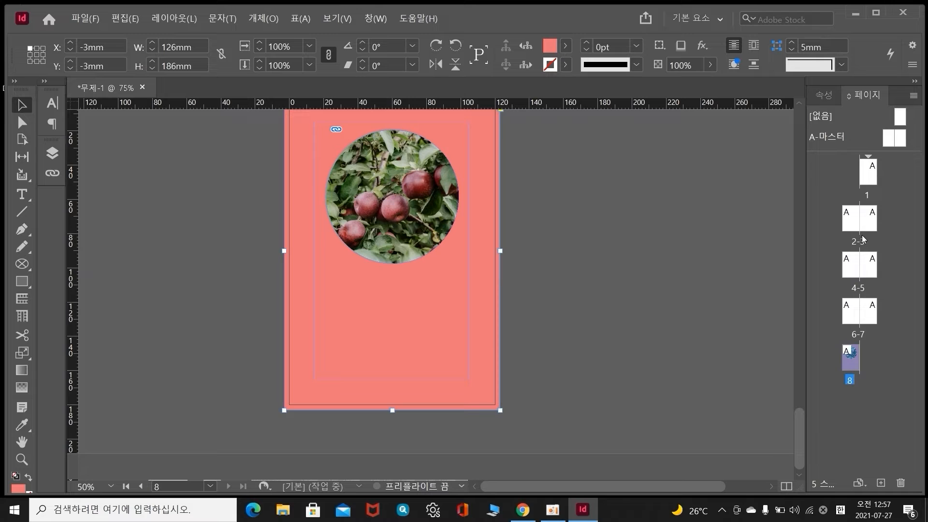
{"action": "double_click", "coordinate": [870, 174]}
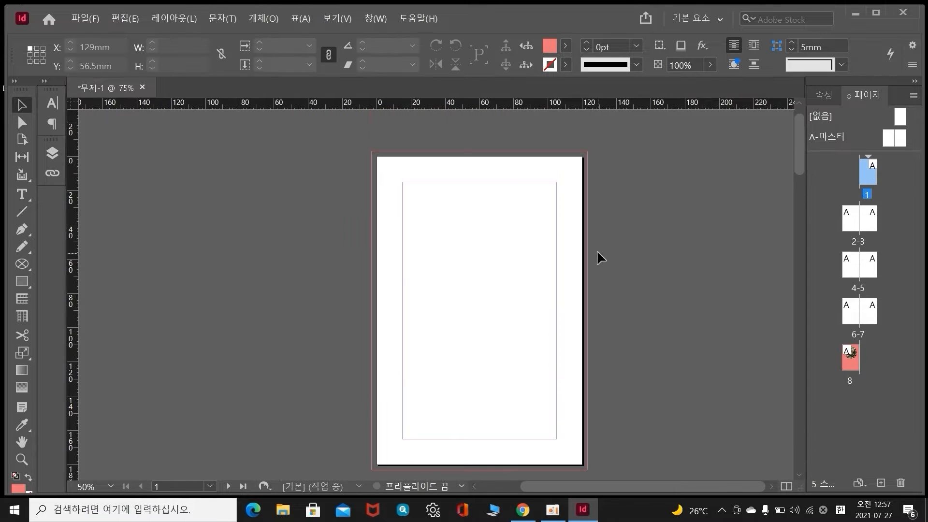
{"action": "double_click", "coordinate": [550, 47]}
{"action": "left_click", "coordinate": [524, 232]}
{"action": "left_click", "coordinate": [543, 295]}
{"action": "left_click", "coordinate": [730, 162]}
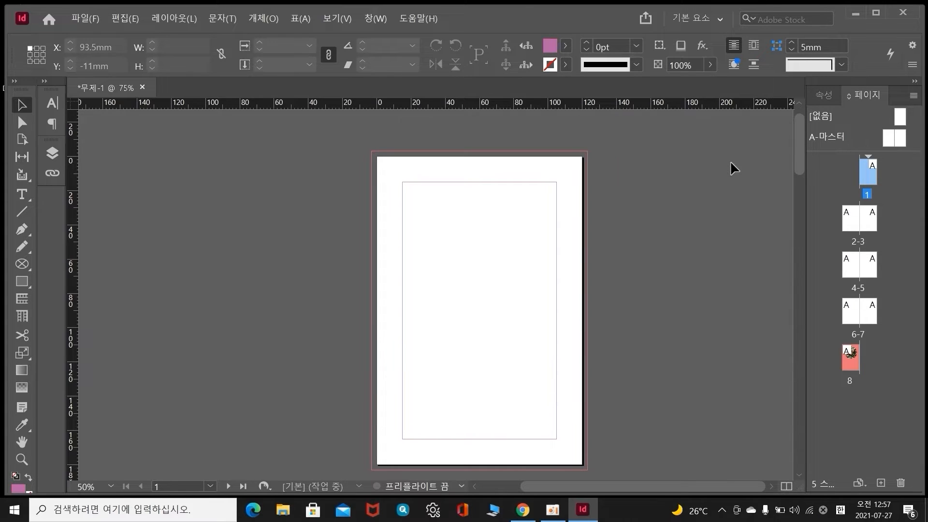
Apply the saved 배경색 swatch as the default fill with nothing selected
{"action": "left_click", "coordinate": [565, 46]}
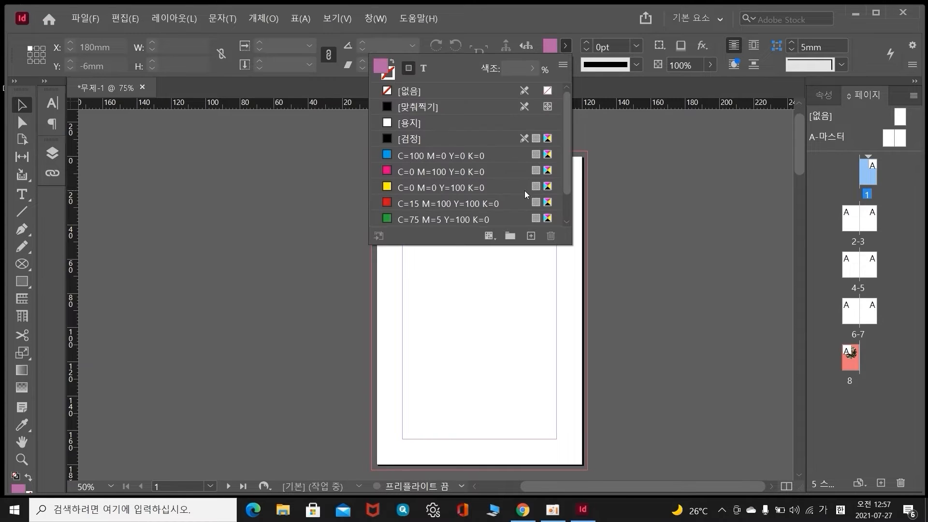
{"action": "scroll", "coordinate": [524, 191], "scroll_direction": "down", "scroll_amount": 1}
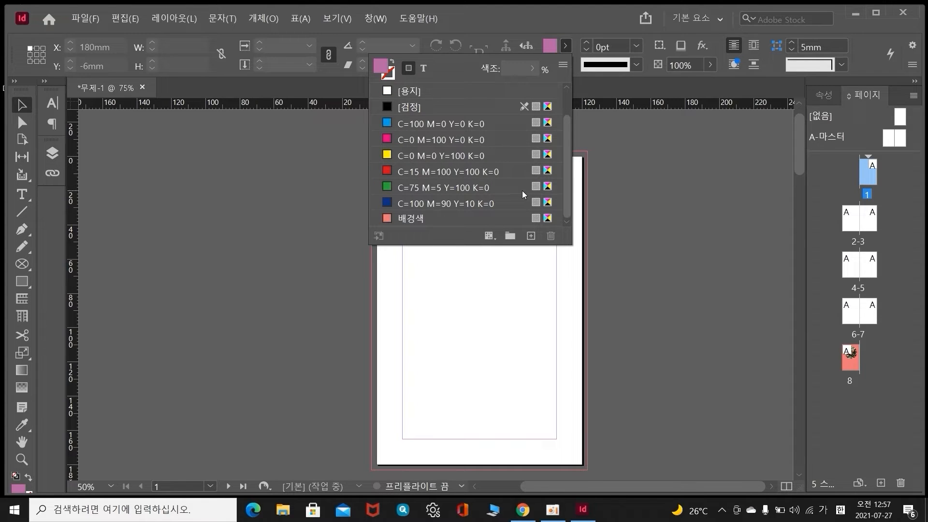
{"action": "left_click", "coordinate": [413, 218]}
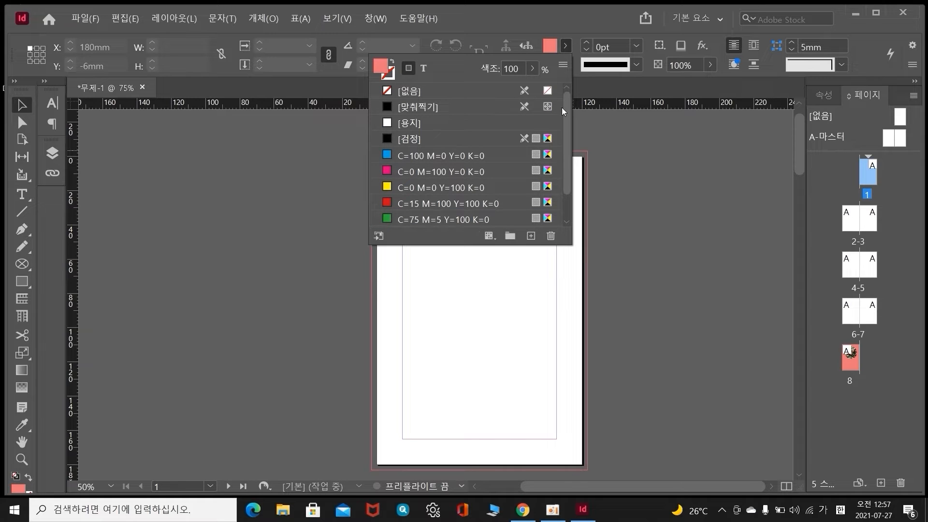
Draw a coral rectangle about 69 x 71 mm on page 1 and move it to the upper-left bleed corner at X -3, Y -3 mm
{"action": "left_click", "coordinate": [21, 281]}
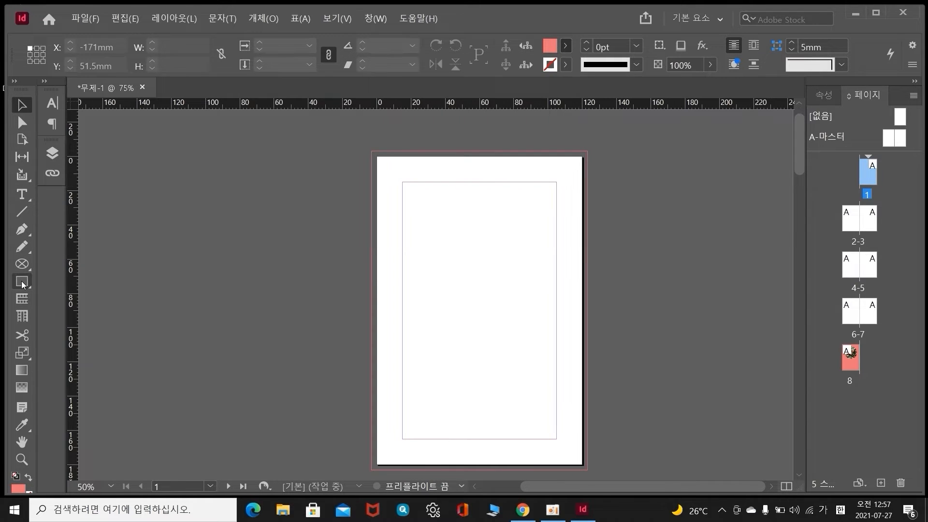
{"action": "left_click", "coordinate": [21, 280]}
{"action": "left_click_drag", "start_coordinate": [427, 214], "coordinate": [544, 335]}
{"action": "left_click", "coordinate": [18, 107]}
{"action": "left_click_drag", "start_coordinate": [490, 285], "coordinate": [439, 220]}
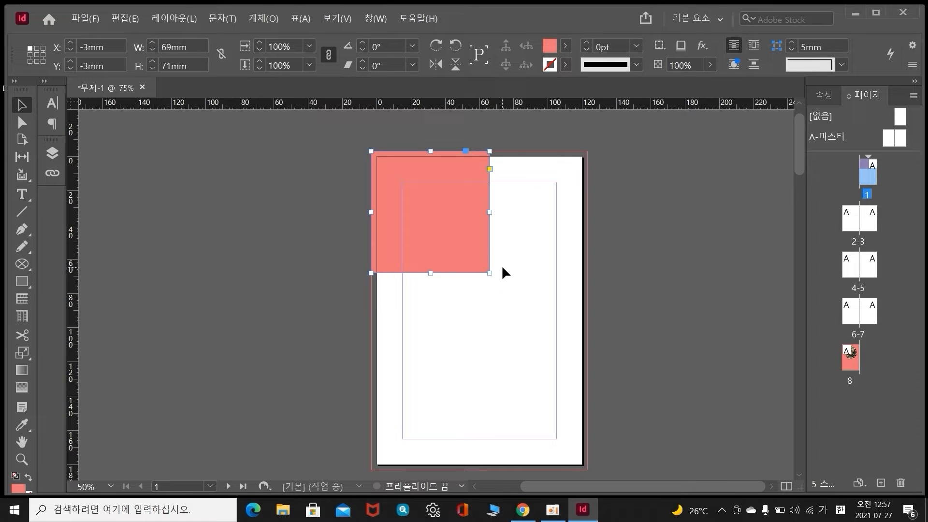
Undo the drawing and moving of the coral rectangle on page 1
{"action": "key", "text": "ctrl+z"}
{"action": "key", "text": "ctrl+z"}
{"action": "key", "text": "ctrl+z"}
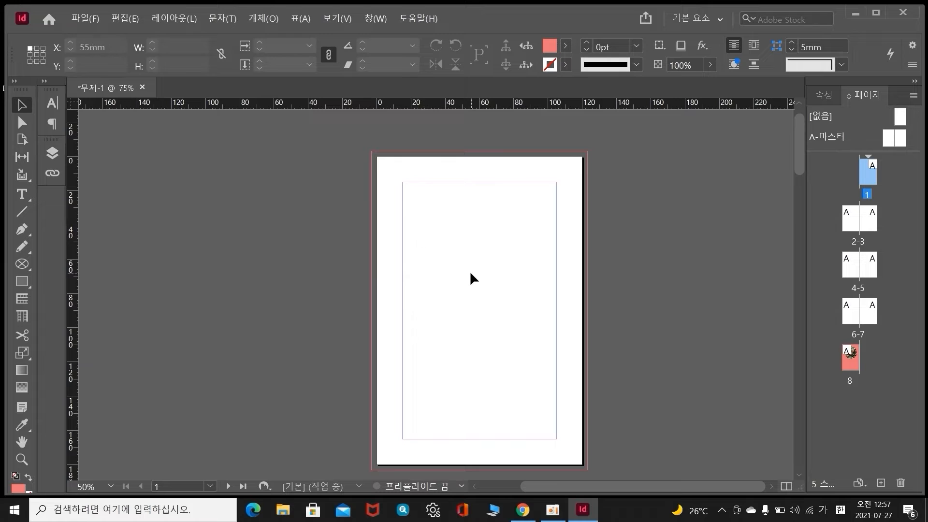
Place the red arch image 인디자인(빨간 도형) on page 1 at about 114 x 131 mm, from X 21.5, Y 28 mm
{"action": "double_click", "coordinate": [871, 177]}
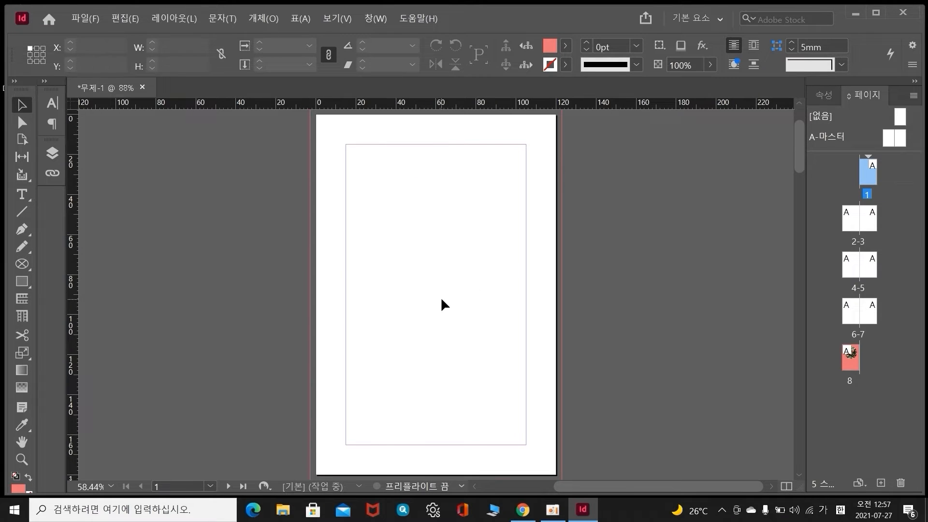
{"action": "left_click", "coordinate": [80, 18]}
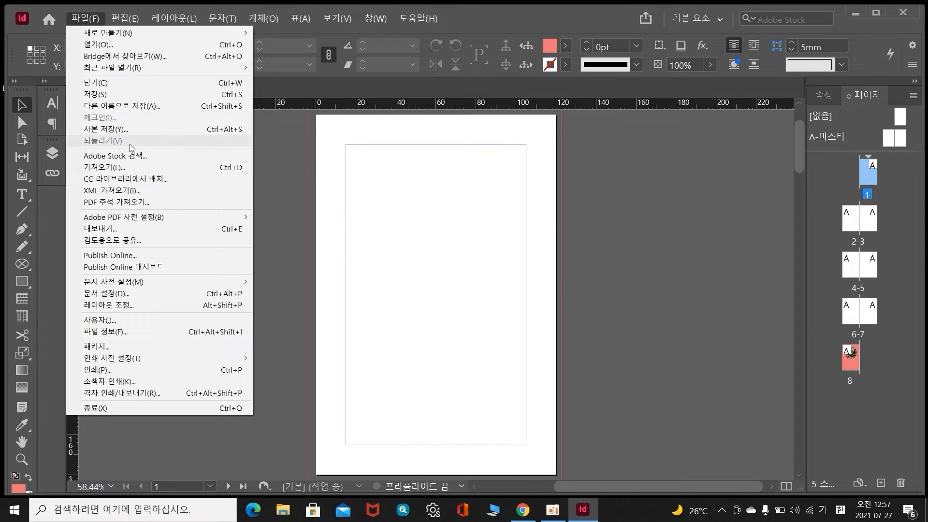
{"action": "left_click", "coordinate": [160, 168]}
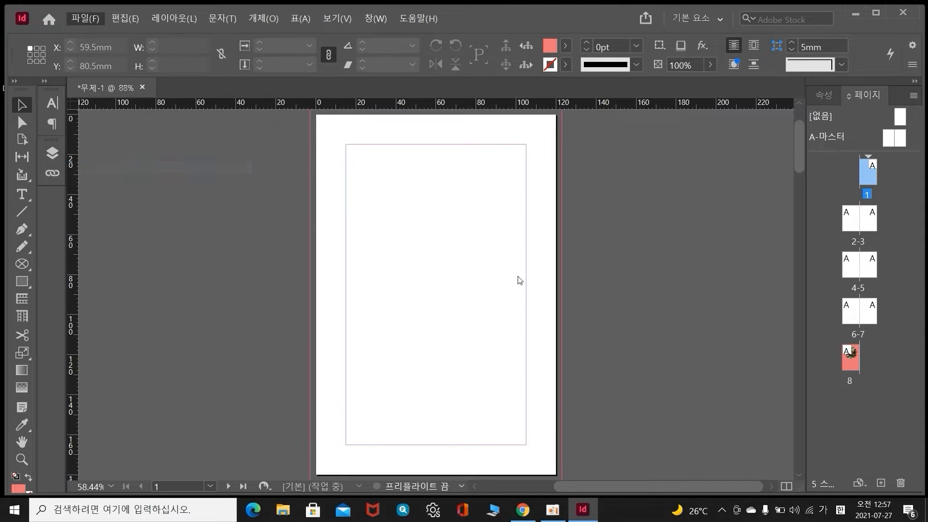
{"action": "left_click_drag", "start_coordinate": [735, 180], "coordinate": [742, 222]}
{"action": "double_click", "coordinate": [567, 217]}
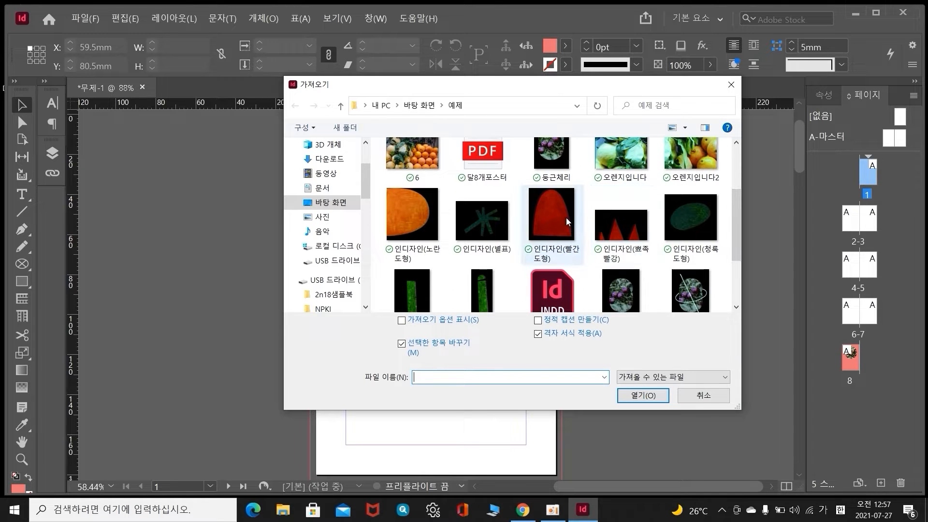
{"action": "left_click_drag", "start_coordinate": [358, 170], "coordinate": [586, 432]}
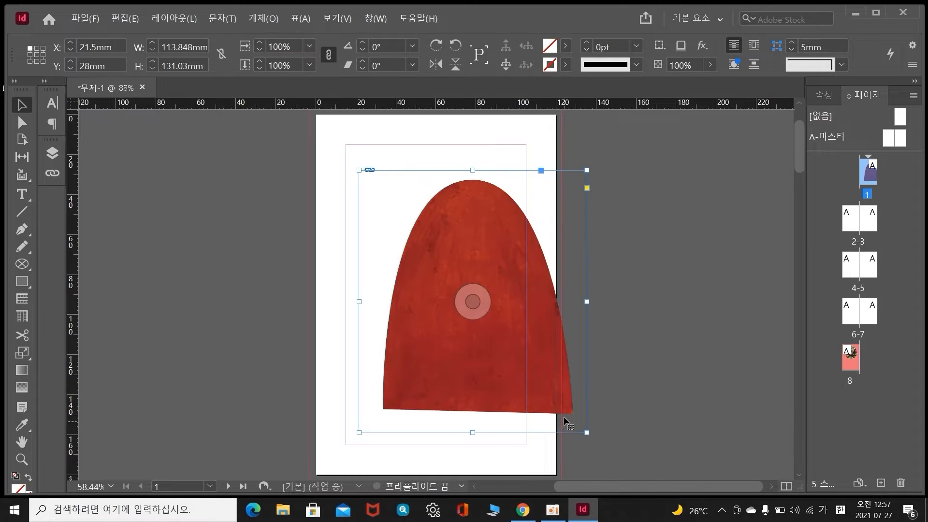
Move the red arch image down page 1 to about X 23, Y 64 mm, past the bottom bleed, and deselect it
{"action": "scroll", "coordinate": [562, 387], "scroll_direction": "down", "scroll_amount": 3}
{"action": "scroll", "coordinate": [562, 386], "scroll_direction": "up", "scroll_amount": 3}
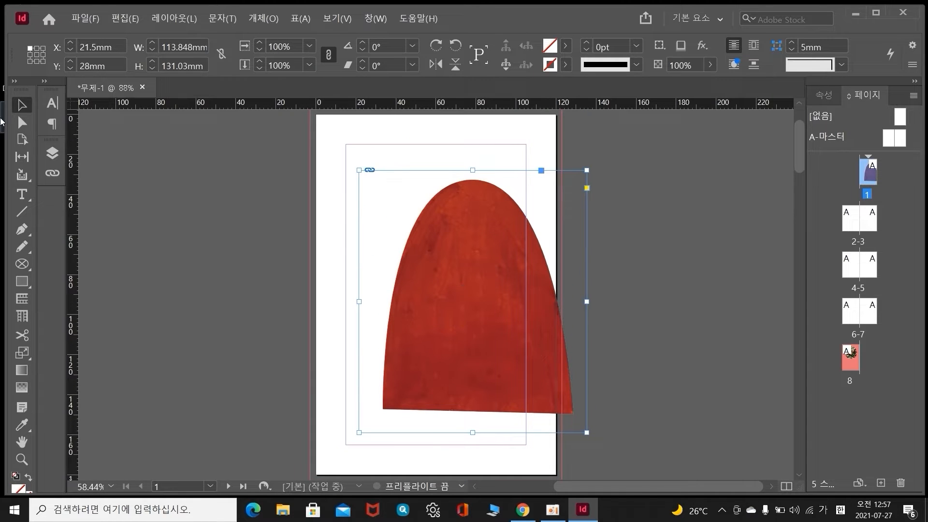
{"action": "left_click_drag", "start_coordinate": [463, 232], "coordinate": [466, 304]}
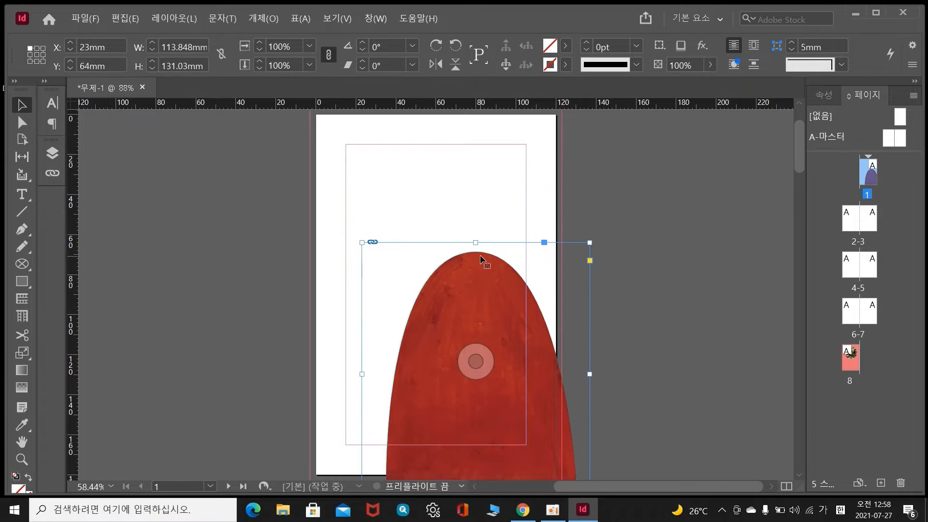
{"action": "scroll", "coordinate": [481, 261], "scroll_direction": "down", "scroll_amount": 3}
{"action": "left_click", "coordinate": [647, 250]}
{"action": "scroll", "coordinate": [639, 262], "scroll_direction": "up", "scroll_amount": 3}
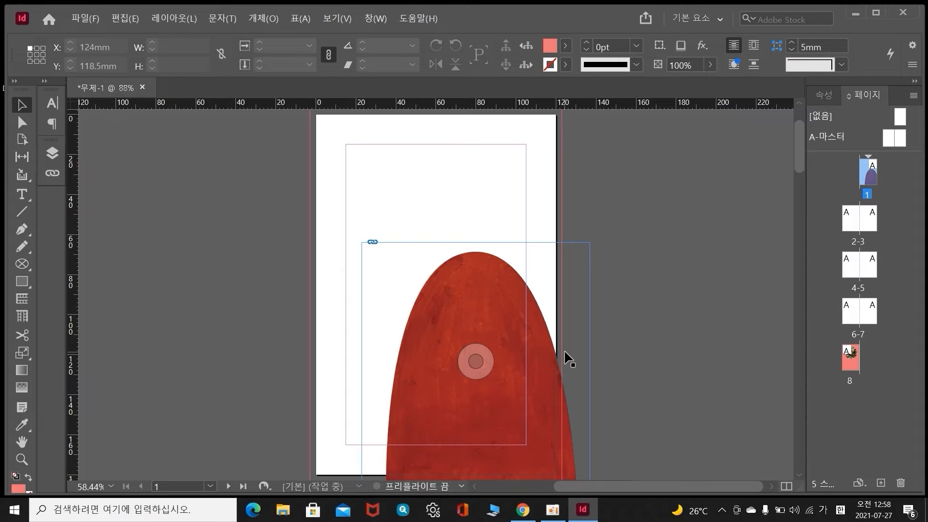
Preview page 1 in full-screen presentation mode to check how the red arch is trimmed, and return to the layout
{"action": "key", "text": "ctrl+minus"}
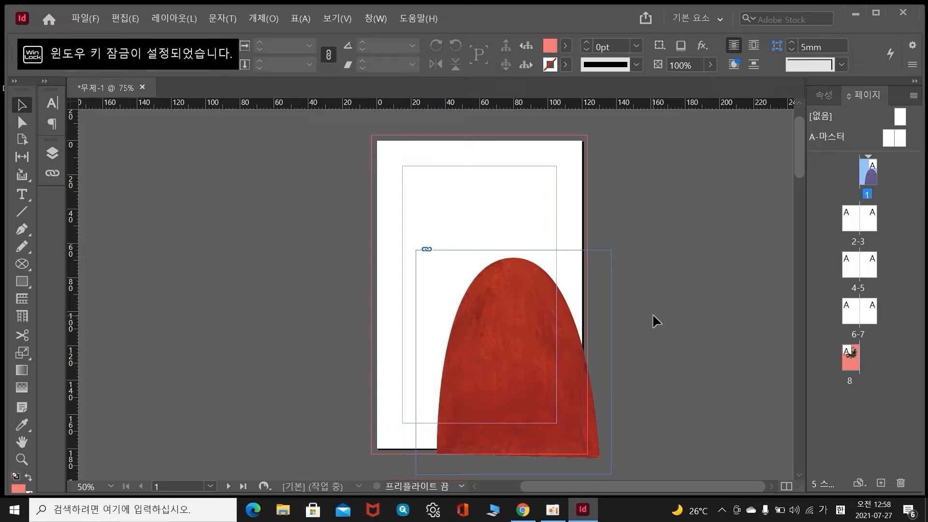
{"action": "key", "text": "super"}
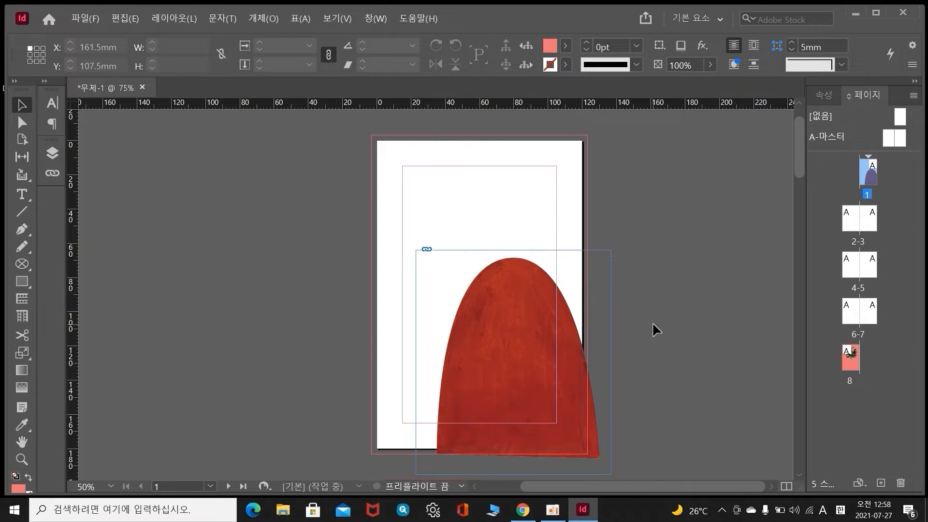
{"action": "key", "text": "shift+w"}
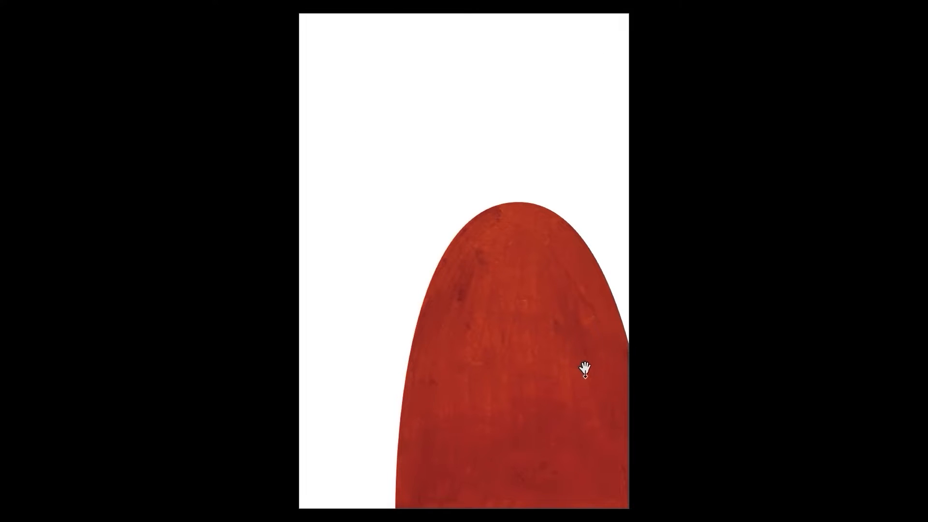
{"action": "key", "text": "Escape"}
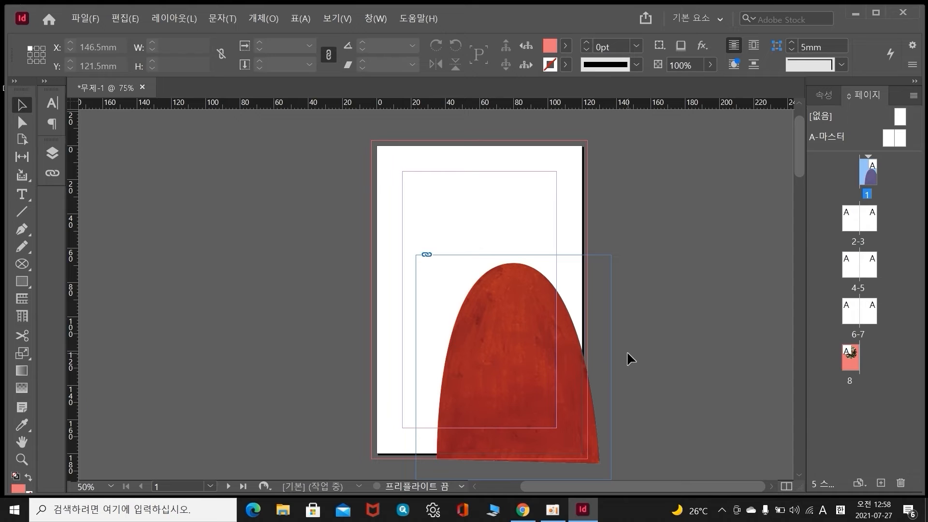
Go to page 8 and preview its coral background and apple photo in full-screen presentation mode, then return to the layout
{"action": "scroll", "coordinate": [585, 344], "scroll_direction": "down", "scroll_amount": 3}
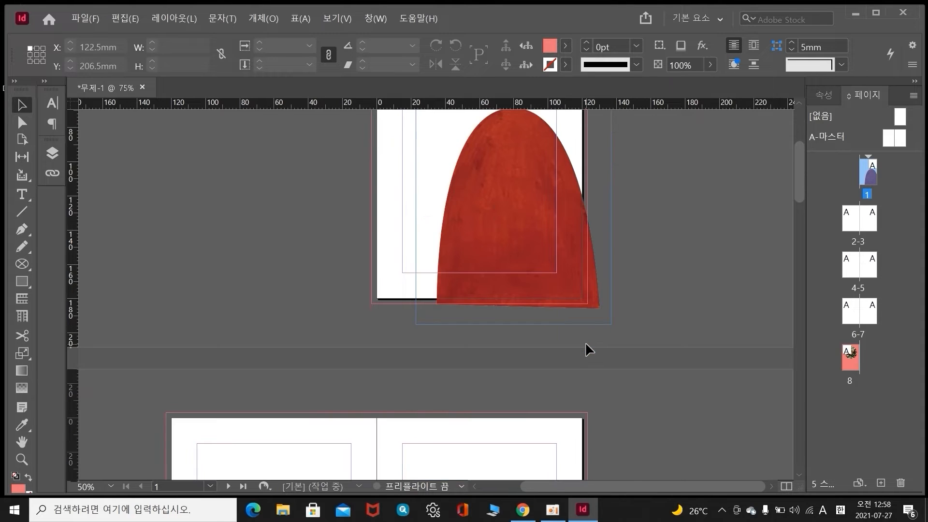
{"action": "scroll", "coordinate": [585, 344], "scroll_direction": "down", "scroll_amount": 3}
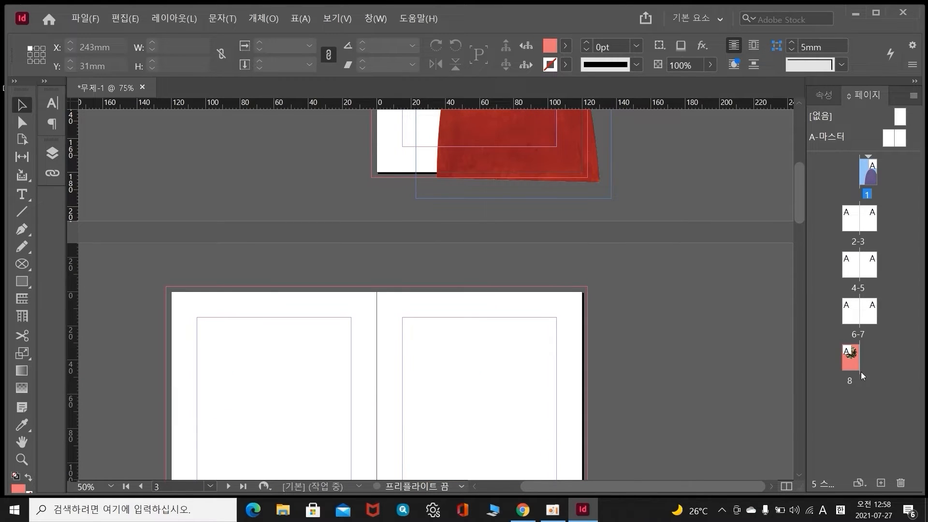
{"action": "double_click", "coordinate": [851, 358]}
{"action": "scroll", "coordinate": [698, 326], "scroll_direction": "down", "scroll_amount": 3}
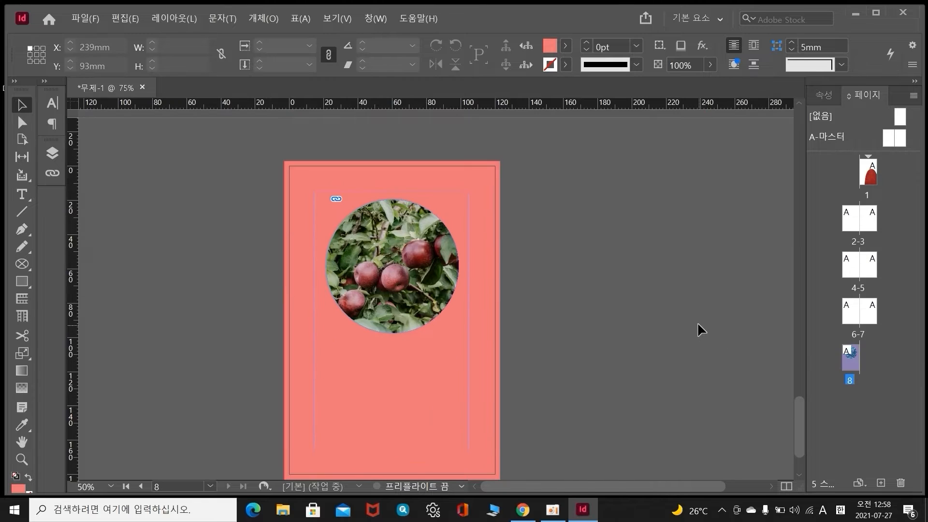
{"action": "scroll", "coordinate": [698, 322], "scroll_direction": "down", "scroll_amount": 1}
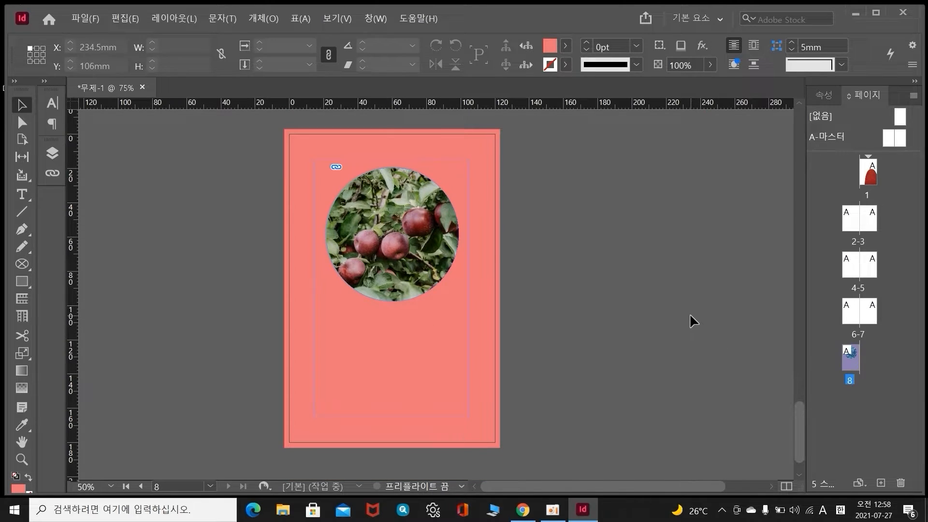
{"action": "key", "text": "shift+w"}
{"action": "key", "text": "Escape"}
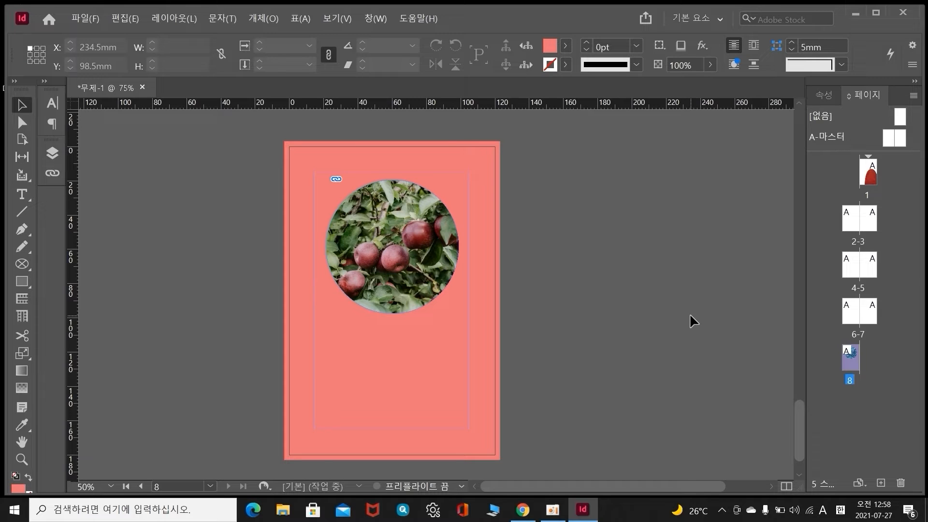
Go to the 2-3 spread and draw a coral rectangle about 67.5 x 46.5 mm in the upper part of page 2
{"action": "scroll", "coordinate": [690, 317], "scroll_direction": "up", "scroll_amount": 10}
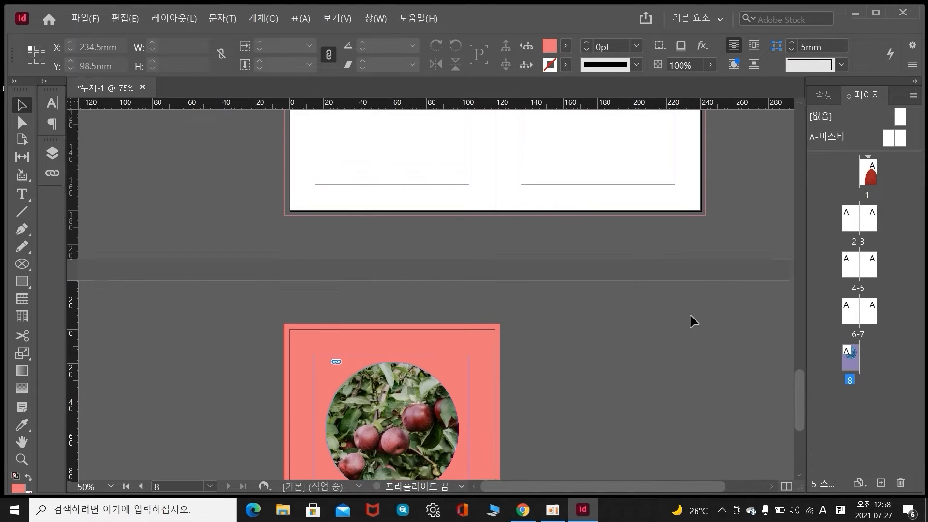
{"action": "scroll", "coordinate": [690, 317], "scroll_direction": "up", "scroll_amount": 15}
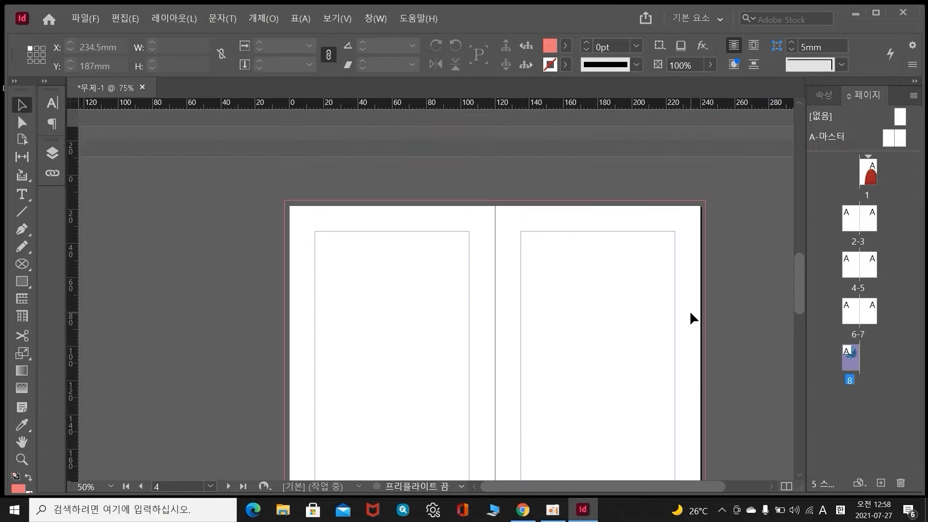
{"action": "scroll", "coordinate": [689, 309], "scroll_direction": "up", "scroll_amount": 5}
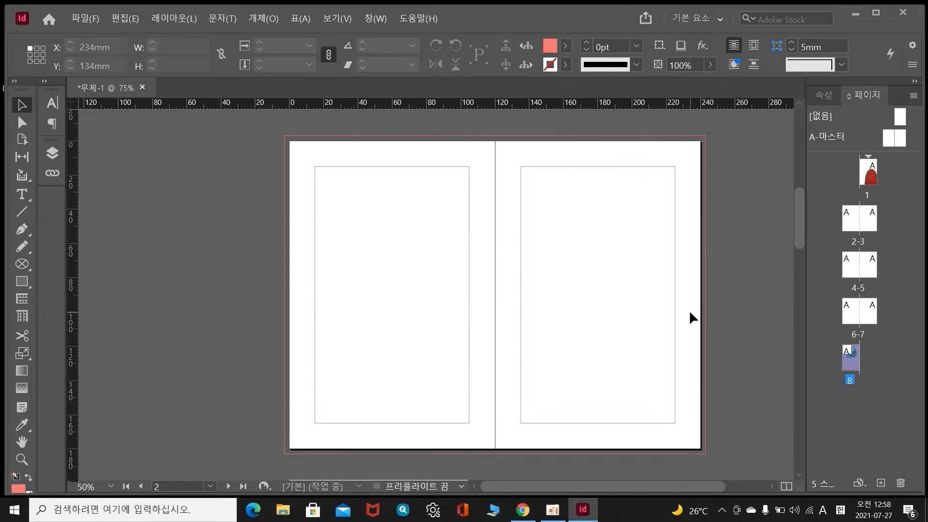
{"action": "double_click", "coordinate": [845, 216]}
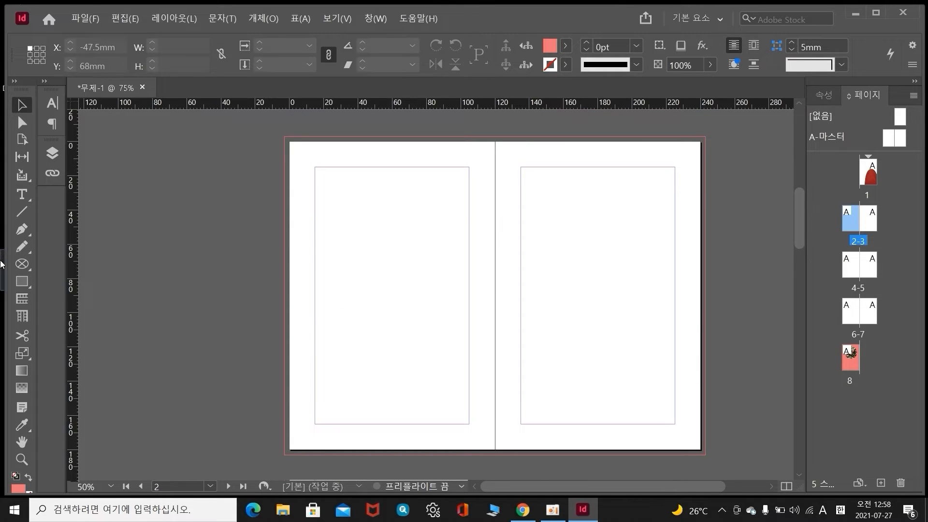
{"action": "left_click", "coordinate": [22, 280]}
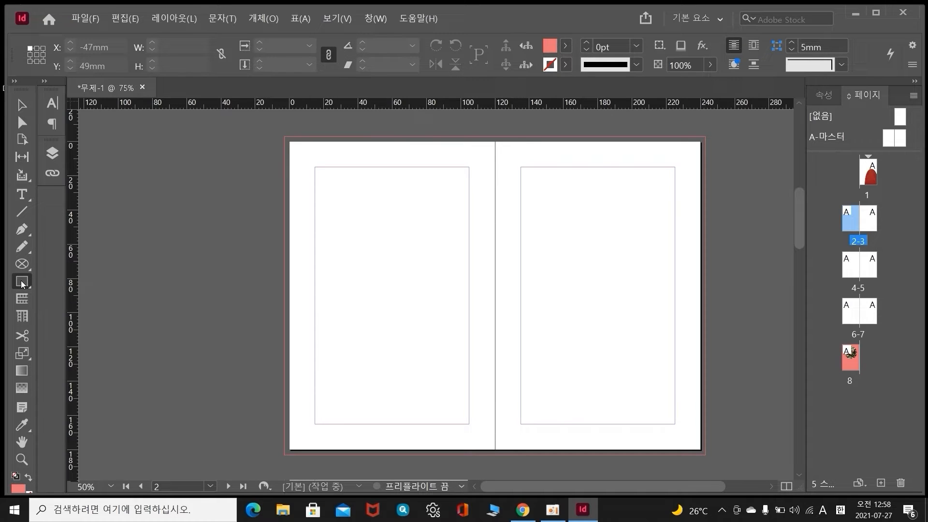
{"action": "left_click", "coordinate": [22, 280]}
{"action": "left_click_drag", "start_coordinate": [314, 183], "coordinate": [429, 263]}
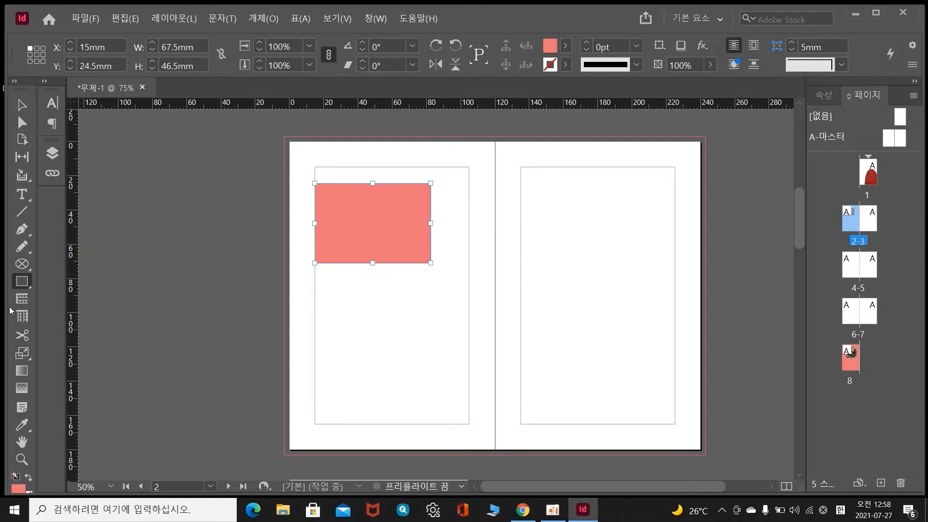
Draw a coral ellipse about 46.5 x 43.5 mm on page 2 and a hexagon about 58.5 x 54.5 mm on page 3
{"action": "left_click_drag", "start_coordinate": [30, 289], "coordinate": [56, 314]}
{"action": "left_click_drag", "start_coordinate": [354, 307], "coordinate": [432, 381]}
{"action": "left_click_drag", "start_coordinate": [22, 280], "coordinate": [53, 325]}
{"action": "left_click_drag", "start_coordinate": [535, 244], "coordinate": [636, 337]}
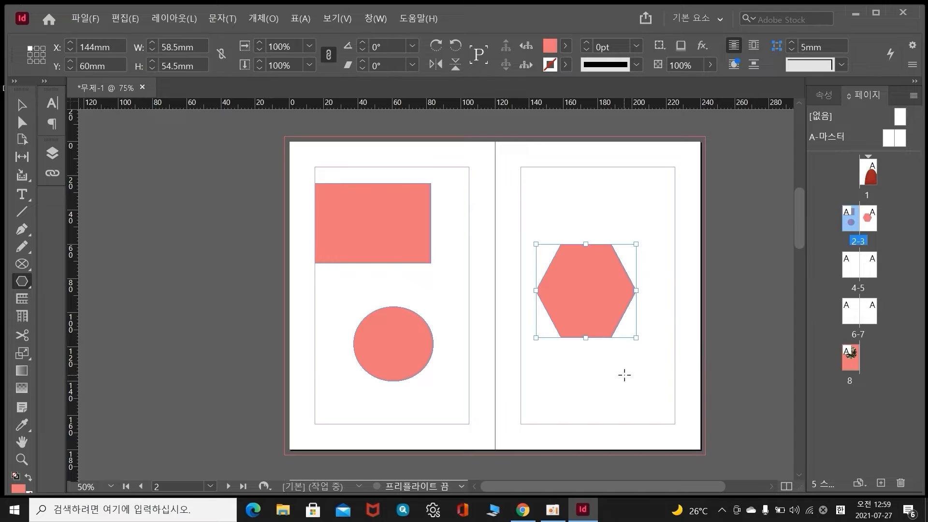
Convert the rectangle on page 2 to 모서리가 거꾸로 둥근 사각형 (inverse rounded rectangle), move it slightly right and deselect it
{"action": "left_click", "coordinate": [22, 110]}
{"action": "left_click", "coordinate": [363, 235]}
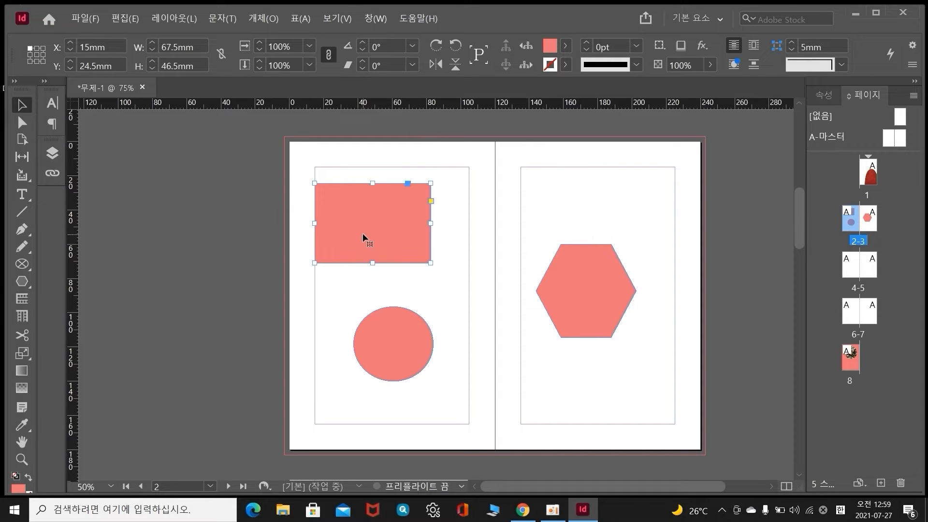
{"action": "left_click", "coordinate": [261, 18]}
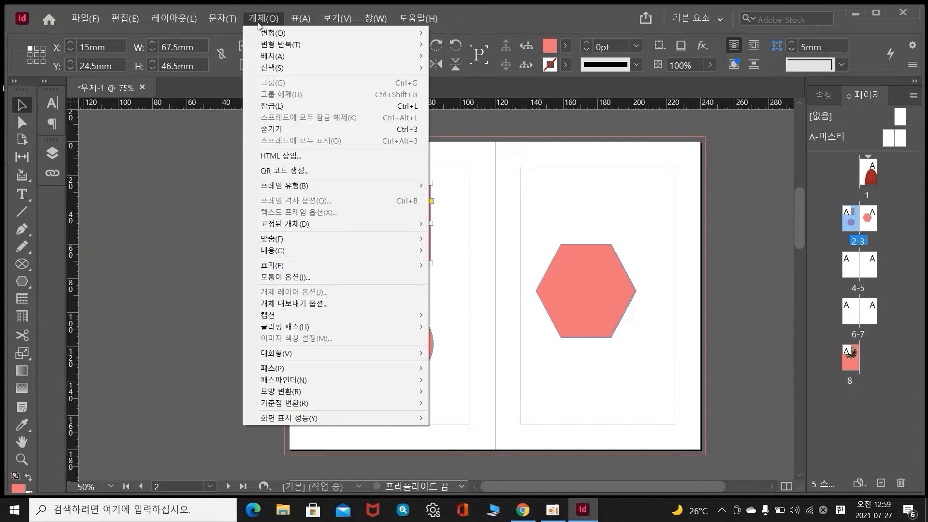
{"action": "mouse_move", "coordinate": [323, 391]}
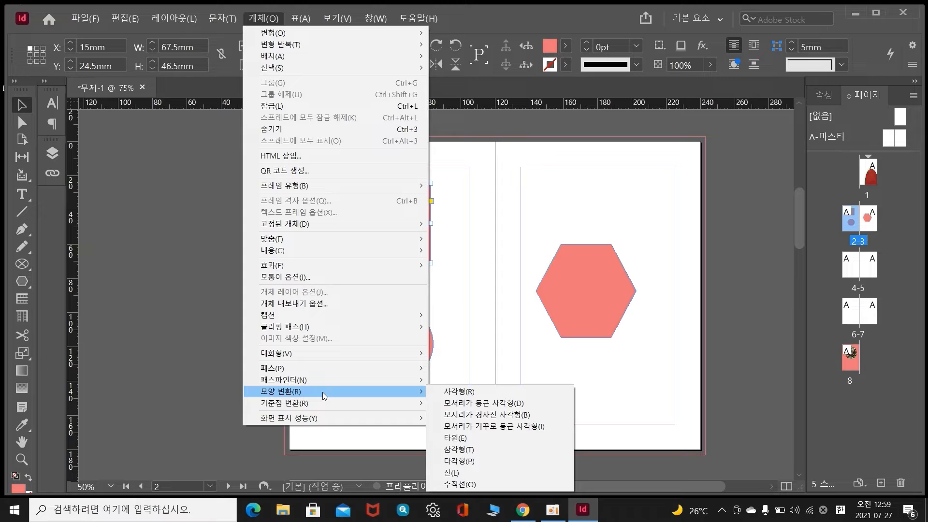
{"action": "mouse_move", "coordinate": [377, 400]}
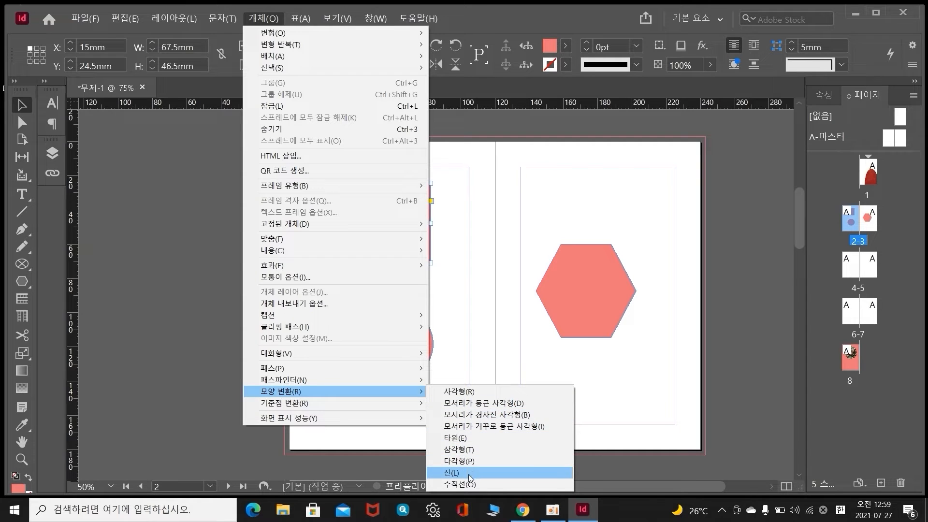
{"action": "left_click", "coordinate": [495, 427]}
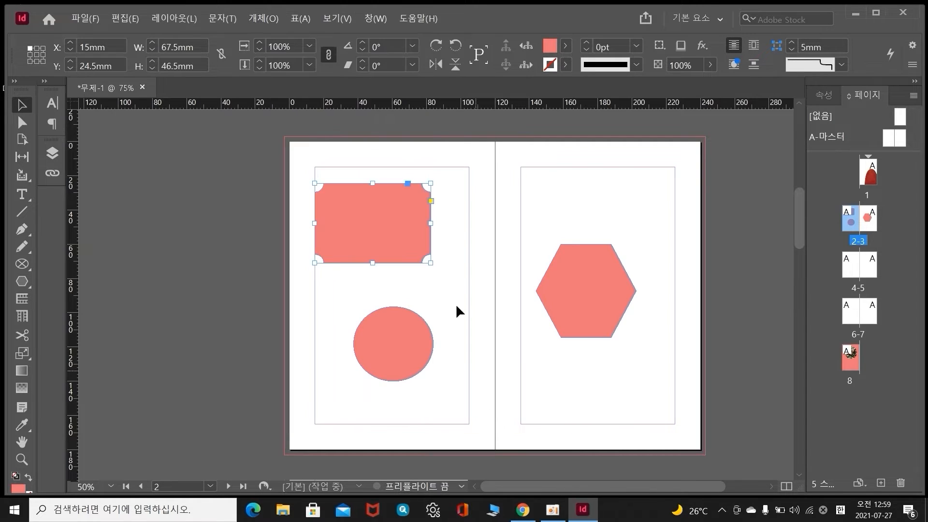
{"action": "left_click_drag", "start_coordinate": [392, 231], "coordinate": [417, 227]}
{"action": "left_click", "coordinate": [452, 285]}
Move the ellipse and the rectangle to page 3 so they slightly overlap the hexagon's upper and lower ends, with the ellipse on top
{"action": "left_click", "coordinate": [577, 282]}
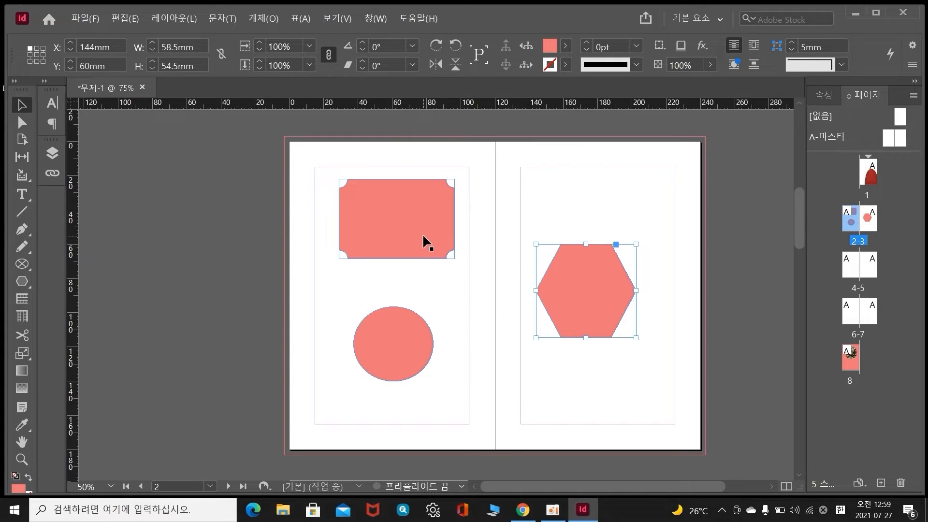
{"action": "left_click", "coordinate": [408, 235]}
{"action": "left_click", "coordinate": [566, 292]}
{"action": "left_click", "coordinate": [400, 346]}
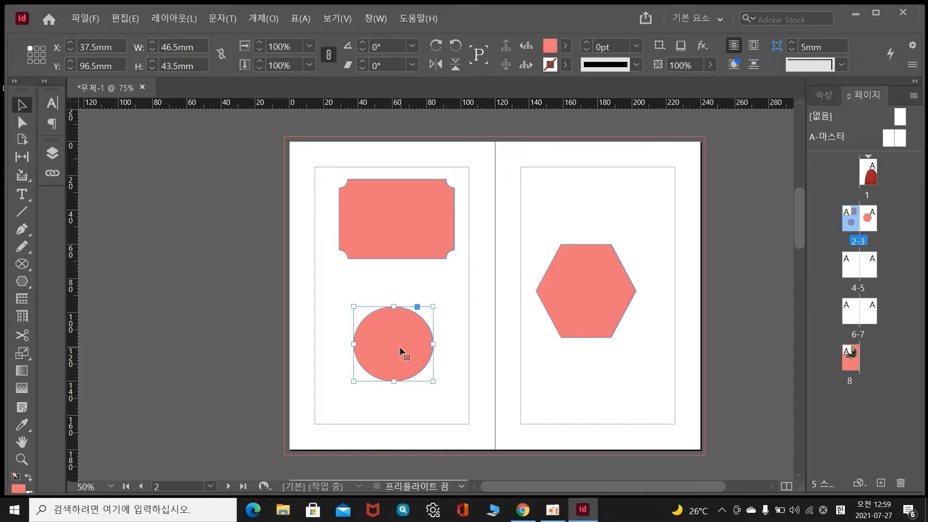
{"action": "left_click_drag", "start_coordinate": [397, 350], "coordinate": [601, 195]}
{"action": "left_click_drag", "start_coordinate": [422, 199], "coordinate": [582, 363]}
{"action": "left_click_drag", "start_coordinate": [594, 211], "coordinate": [590, 206]}
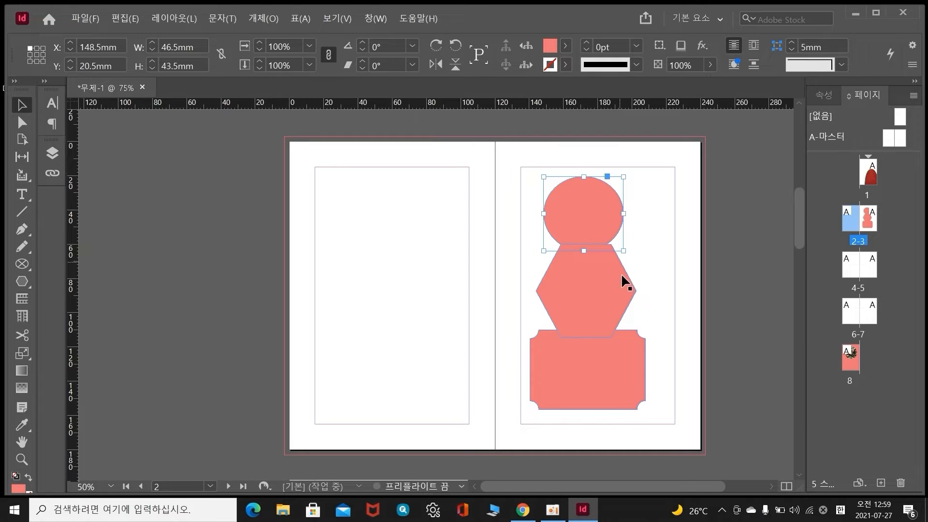
Try merging the ellipse, hexagon and rectangle with Pathfinder 더하기 (Add) and move the combined shape to the spine
{"action": "left_click", "coordinate": [621, 291], "text": "shift"}
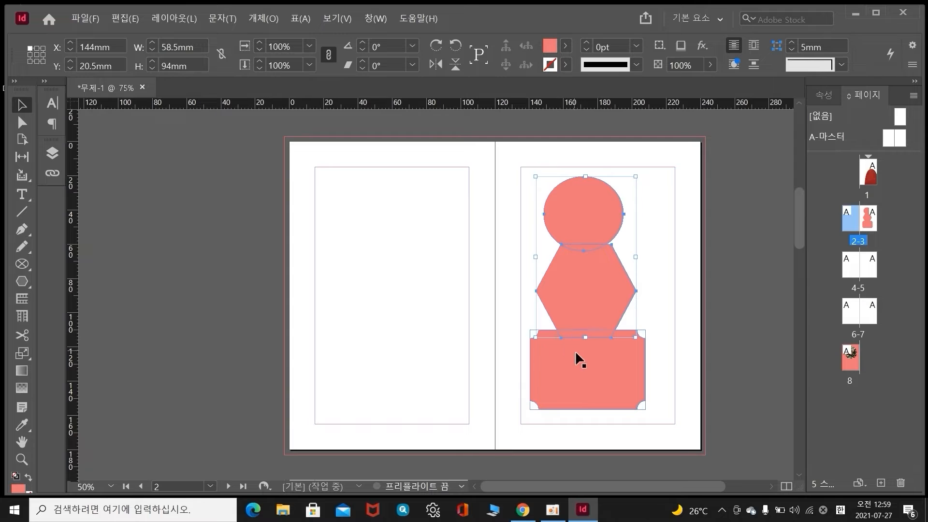
{"action": "left_click", "coordinate": [585, 367], "text": "shift"}
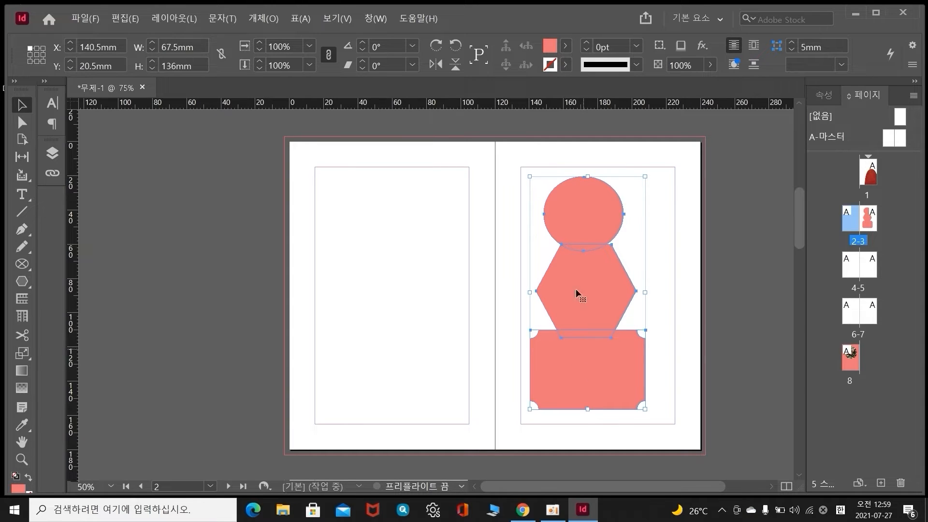
{"action": "left_click", "coordinate": [263, 18]}
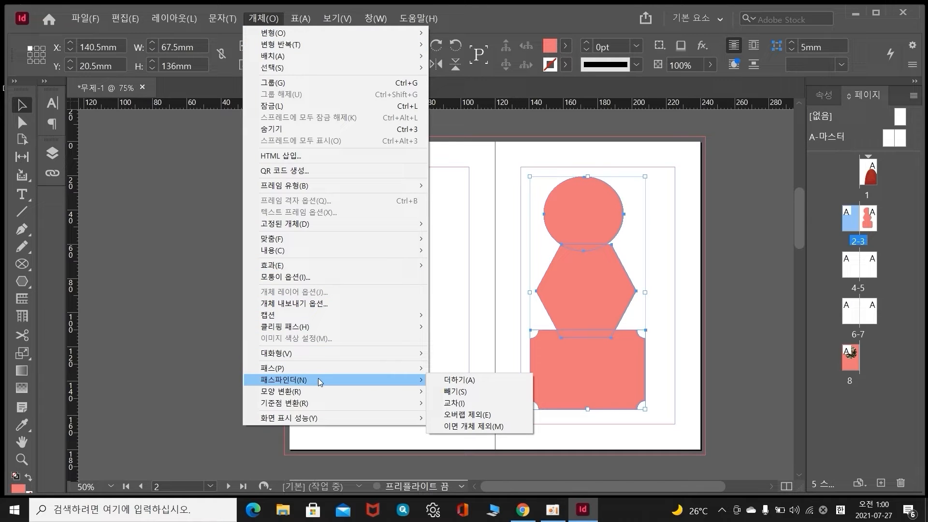
{"action": "left_click", "coordinate": [437, 380]}
{"action": "left_click_drag", "start_coordinate": [588, 297], "coordinate": [552, 294]}
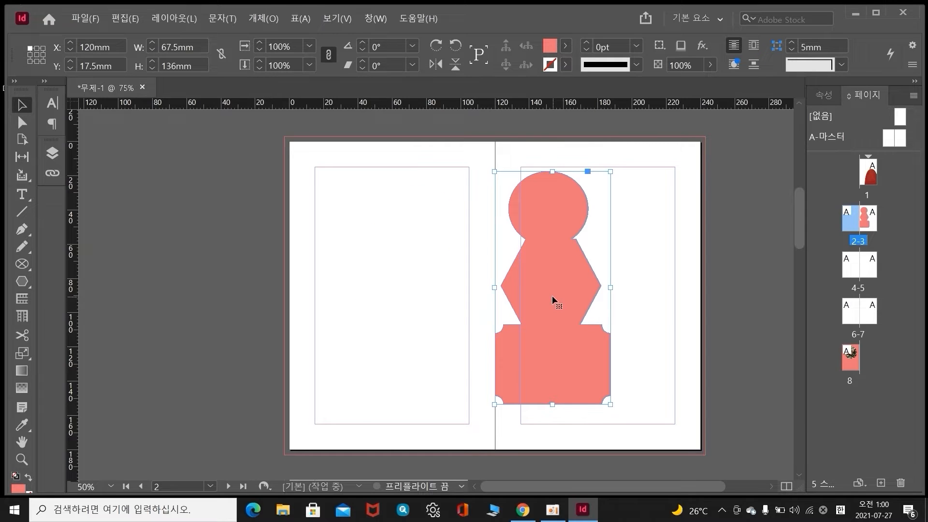
Undo the move and the Pathfinder Add on the three stacked shapes
{"action": "key", "text": "ctrl+z"}
{"action": "key", "text": "ctrl+z"}
{"action": "key", "text": "ctrl+z"}
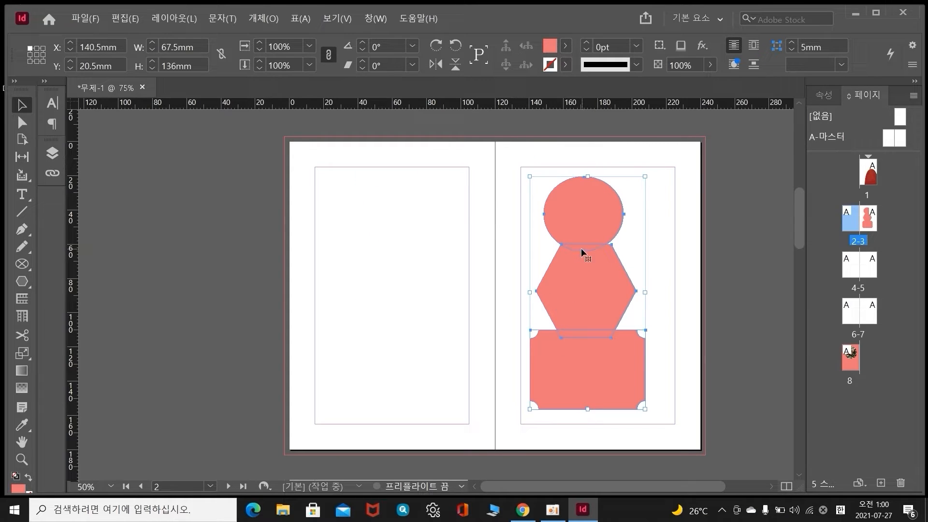
Move the hexagon up and the rectangle to about X 139.5, Y 91.5 mm so the three shapes overlap more
{"action": "left_click", "coordinate": [649, 271]}
{"action": "left_click", "coordinate": [610, 280]}
{"action": "left_click_drag", "start_coordinate": [610, 280], "coordinate": [608, 271]}
{"action": "left_click_drag", "start_coordinate": [609, 361], "coordinate": [595, 340]}
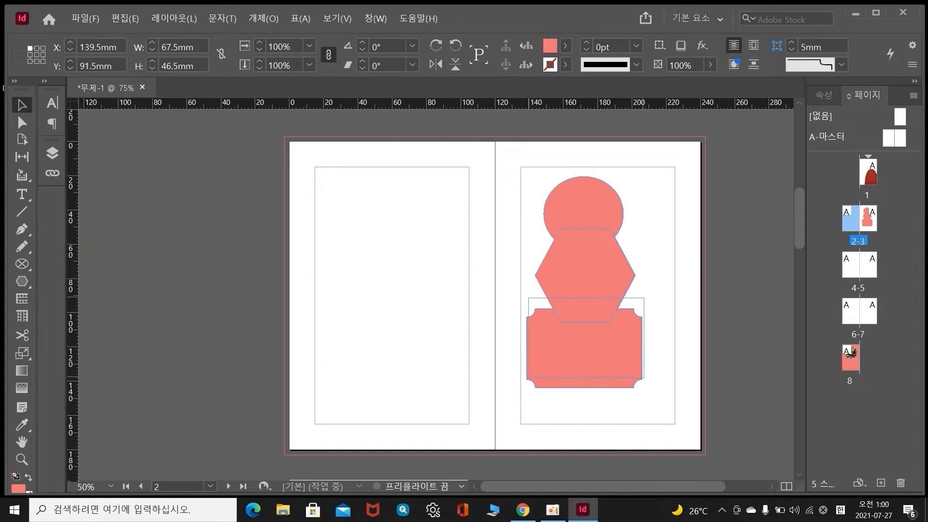
{"action": "left_click", "coordinate": [655, 332]}
Try Pathfinder 빼기 (Subtract) on the ellipse, hexagon and rectangle together, and undo it
{"action": "left_click", "coordinate": [592, 212]}
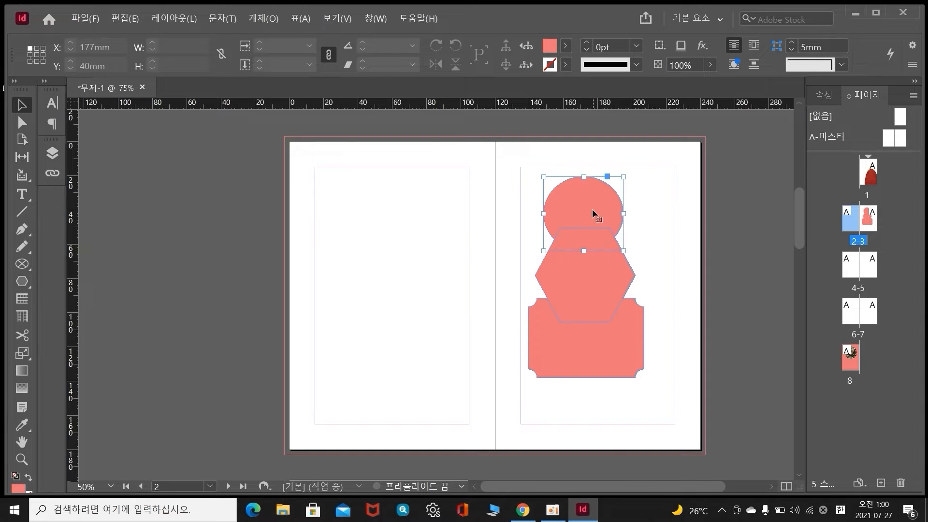
{"action": "left_click", "coordinate": [584, 278], "text": "shift"}
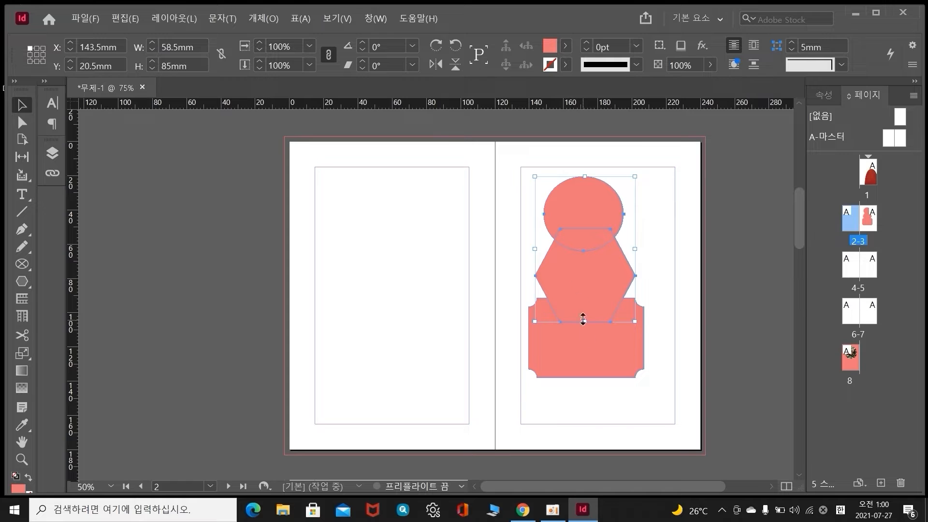
{"action": "left_click", "coordinate": [581, 342], "text": "shift"}
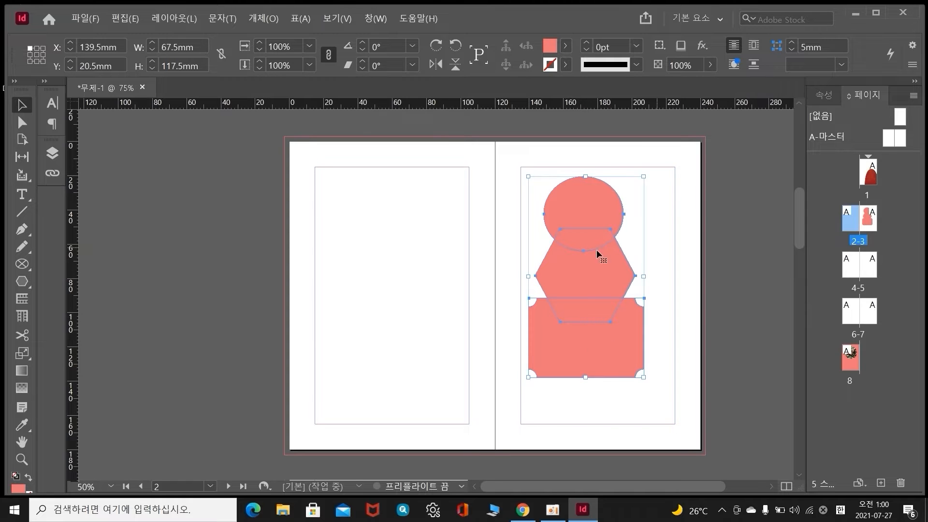
{"action": "left_click", "coordinate": [271, 19]}
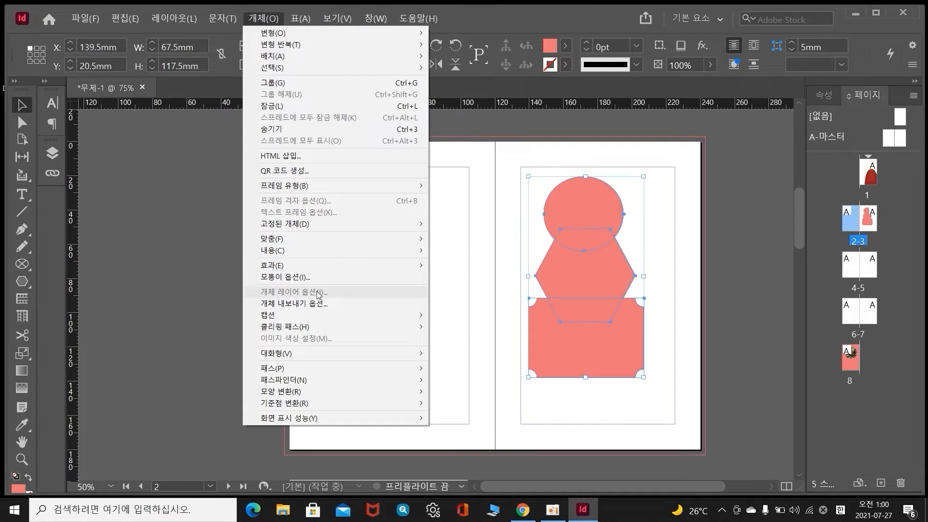
{"action": "mouse_move", "coordinate": [326, 380]}
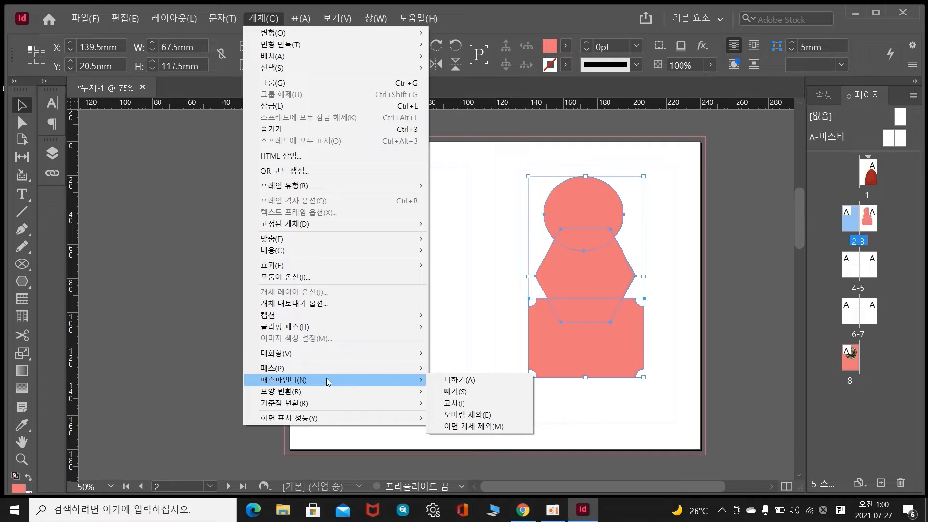
{"action": "left_click", "coordinate": [444, 391]}
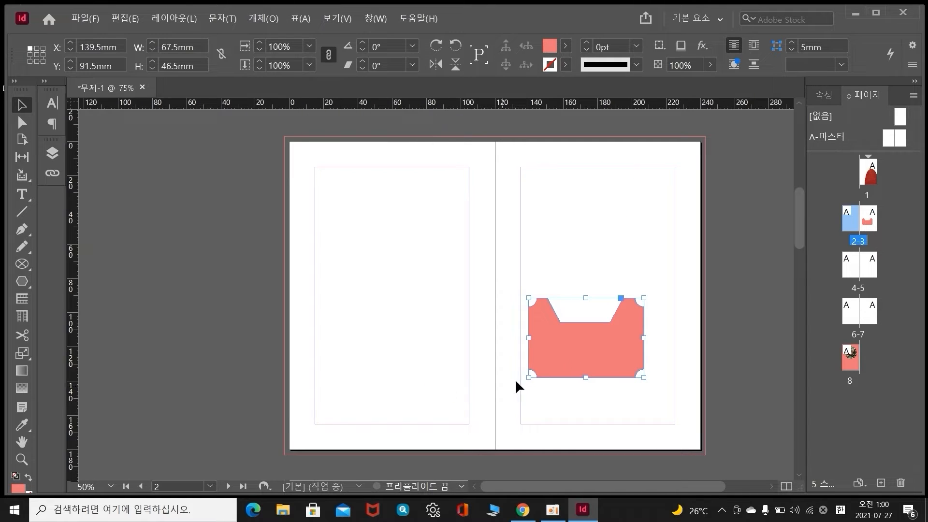
{"action": "key", "text": "ctrl+z"}
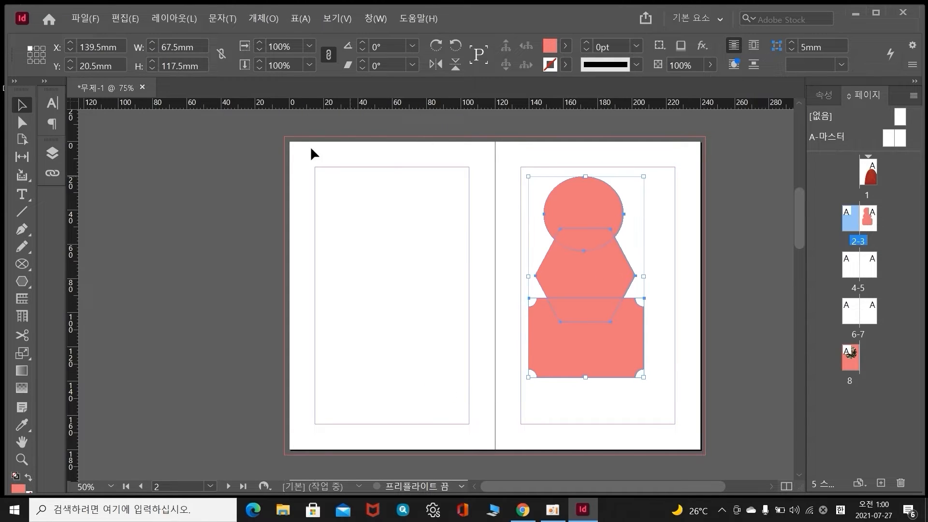
Try Pathfinder 교차 (Intersect) on the three overlapping shapes and dismiss the alert
{"action": "left_click", "coordinate": [255, 22]}
{"action": "mouse_move", "coordinate": [330, 380]}
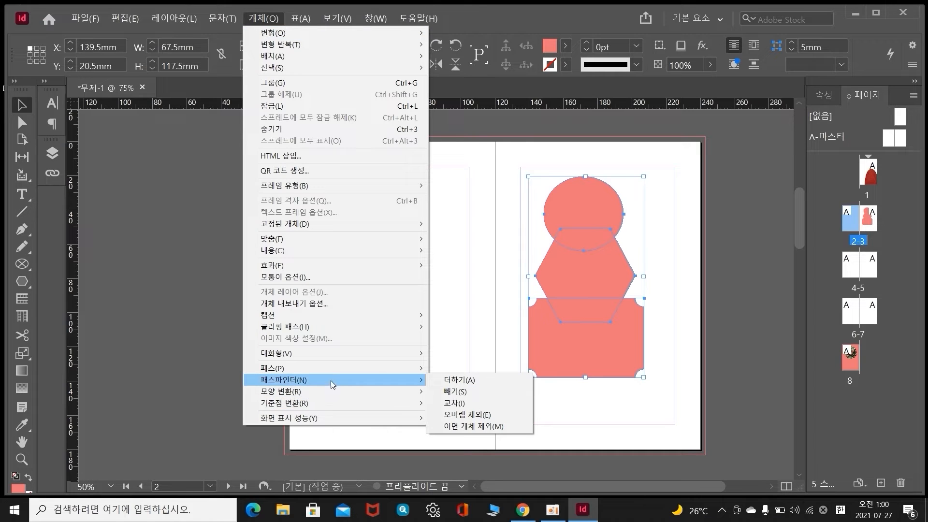
{"action": "left_click", "coordinate": [452, 403]}
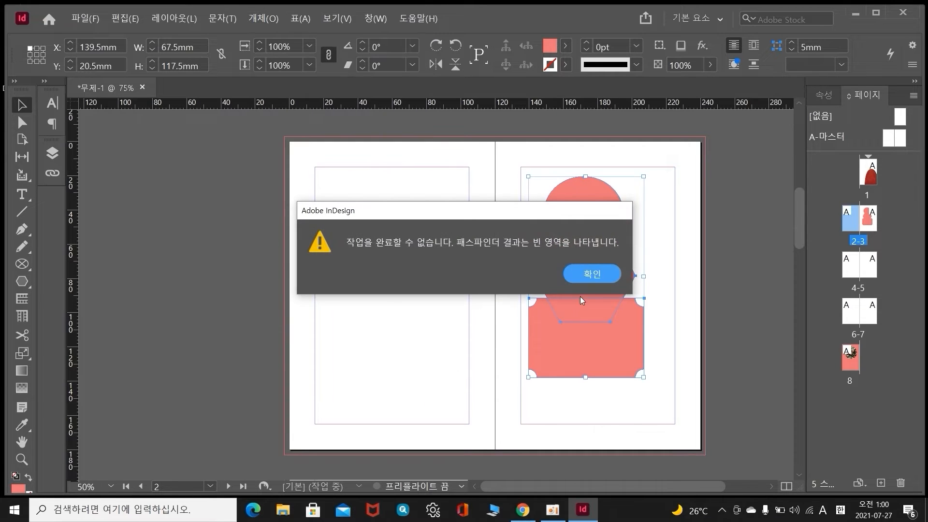
{"action": "left_click", "coordinate": [587, 280]}
Try Pathfinder 오버랩 제외 (Exclude Overlap) on the three shapes, move the result to page 2, and undo both changes
{"action": "left_click", "coordinate": [251, 19]}
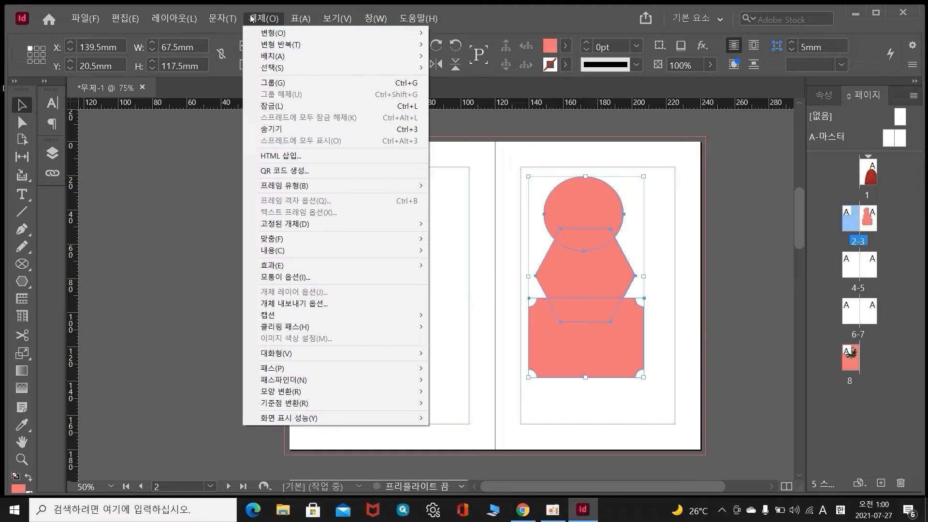
{"action": "mouse_move", "coordinate": [257, 379]}
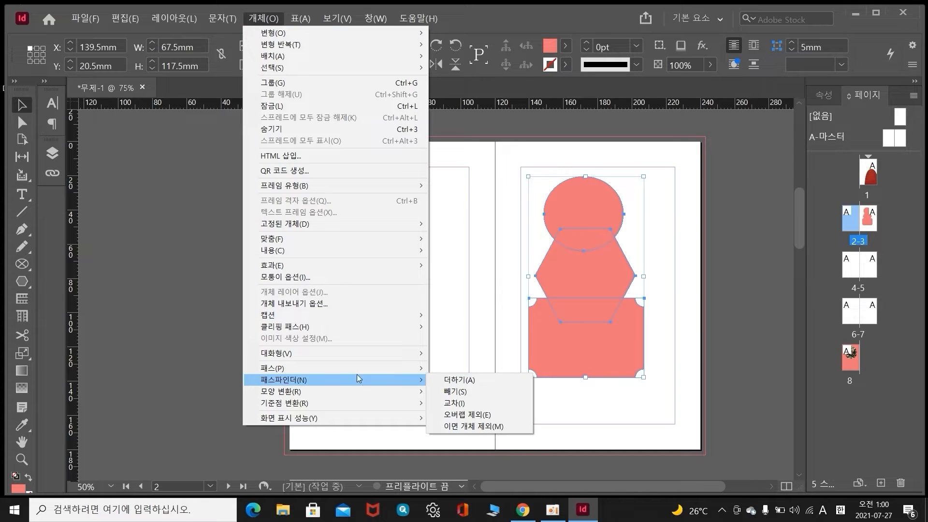
{"action": "left_click", "coordinate": [465, 414]}
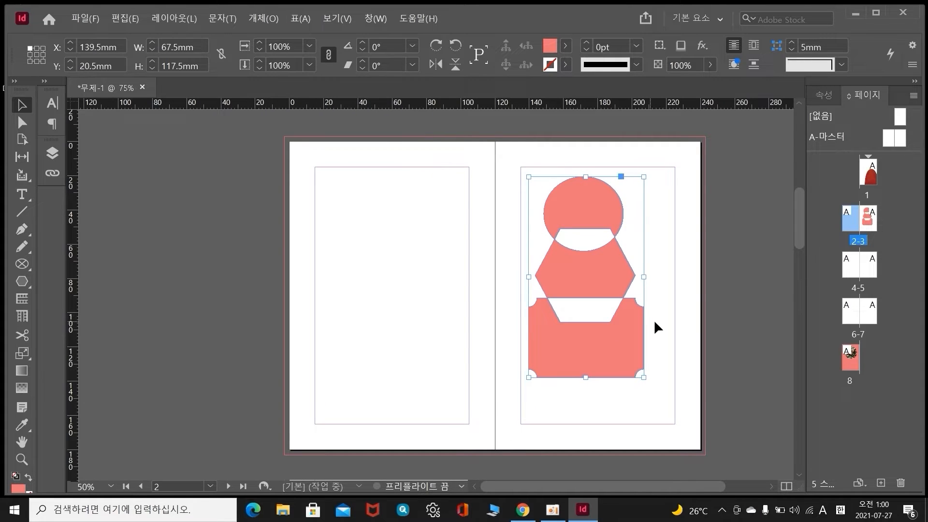
{"action": "left_click_drag", "start_coordinate": [643, 325], "coordinate": [490, 319]}
{"action": "left_click", "coordinate": [546, 346]}
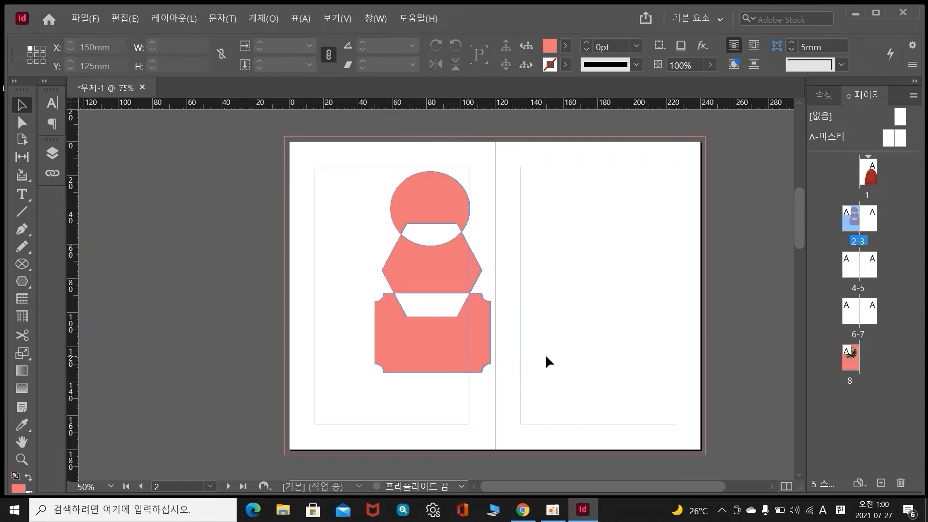
{"action": "key", "text": "ctrl+z"}
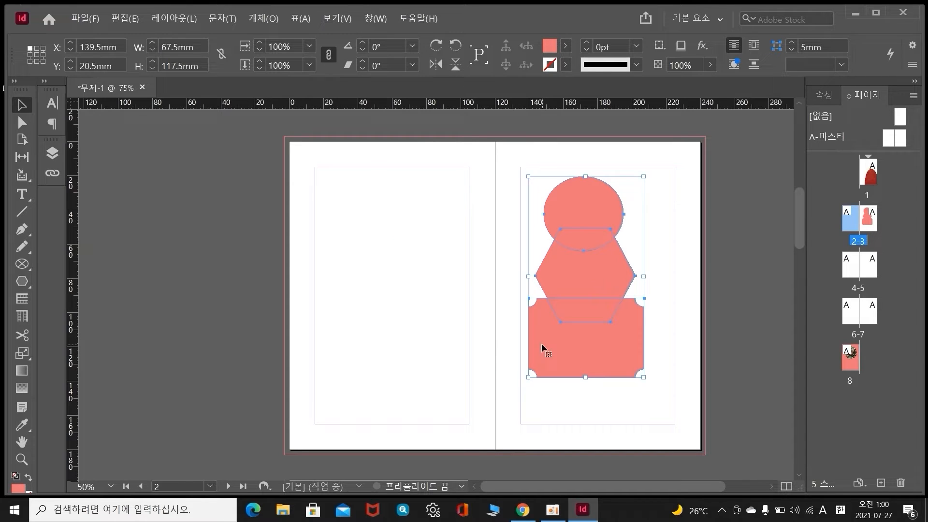
Move the circle on page 3 slightly right and down so it sits off-centre above the hexagon
{"action": "left_click", "coordinate": [659, 259]}
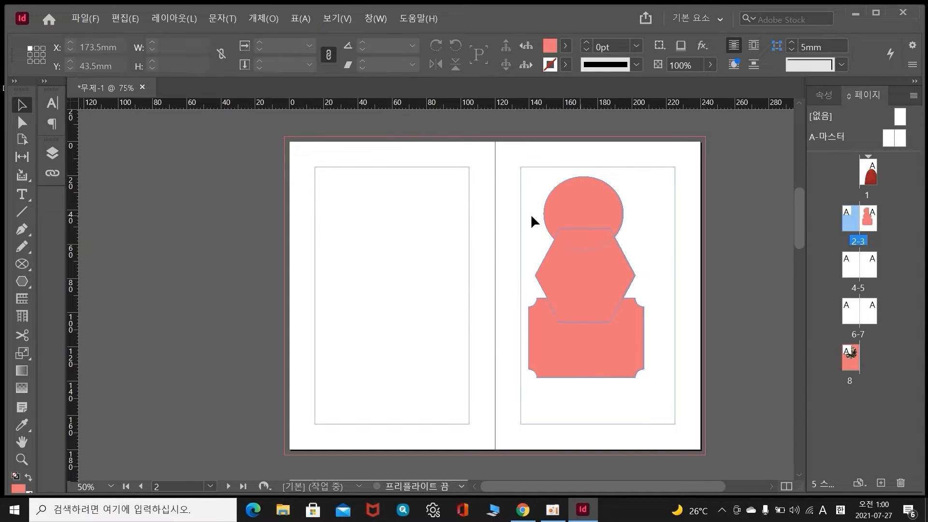
{"action": "left_click_drag", "start_coordinate": [564, 204], "coordinate": [577, 208]}
{"action": "left_click", "coordinate": [378, 197]}
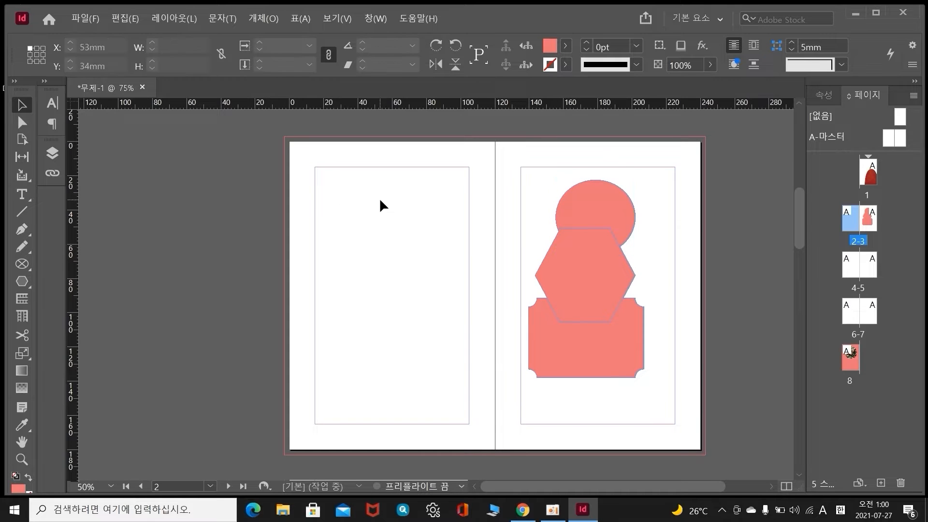
Place the image 오렌지입니다 on page 2 as a square about 59.5 mm wide at about X 22.5, Y 15 mm
{"action": "key", "text": "ctrl+d"}
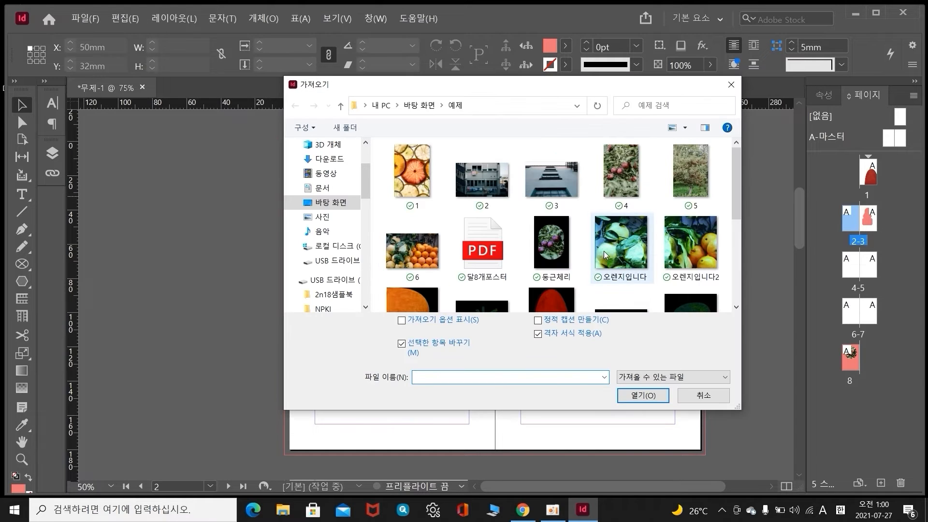
{"action": "double_click", "coordinate": [631, 244]}
{"action": "left_click_drag", "start_coordinate": [330, 173], "coordinate": [389, 232]}
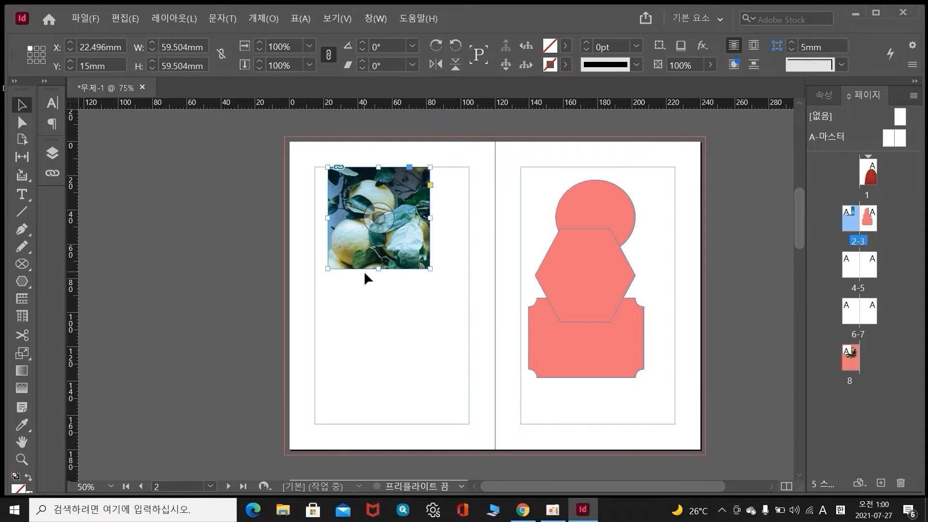
{"action": "left_click", "coordinate": [365, 274]}
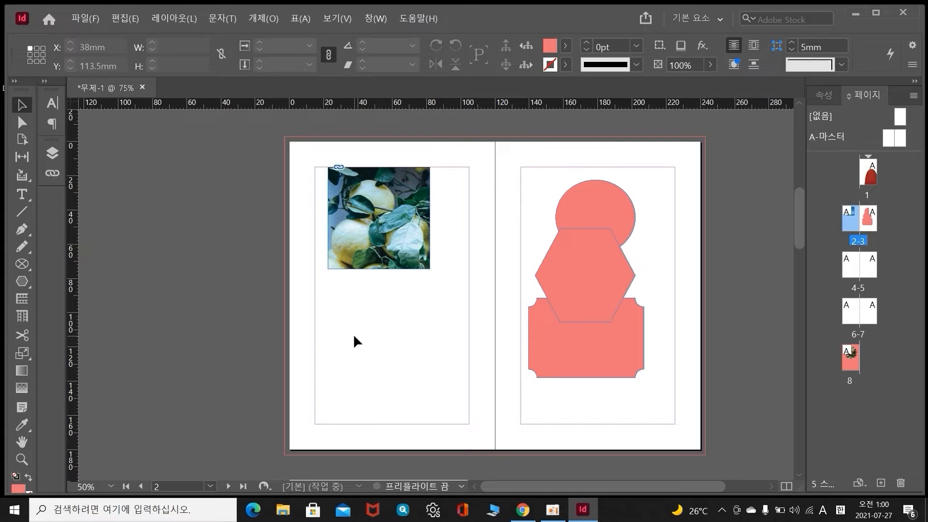
Place the image 오렌지입니다2 below the first one as a square about 54.4 mm wide at X 42, Y 96.5 mm
{"action": "key", "text": "ctrl+d"}
{"action": "double_click", "coordinate": [700, 230]}
{"action": "left_click", "coordinate": [362, 307]}
{"action": "left_click_drag", "start_coordinate": [361, 306], "coordinate": [454, 399]}
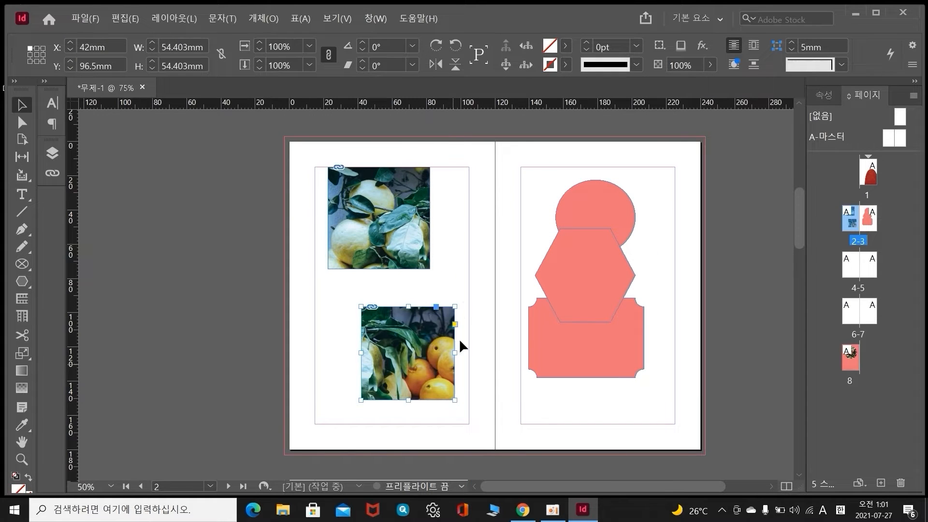
{"action": "left_click", "coordinate": [462, 275]}
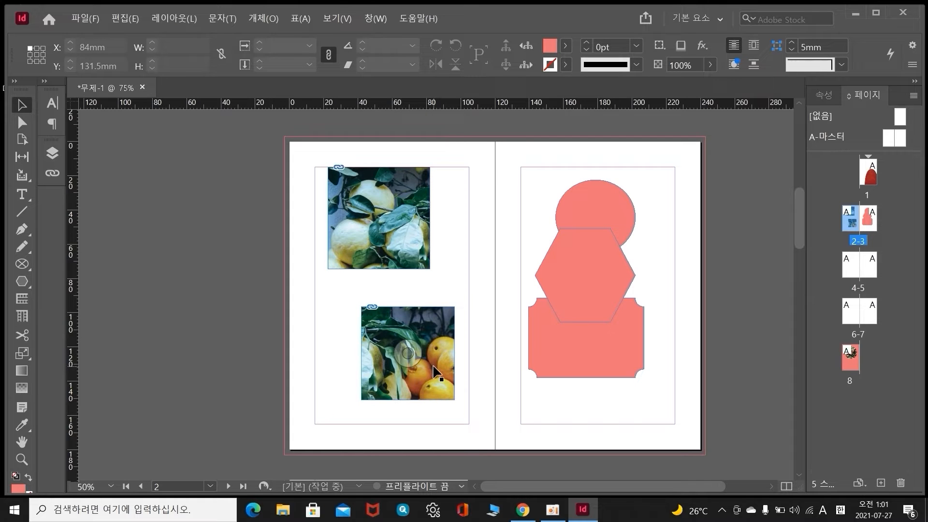
Select both images on page 2 and align their left edges with the Align commands
{"action": "left_click_drag", "start_coordinate": [414, 355], "coordinate": [381, 355]}
{"action": "key", "text": "ctrl+z"}
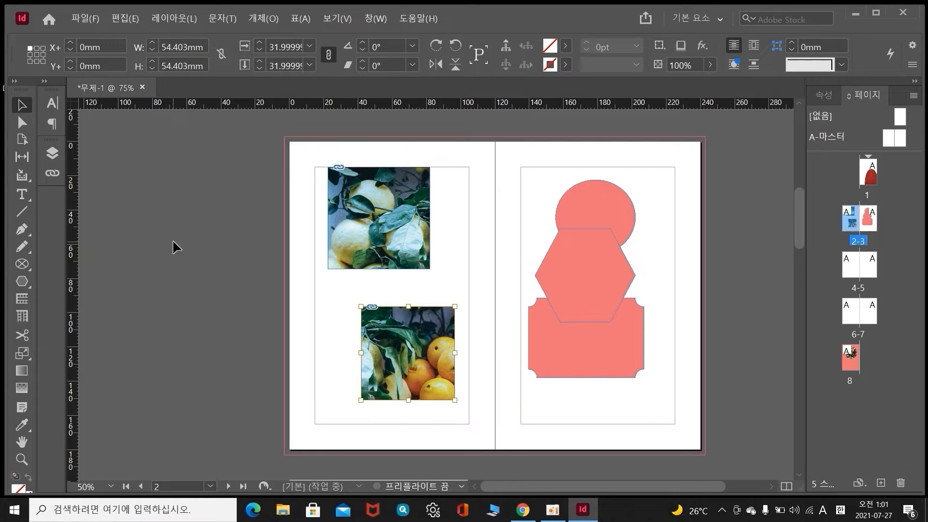
{"action": "left_click", "coordinate": [396, 207]}
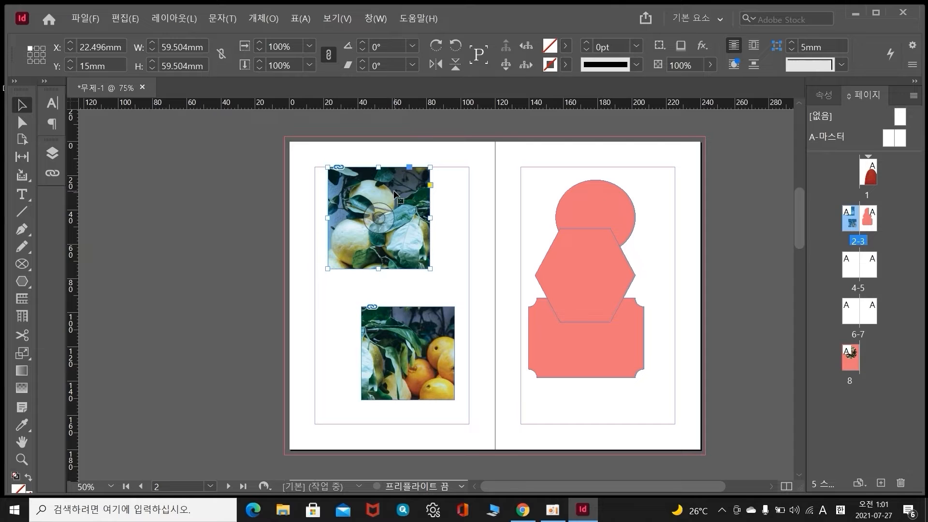
{"action": "left_click", "coordinate": [408, 352], "text": "shift"}
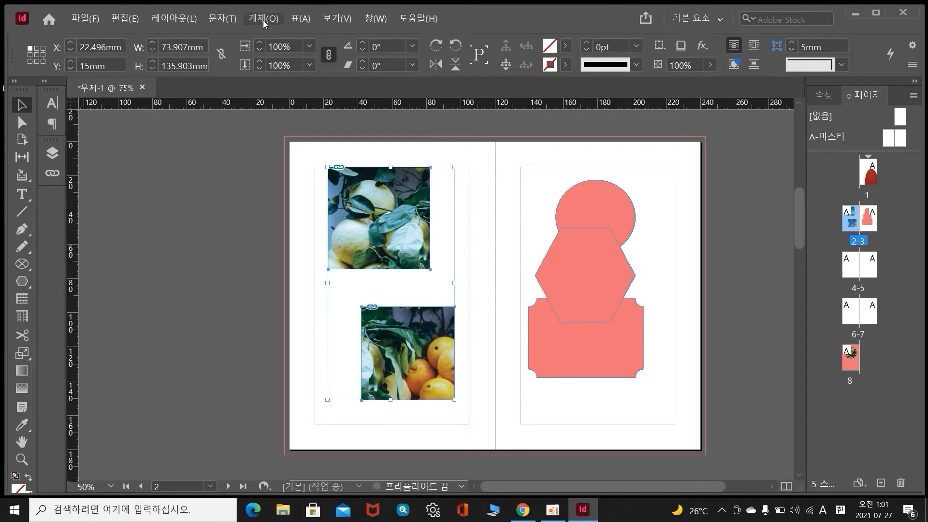
{"action": "left_click", "coordinate": [366, 20]}
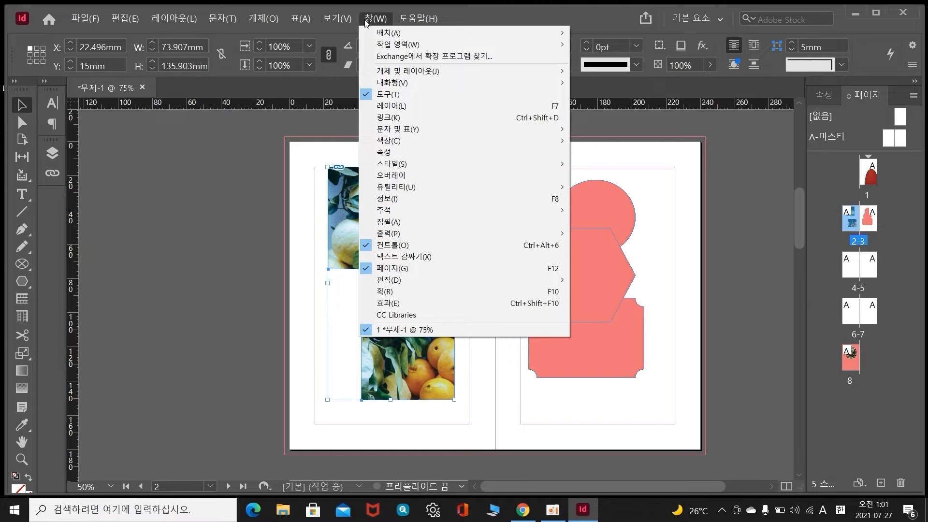
{"action": "mouse_move", "coordinate": [407, 72]}
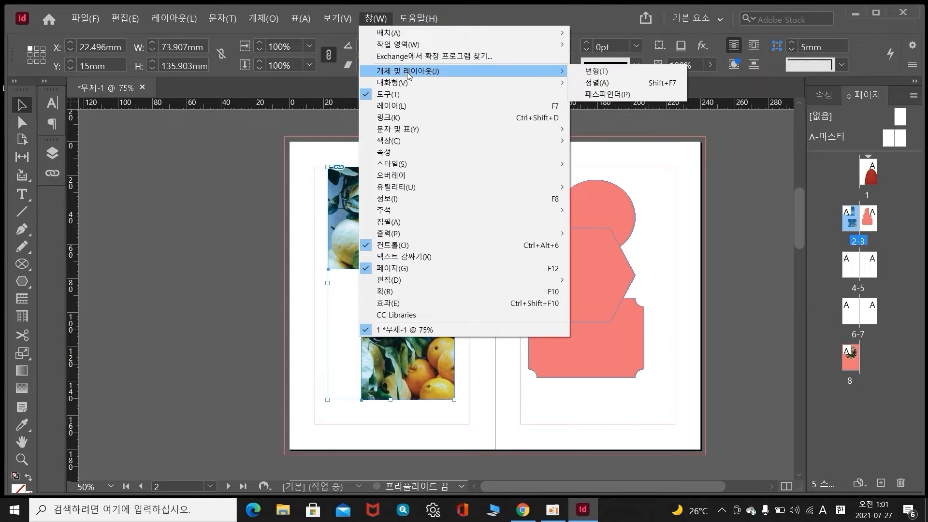
{"action": "left_click", "coordinate": [592, 84]}
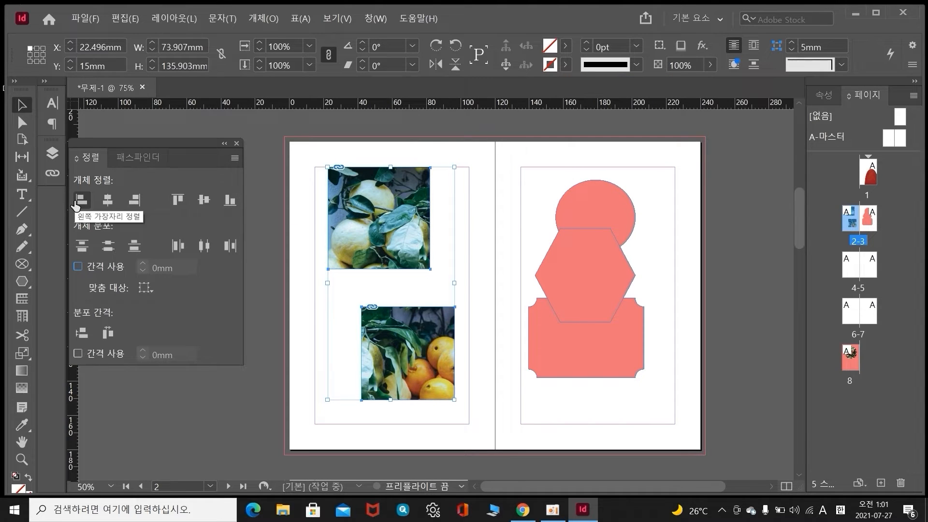
{"action": "left_click", "coordinate": [81, 200]}
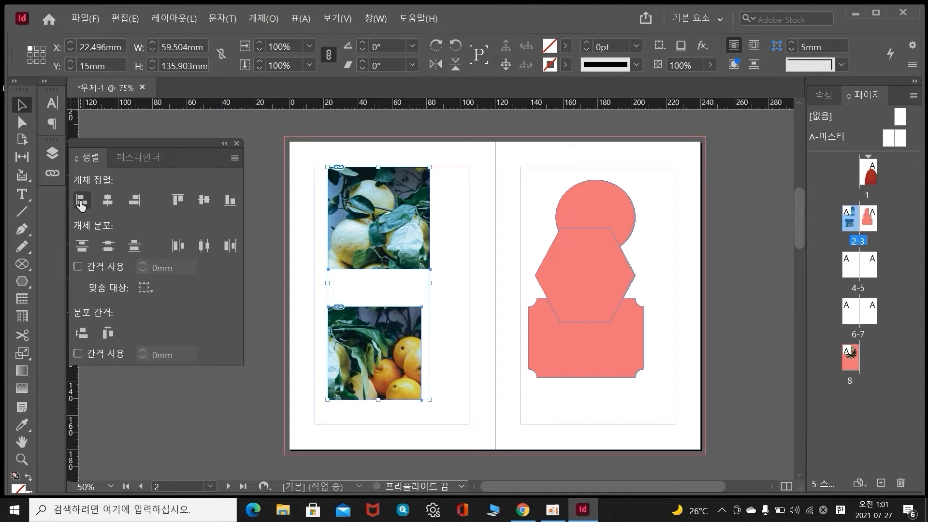
Try aligning the two images by their horizontal centres and right edges, and finish with their left edges aligned
{"action": "left_click", "coordinate": [107, 200]}
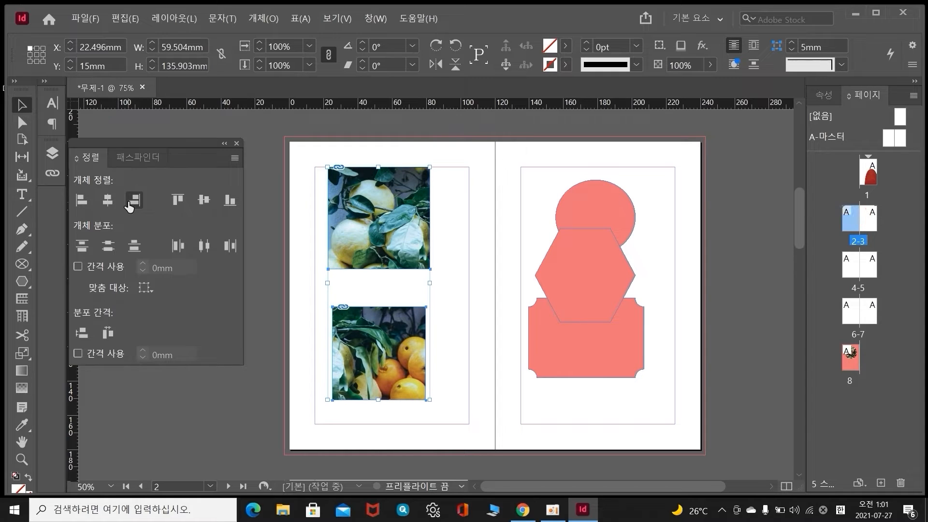
{"action": "left_click", "coordinate": [131, 201]}
{"action": "left_click", "coordinate": [110, 201]}
{"action": "left_click", "coordinate": [84, 202]}
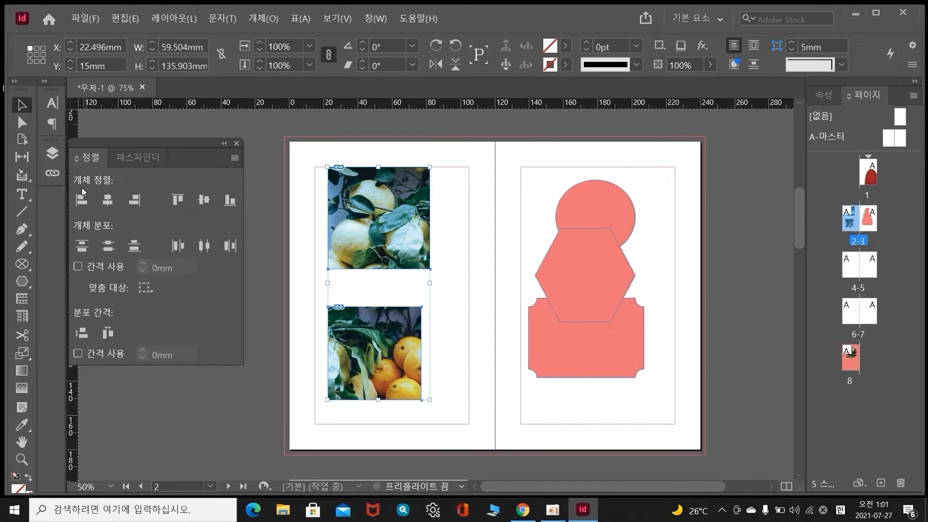
{"action": "left_click", "coordinate": [108, 202]}
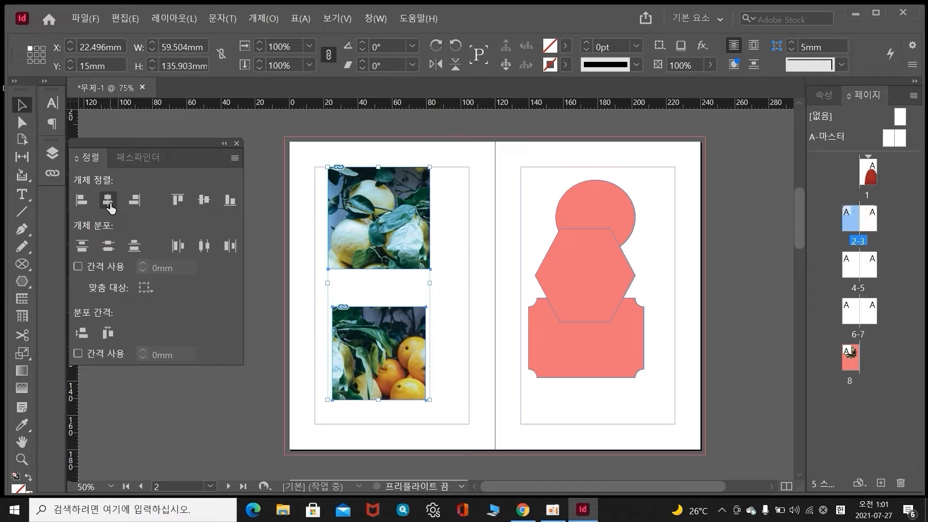
{"action": "left_click", "coordinate": [134, 201]}
{"action": "left_click", "coordinate": [107, 202]}
{"action": "left_click", "coordinate": [82, 202]}
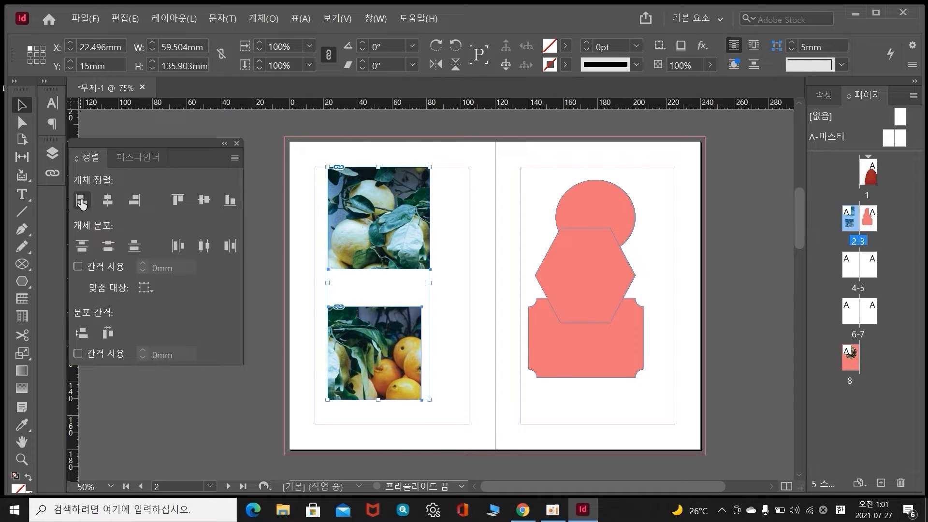
{"action": "left_click", "coordinate": [237, 144]}
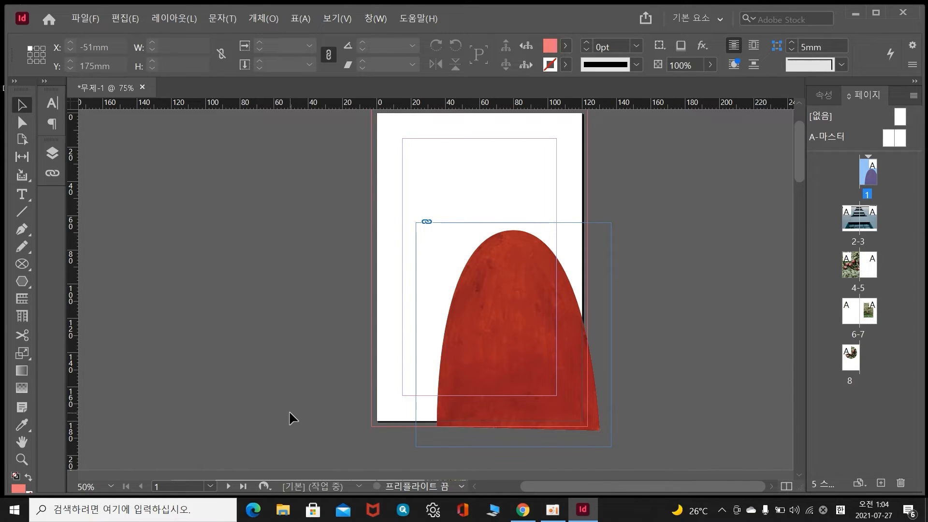
{"action": "scroll", "coordinate": [758, 403], "scroll_direction": "up", "scroll_amount": 2}
{"action": "scroll", "coordinate": [757, 405], "scroll_direction": "down", "scroll_amount": 1}
{"action": "left_click_drag", "start_coordinate": [796, 157], "coordinate": [806, 132]}
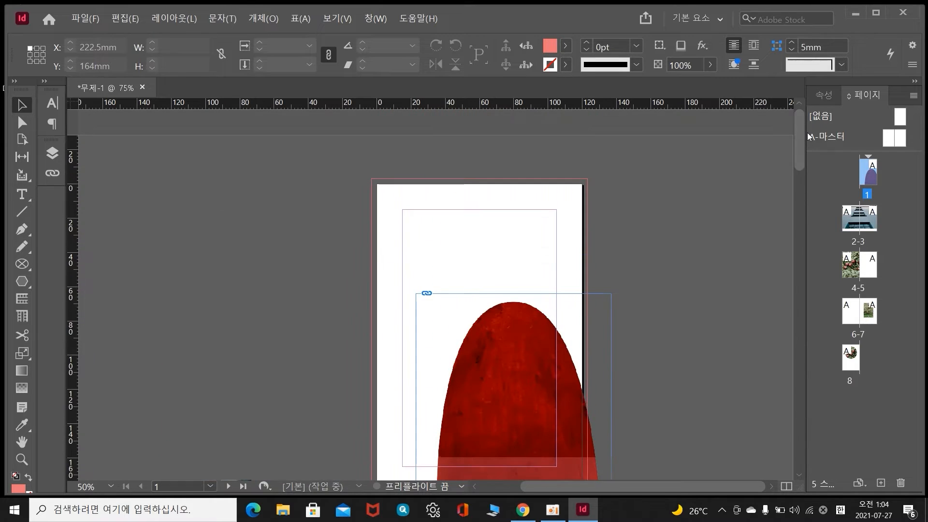
{"action": "left_click", "coordinate": [85, 19]}
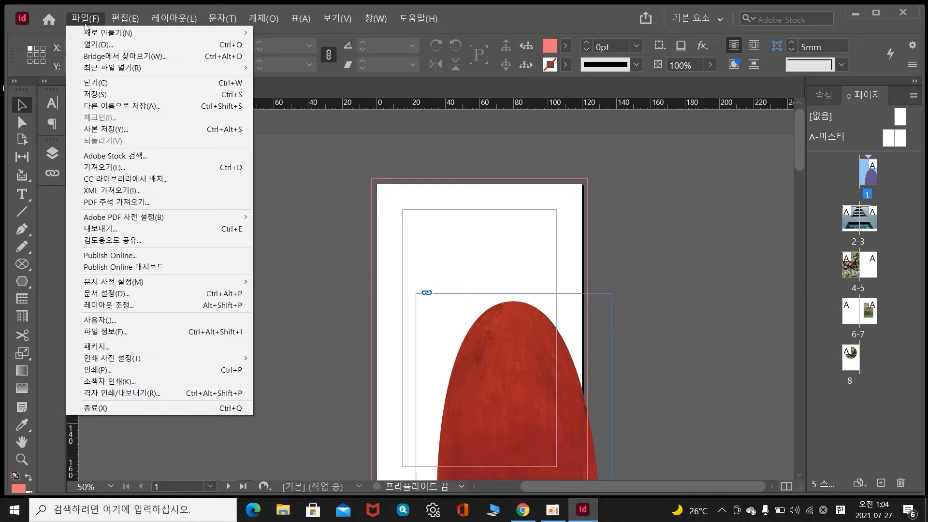
{"action": "mouse_move", "coordinate": [91, 34]}
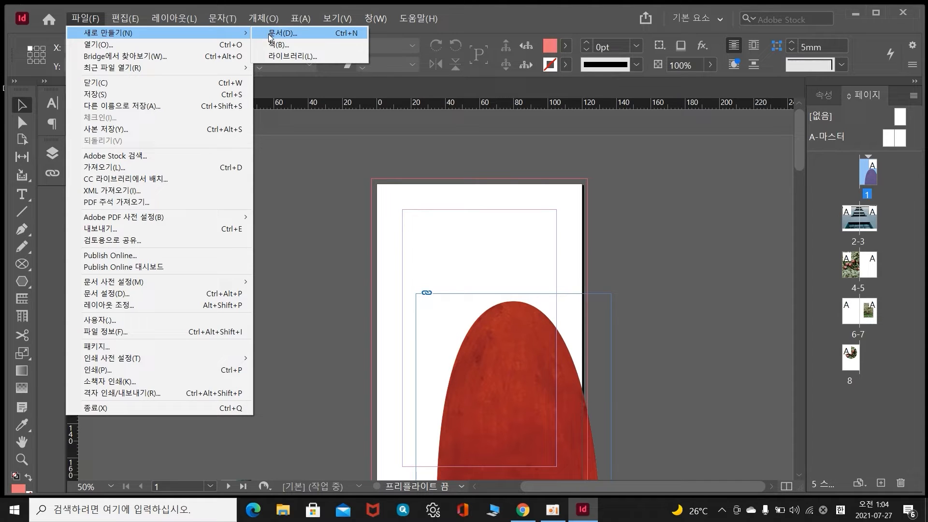
{"action": "left_click", "coordinate": [295, 159]}
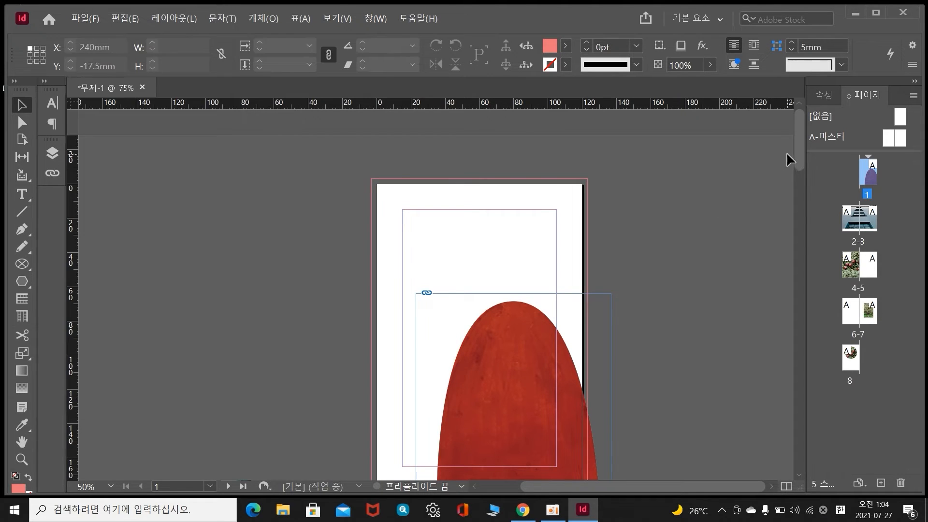
Draw a text frame inside the margins of page 5 and fill it with placeholder text
{"action": "left_click_drag", "start_coordinate": [796, 152], "coordinate": [836, 306]}
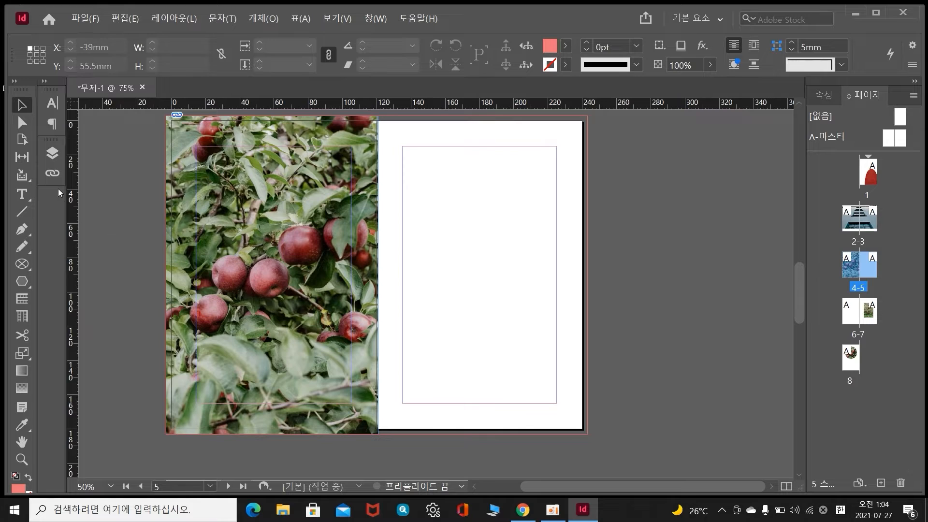
{"action": "left_click", "coordinate": [22, 195]}
{"action": "left_click_drag", "start_coordinate": [414, 171], "coordinate": [545, 384]}
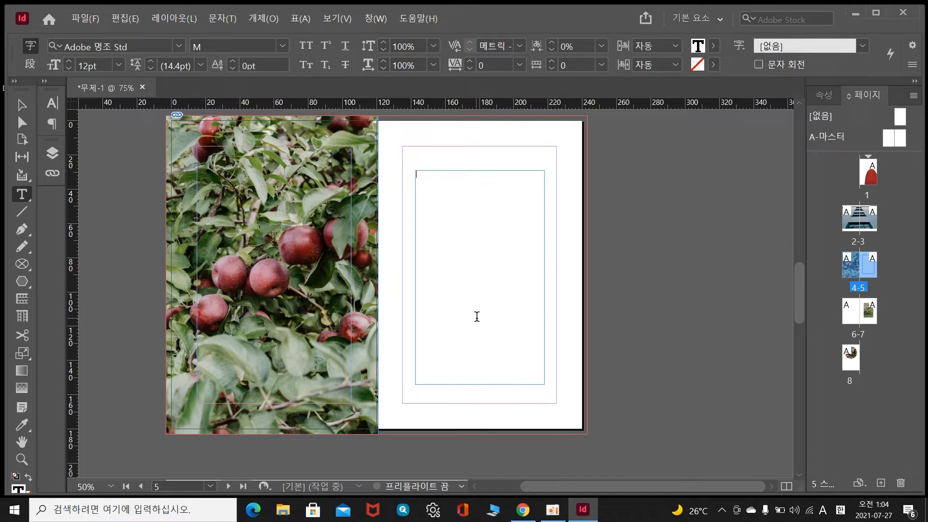
{"action": "right_click", "coordinate": [461, 269]}
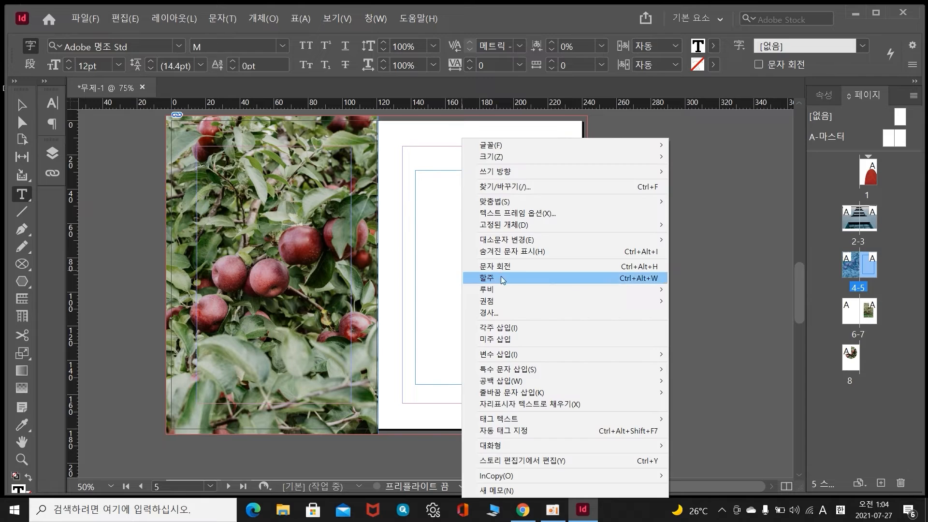
{"action": "left_click", "coordinate": [541, 404]}
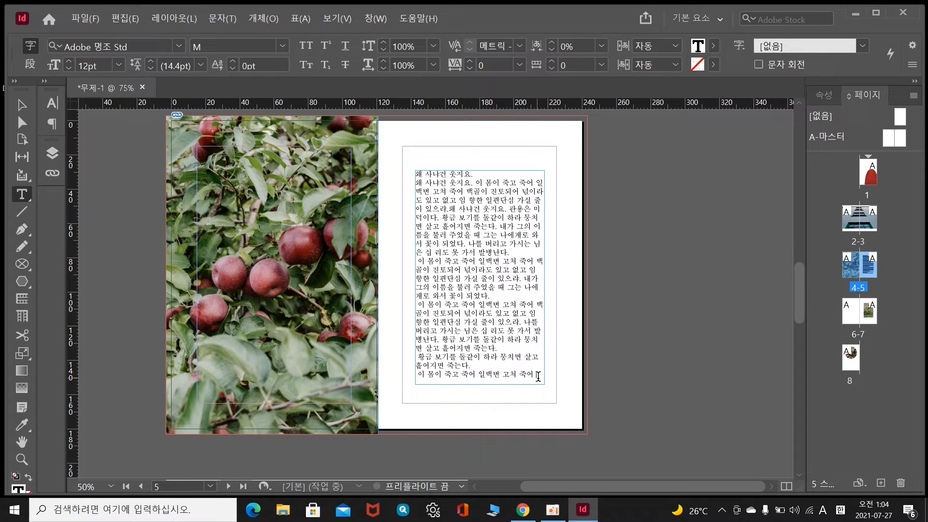
Set the font of all the placeholder text on page 5 to Mapo꽃섬
{"action": "left_click_drag", "start_coordinate": [537, 376], "coordinate": [416, 172]}
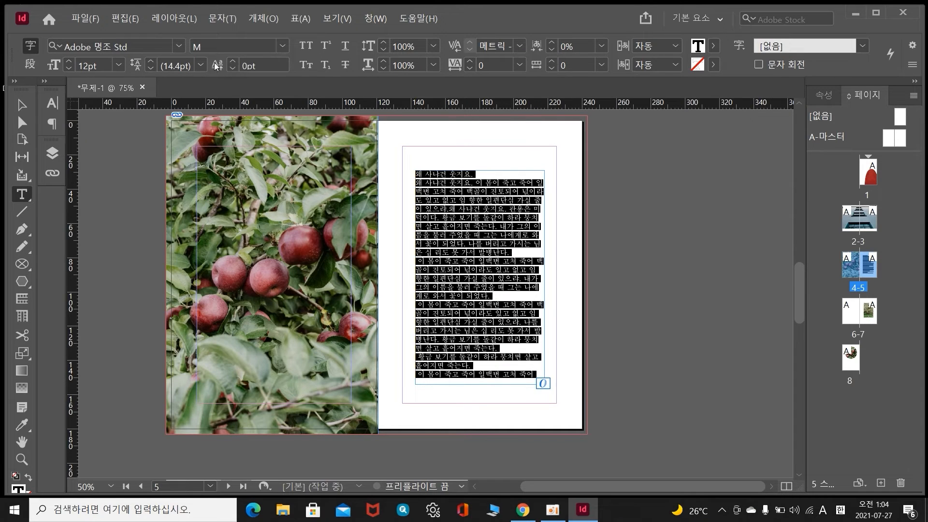
{"action": "left_click", "coordinate": [227, 19]}
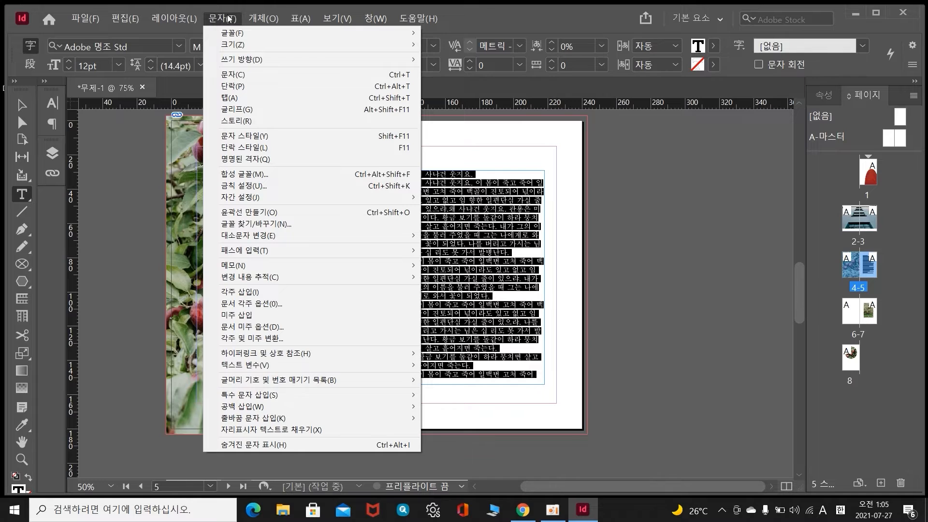
{"action": "left_click", "coordinate": [244, 75]}
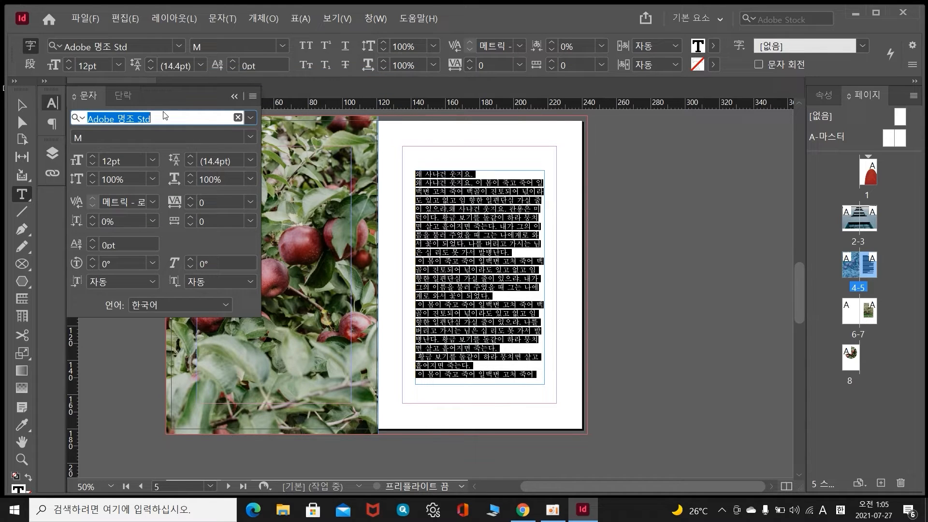
{"action": "left_click", "coordinate": [251, 119]}
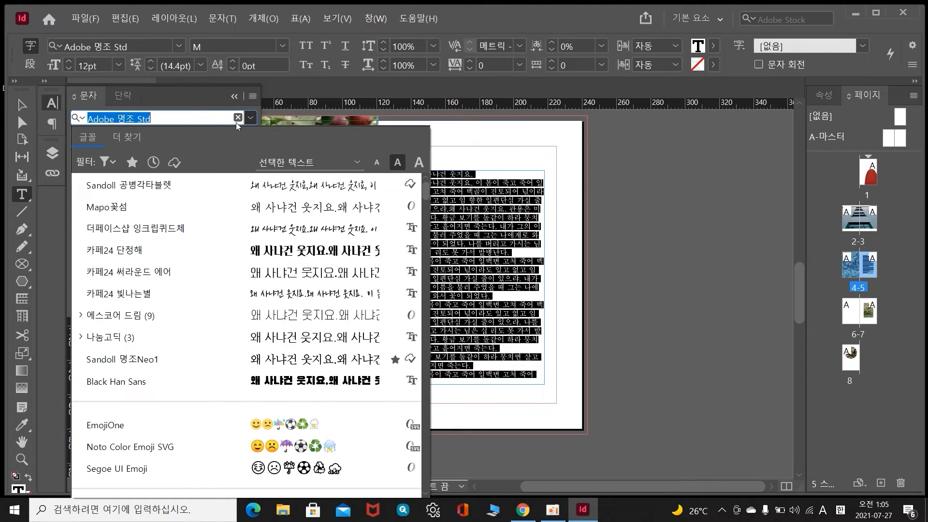
{"action": "left_click", "coordinate": [145, 205]}
Reduce the page 5 text to 9 pt and set its leading to 11 pt
{"action": "left_click", "coordinate": [92, 165]}
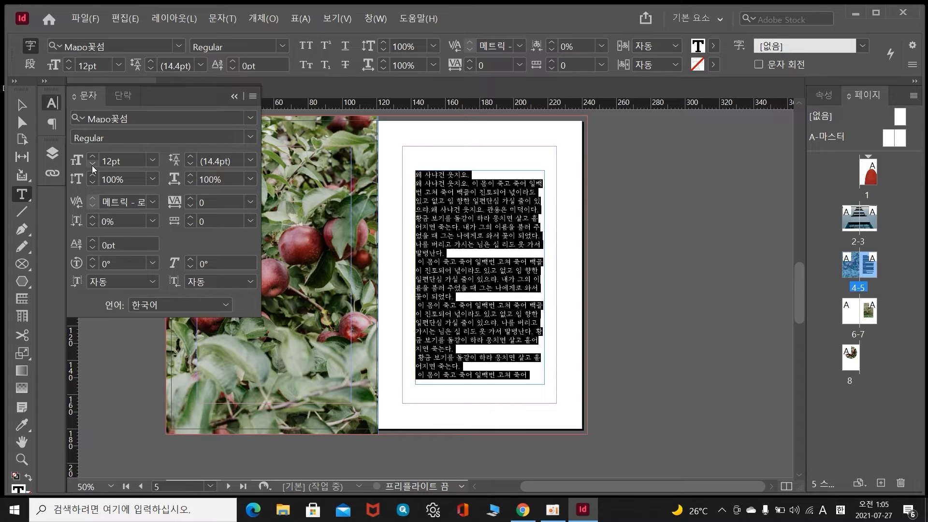
{"action": "left_click", "coordinate": [92, 165]}
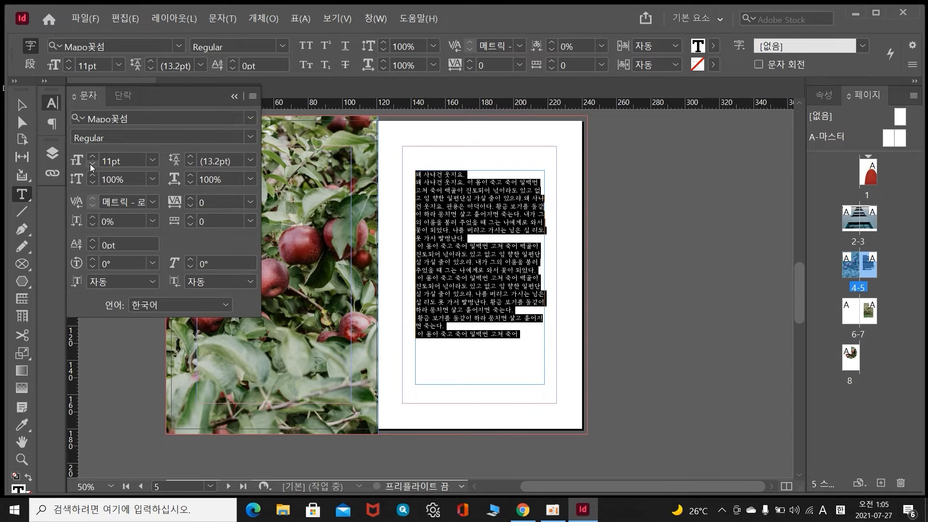
{"action": "left_click", "coordinate": [91, 165]}
{"action": "left_click", "coordinate": [90, 165]}
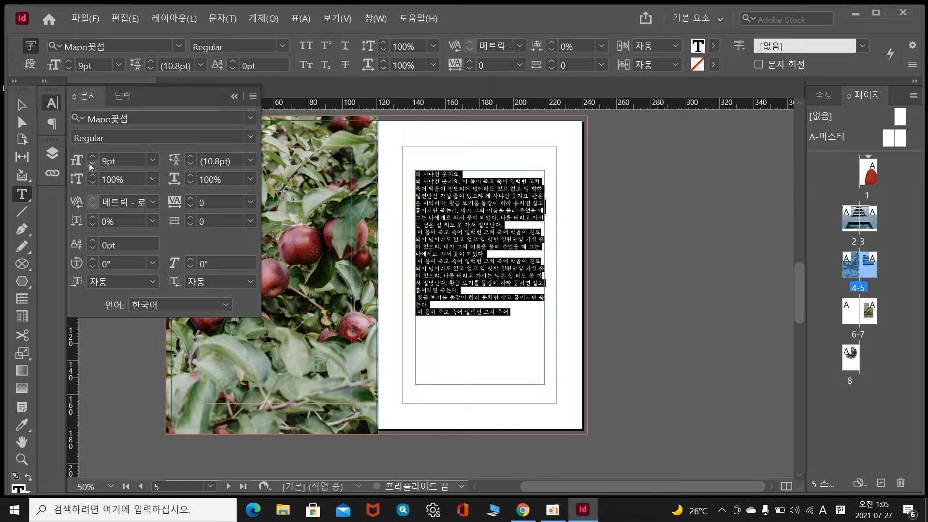
{"action": "left_click", "coordinate": [191, 159]}
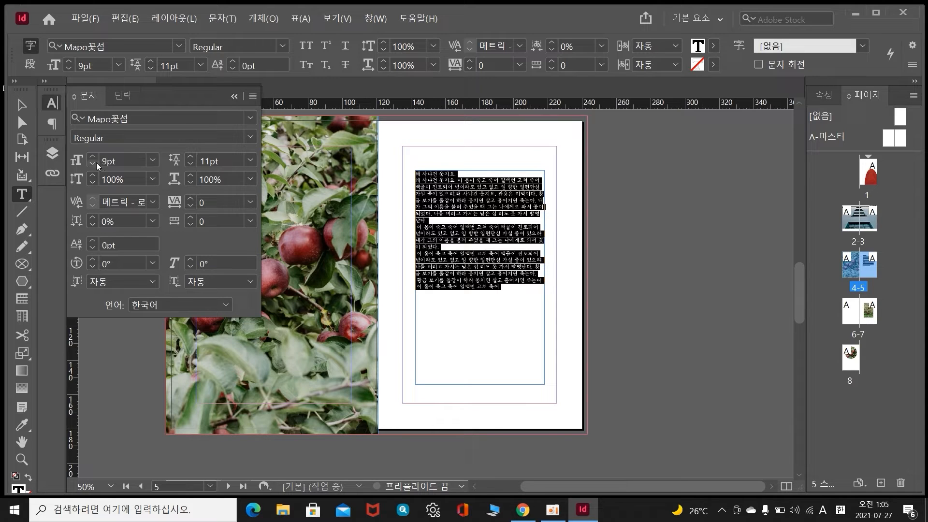
Increase the leading of all the placeholder text on page 5 to 15 pt
{"action": "left_click", "coordinate": [192, 157]}
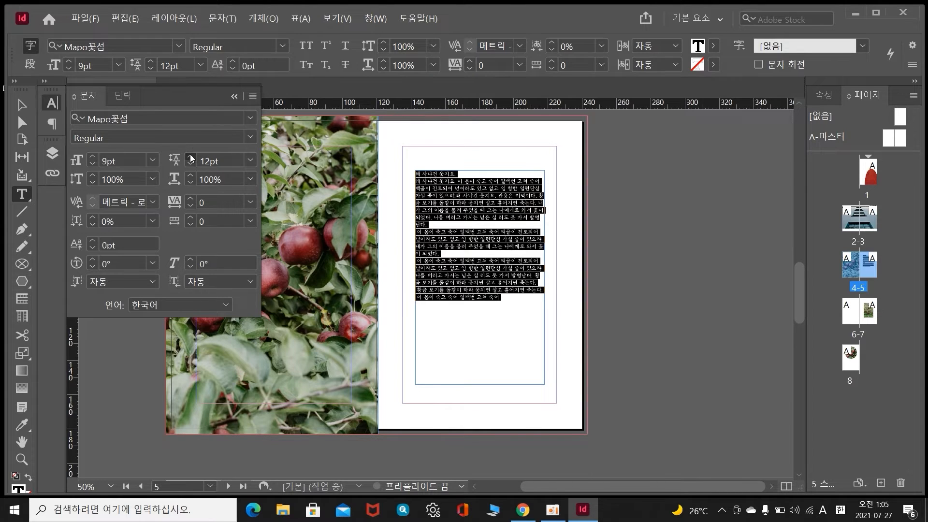
{"action": "left_click", "coordinate": [191, 157]}
{"action": "left_click", "coordinate": [191, 157]}
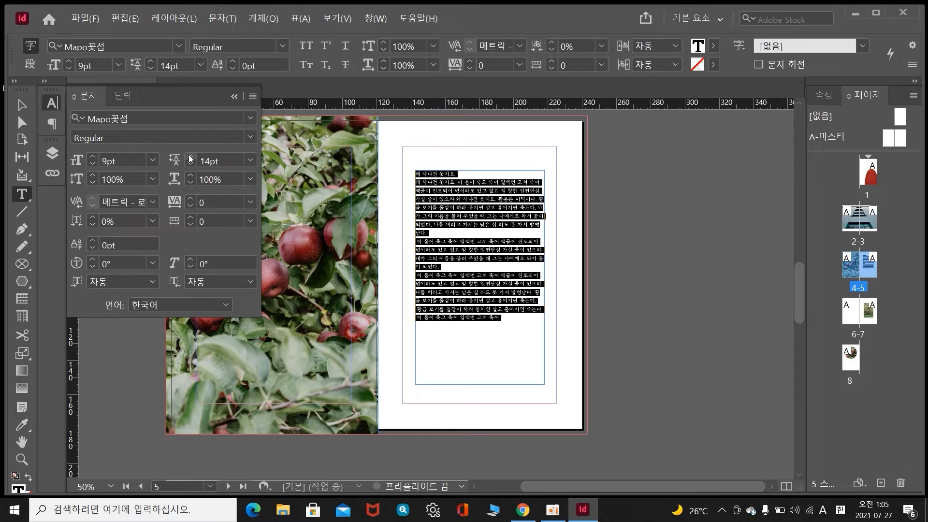
{"action": "left_click", "coordinate": [192, 157]}
{"action": "left_click", "coordinate": [451, 242]}
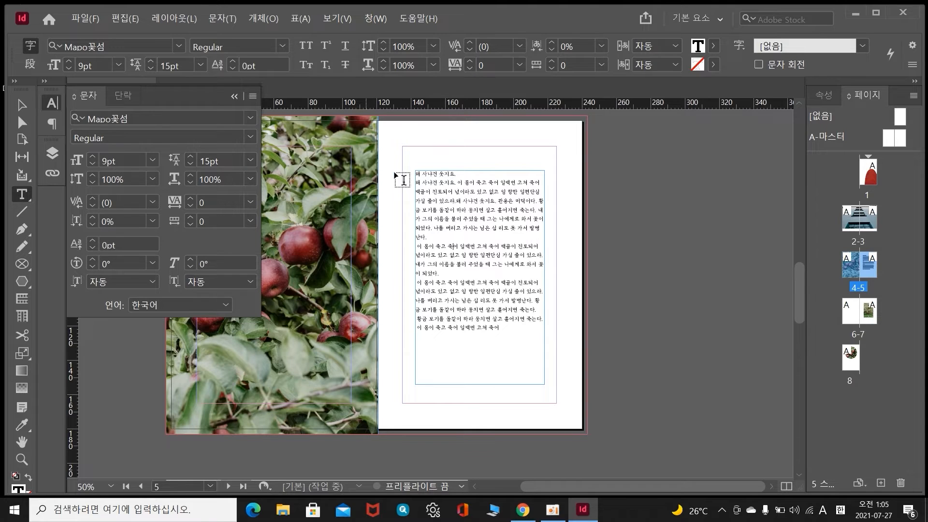
Try raising the first character of the page 5 text with a baseline shift of 15 pt
{"action": "left_click", "coordinate": [22, 459]}
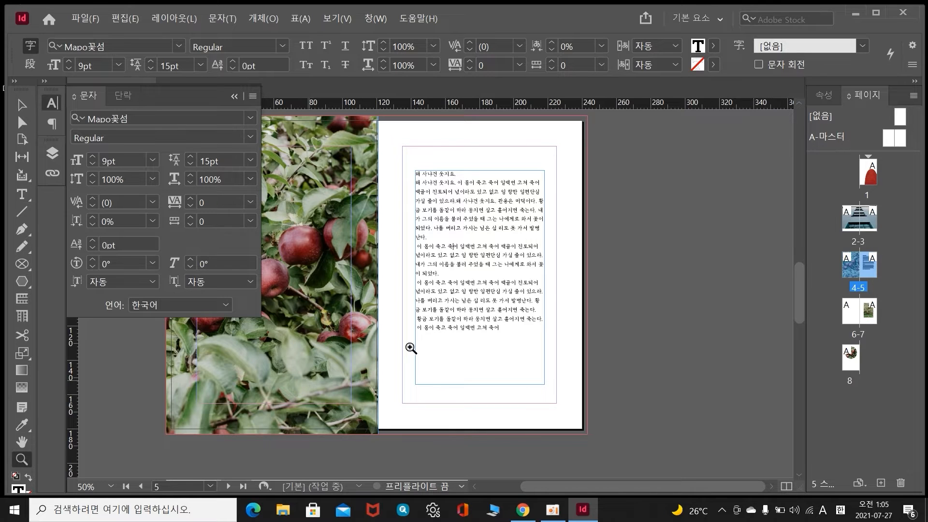
{"action": "left_click", "coordinate": [449, 314]}
{"action": "left_click", "coordinate": [424, 216]}
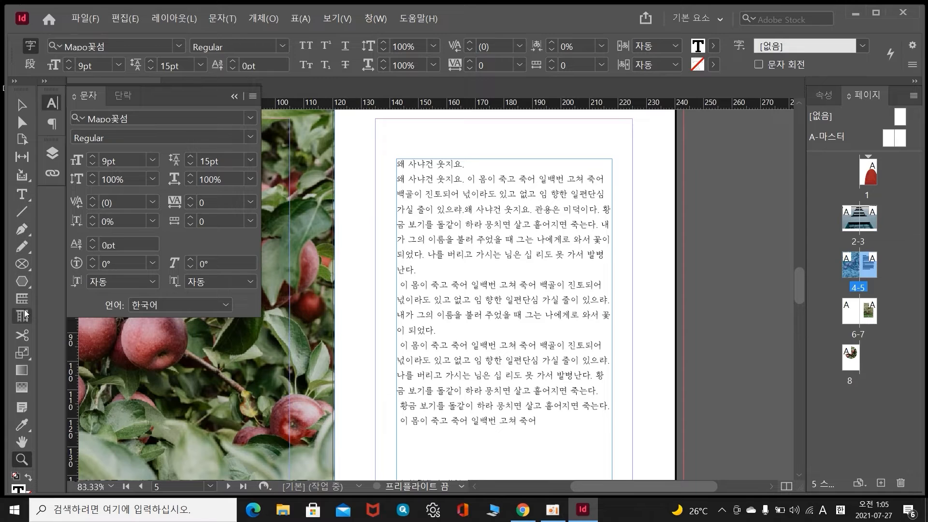
{"action": "left_click", "coordinate": [24, 194]}
{"action": "left_click", "coordinate": [22, 104]}
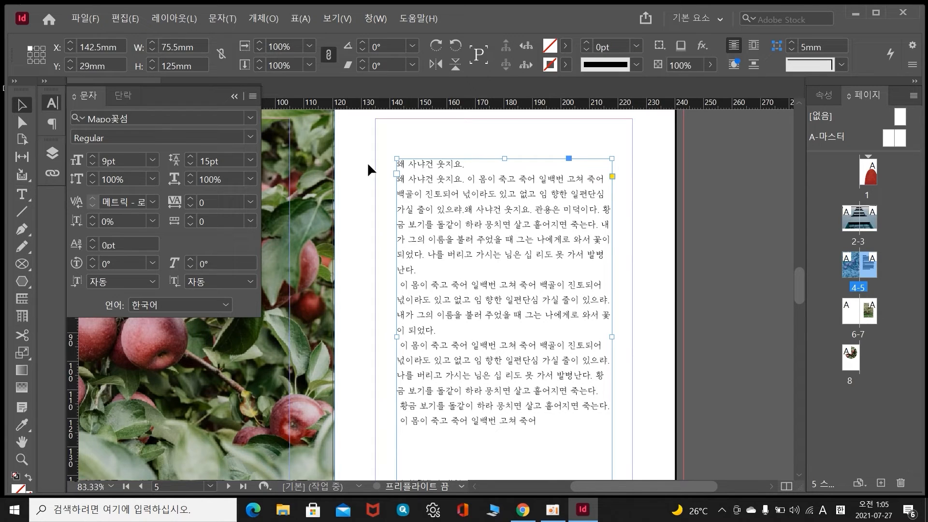
{"action": "triple_click", "coordinate": [425, 179]}
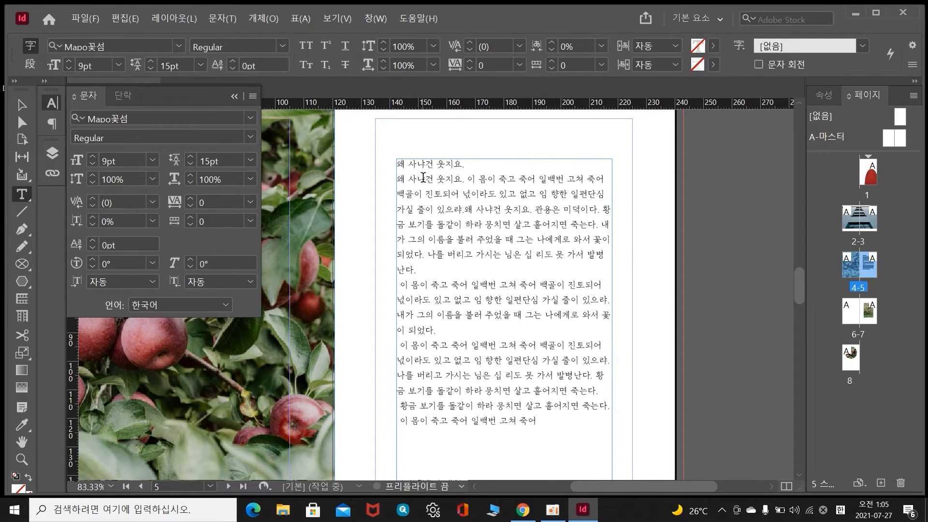
{"action": "left_click", "coordinate": [410, 165]}
{"action": "left_click_drag", "start_coordinate": [409, 165], "coordinate": [397, 165]}
{"action": "left_click", "coordinate": [92, 199]}
{"action": "left_click", "coordinate": [92, 242]}
{"action": "left_click", "coordinate": [92, 242]}
{"action": "left_click", "coordinate": [92, 243]}
{"action": "left_click", "coordinate": [92, 243]}
{"action": "left_click", "coordinate": [92, 243]}
{"action": "left_click", "coordinate": [91, 242]}
{"action": "left_click", "coordinate": [92, 242]}
{"action": "left_click", "coordinate": [92, 242]}
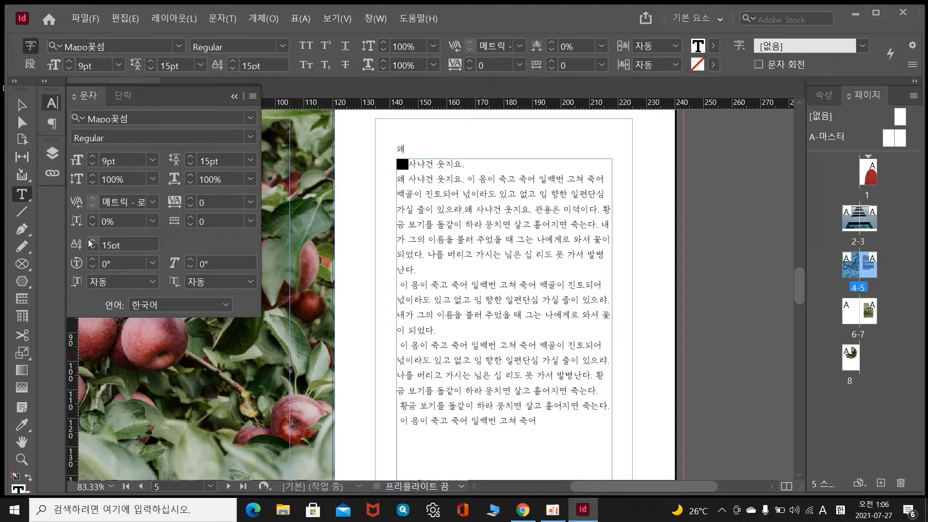
Bring the baseline shift of the raised first character back down to the normal text line
{"action": "left_click", "coordinate": [93, 248]}
{"action": "left_click", "coordinate": [92, 249]}
{"action": "left_click", "coordinate": [93, 248]}
{"action": "left_click", "coordinate": [92, 248]}
{"action": "left_click", "coordinate": [92, 248]}
{"action": "left_click", "coordinate": [92, 249]}
{"action": "left_click", "coordinate": [92, 249]}
{"action": "left_click", "coordinate": [92, 248]}
{"action": "left_click", "coordinate": [92, 248]}
{"action": "left_click", "coordinate": [92, 249]}
{"action": "left_click", "coordinate": [93, 248]}
Try a baseline shift of -9 pt on the last character of the first line, and reset it to 0 pt
{"action": "left_click", "coordinate": [442, 167]}
{"action": "left_click_drag", "start_coordinate": [454, 165], "coordinate": [462, 165]}
{"action": "left_click", "coordinate": [92, 249]}
{"action": "left_click", "coordinate": [92, 248]}
{"action": "left_click", "coordinate": [91, 249]}
{"action": "left_click", "coordinate": [91, 248]}
{"action": "left_click", "coordinate": [90, 248]}
{"action": "left_click", "coordinate": [90, 248]}
{"action": "left_click_drag", "start_coordinate": [110, 243], "coordinate": [93, 244]}
{"action": "type", "text": "0"}
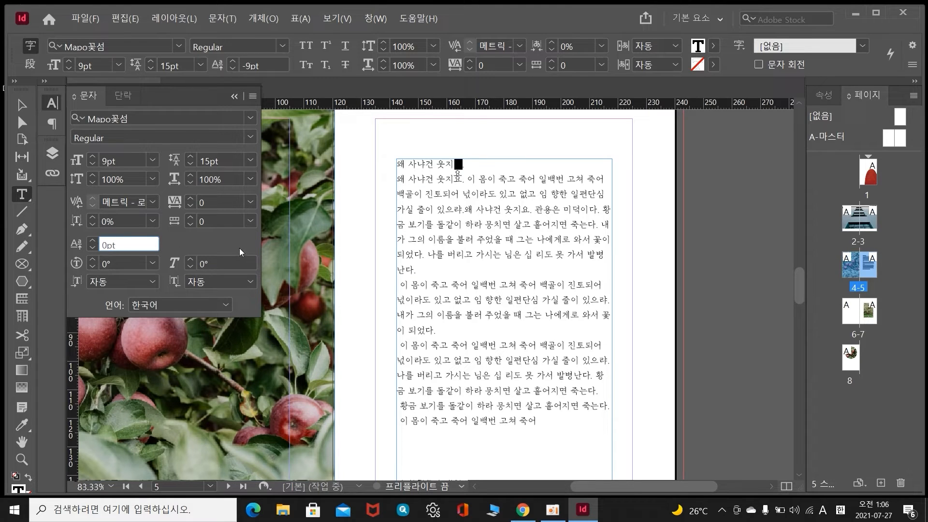
{"action": "left_click", "coordinate": [435, 195]}
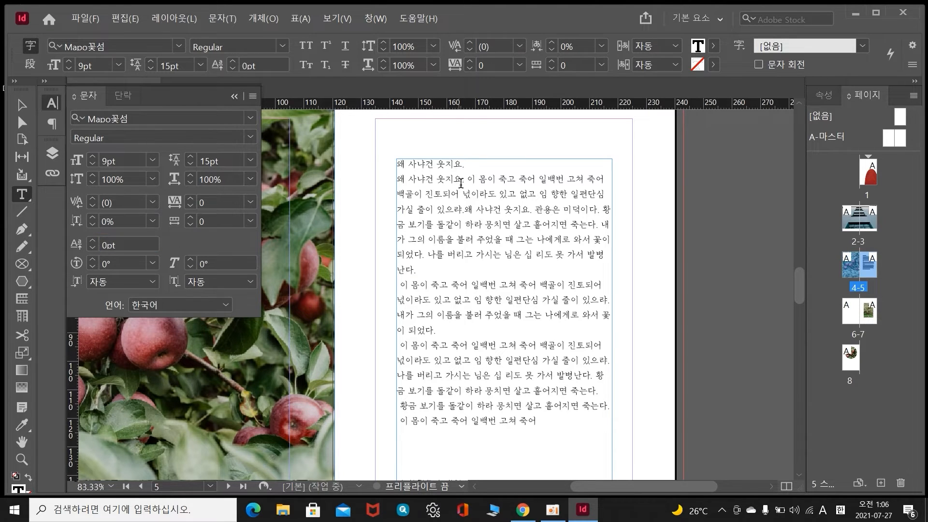
Try centred, right-aligned and several justified alignments on all the page 5 text, ending with every line fully justified
{"action": "left_click", "coordinate": [125, 97]}
{"action": "left_click_drag", "start_coordinate": [553, 423], "coordinate": [375, 158]}
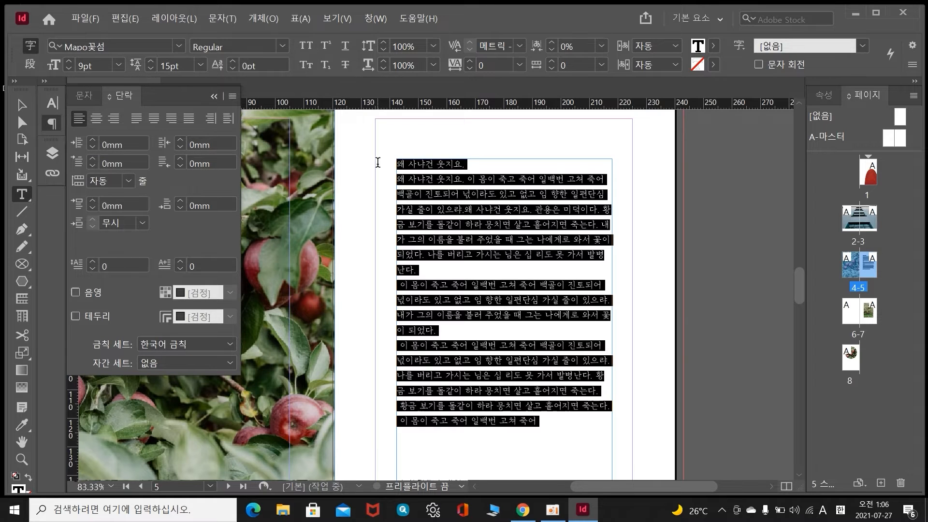
{"action": "left_click", "coordinate": [97, 119]}
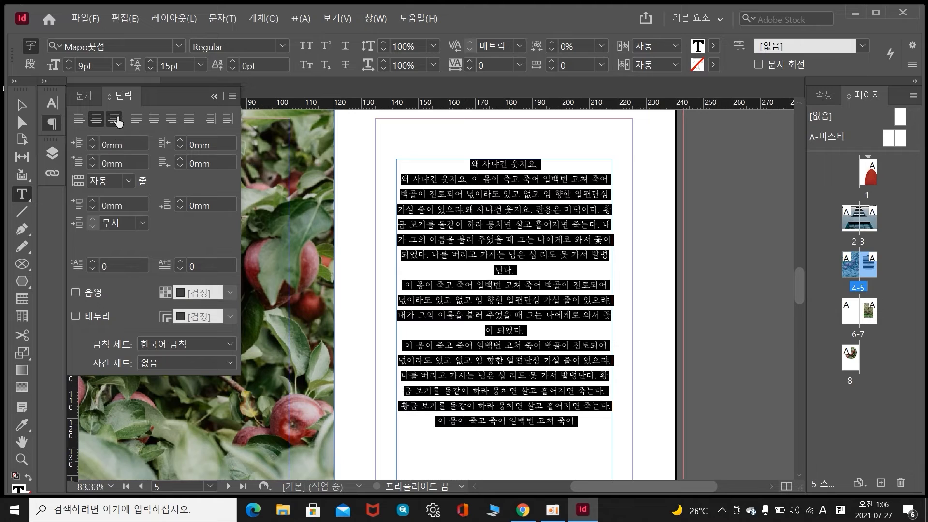
{"action": "left_click", "coordinate": [115, 119]}
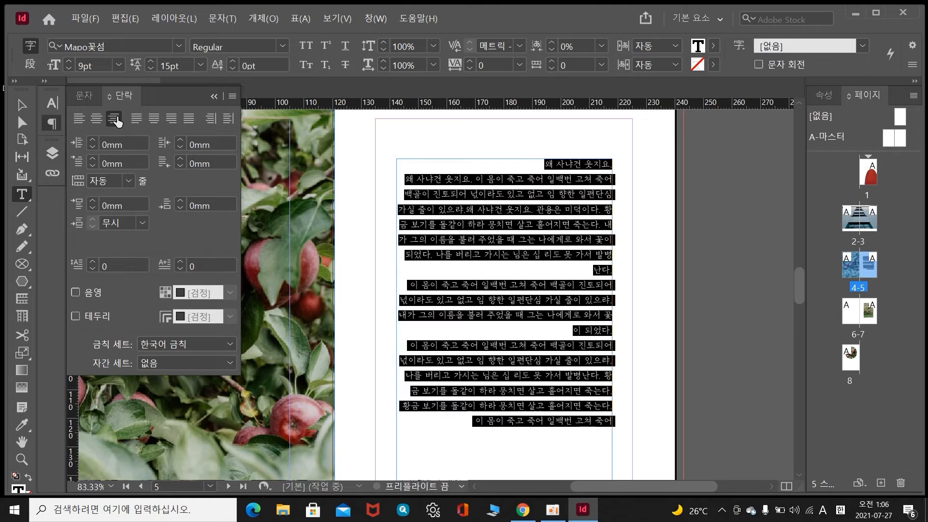
{"action": "left_click", "coordinate": [171, 119]}
{"action": "left_click", "coordinate": [154, 119]}
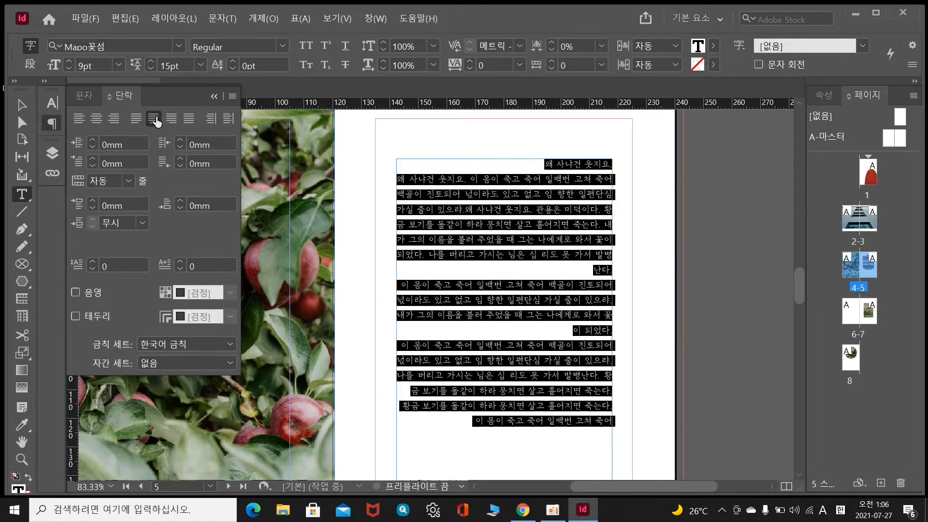
{"action": "left_click", "coordinate": [189, 118]}
{"action": "left_click", "coordinate": [523, 270]}
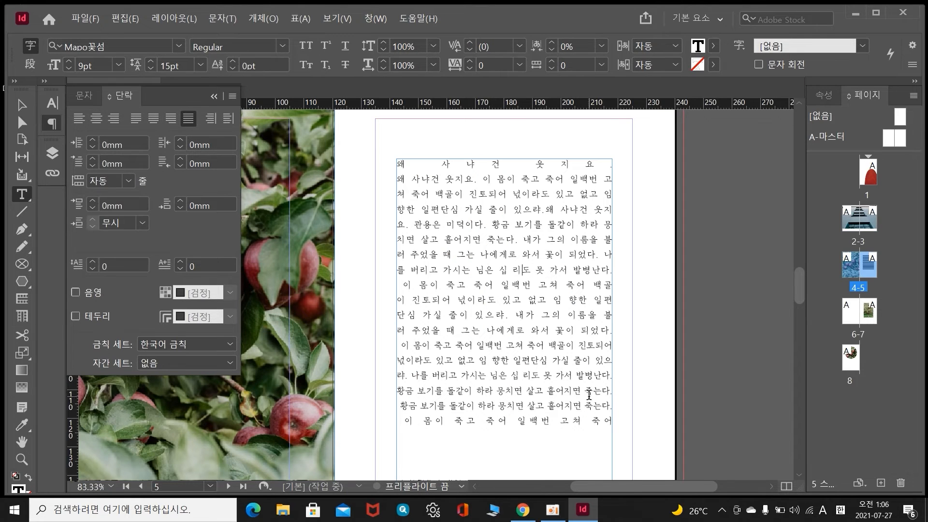
Return all the page 5 text to left alignment and justify it with the last lines aligned left
{"action": "left_click_drag", "start_coordinate": [610, 421], "coordinate": [397, 149]}
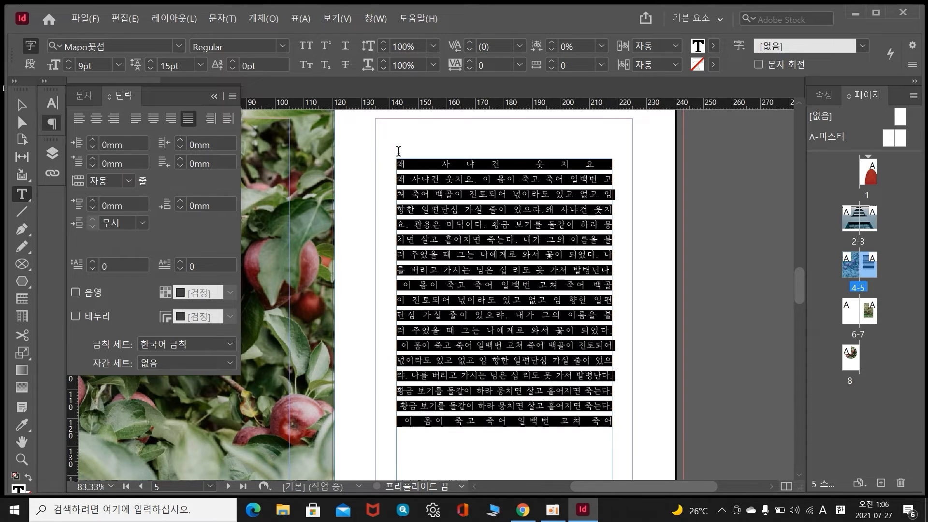
{"action": "left_click", "coordinate": [81, 118]}
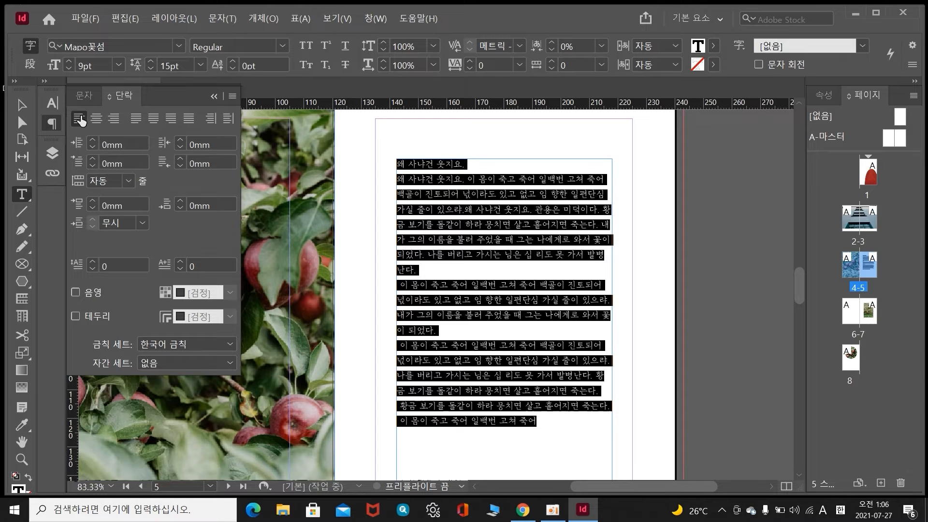
{"action": "left_click", "coordinate": [137, 121]}
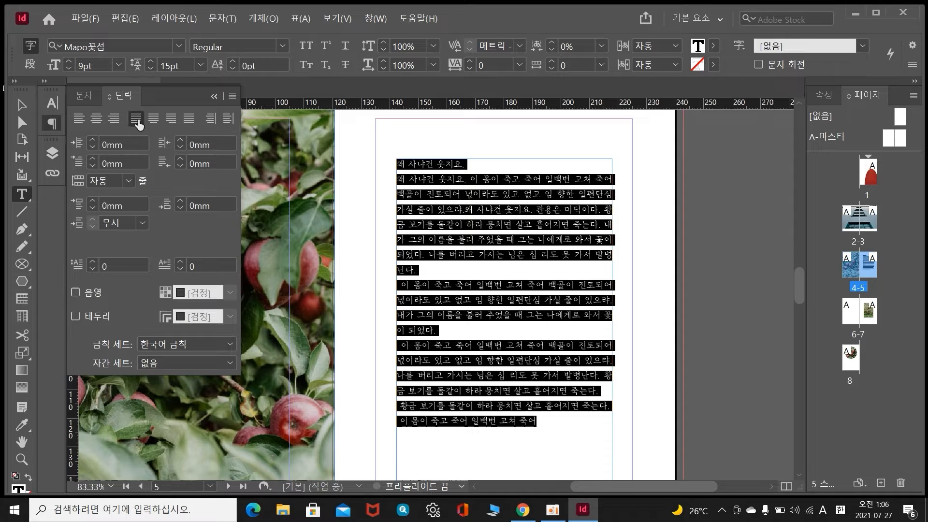
{"action": "left_click", "coordinate": [511, 304]}
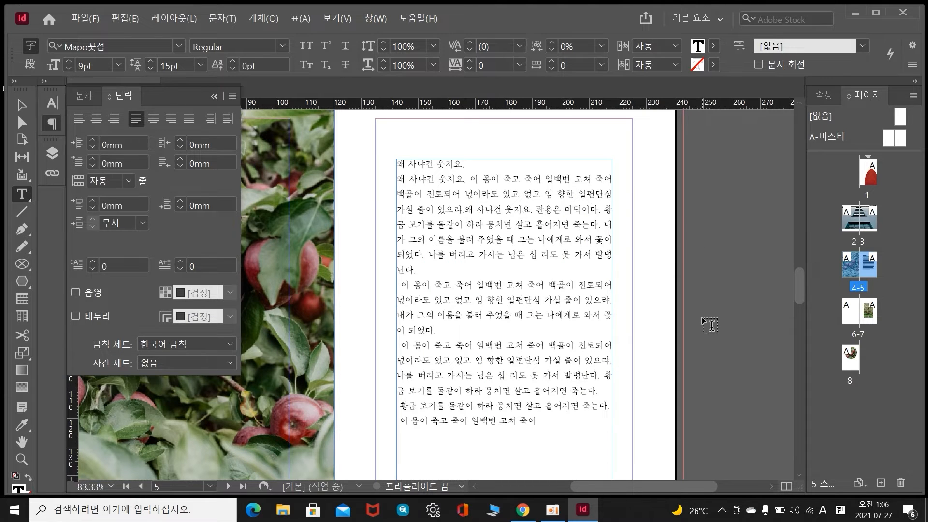
Preview the spread of pages 4-5 in full-screen presentation mode and return to the layout
{"action": "scroll", "coordinate": [703, 347], "scroll_direction": "down", "scroll_amount": 1}
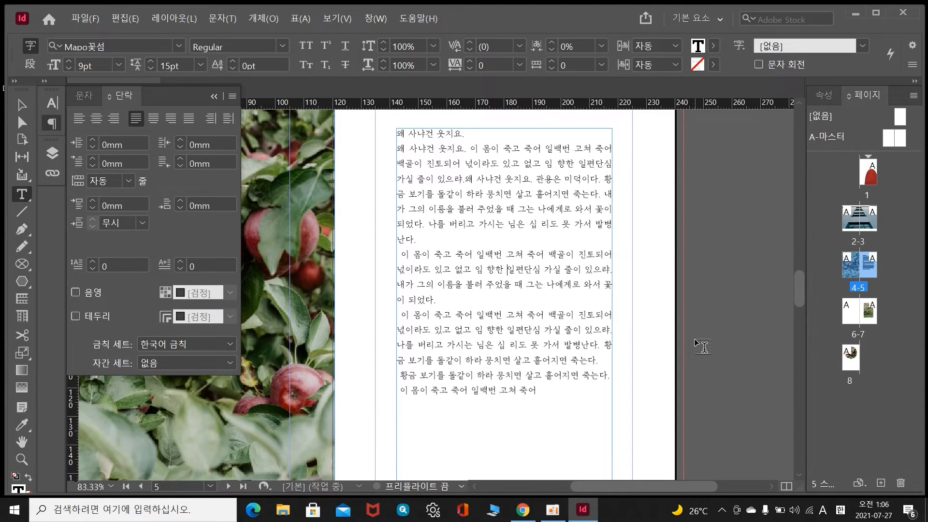
{"action": "left_click", "coordinate": [22, 105]}
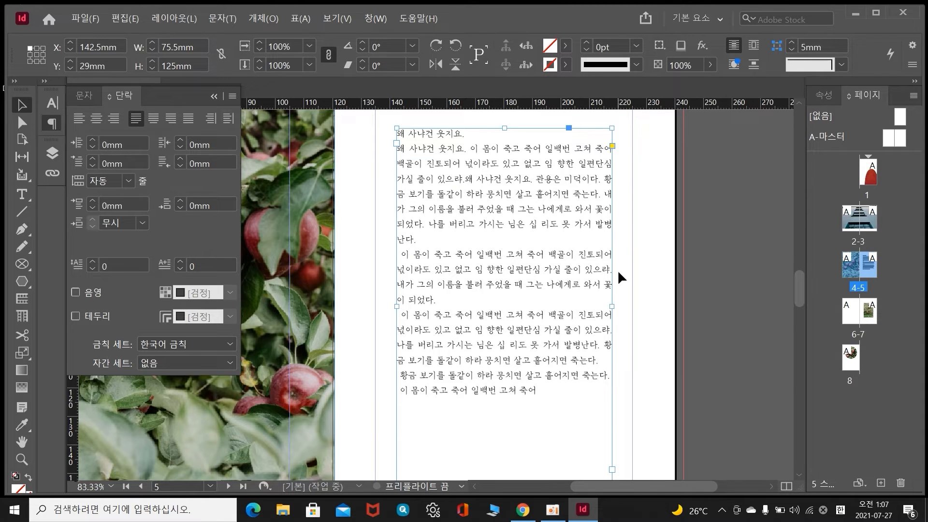
{"action": "scroll", "coordinate": [616, 270], "scroll_direction": "up", "scroll_amount": 1}
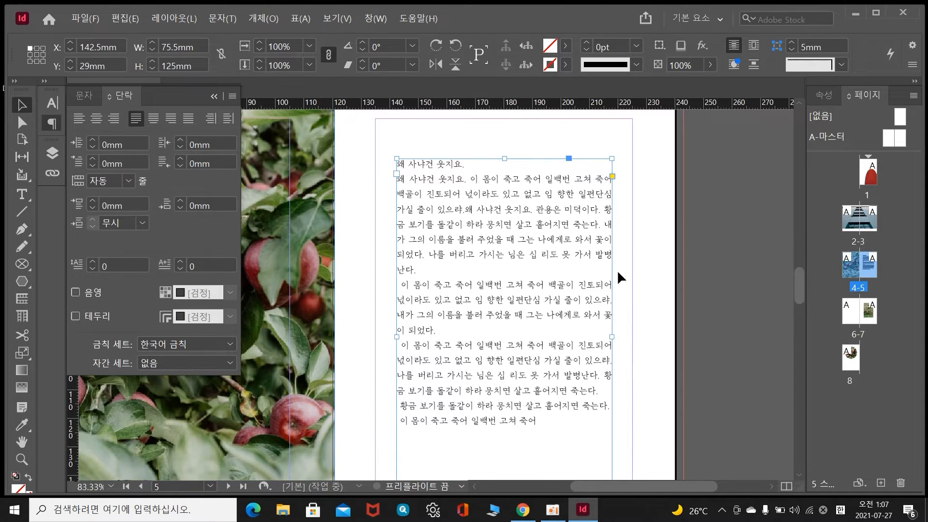
{"action": "left_click_drag", "start_coordinate": [589, 485], "coordinate": [584, 489]}
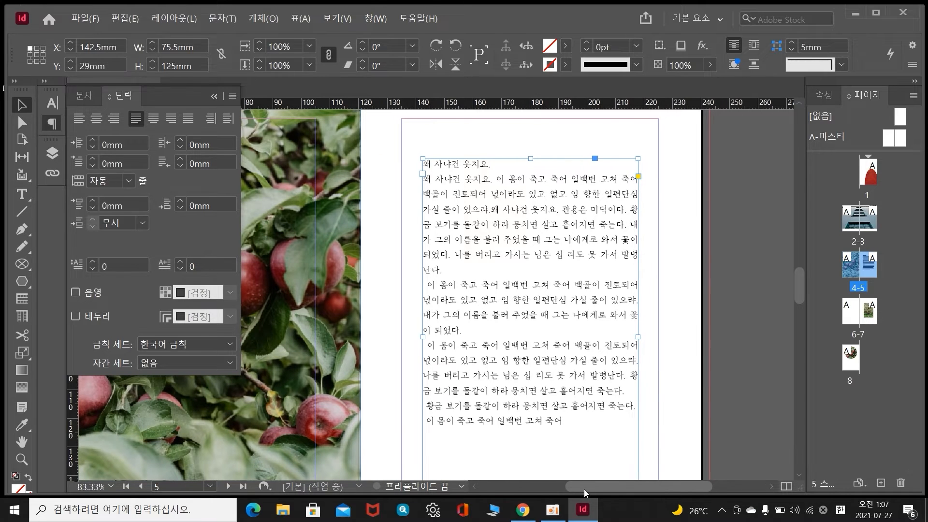
{"action": "key", "text": "shift+w"}
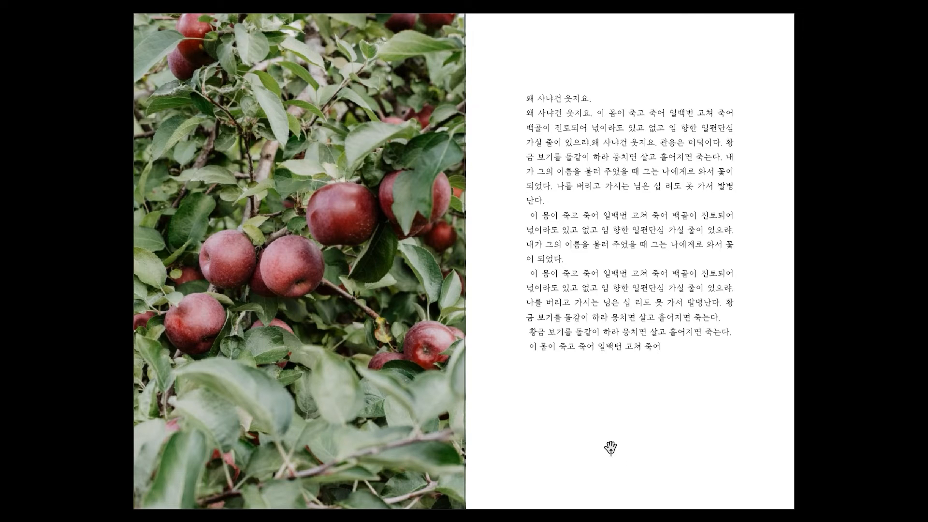
{"action": "key", "text": "Escape"}
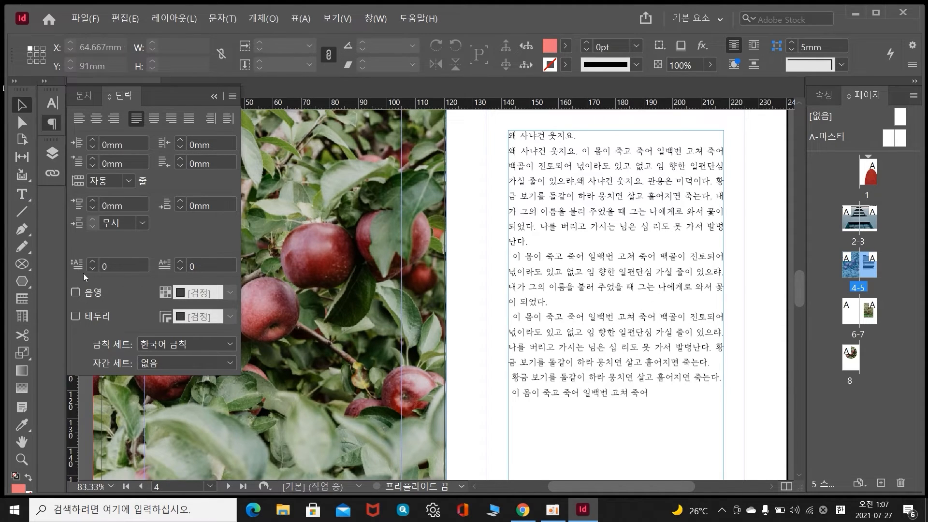
Create a new paragraph style based on all the formatted text on page 5 and apply it
{"action": "left_click", "coordinate": [27, 196]}
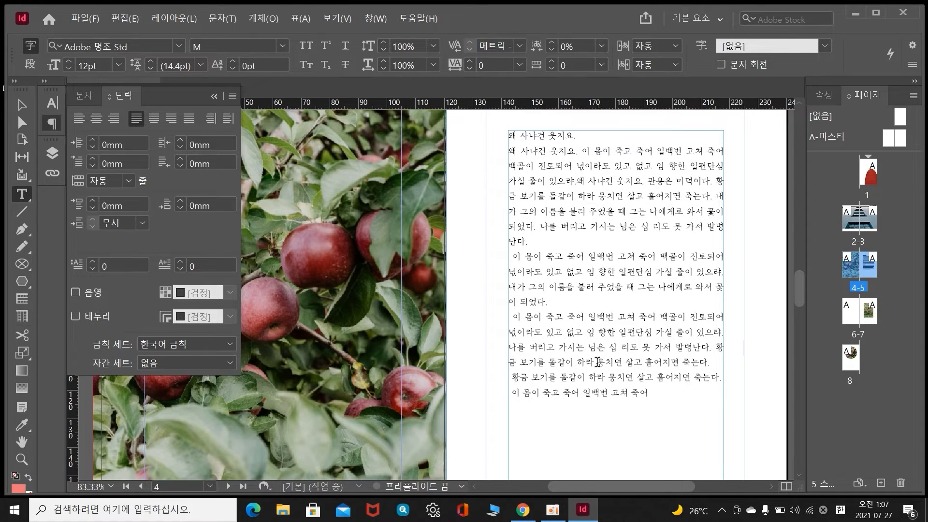
{"action": "left_click", "coordinate": [21, 105]}
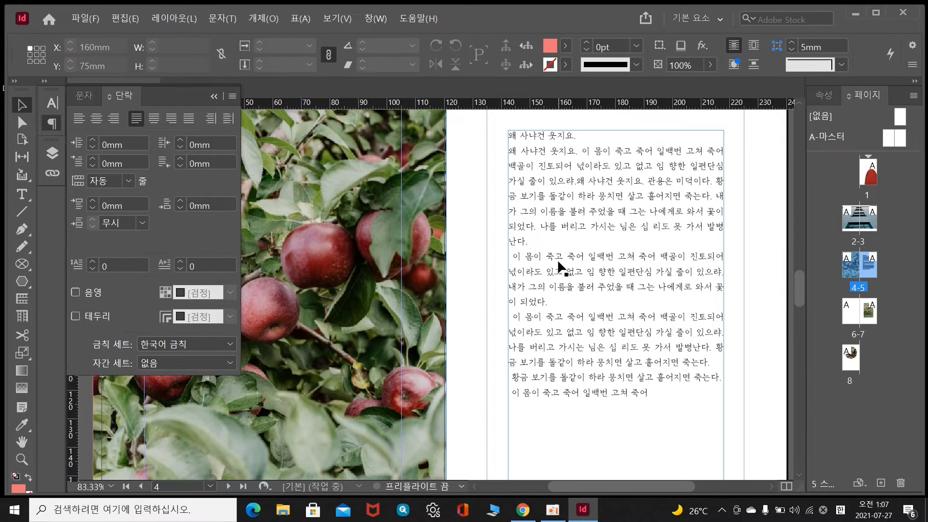
{"action": "double_click", "coordinate": [626, 361]}
{"action": "key", "text": "ctrl+a"}
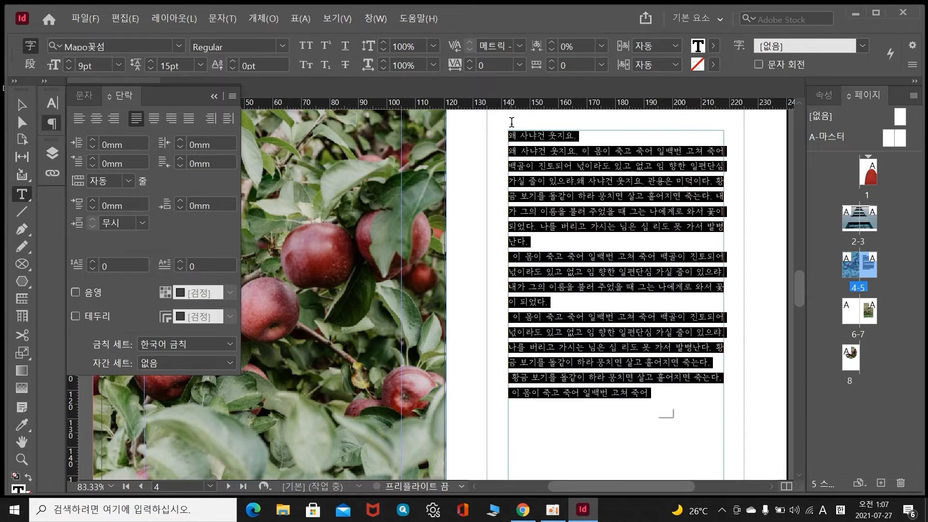
{"action": "left_click", "coordinate": [219, 19]}
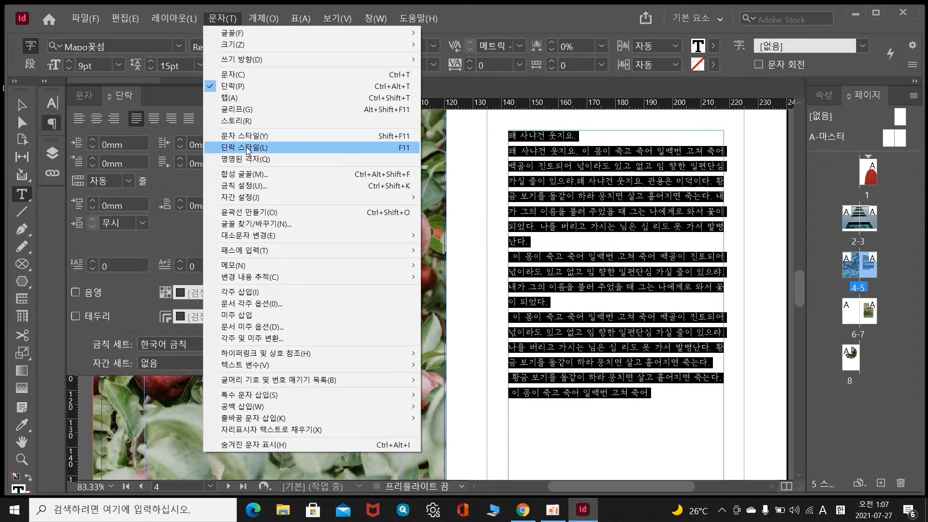
{"action": "left_click", "coordinate": [247, 149]}
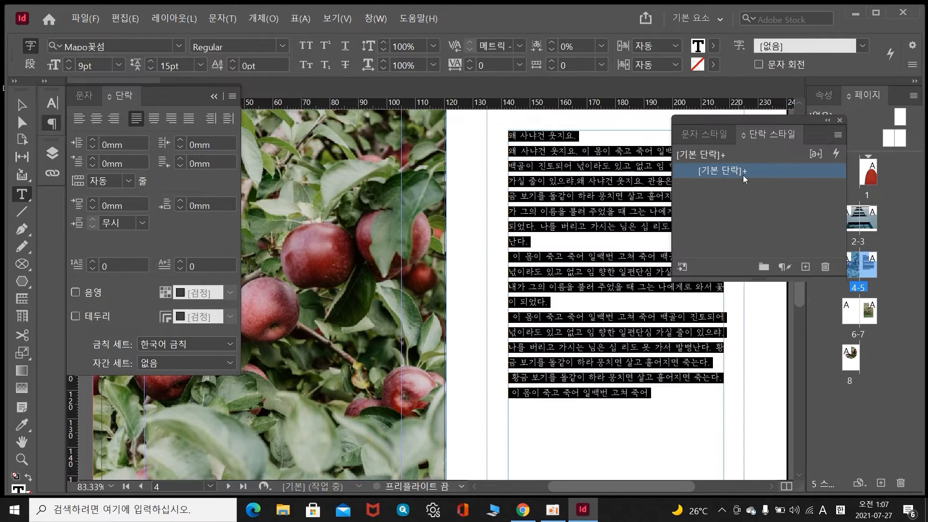
{"action": "left_click", "coordinate": [805, 267]}
{"action": "left_click", "coordinate": [732, 188]}
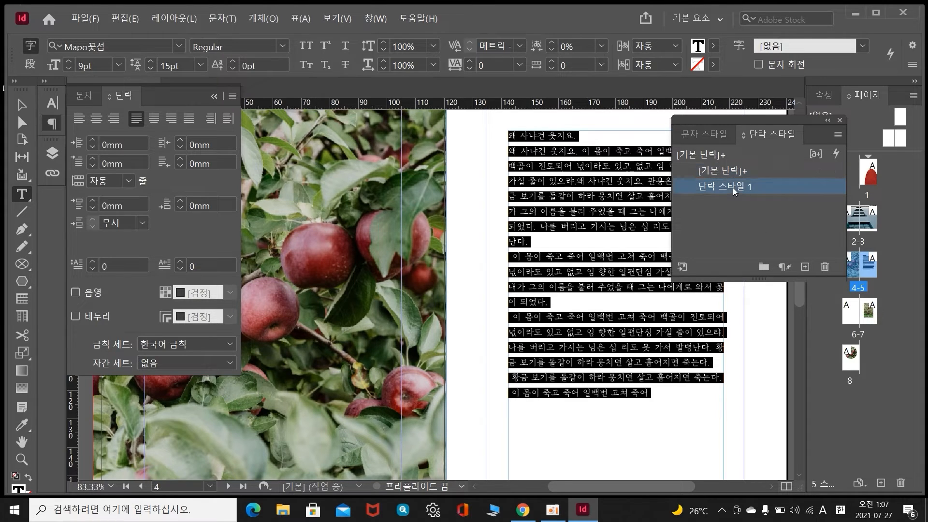
Rename the new paragraph style as 내지스타일
{"action": "double_click", "coordinate": [732, 188]}
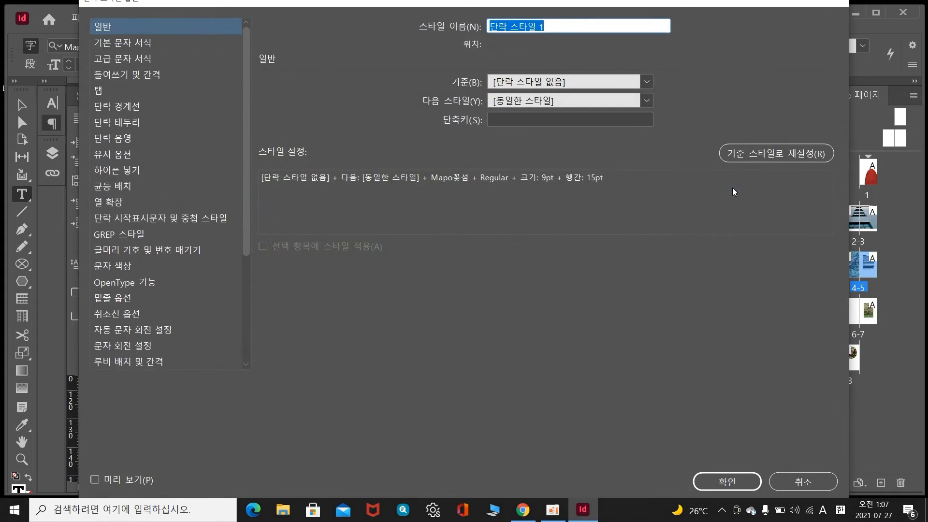
{"action": "key", "text": "BackSpace"}
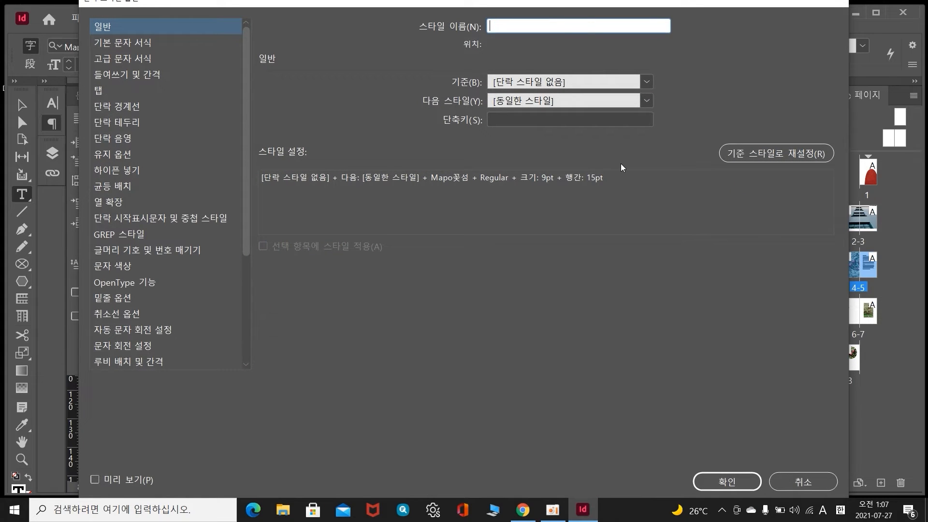
{"action": "type", "text": "sow"}
{"action": "key", "text": "BackSpace"}
{"action": "key", "text": "BackSpace"}
{"action": "key", "text": "BackSpace"}
{"action": "key", "text": "Hangul"}
{"action": "type", "text": "내지스타일"}
{"action": "left_click", "coordinate": [738, 485]}
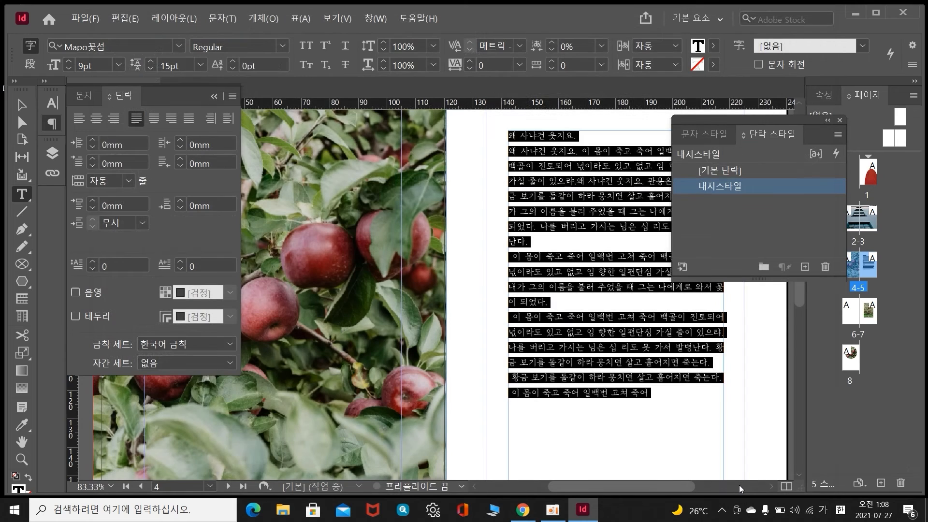
{"action": "left_click", "coordinate": [598, 315]}
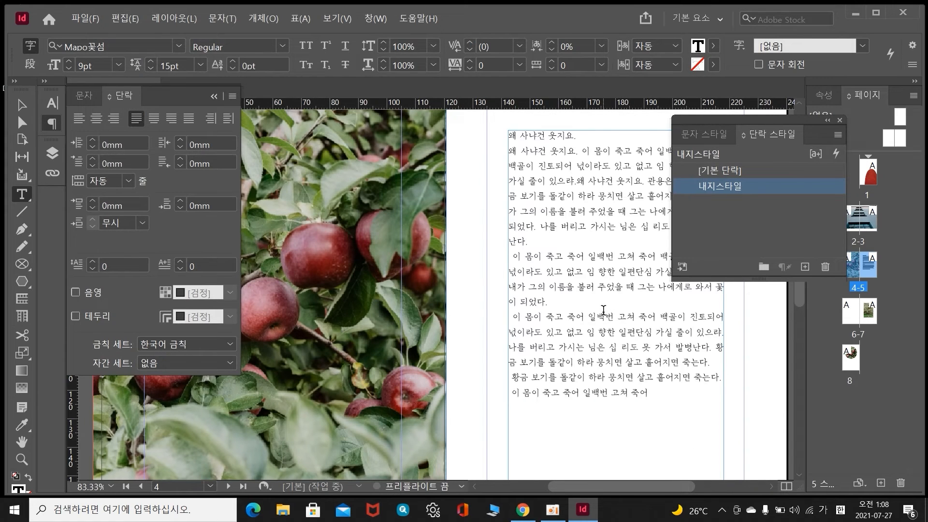
Format the first line of the page 5 text in 에스코어 드림, 7 ExtraBold, at 10 pt
{"action": "left_click", "coordinate": [825, 120]}
{"action": "left_click", "coordinate": [787, 120]}
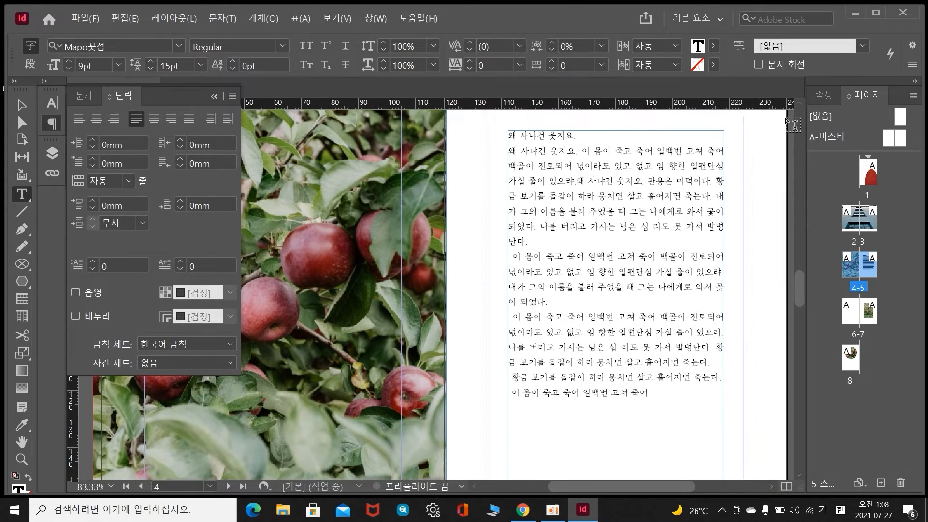
{"action": "left_click_drag", "start_coordinate": [583, 136], "coordinate": [502, 136]}
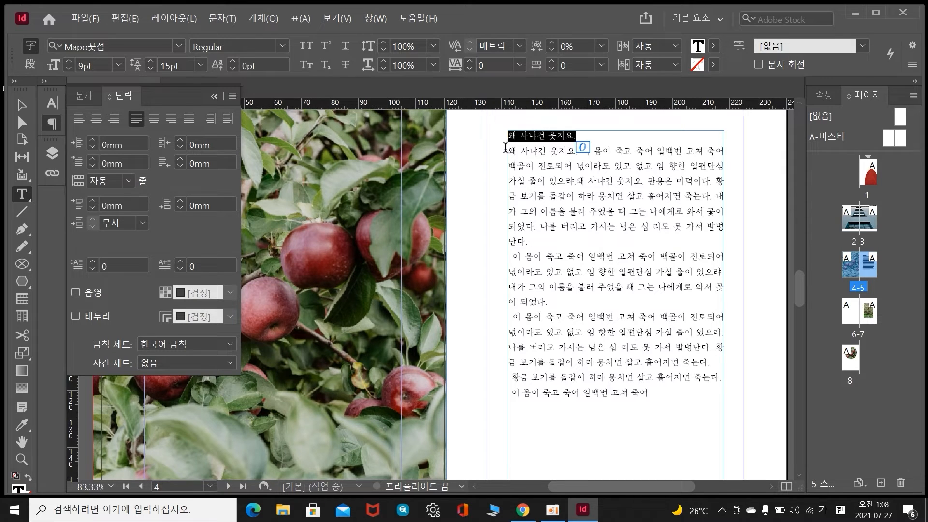
{"action": "left_click", "coordinate": [85, 95]}
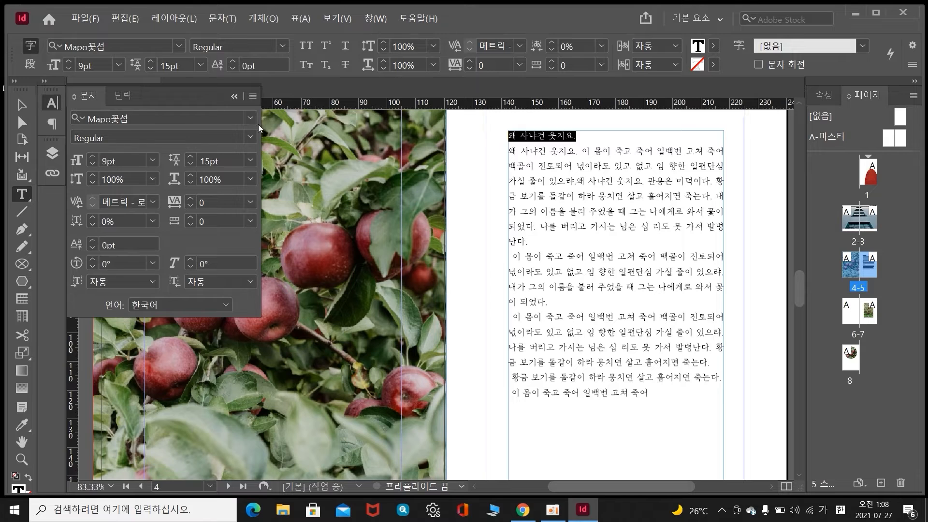
{"action": "left_click", "coordinate": [251, 119]}
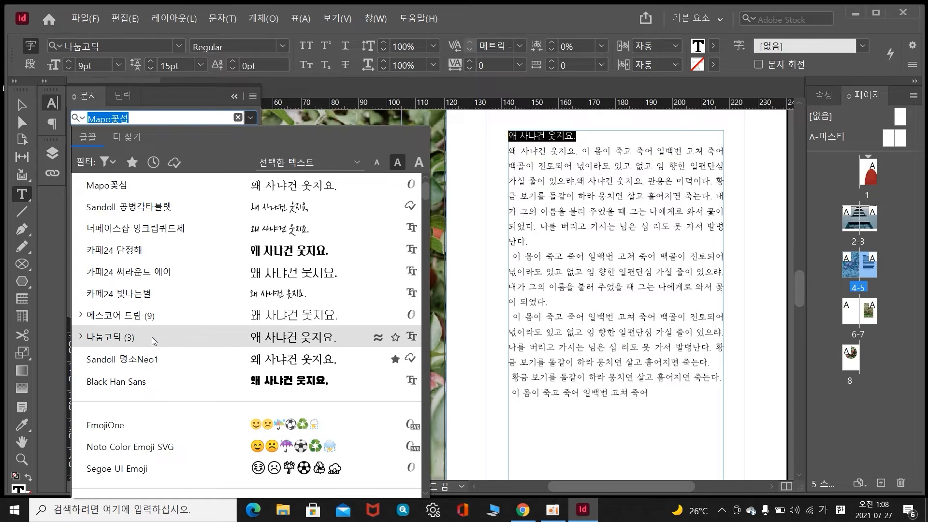
{"action": "left_click", "coordinate": [158, 319]}
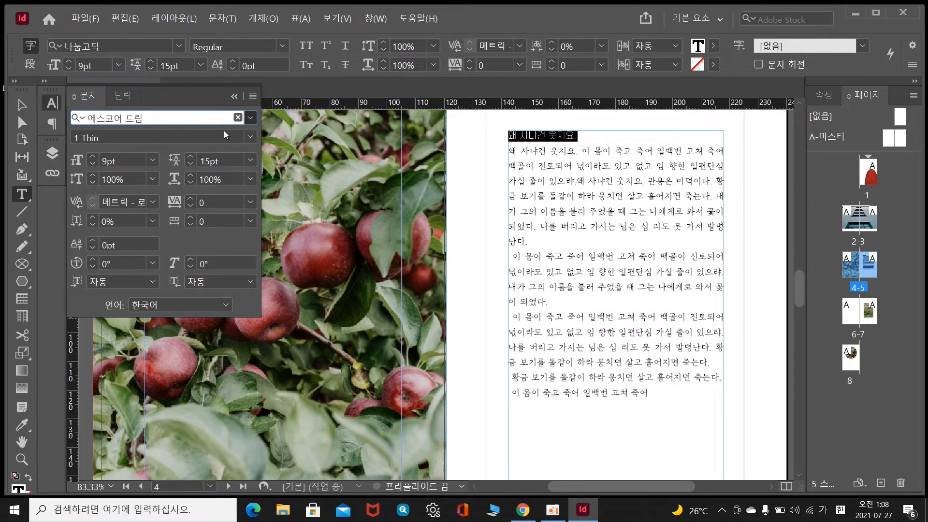
{"action": "left_click", "coordinate": [252, 137]}
{"action": "left_click", "coordinate": [105, 243]}
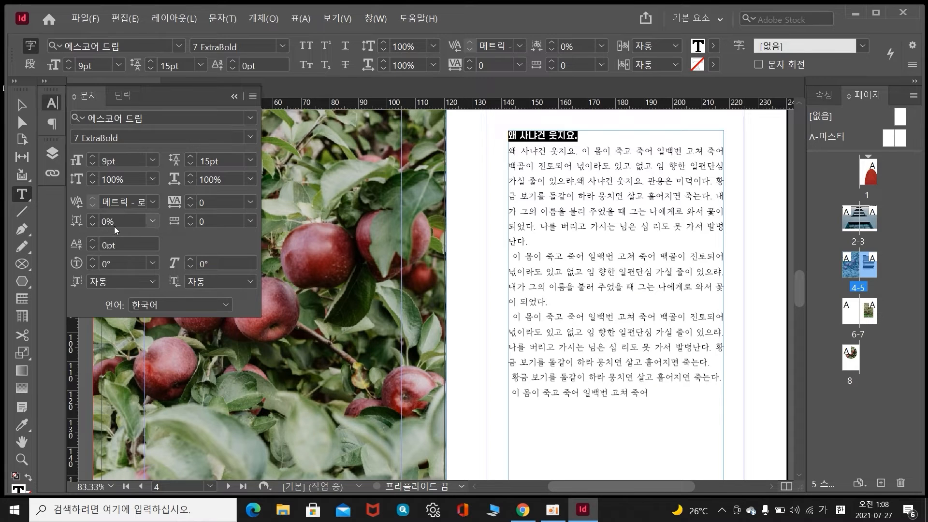
{"action": "left_click", "coordinate": [92, 157]}
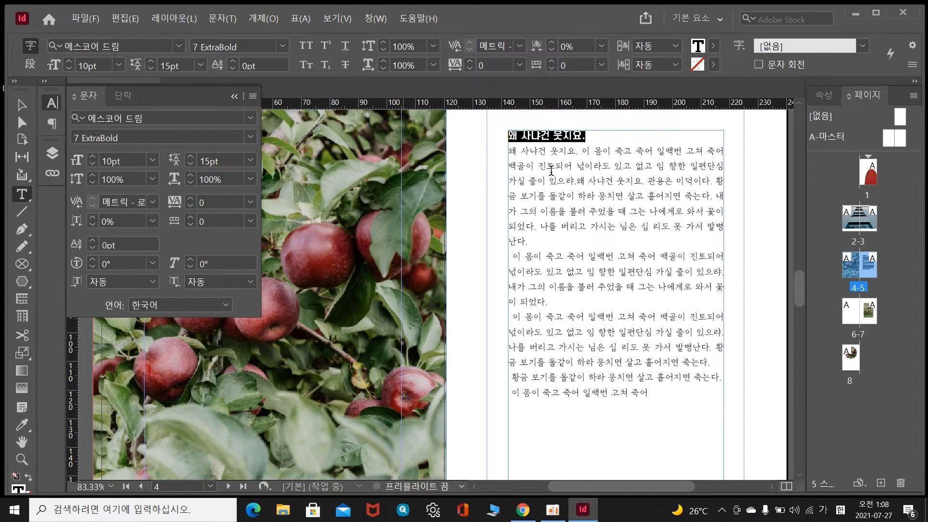
Fill the first line of the page 5 text with the orange colour e7a63e and deselect it
{"action": "left_click", "coordinate": [592, 140]}
{"action": "triple_click", "coordinate": [596, 136]}
{"action": "double_click", "coordinate": [699, 47]}
{"action": "left_click_drag", "start_coordinate": [587, 131], "coordinate": [318, 131]}
{"action": "left_click_drag", "start_coordinate": [316, 339], "coordinate": [318, 192]}
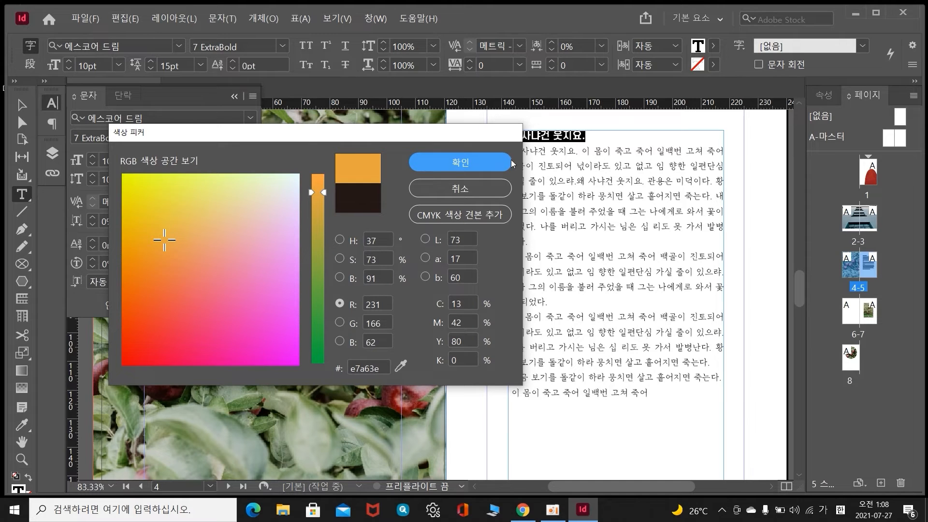
{"action": "left_click", "coordinate": [480, 160]}
{"action": "left_click", "coordinate": [604, 139]}
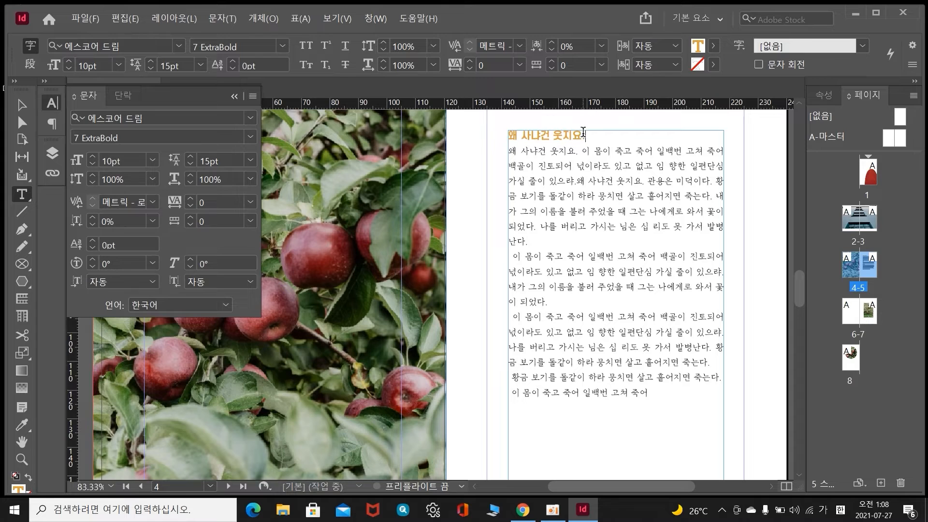
Select the whole orange heading line at the start of the page 5 text
{"action": "left_click_drag", "start_coordinate": [584, 136], "coordinate": [505, 138]}
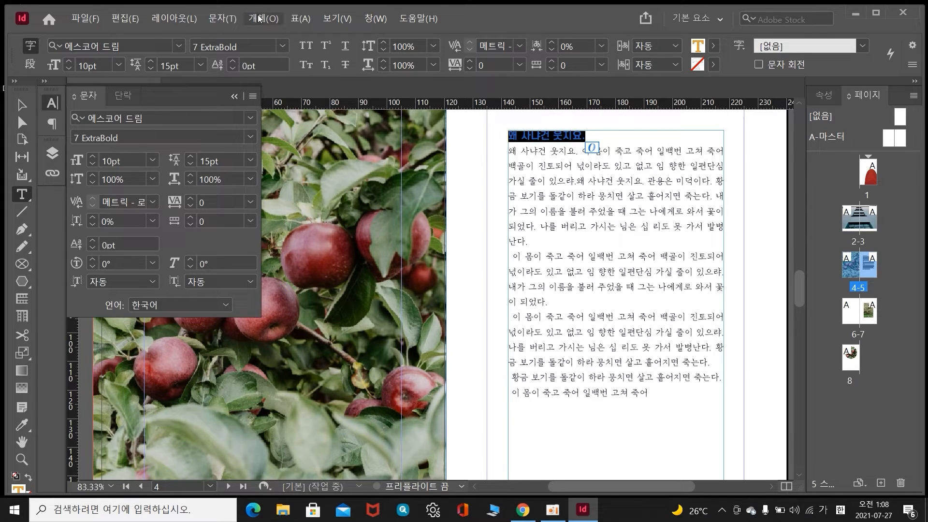
Create a paragraph style named 강조스타일 from the selected bold heading on page 5, with its basis set to [단락 스타일 없음]
{"action": "left_click", "coordinate": [224, 20]}
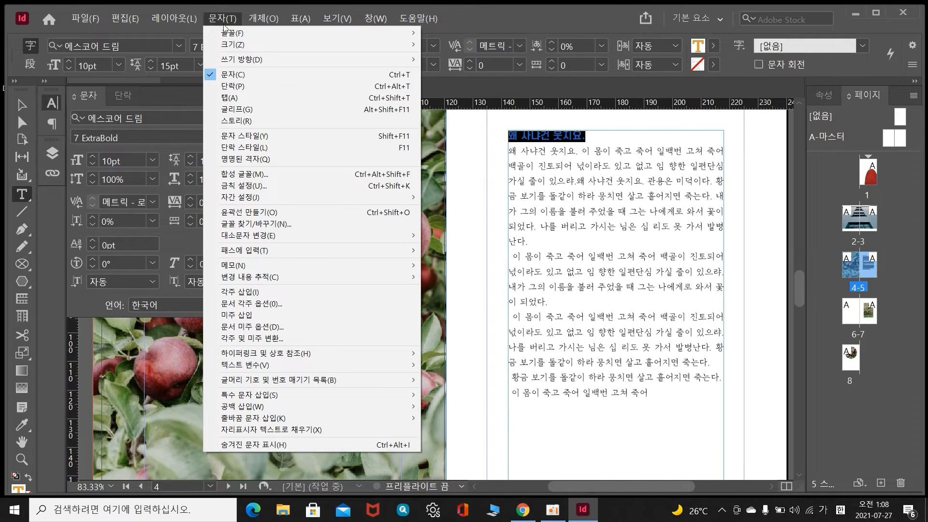
{"action": "left_click", "coordinate": [249, 148]}
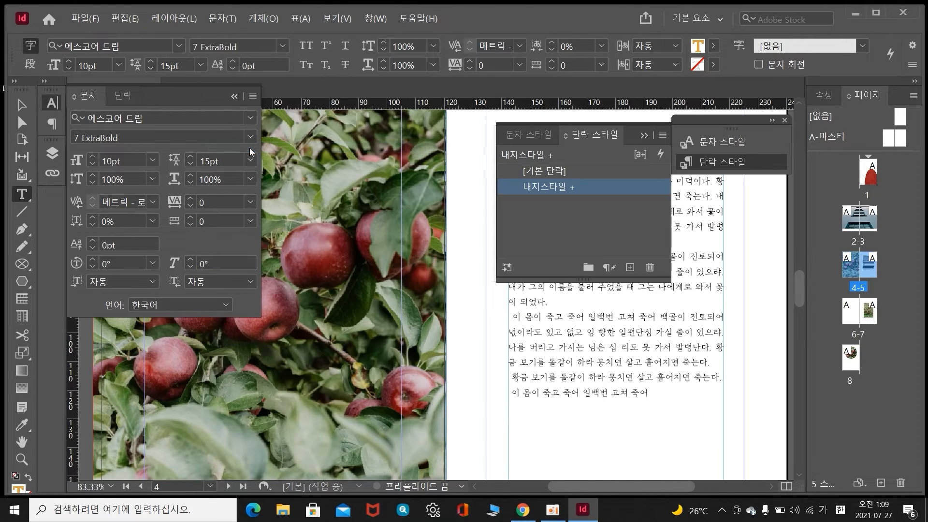
{"action": "left_click", "coordinate": [630, 269]}
{"action": "double_click", "coordinate": [555, 204]}
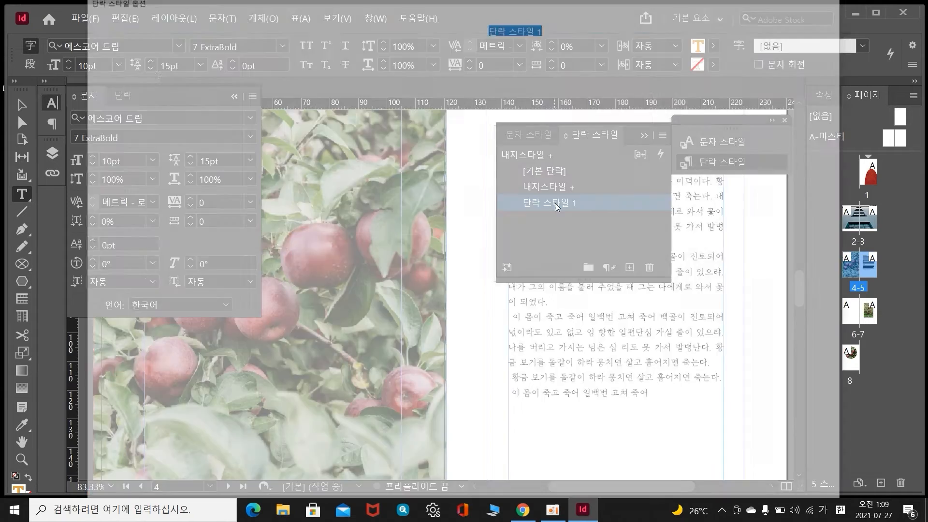
{"action": "key", "text": "BackSpace"}
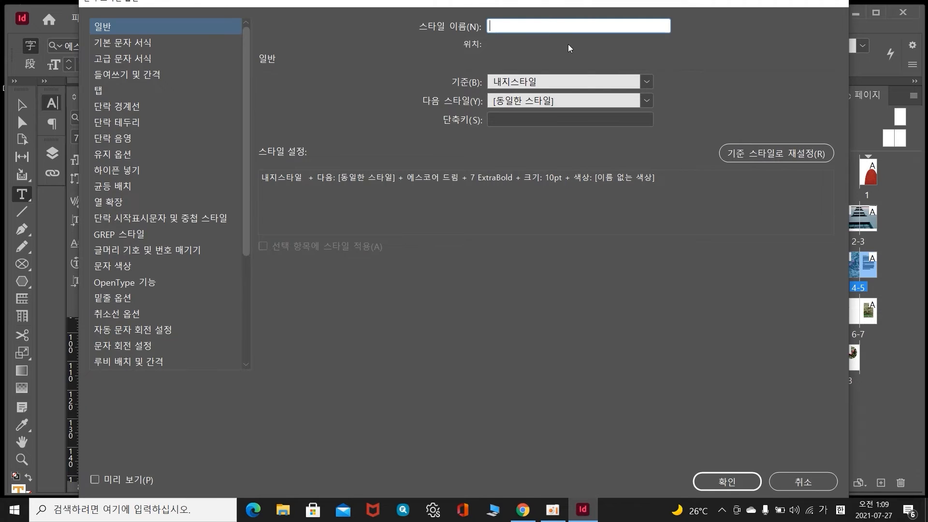
{"action": "type", "text": "강조스타일"}
{"action": "left_click", "coordinate": [646, 80]}
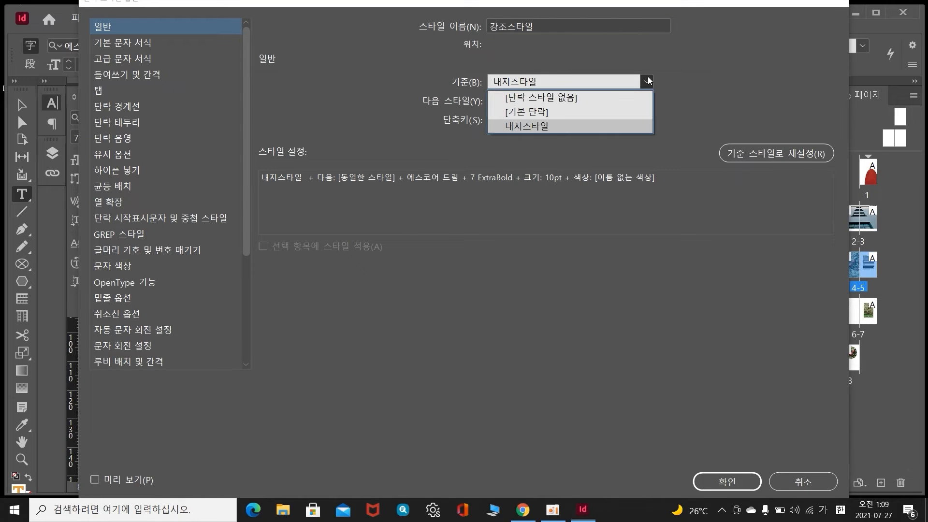
{"action": "left_click", "coordinate": [561, 98]}
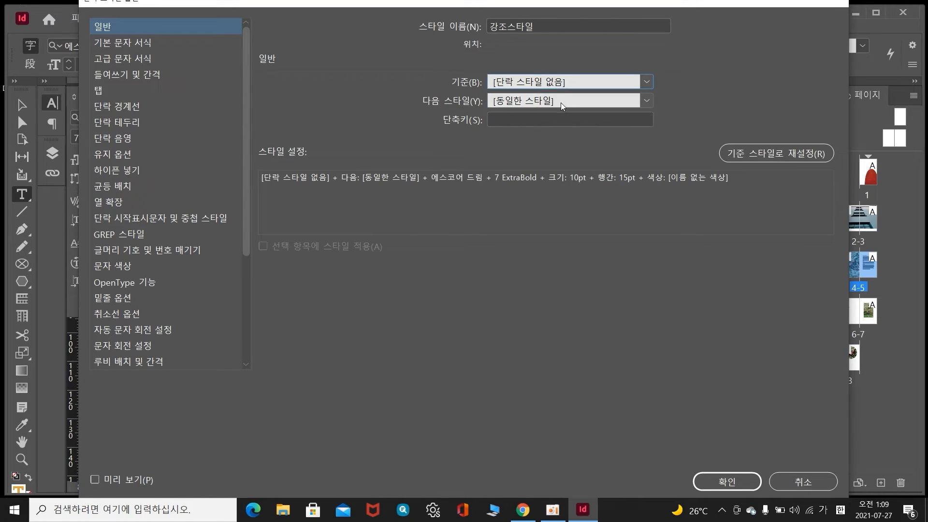
{"action": "left_click", "coordinate": [726, 486]}
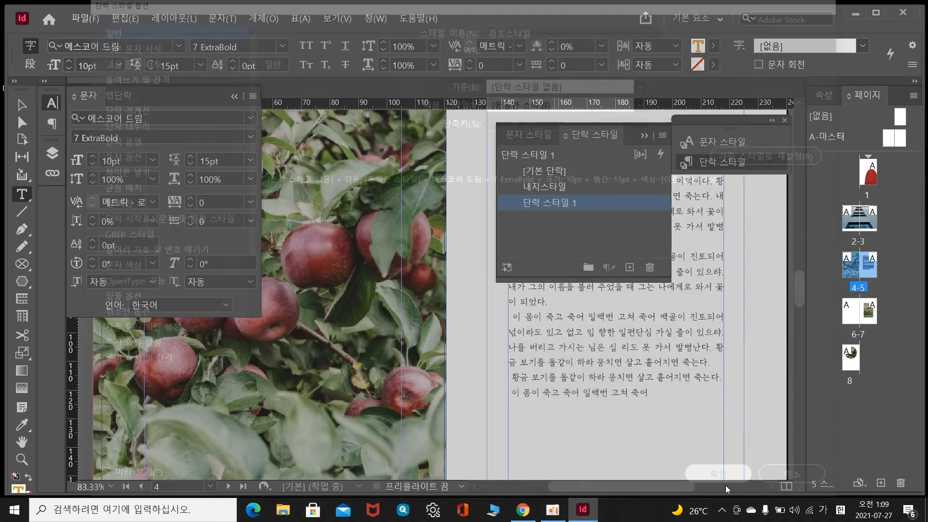
{"action": "left_click", "coordinate": [784, 120]}
Draw a text frame about 66 × 99 mm on page 6 and fill it with placeholder text
{"action": "left_click", "coordinate": [615, 176]}
{"action": "scroll", "coordinate": [604, 215], "scroll_direction": "down", "scroll_amount": 5}
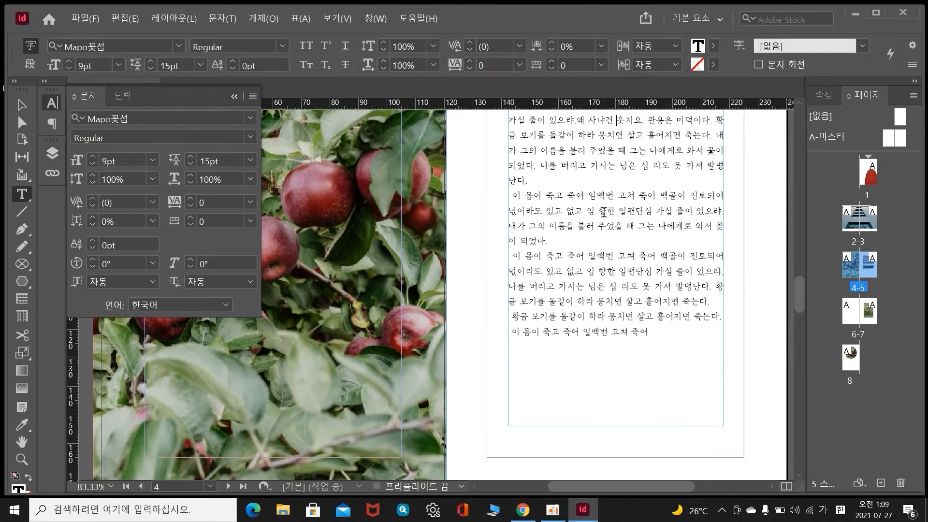
{"action": "scroll", "coordinate": [611, 237], "scroll_direction": "down", "scroll_amount": 10}
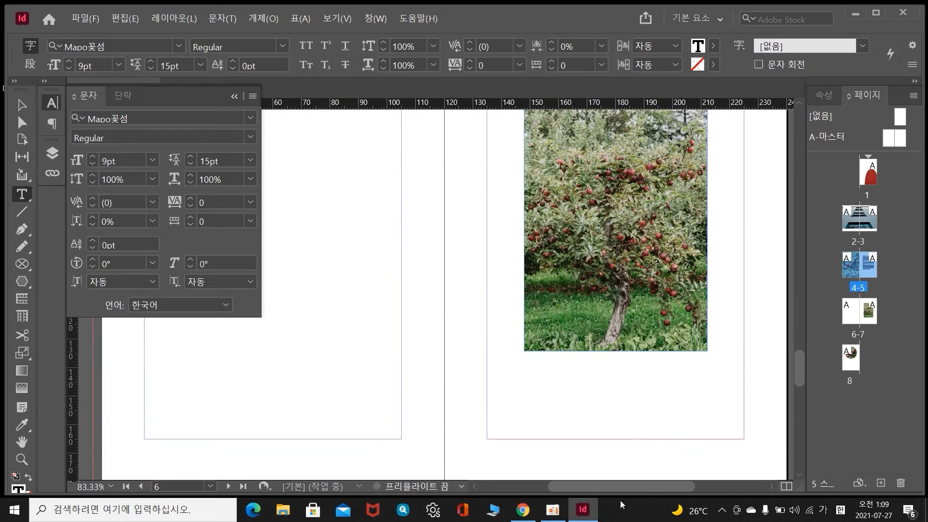
{"action": "left_click_drag", "start_coordinate": [621, 490], "coordinate": [588, 491]}
{"action": "scroll", "coordinate": [582, 399], "scroll_direction": "up", "scroll_amount": 2}
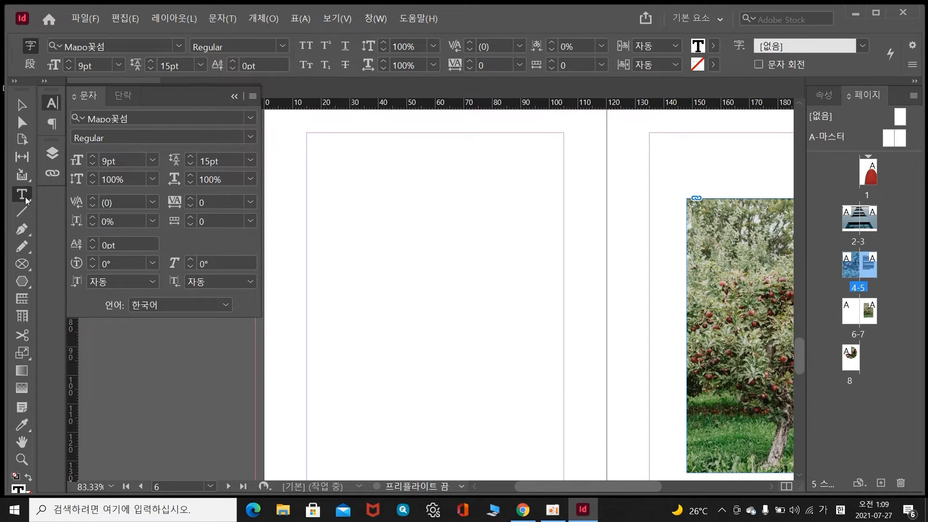
{"action": "left_click_drag", "start_coordinate": [334, 167], "coordinate": [523, 450]}
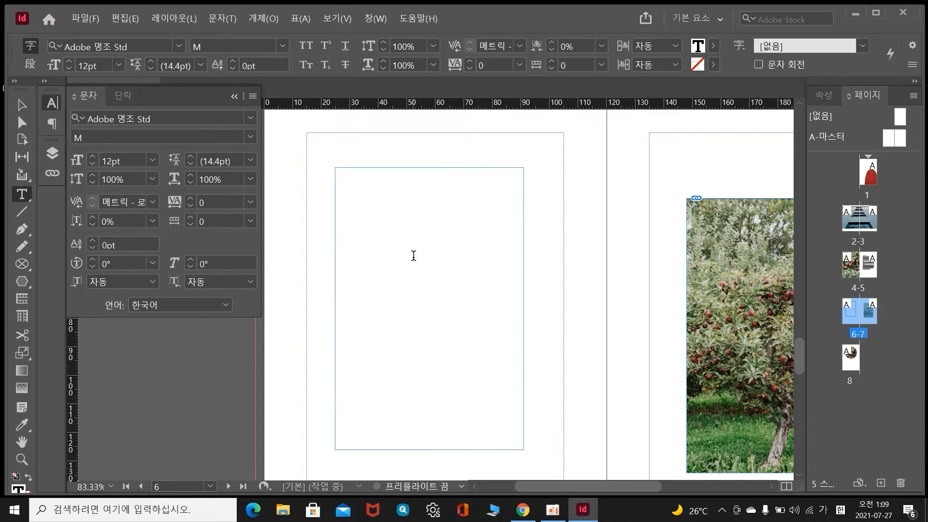
{"action": "right_click", "coordinate": [414, 256]}
{"action": "left_click", "coordinate": [482, 402]}
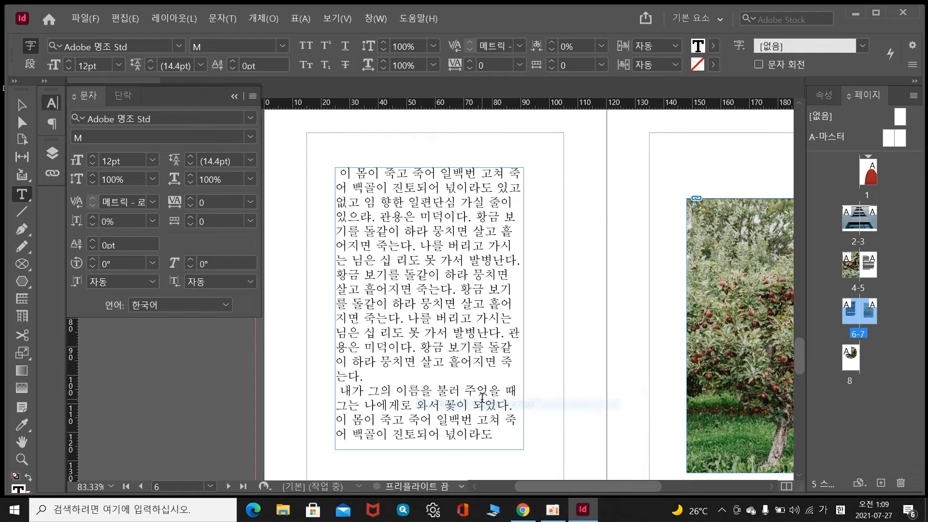
Shorten the page 6 text frame from its lower edge to a height of about 62 mm
{"action": "scroll", "coordinate": [477, 390], "scroll_direction": "down", "scroll_amount": 3}
{"action": "scroll", "coordinate": [478, 380], "scroll_direction": "up", "scroll_amount": 3}
{"action": "scroll", "coordinate": [471, 369], "scroll_direction": "down", "scroll_amount": 1}
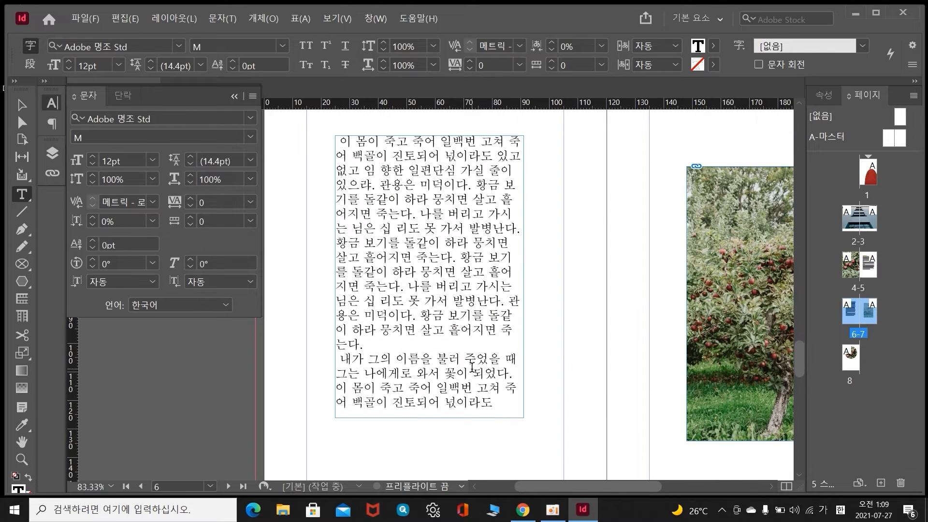
{"action": "left_click", "coordinate": [21, 105]}
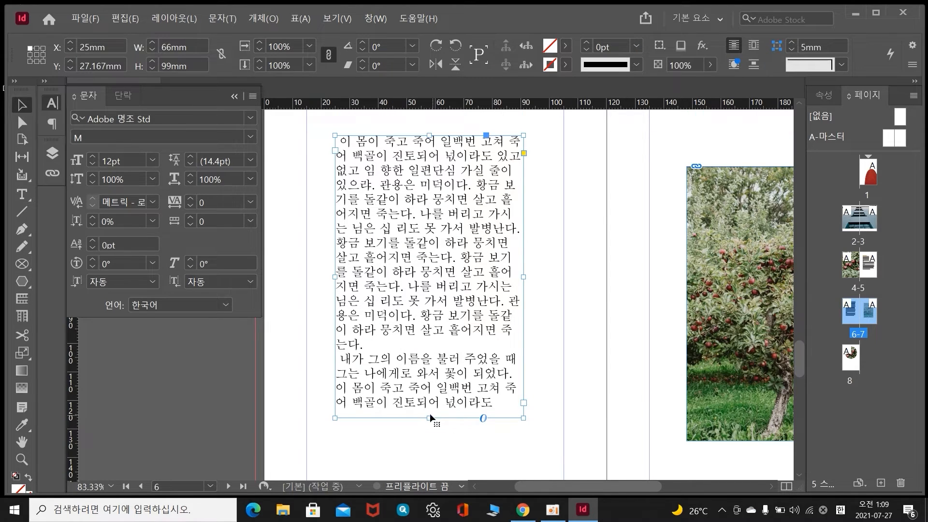
{"action": "mouse_move", "coordinate": [430, 418]}
{"action": "left_mouse_down"}
{"action": "mouse_move", "coordinate": [469, 333]}
{"action": "mouse_move", "coordinate": [525, 330]}
{"action": "left_mouse_up"}
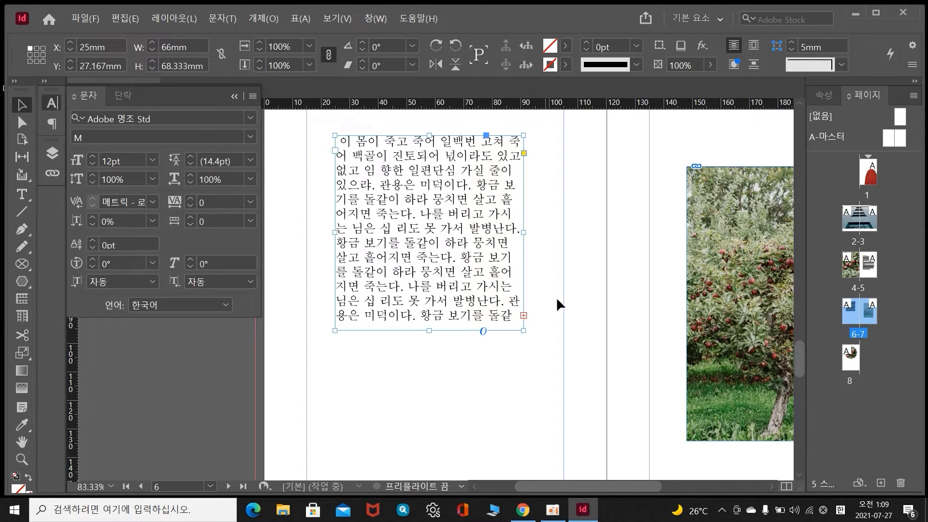
{"action": "scroll", "coordinate": [430, 332], "scroll_direction": "down", "scroll_amount": 3}
{"action": "left_click_drag", "start_coordinate": [429, 270], "coordinate": [483, 251]}
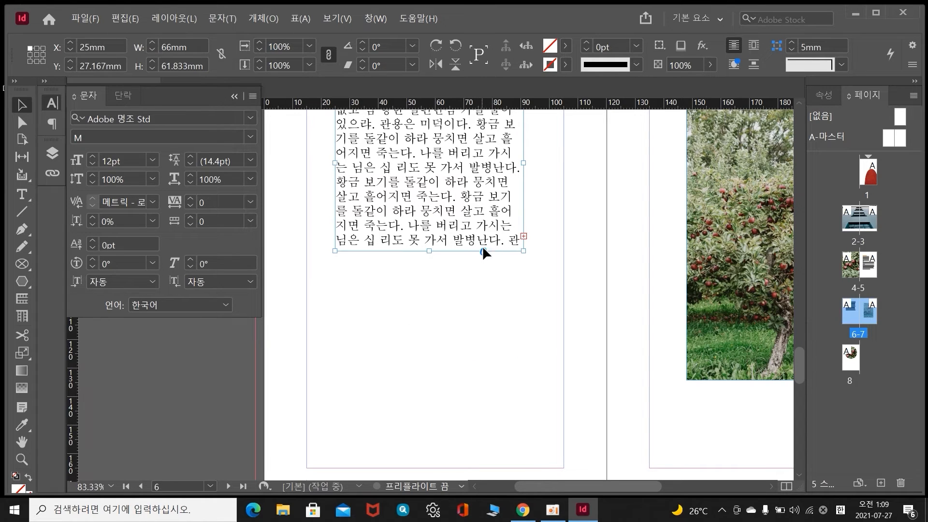
Flow the overset text into a linked frame about 74 × 55 mm below the original, and delete that linked frame
{"action": "left_click", "coordinate": [523, 236]}
{"action": "left_click_drag", "start_coordinate": [331, 292], "coordinate": [541, 448]}
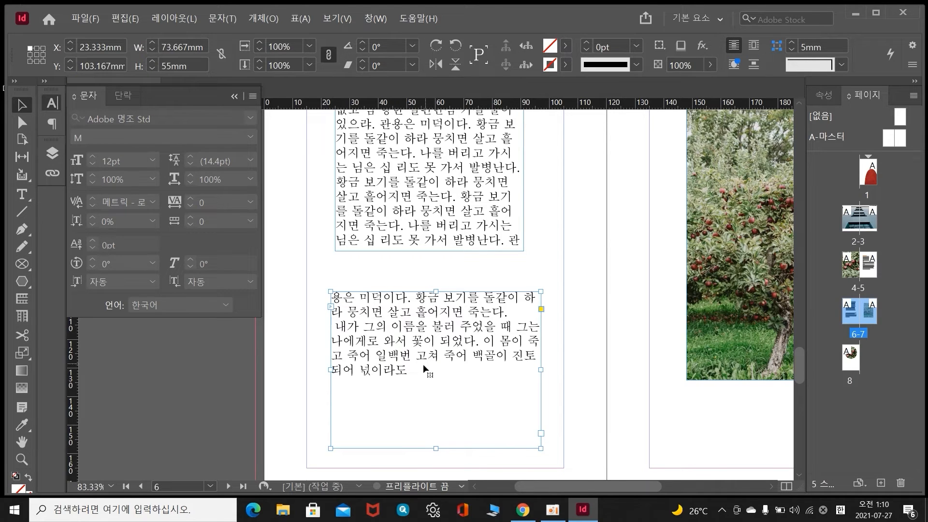
{"action": "key", "text": "Delete"}
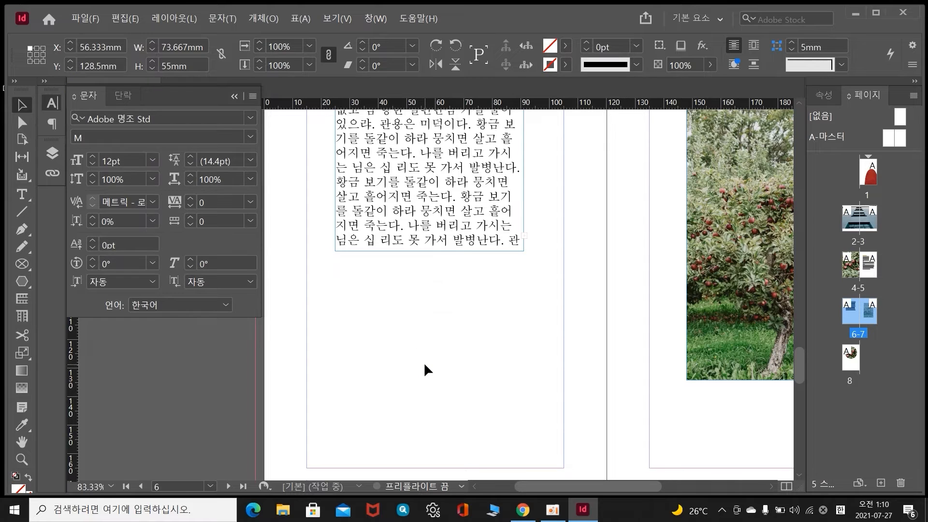
Extend the page 6 text frame downward to a height of about 102 mm
{"action": "left_click", "coordinate": [436, 246]}
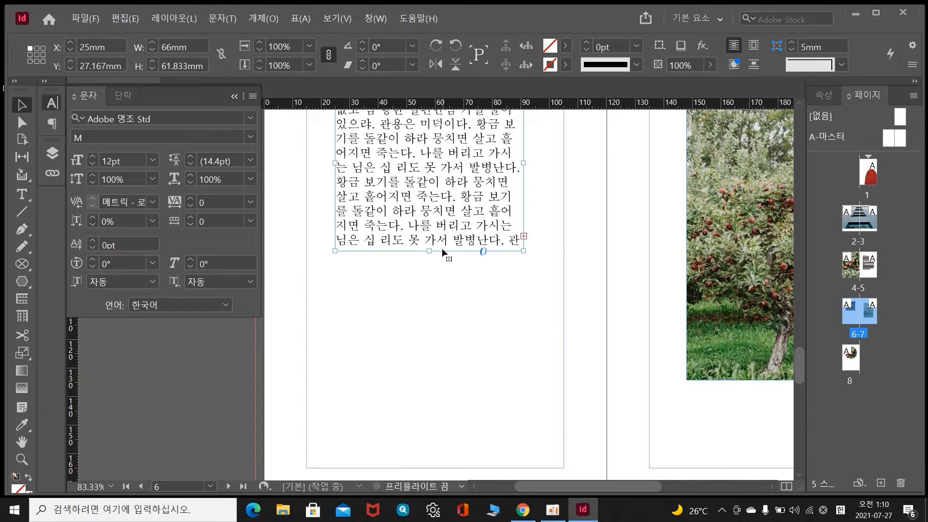
{"action": "left_click_drag", "start_coordinate": [429, 250], "coordinate": [430, 366]}
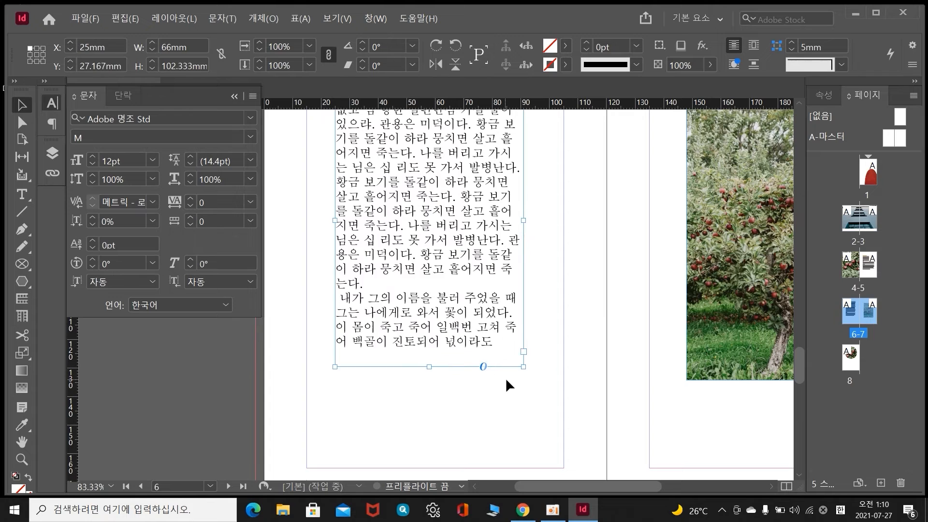
Apply the 내지스타일 paragraph style to all the placeholder text in the page 6 frame
{"action": "scroll", "coordinate": [515, 385], "scroll_direction": "up", "scroll_amount": 2}
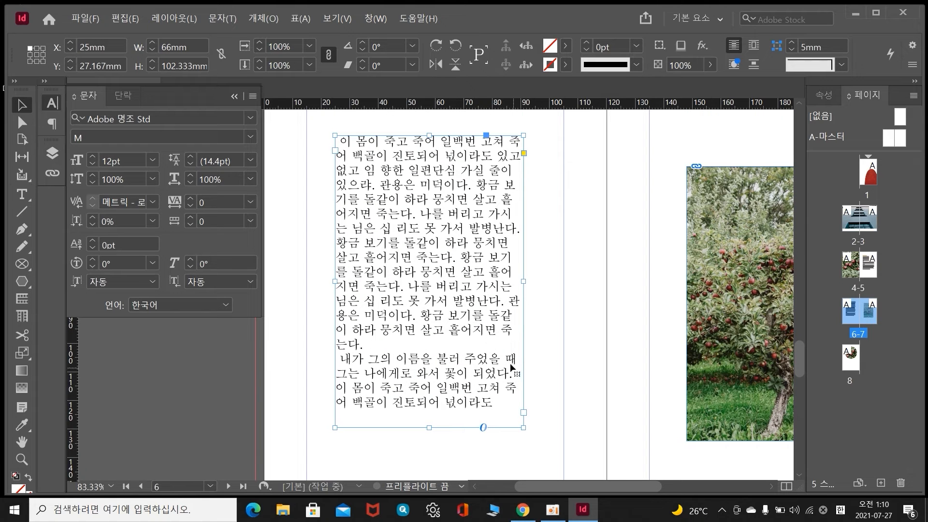
{"action": "double_click", "coordinate": [457, 344]}
{"action": "left_click_drag", "start_coordinate": [492, 403], "coordinate": [337, 141]}
{"action": "left_click", "coordinate": [223, 19]}
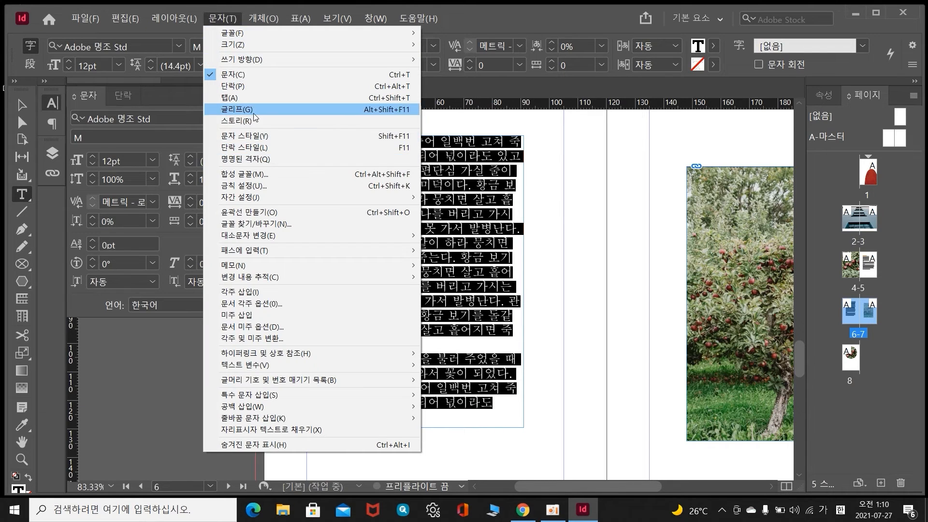
{"action": "left_click", "coordinate": [244, 146]}
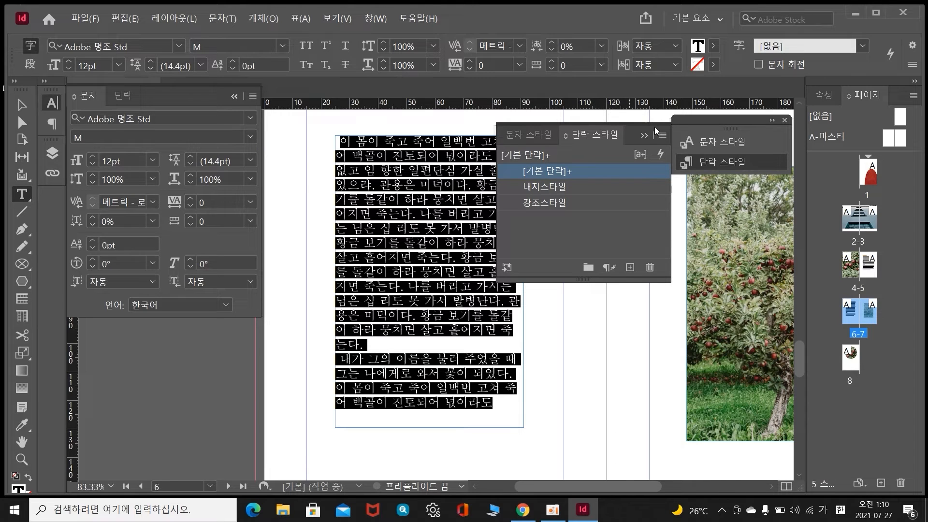
{"action": "left_click", "coordinate": [561, 188]}
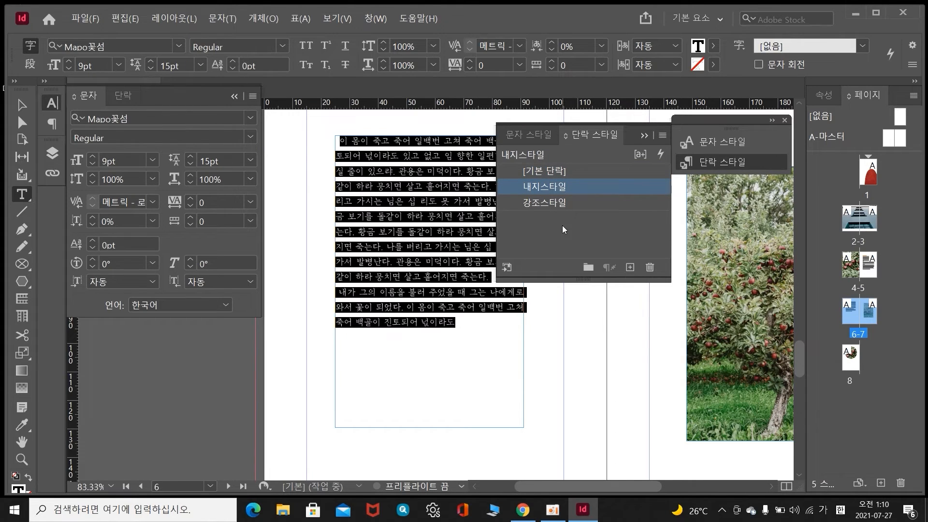
{"action": "left_click", "coordinate": [643, 132]}
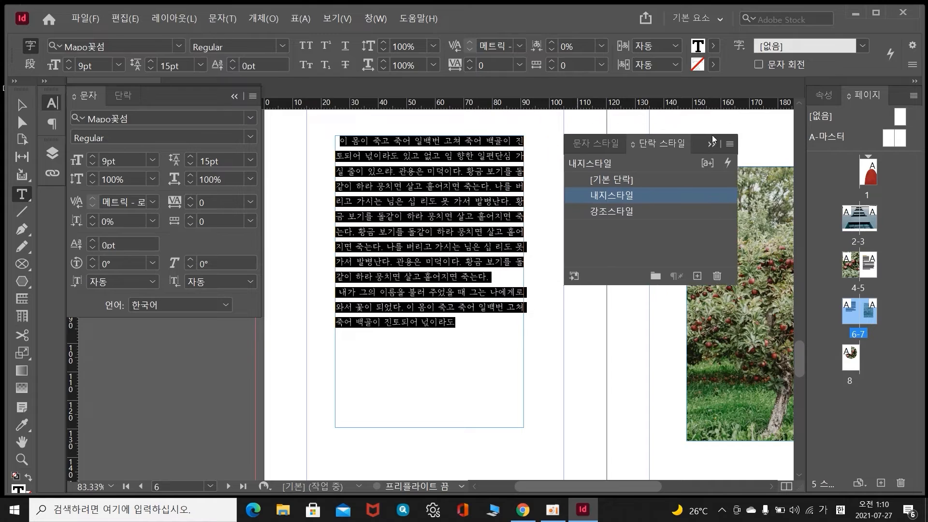
{"action": "left_click", "coordinate": [466, 329]}
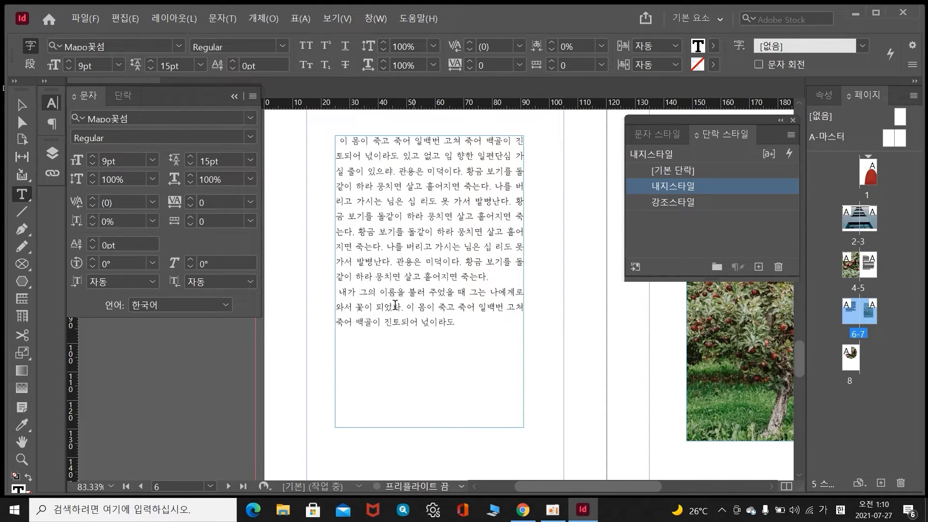
Try the 강조스타일 paragraph style on the last paragraph of the page 6 text, and undo it
{"action": "left_click_drag", "start_coordinate": [342, 293], "coordinate": [465, 315]}
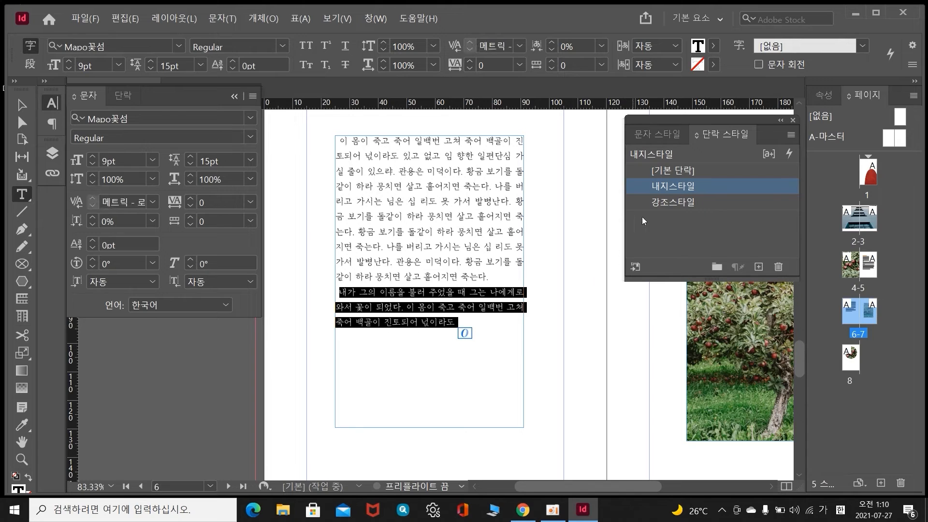
{"action": "left_click", "coordinate": [663, 201]}
{"action": "left_click", "coordinate": [440, 348]}
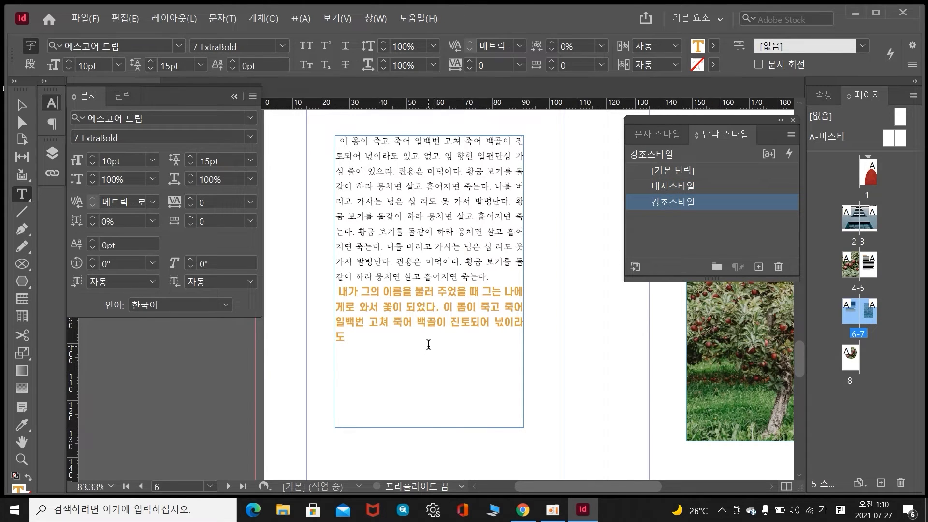
{"action": "key", "text": "ctrl+z"}
{"action": "left_click", "coordinate": [410, 232]}
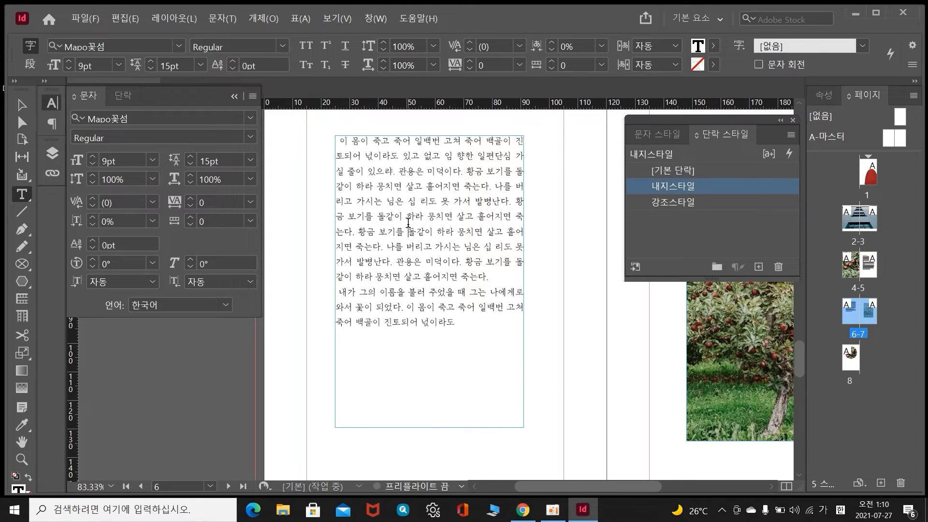
Fill the empty space after the last paragraph on page 6 with more placeholder text
{"action": "left_click", "coordinate": [468, 328]}
{"action": "right_click", "coordinate": [468, 328]}
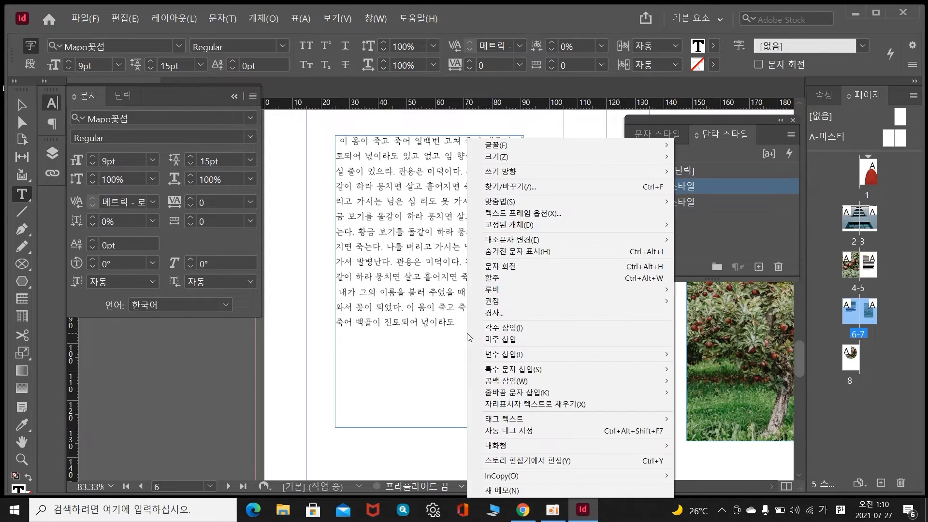
{"action": "left_click", "coordinate": [522, 405]}
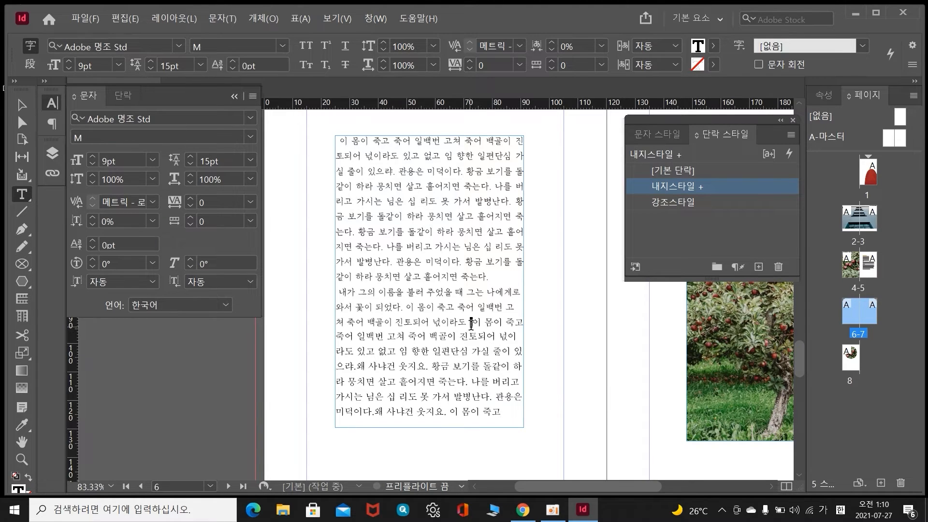
Reapply the 내지스타일 paragraph style to the newly added placeholder text
{"action": "left_click_drag", "start_coordinate": [471, 323], "coordinate": [502, 411]}
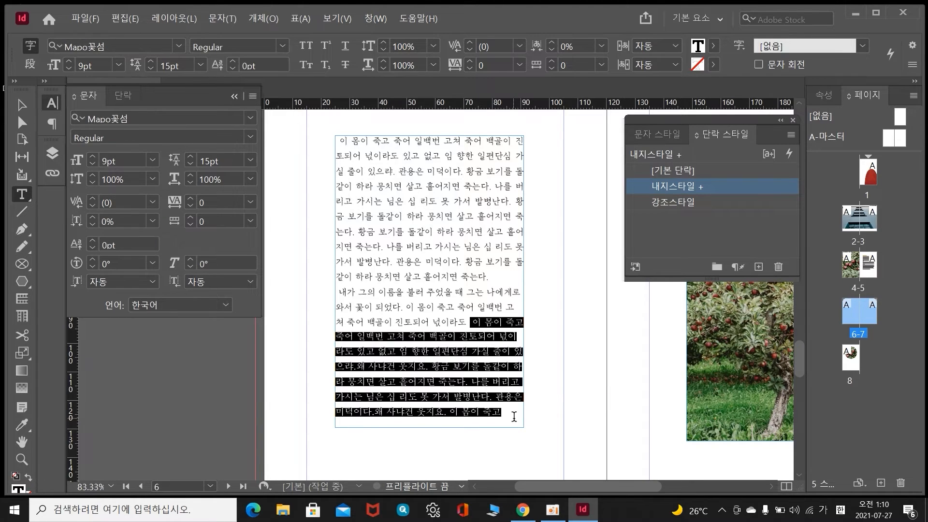
{"action": "left_click", "coordinate": [674, 187]}
{"action": "left_click", "coordinate": [419, 257]}
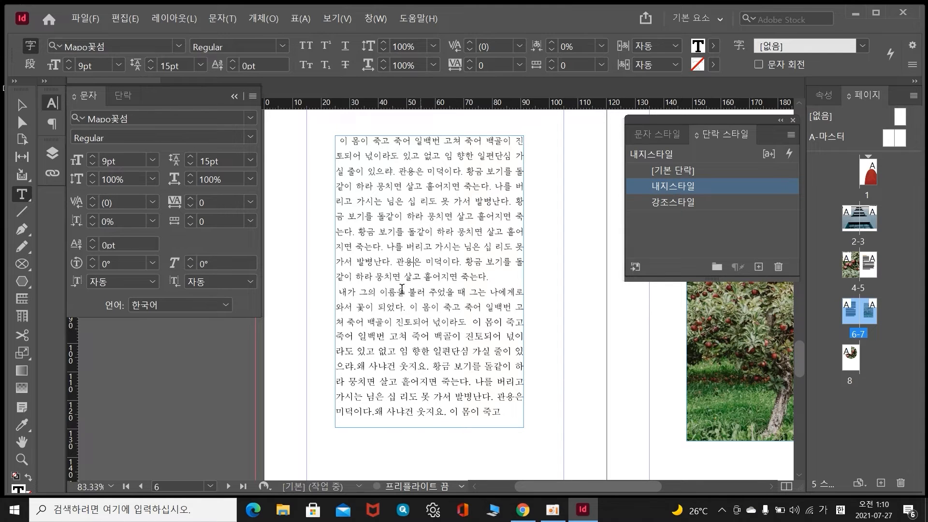
Switch all the text in the page 6 frame to 강조스타일 and back to 내지스타일
{"action": "left_click_drag", "start_coordinate": [342, 145], "coordinate": [504, 418]}
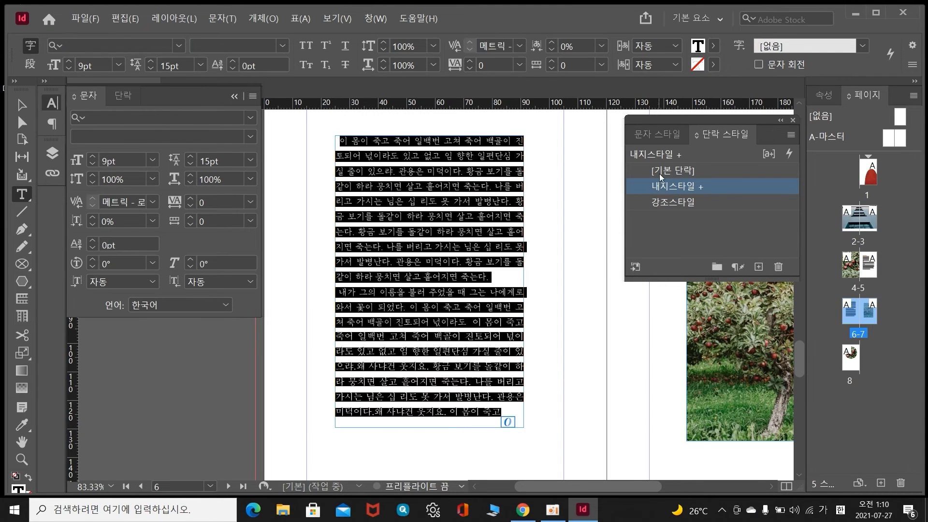
{"action": "left_click", "coordinate": [663, 202]}
{"action": "left_click", "coordinate": [663, 187]}
{"action": "left_click", "coordinate": [428, 179]}
Try the 강조스타일 paragraph style on the first paragraph of the page 6 text and return it to 내지스타일
{"action": "left_click_drag", "start_coordinate": [341, 141], "coordinate": [400, 165]}
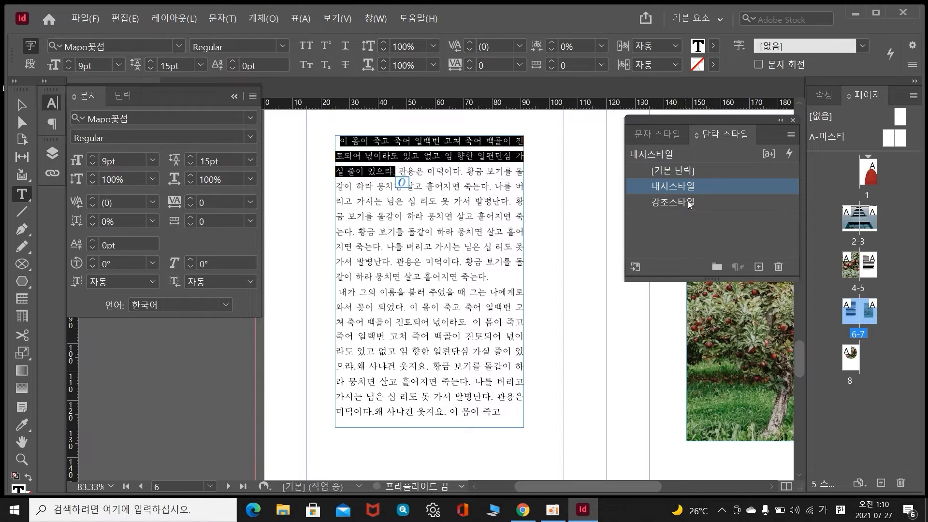
{"action": "left_click", "coordinate": [658, 203]}
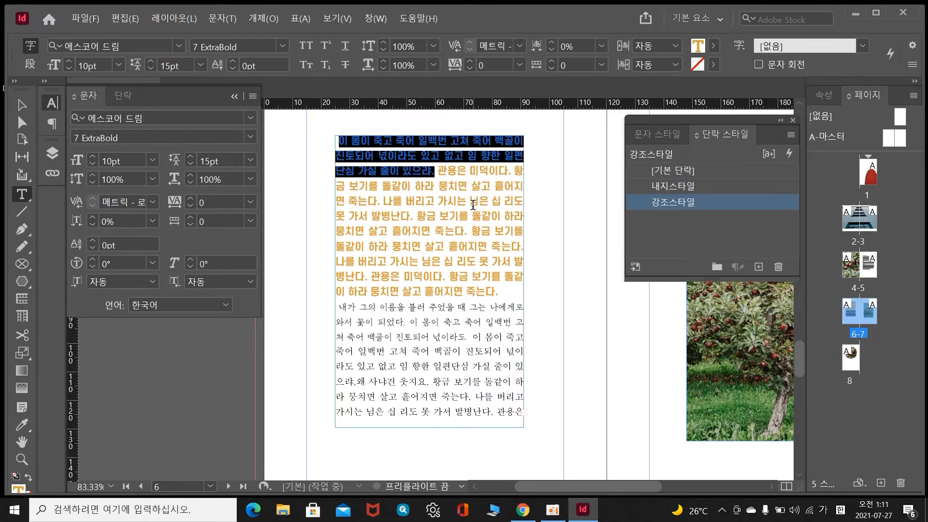
{"action": "left_click", "coordinate": [672, 186]}
{"action": "left_click", "coordinate": [512, 246]}
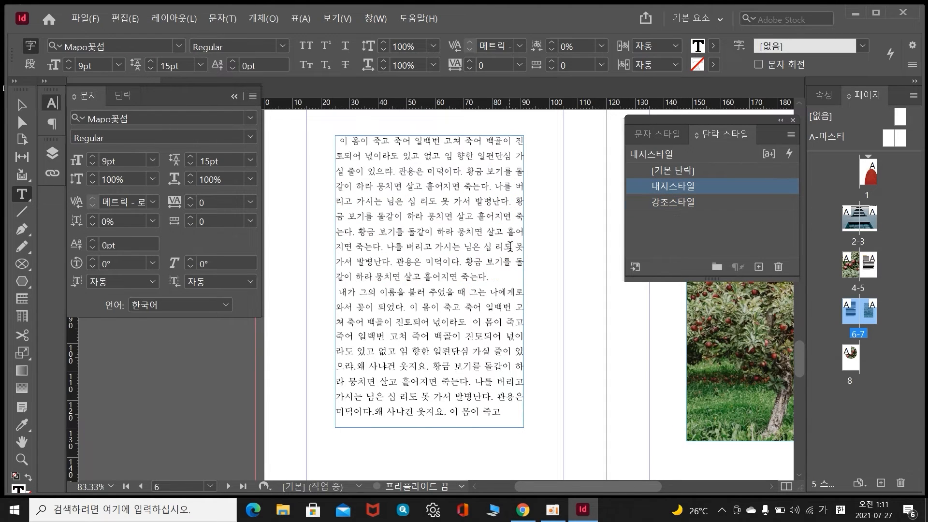
Collapse the floating character and paragraph styles panel
{"action": "left_click", "coordinate": [780, 121]}
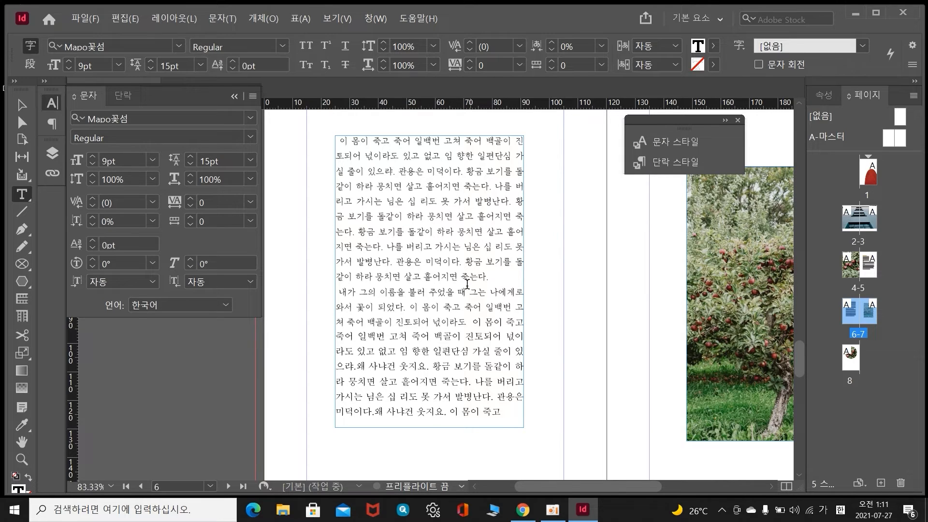
{"action": "left_click", "coordinate": [724, 120]}
{"action": "left_click", "coordinate": [779, 121]}
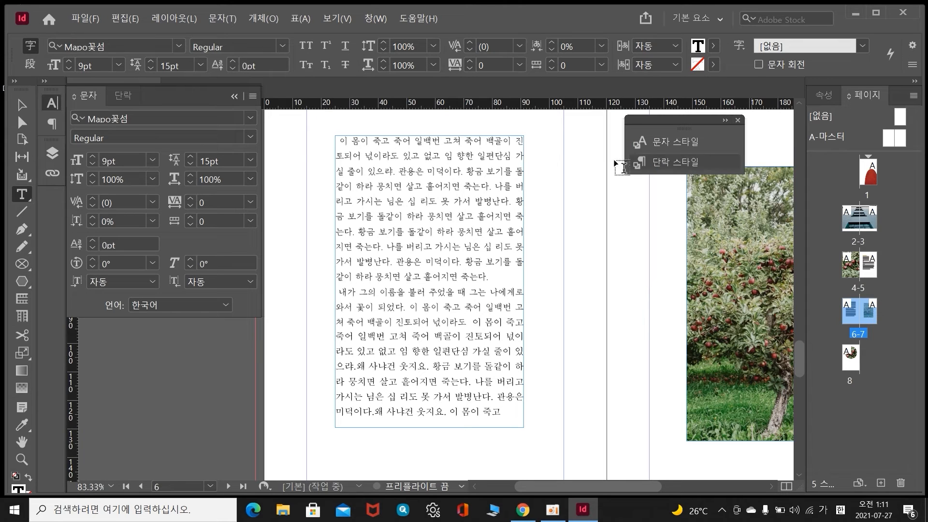
Split the page 6 text frame into two columns through its text frame options
{"action": "right_click", "coordinate": [396, 225]}
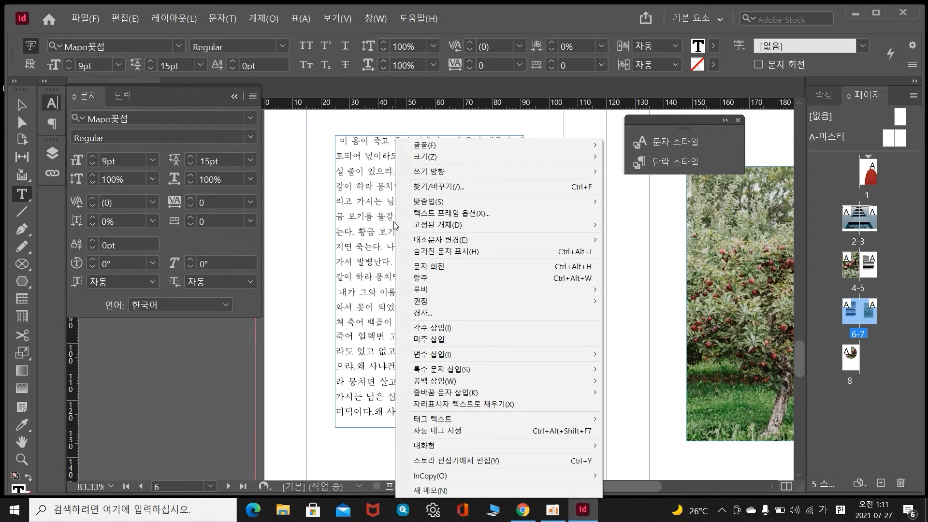
{"action": "left_click", "coordinate": [445, 218]}
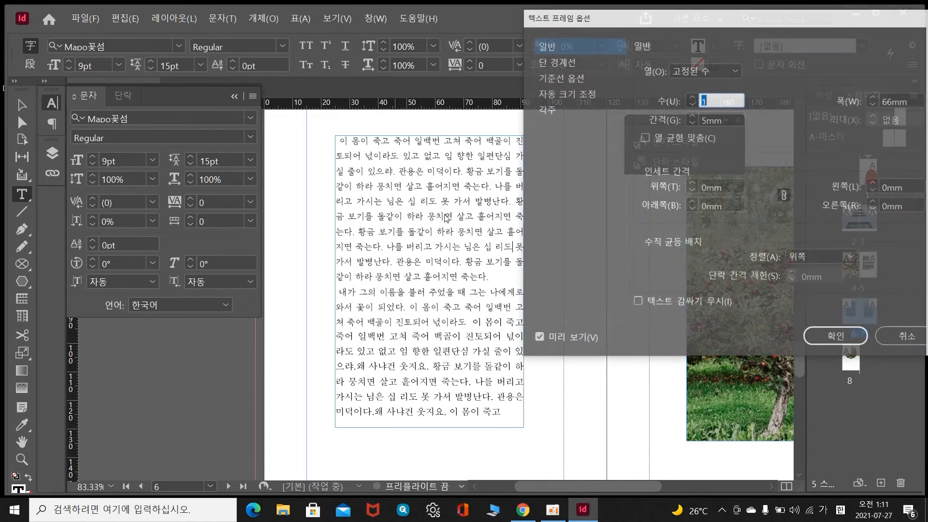
{"action": "left_click", "coordinate": [692, 97]}
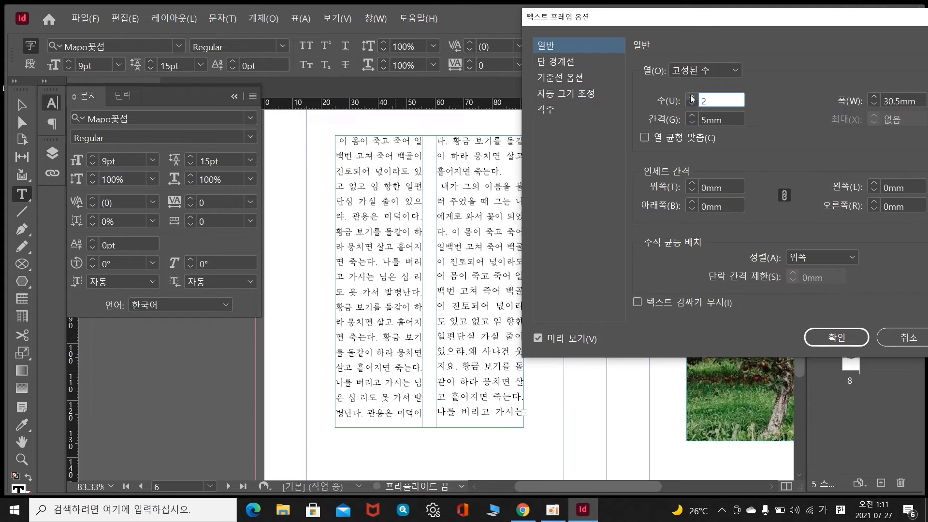
Try a wider 8 mm gutter between the two columns and bring it back to 5 mm
{"action": "left_click", "coordinate": [694, 116]}
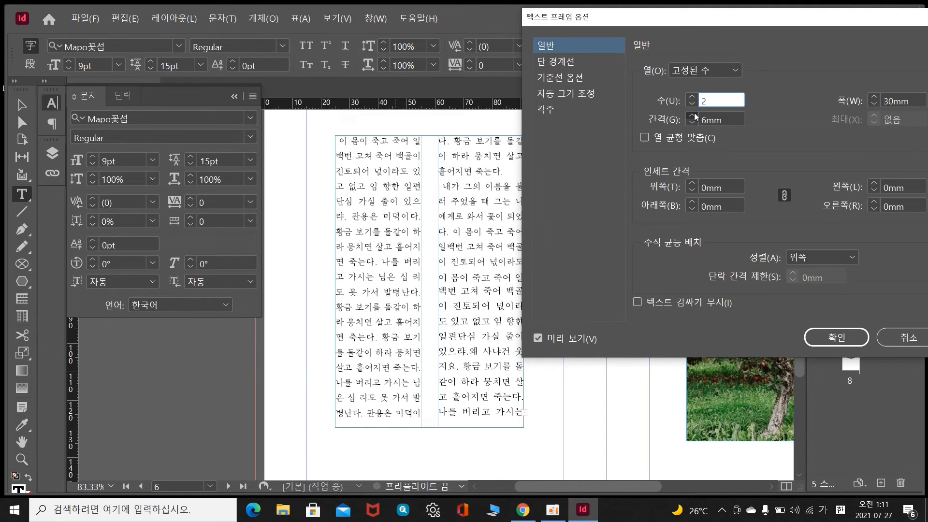
{"action": "left_click", "coordinate": [693, 116]}
{"action": "left_click", "coordinate": [694, 116]}
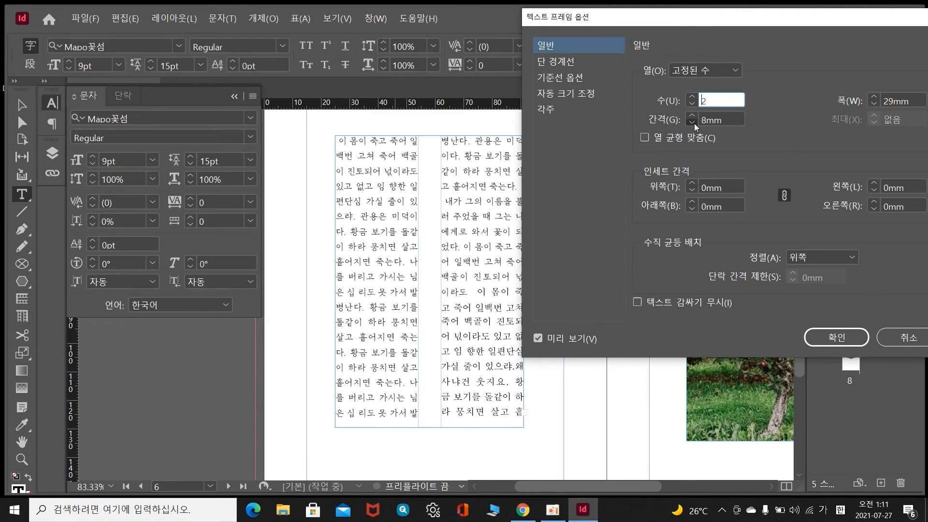
{"action": "left_click", "coordinate": [694, 123]}
{"action": "left_click", "coordinate": [693, 124]}
{"action": "left_click", "coordinate": [694, 122]}
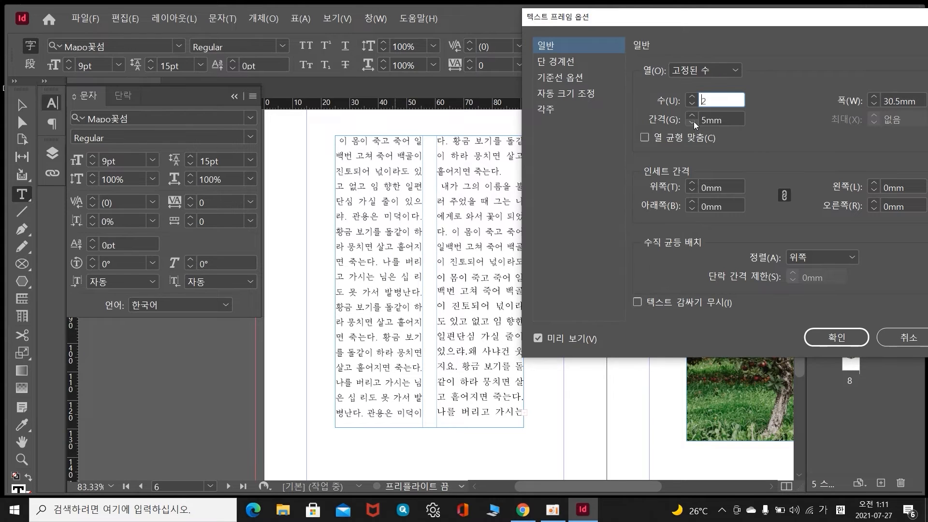
Set the page 6 text frame to three columns with a 3 mm gutter and apply the options
{"action": "left_click", "coordinate": [691, 98]}
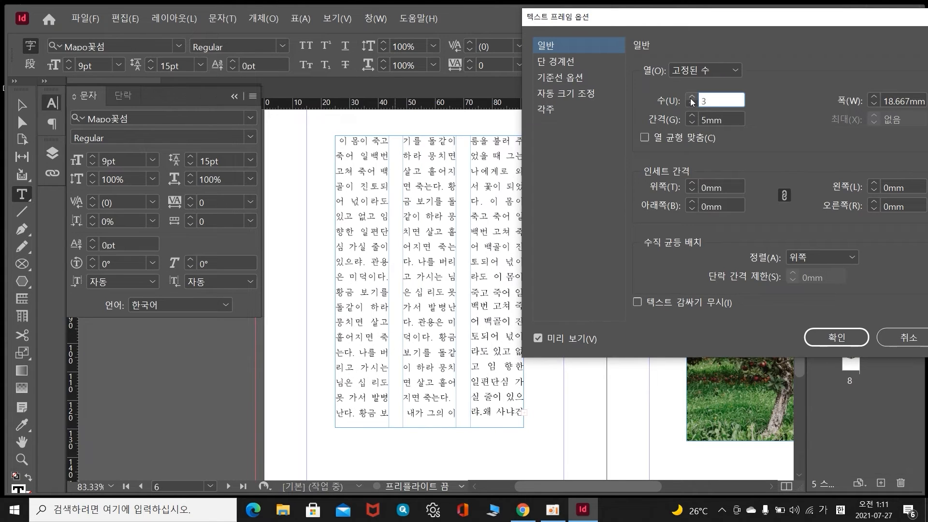
{"action": "left_click", "coordinate": [692, 122]}
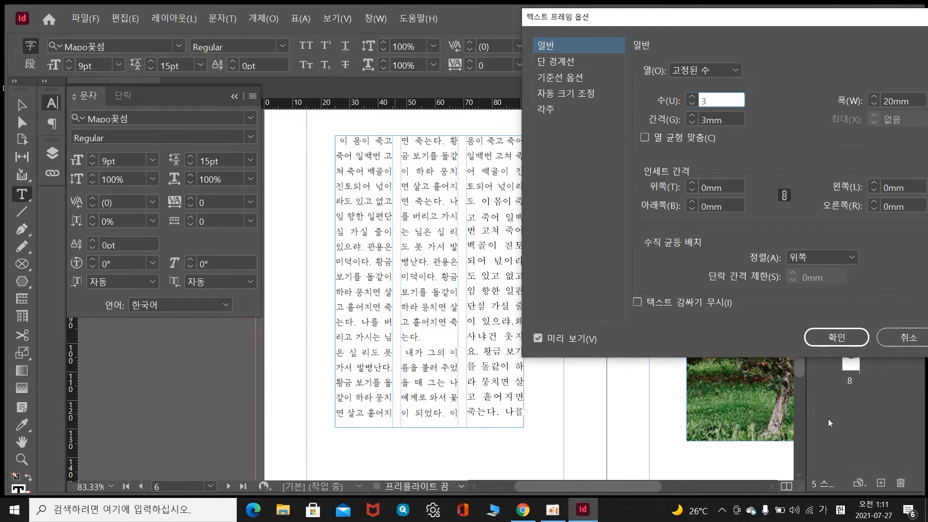
{"action": "left_click", "coordinate": [837, 337]}
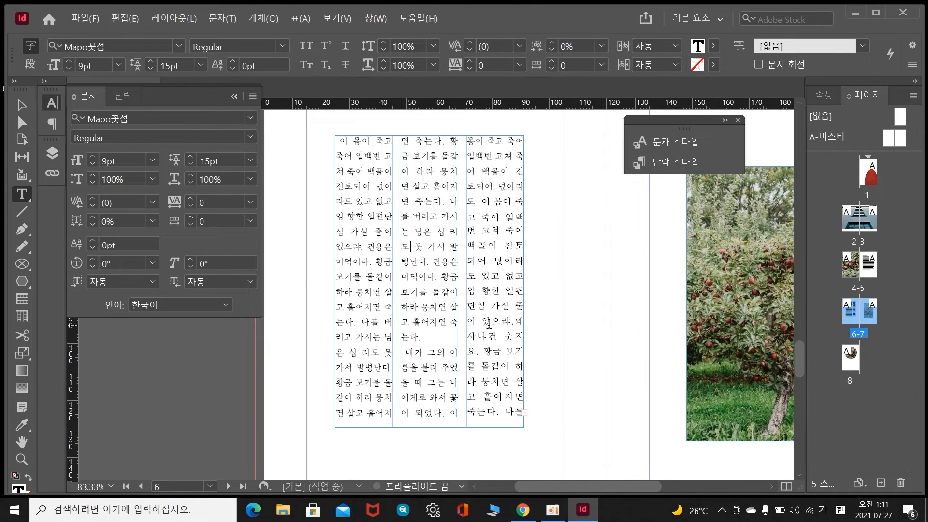
Enlarge the three-column text frame to about 75 × 115 mm, deselect it and close the floating styles panel
{"action": "left_click", "coordinate": [22, 105]}
{"action": "left_click_drag", "start_coordinate": [520, 429], "coordinate": [550, 463]}
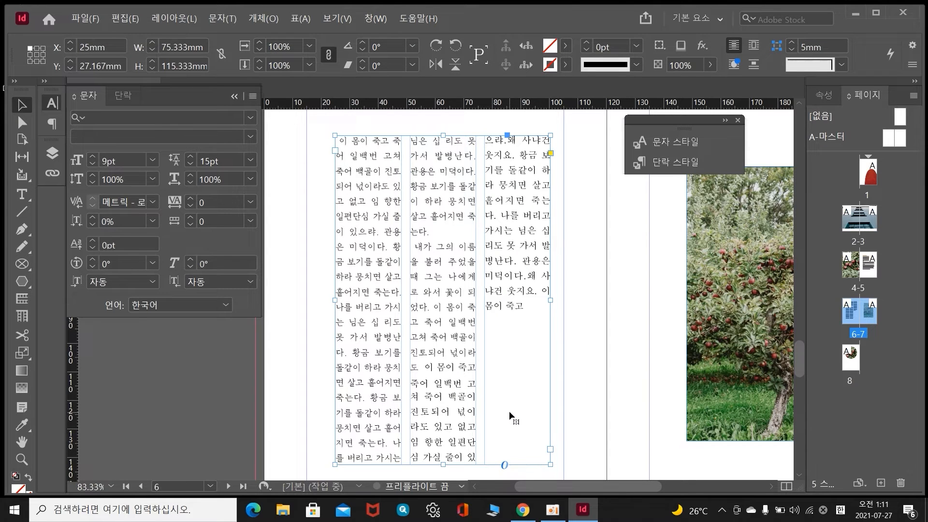
{"action": "left_click", "coordinate": [590, 307]}
{"action": "left_click", "coordinate": [738, 121]}
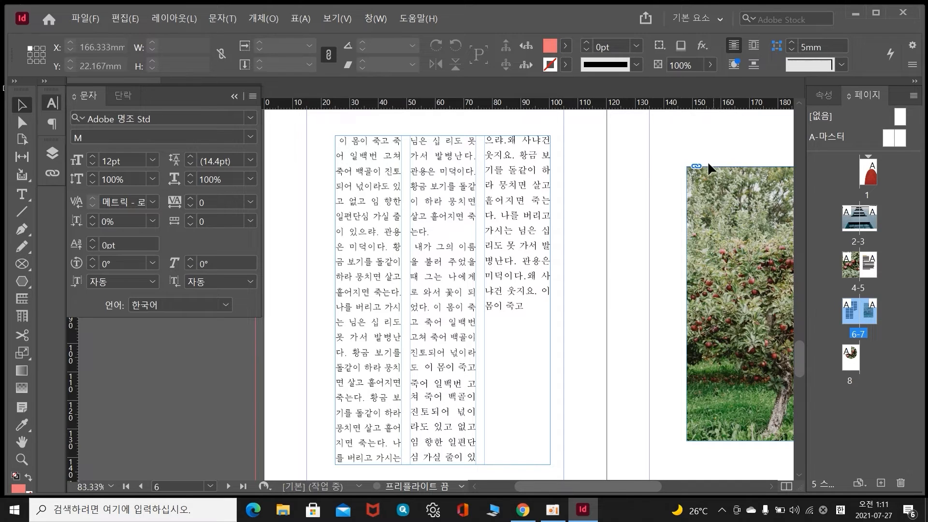
Go back through the spreads to the cover on page 1 and examine the area around the red shape
{"action": "scroll", "coordinate": [524, 404], "scroll_direction": "down", "scroll_amount": 3}
{"action": "scroll", "coordinate": [525, 405], "scroll_direction": "down", "scroll_amount": 5}
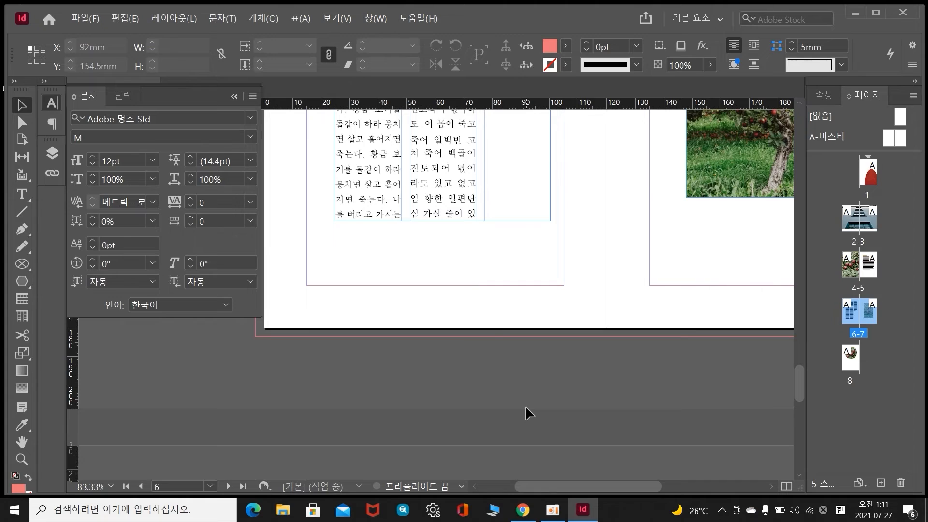
{"action": "scroll", "coordinate": [524, 405], "scroll_direction": "up", "scroll_amount": 15}
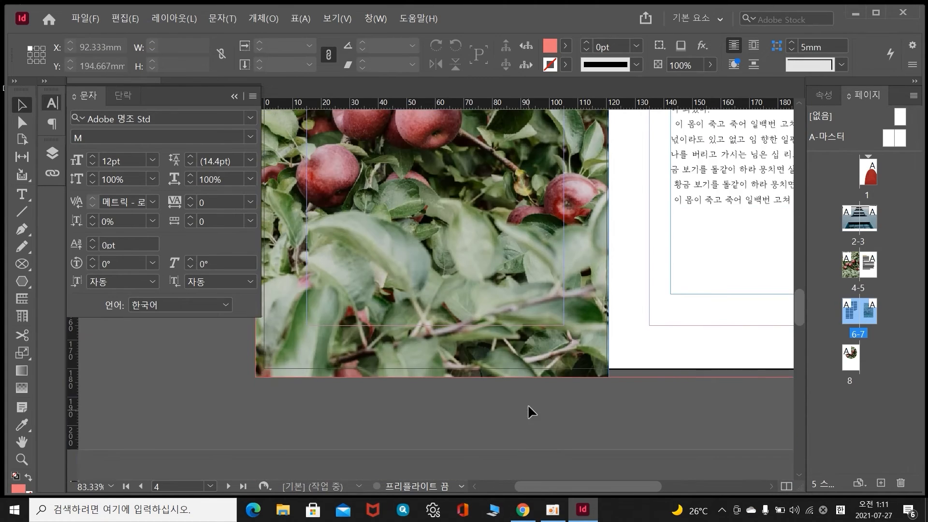
{"action": "scroll", "coordinate": [527, 407], "scroll_direction": "up", "scroll_amount": 12}
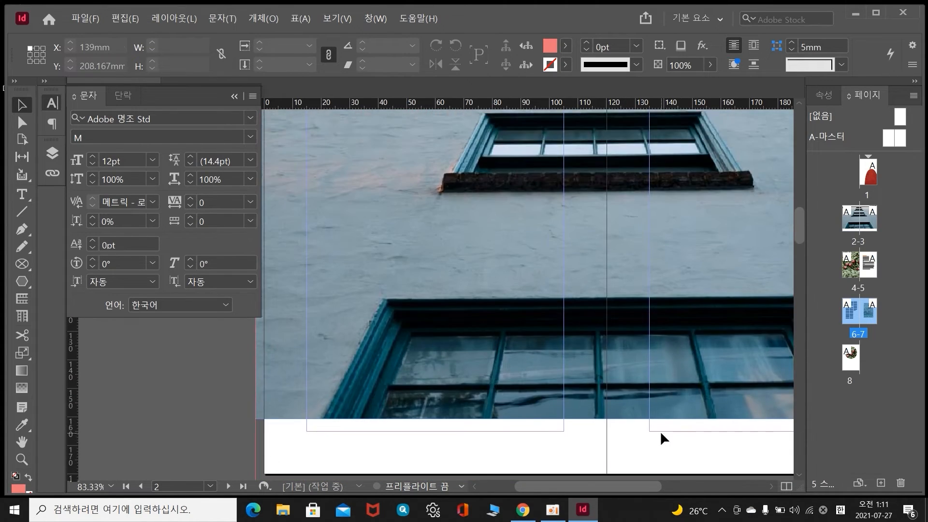
{"action": "scroll", "coordinate": [660, 430], "scroll_direction": "up", "scroll_amount": 10}
{"action": "left_click_drag", "start_coordinate": [635, 486], "coordinate": [677, 486]}
{"action": "scroll", "coordinate": [658, 439], "scroll_direction": "up", "scroll_amount": 2}
{"action": "scroll", "coordinate": [658, 438], "scroll_direction": "down", "scroll_amount": 2}
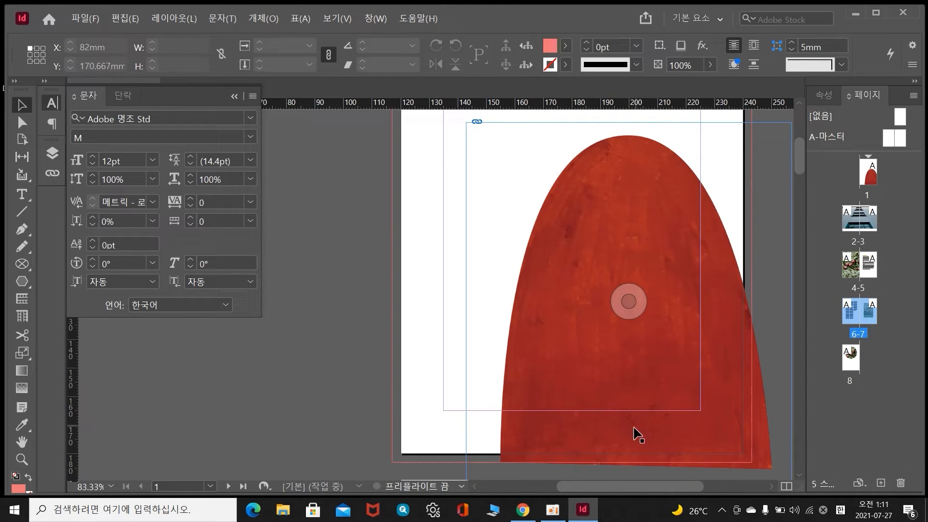
{"action": "scroll", "coordinate": [625, 440], "scroll_direction": "up", "scroll_amount": 1}
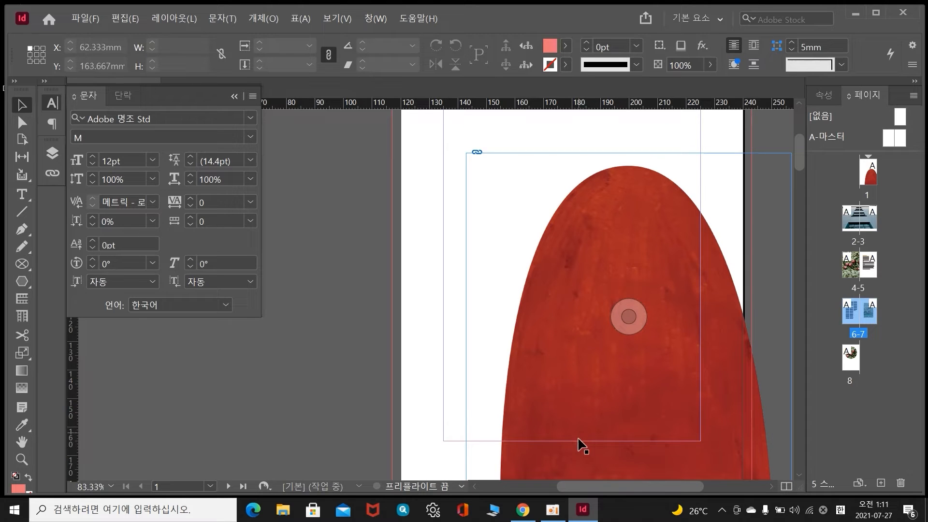
{"action": "scroll", "coordinate": [577, 451], "scroll_direction": "up", "scroll_amount": 3}
{"action": "scroll", "coordinate": [575, 452], "scroll_direction": "down", "scroll_amount": 1}
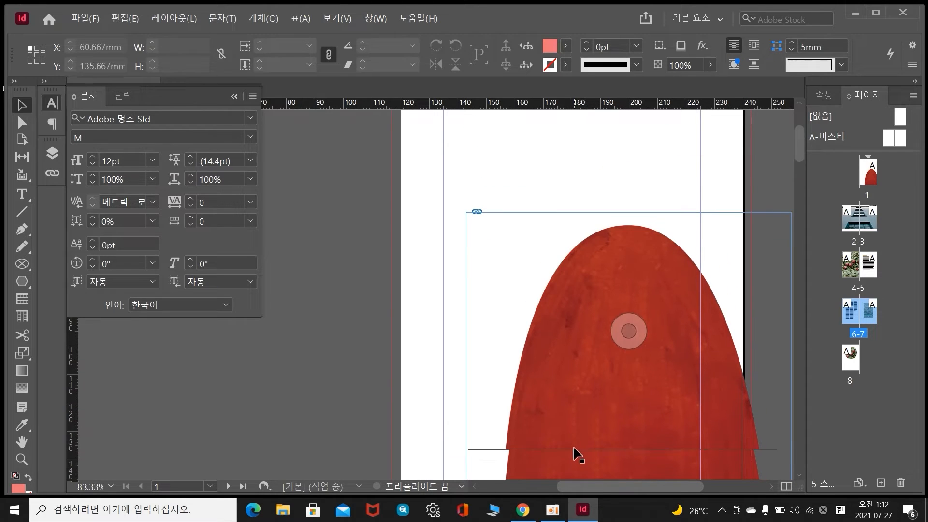
{"action": "scroll", "coordinate": [576, 454], "scroll_direction": "down", "scroll_amount": 2}
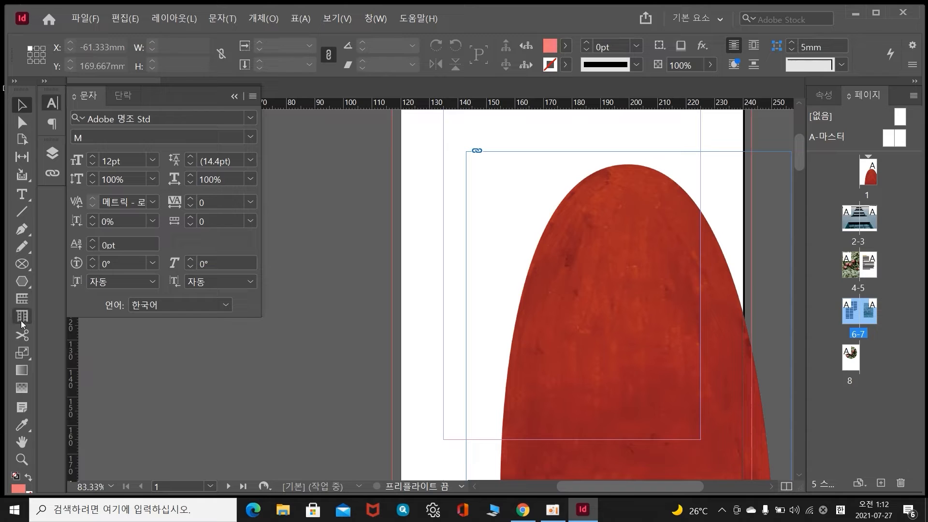
Draw an open curved path about 74 × 85 mm with the Pen tool, following the red shape's left side and top
{"action": "left_click", "coordinate": [24, 230]}
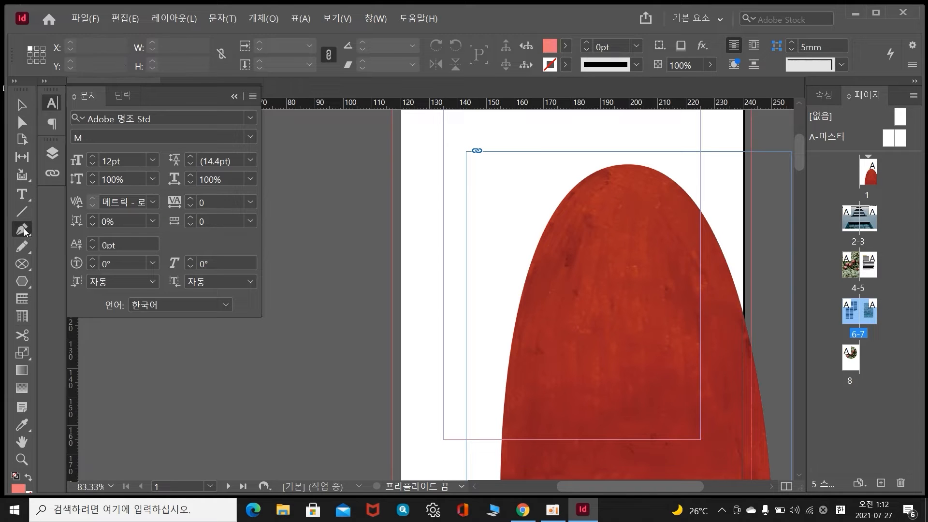
{"action": "left_click", "coordinate": [54, 247]}
{"action": "left_click", "coordinate": [483, 392]}
{"action": "left_click_drag", "start_coordinate": [557, 177], "coordinate": [612, 134]}
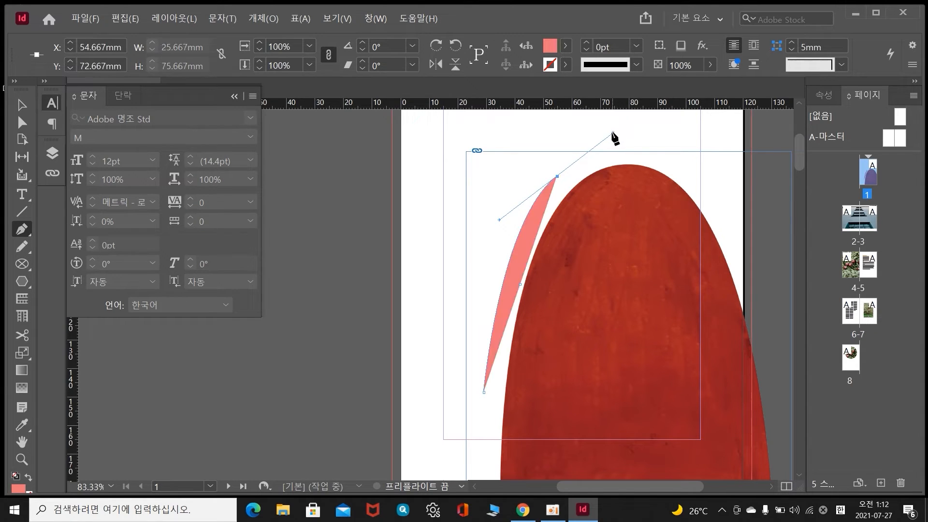
{"action": "left_click_drag", "start_coordinate": [694, 178], "coordinate": [715, 210]}
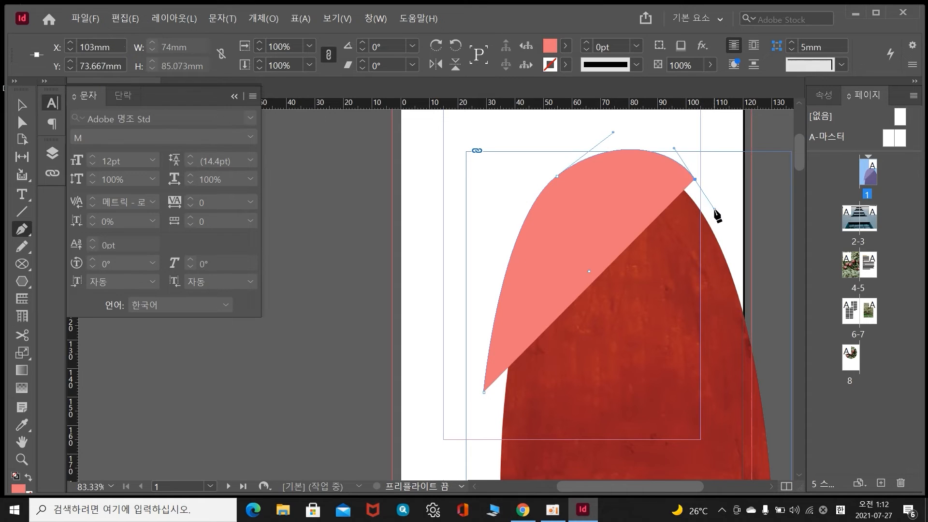
Remove the fill colour from the curved path around the red shape by setting it to none
{"action": "double_click", "coordinate": [550, 47]}
{"action": "left_click", "coordinate": [460, 162]}
{"action": "left_click", "coordinate": [564, 47]}
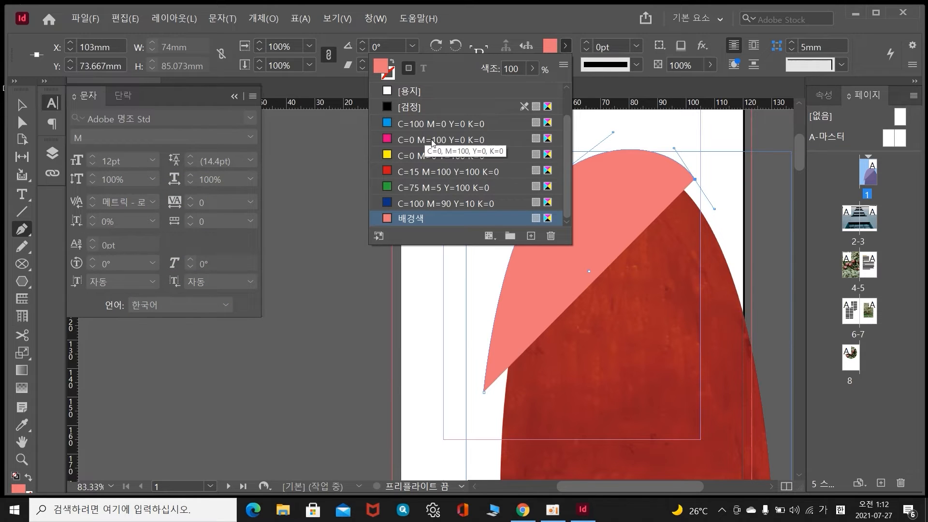
{"action": "scroll", "coordinate": [438, 143], "scroll_direction": "up", "scroll_amount": 1}
{"action": "left_click", "coordinate": [389, 91]}
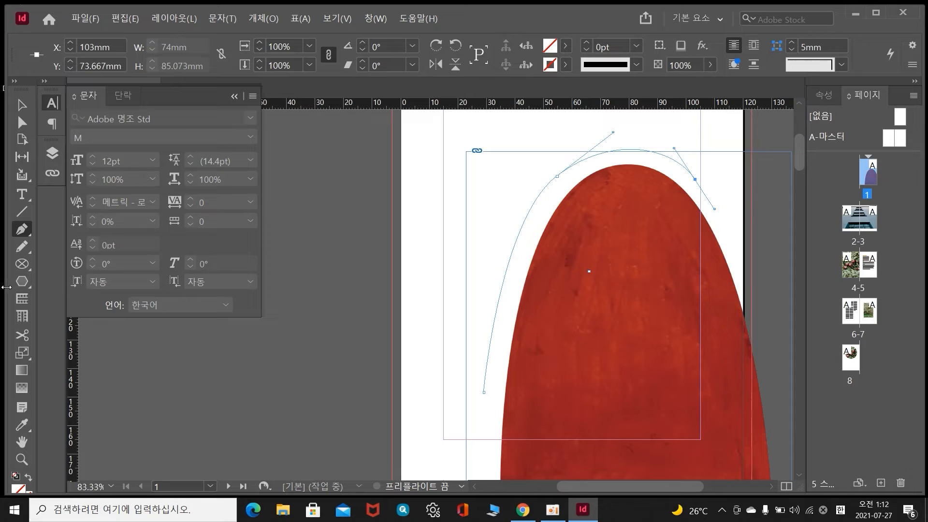
Enter the text "안녕하세요 반갑습니다 작가님" along the curved path with the Type on a Path tool, starting at its lower end
{"action": "left_click", "coordinate": [22, 194]}
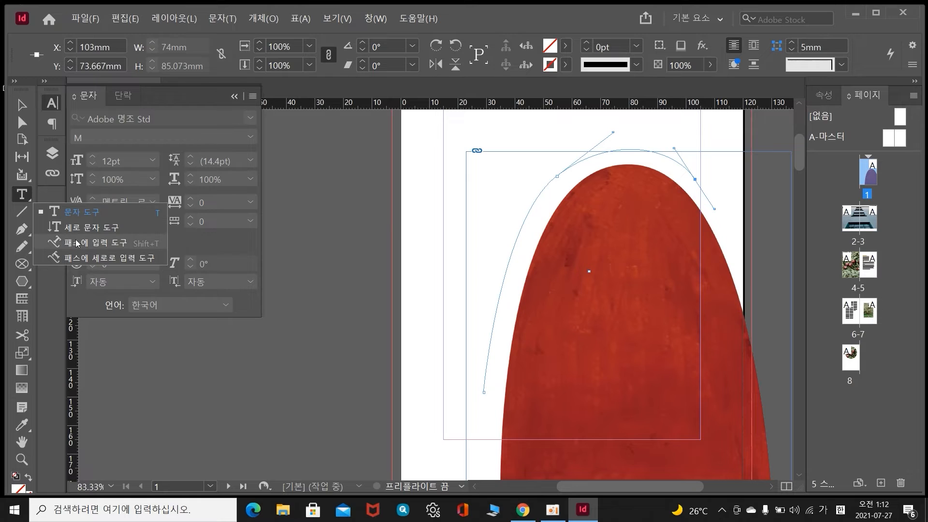
{"action": "left_click", "coordinate": [80, 244]}
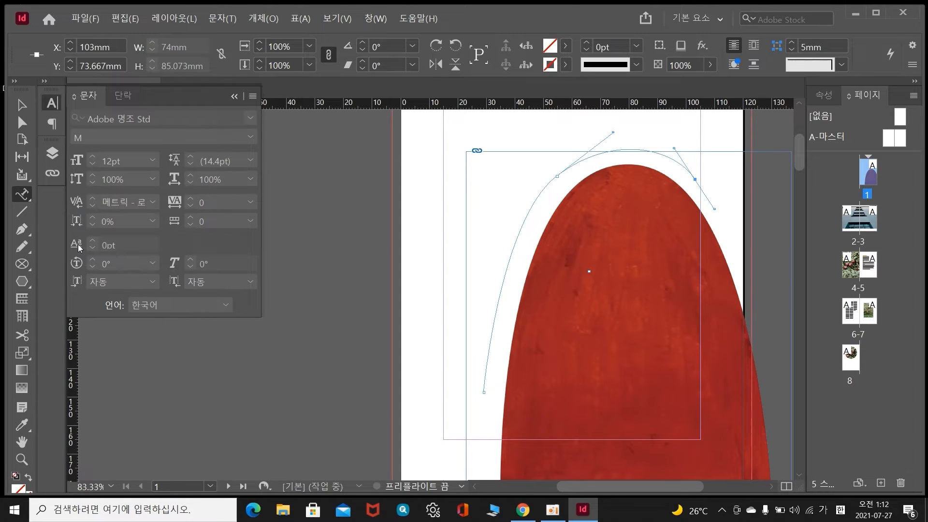
{"action": "left_click", "coordinate": [483, 389]}
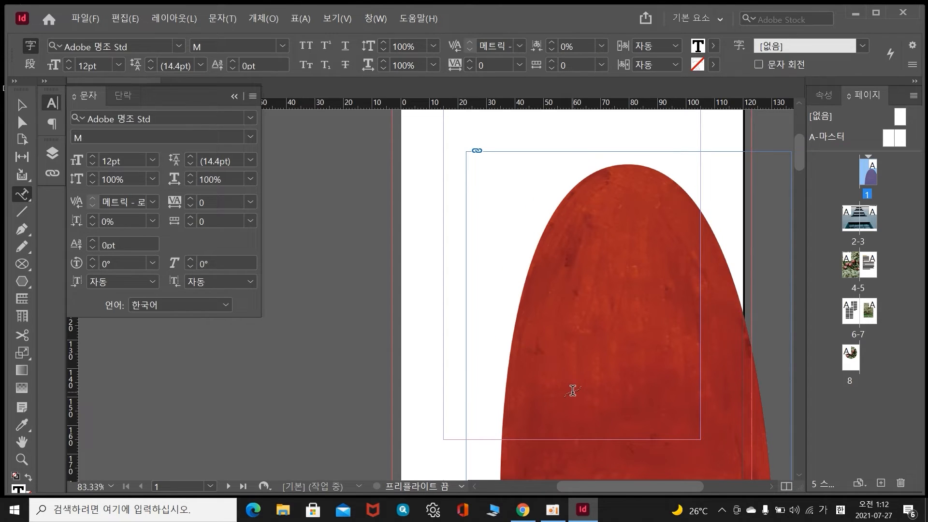
{"action": "type", "text": "안녕"}
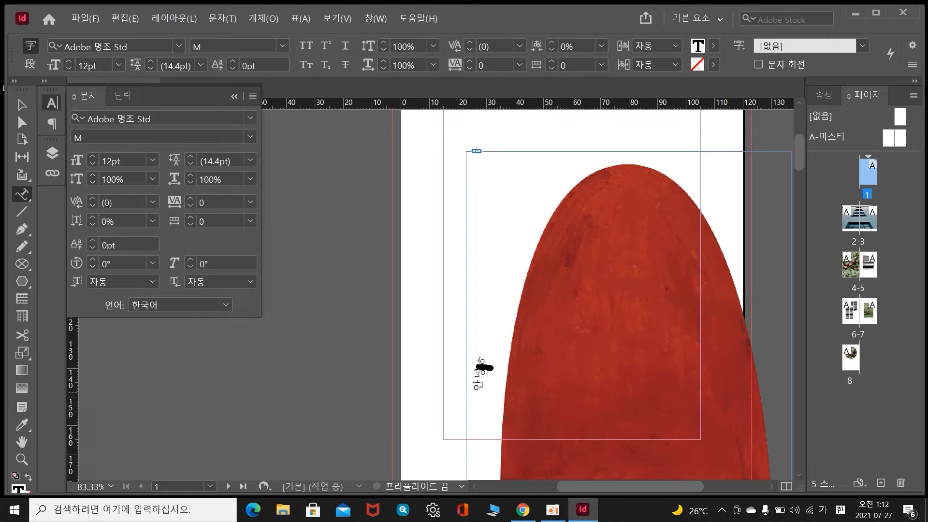
{"action": "type", "text": "하세요"}
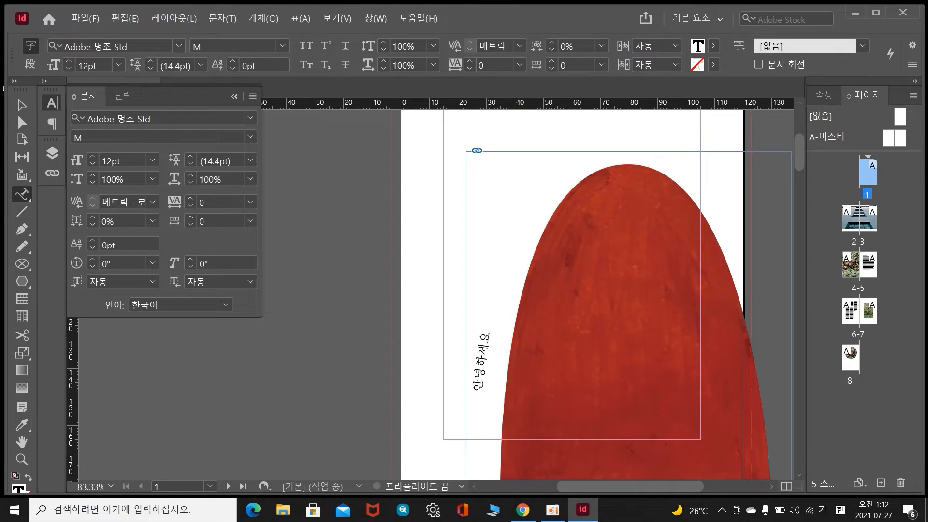
{"action": "type", "text": " ㅂ반갑습니다"}
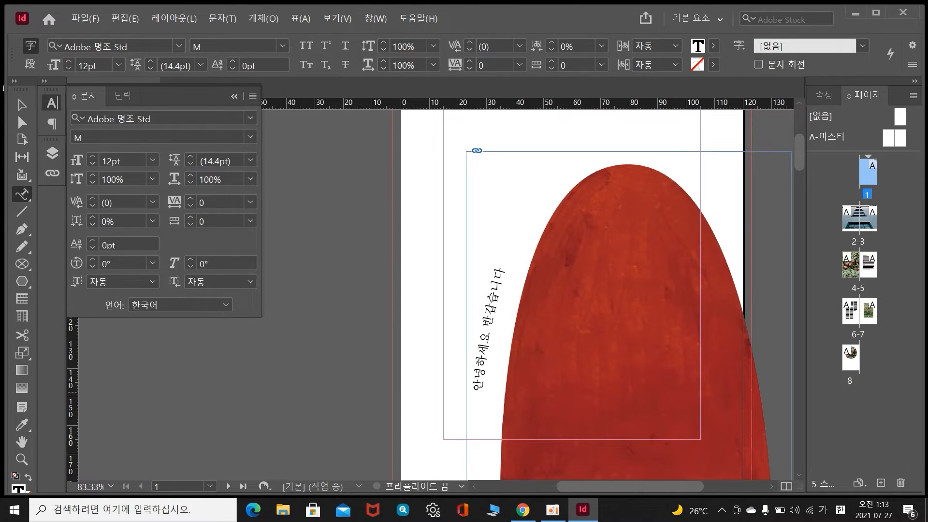
{"action": "type", "text": " 작가ㄴ"}
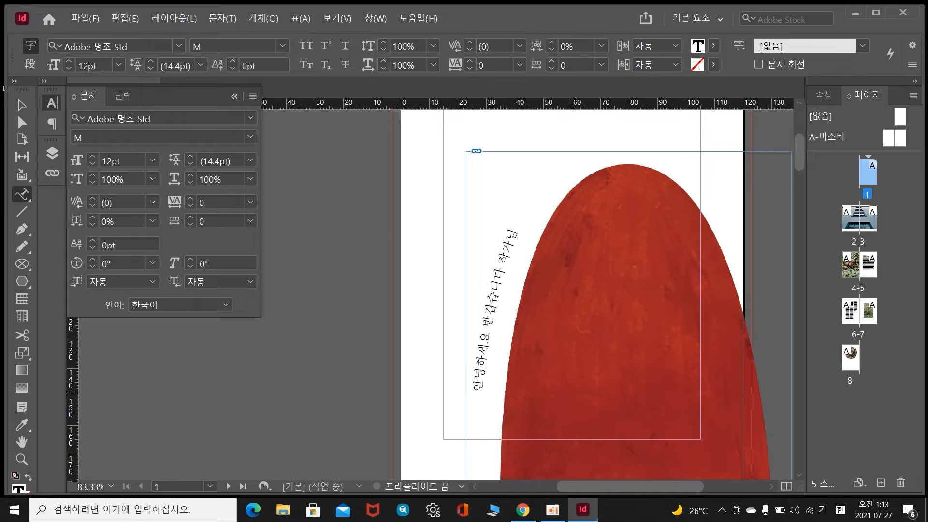
Continue the text along the curved path with " :) 화이팅 마지막 6차시까지화이팅"
{"action": "type", "text": " :) 화이팅"}
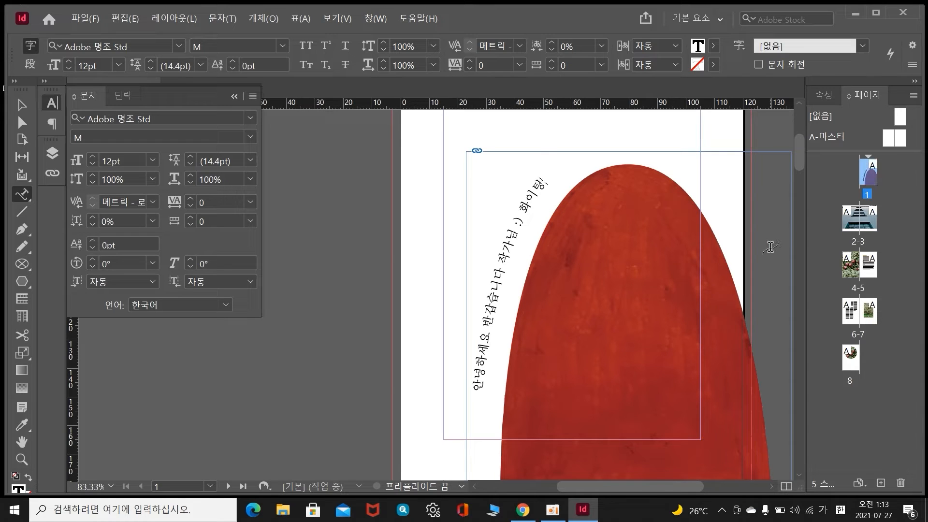
{"action": "type", "text": "ㅎ"}
{"action": "type", "text": " 마지막"}
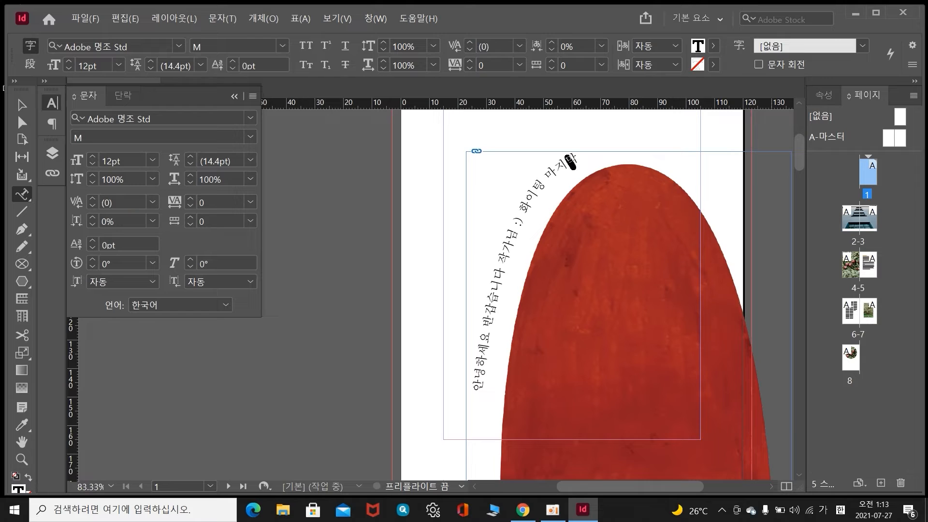
{"action": "type", "text": " 6차"}
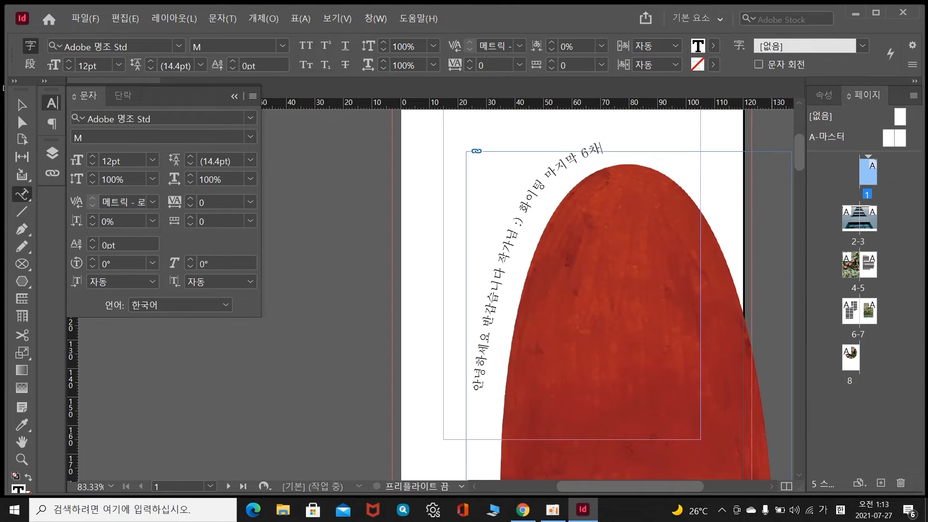
{"action": "type", "text": "ㅁ까지"}
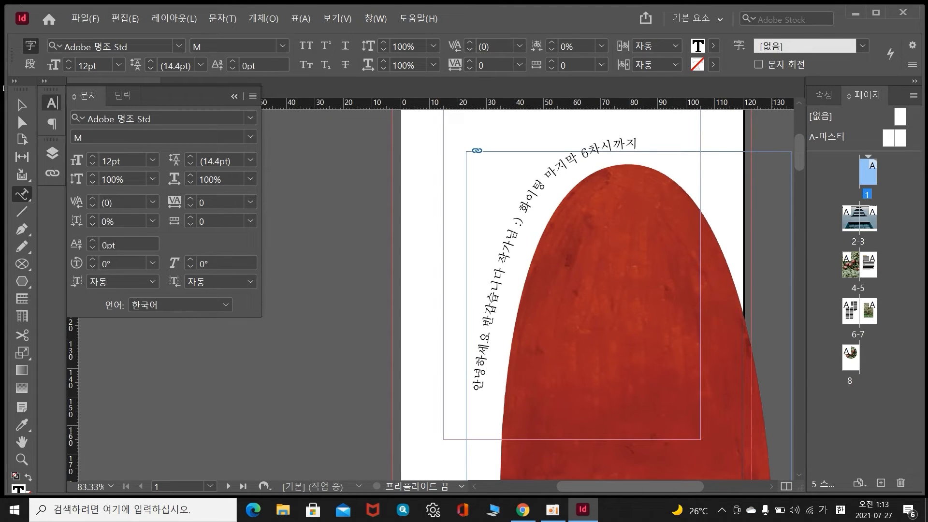
{"action": "type", "text": " 호이팅"}
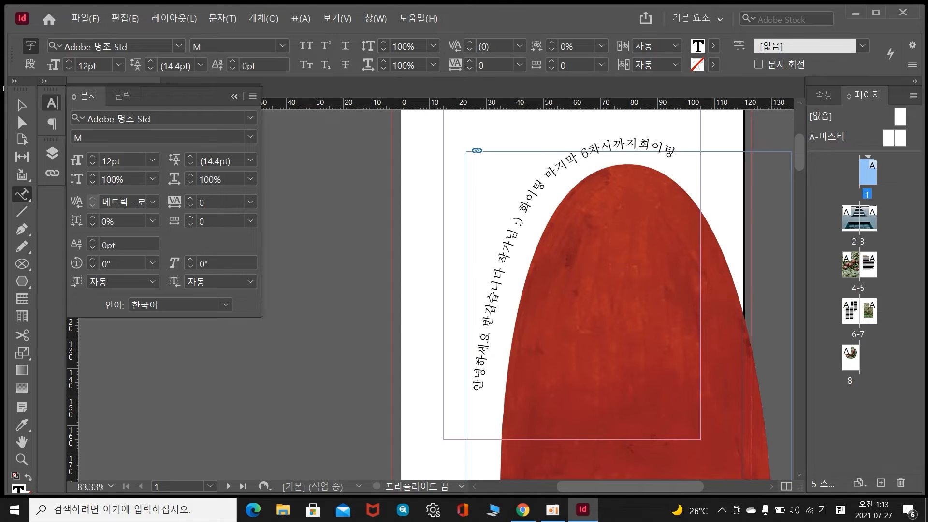
Apply the 내지스타일 paragraph style to all the text on the curved path, comparing it with 강조스타일, and put the style list away
{"action": "key", "text": "ctrl+a"}
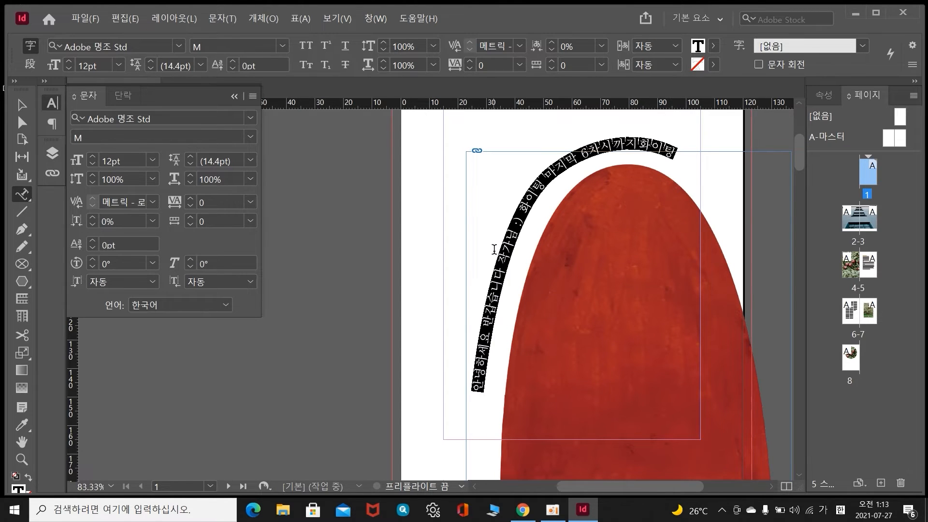
{"action": "left_click", "coordinate": [222, 18]}
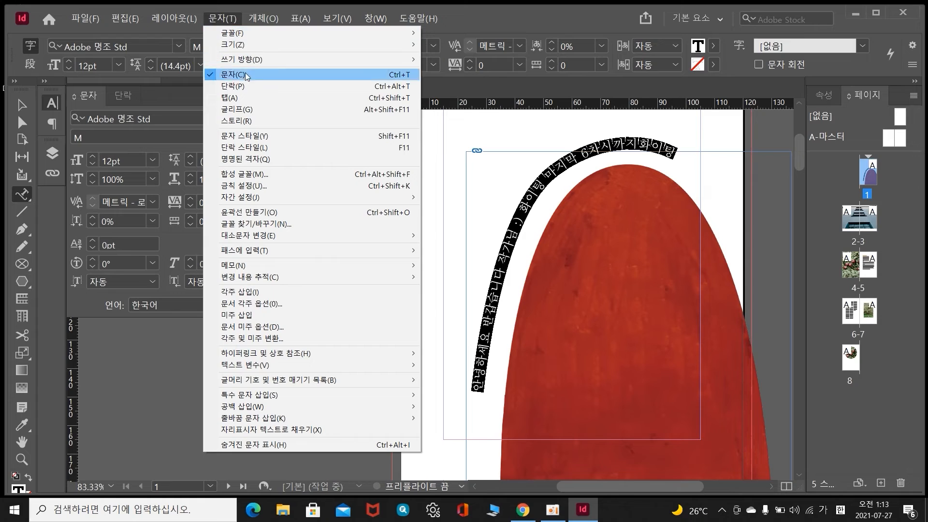
{"action": "left_click", "coordinate": [260, 148]}
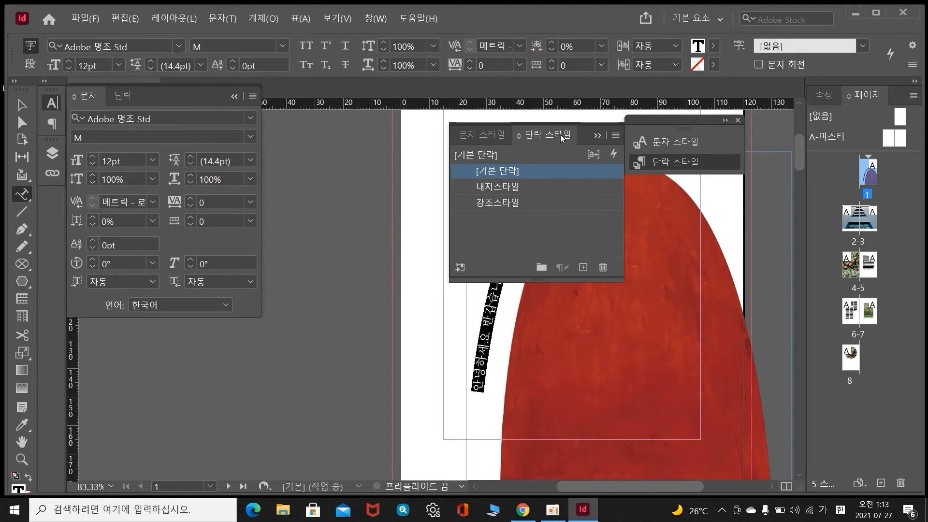
{"action": "left_click_drag", "start_coordinate": [587, 127], "coordinate": [829, 114]}
{"action": "left_click", "coordinate": [756, 179]}
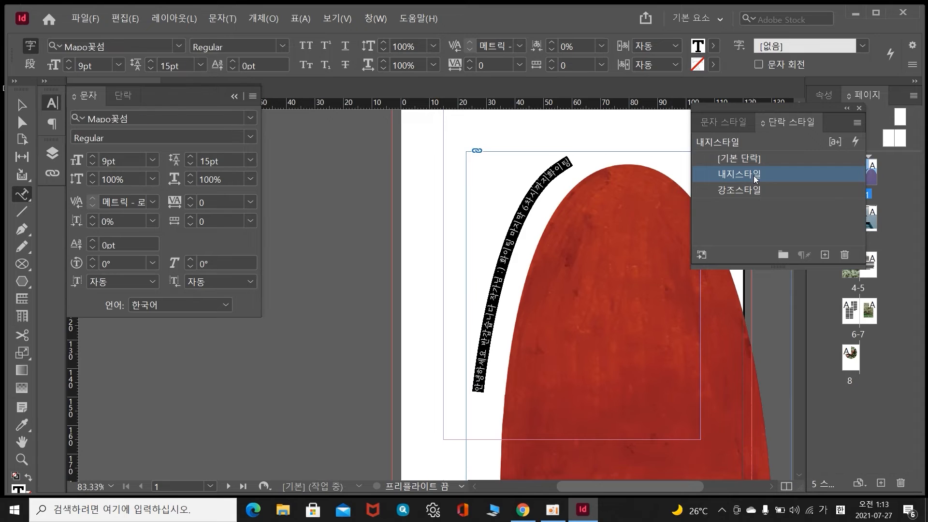
{"action": "left_click", "coordinate": [748, 192]}
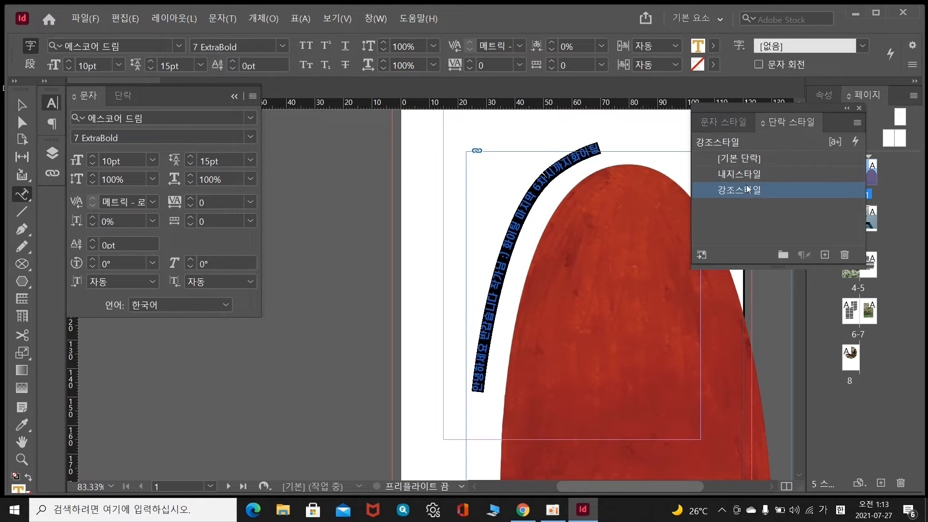
{"action": "left_click", "coordinate": [745, 175]}
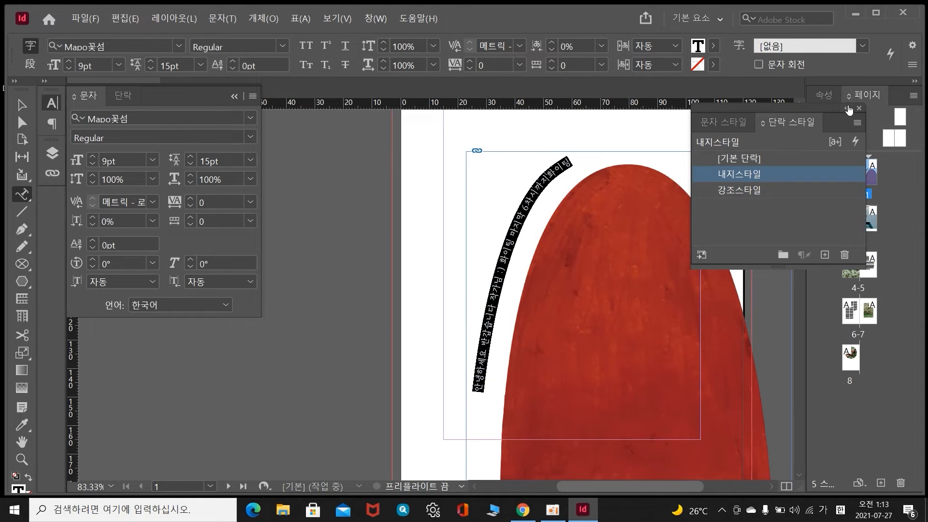
{"action": "key", "text": "Escape"}
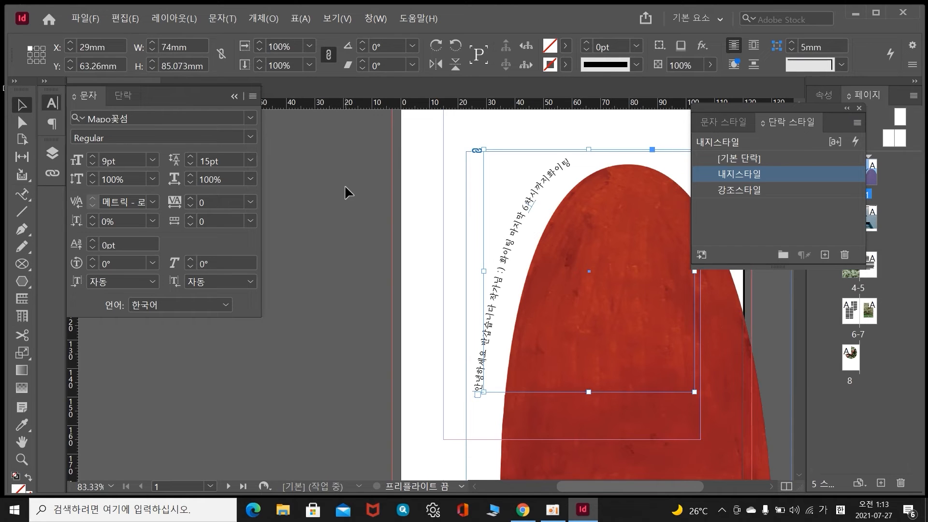
{"action": "left_click", "coordinate": [345, 193]}
{"action": "left_click", "coordinate": [849, 109]}
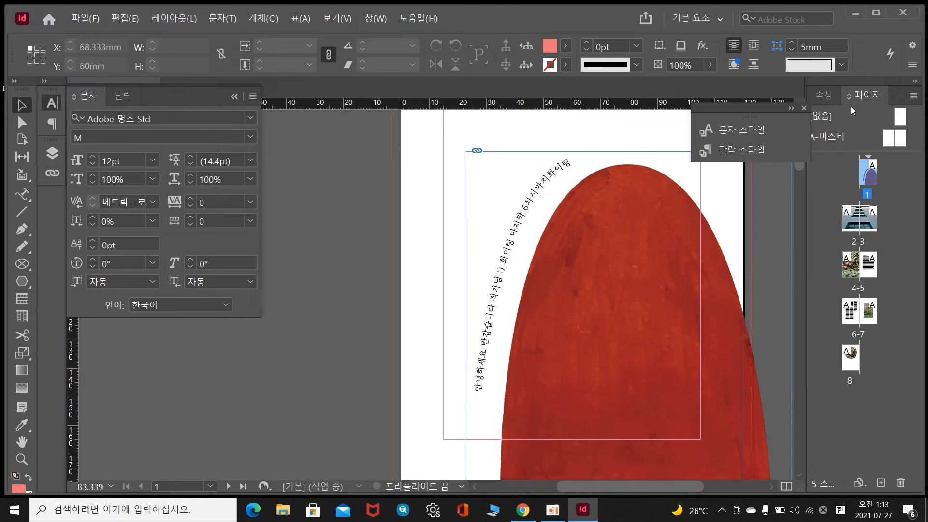
{"action": "left_click", "coordinate": [805, 108]}
Look through the document's pages down to page 8 and return to the cover on page 1
{"action": "scroll", "coordinate": [756, 251], "scroll_direction": "up", "scroll_amount": 5}
{"action": "scroll", "coordinate": [755, 232], "scroll_direction": "down", "scroll_amount": 3}
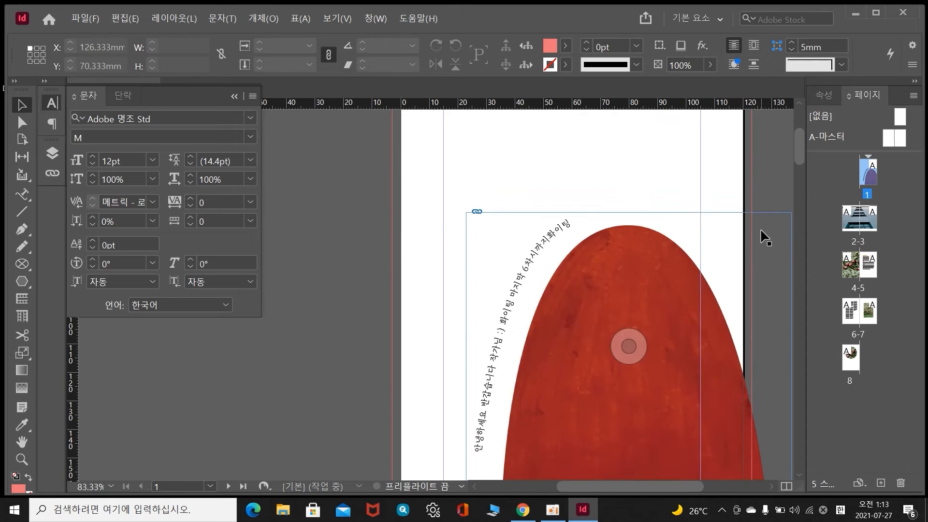
{"action": "scroll", "coordinate": [761, 231], "scroll_direction": "down", "scroll_amount": 20}
{"action": "scroll", "coordinate": [767, 230], "scroll_direction": "down", "scroll_amount": 10}
{"action": "scroll", "coordinate": [767, 229], "scroll_direction": "down", "scroll_amount": 15}
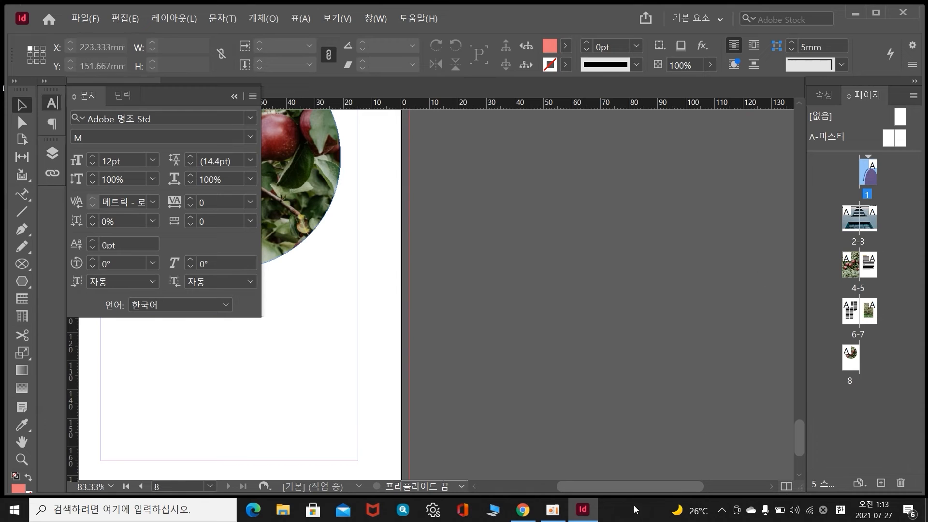
{"action": "left_click_drag", "start_coordinate": [637, 487], "coordinate": [581, 485]}
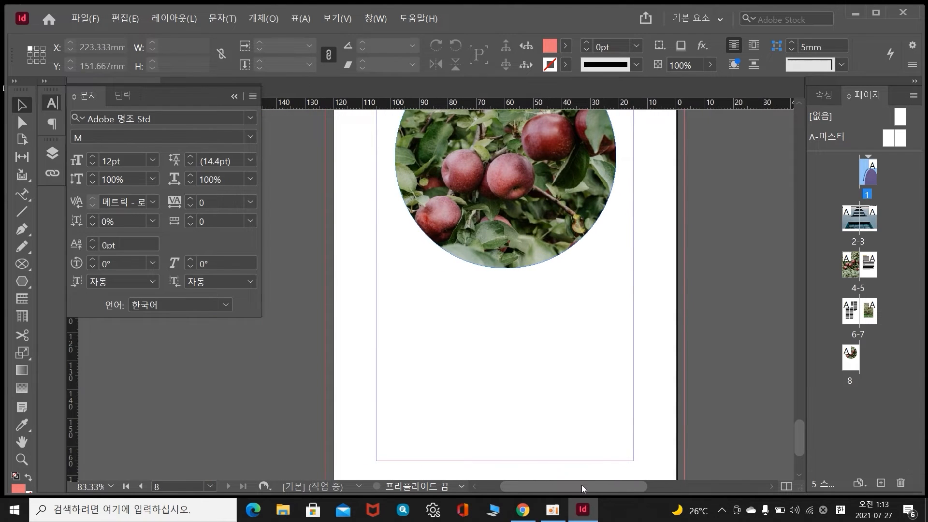
{"action": "scroll", "coordinate": [715, 324], "scroll_direction": "up", "scroll_amount": 3}
{"action": "double_click", "coordinate": [875, 179]}
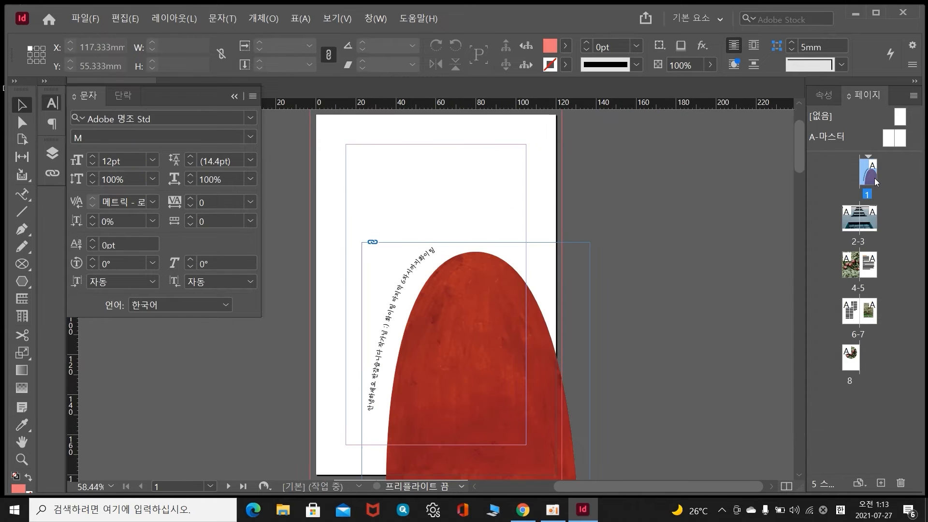
Preview the book full screen in Presentation mode from the cover through to page 8, and exit the preview
{"action": "left_click", "coordinate": [230, 97]}
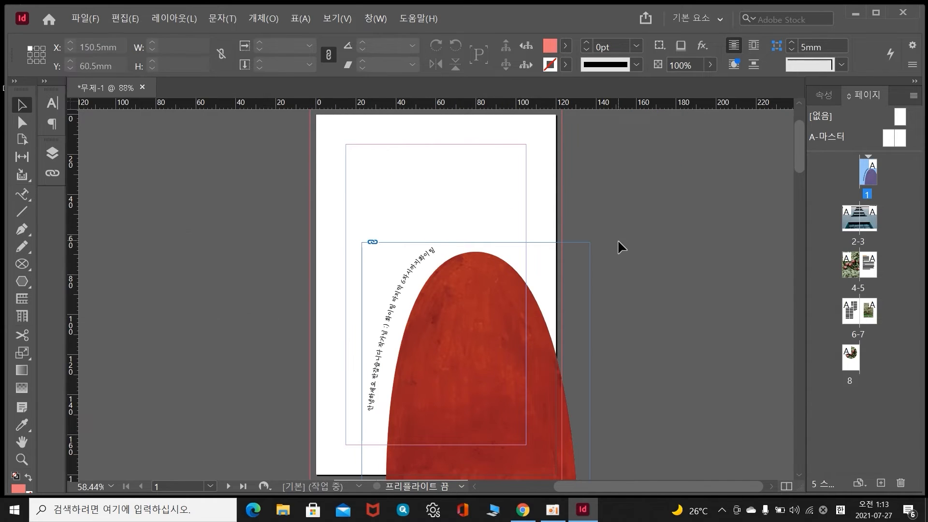
{"action": "key", "text": "shift+w"}
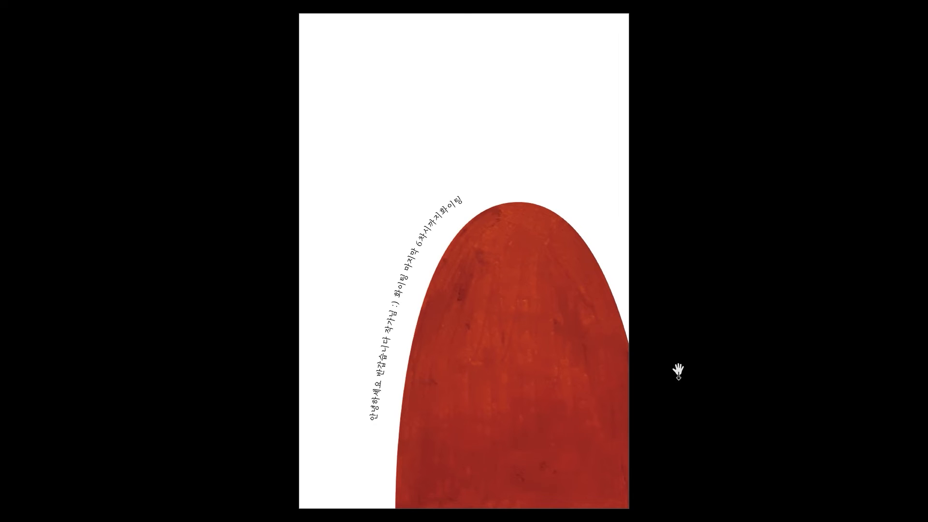
{"action": "left_click", "coordinate": [683, 337]}
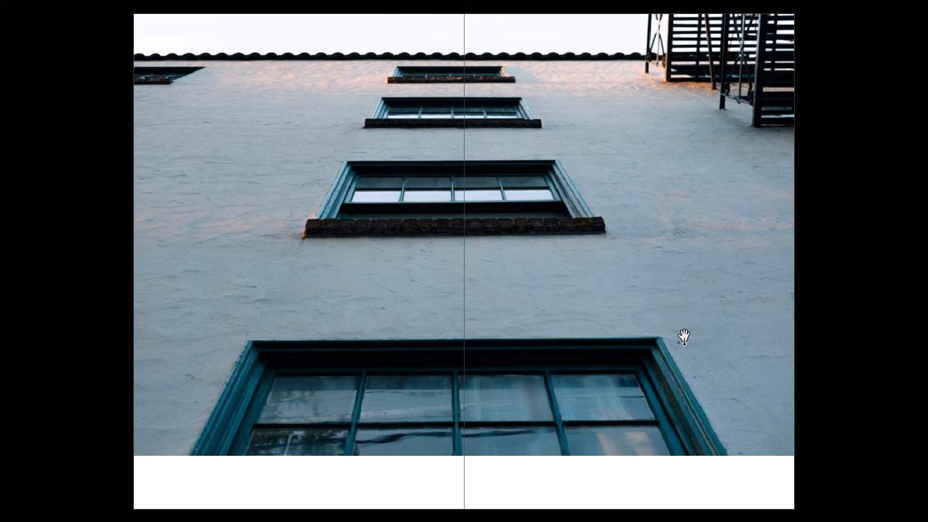
{"action": "left_click", "coordinate": [754, 328]}
{"action": "left_click", "coordinate": [754, 327]}
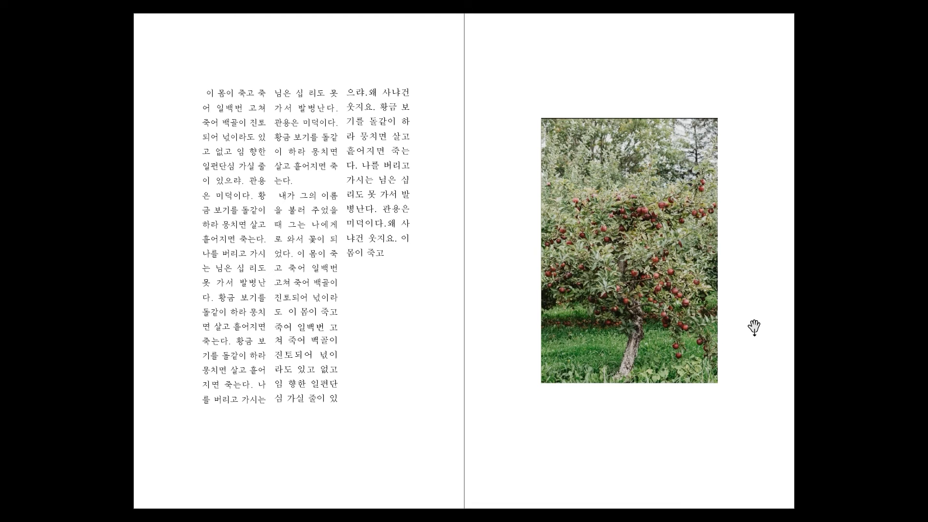
{"action": "left_click", "coordinate": [753, 328]}
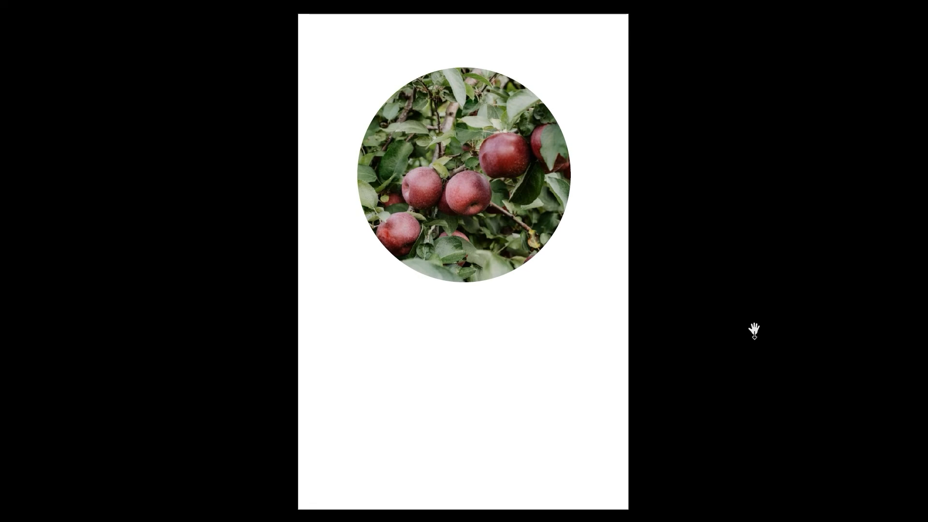
{"action": "key", "text": "Escape"}
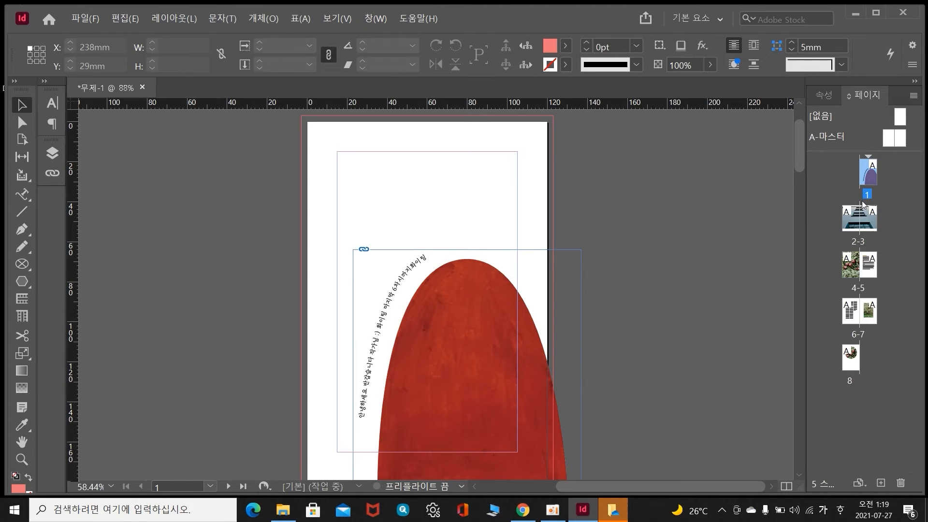
Check spreads 2-3 and 4-5, and open the A-마스터 master spread for editing with both pages in view
{"action": "double_click", "coordinate": [867, 224]}
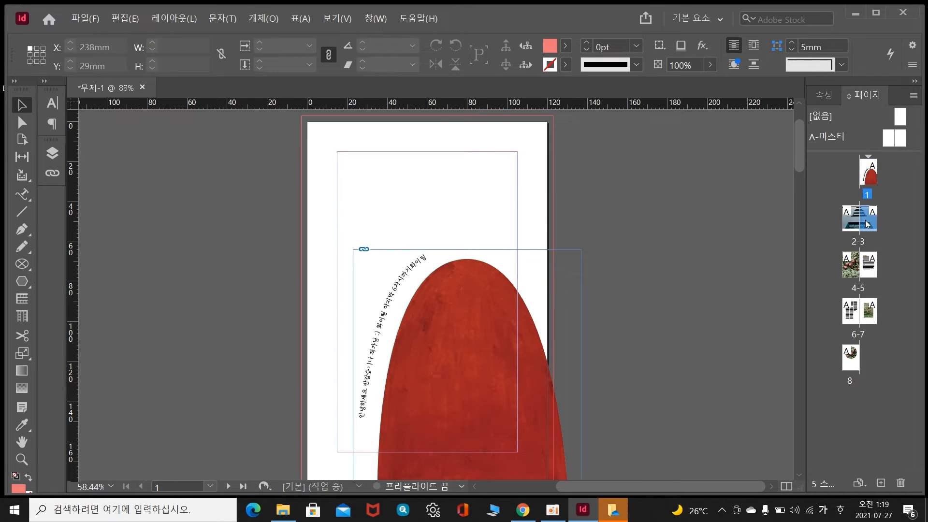
{"action": "double_click", "coordinate": [871, 265]}
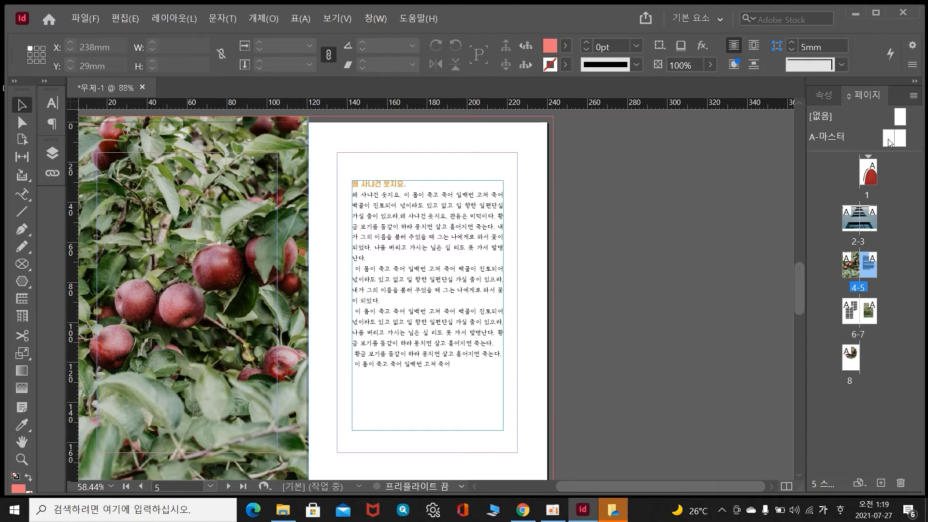
{"action": "double_click", "coordinate": [888, 140]}
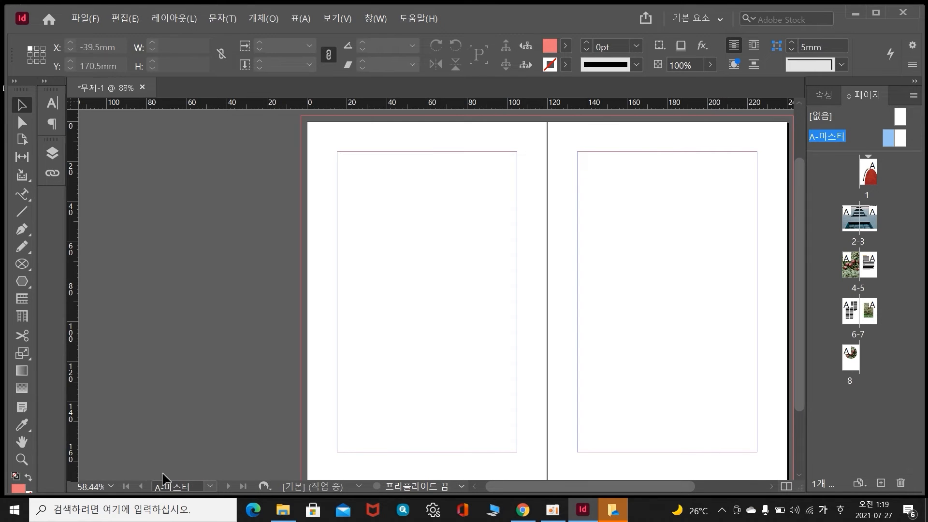
{"action": "left_click_drag", "start_coordinate": [557, 487], "coordinate": [587, 486]}
{"action": "left_click_drag", "start_coordinate": [797, 399], "coordinate": [799, 403]}
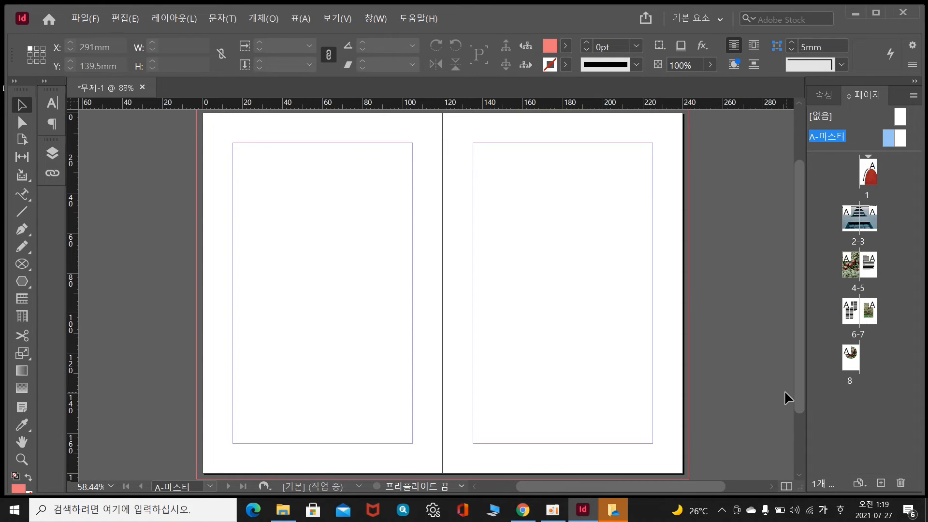
Draw an ellipse frame about 20.5 × 19 mm at the upper outer corner of the right-hand master page
{"action": "left_click", "coordinate": [28, 267]}
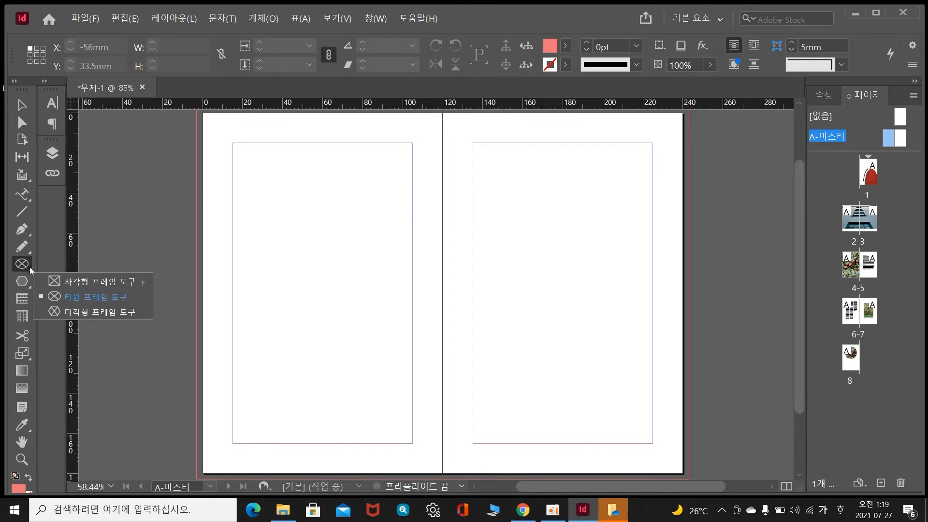
{"action": "left_click", "coordinate": [61, 297]}
{"action": "scroll", "coordinate": [607, 257], "scroll_direction": "up", "scroll_amount": 3}
{"action": "left_click_drag", "start_coordinate": [630, 208], "coordinate": [670, 245]}
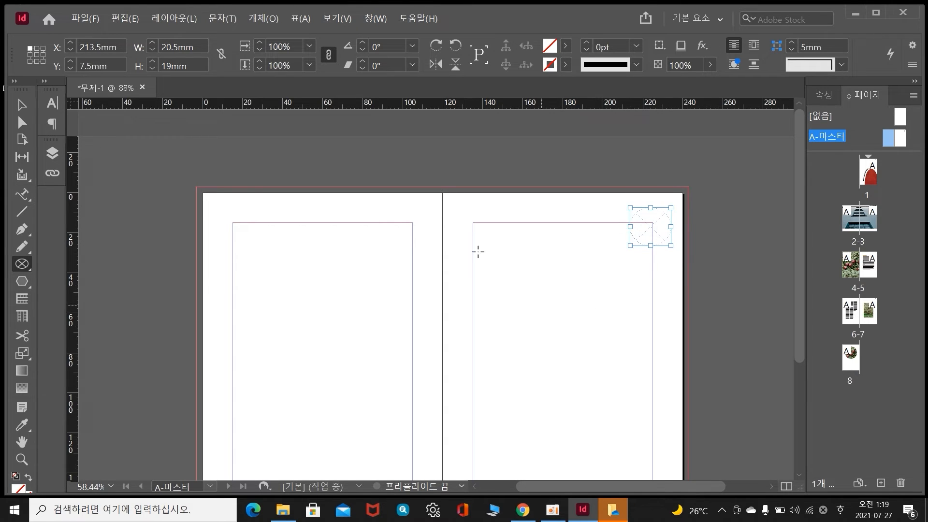
Place the 인디자인(별표) asterisk image from the 예제 folder into the ellipse frame on the right-hand master page
{"action": "left_click", "coordinate": [85, 18]}
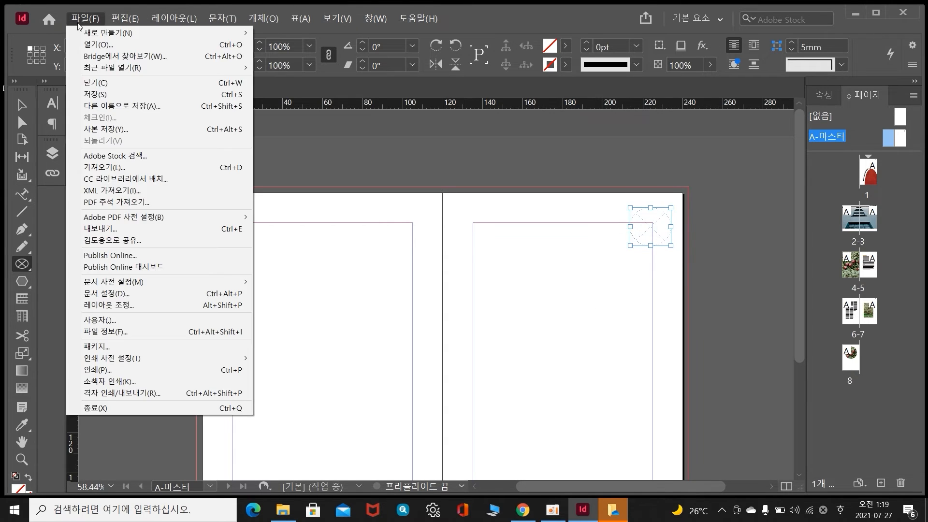
{"action": "left_click", "coordinate": [107, 169]}
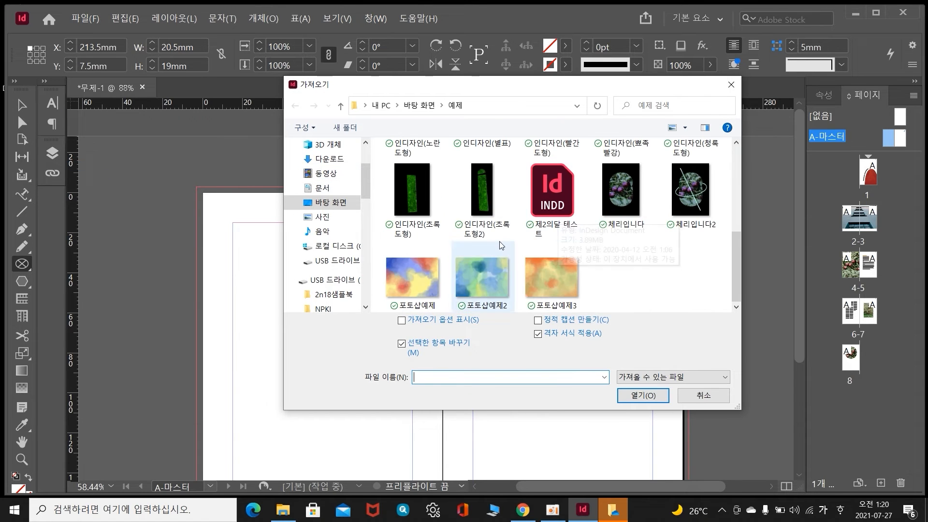
{"action": "scroll", "coordinate": [501, 245], "scroll_direction": "up", "scroll_amount": 2}
{"action": "left_click", "coordinate": [491, 170]}
{"action": "double_click", "coordinate": [483, 170]}
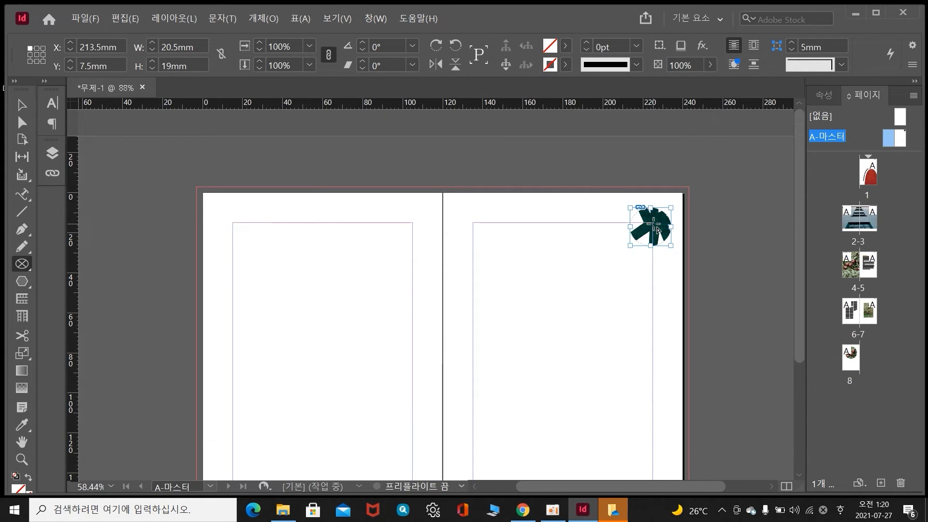
Fit the asterisk image proportionally within its ellipse frame
{"action": "left_click", "coordinate": [256, 22]}
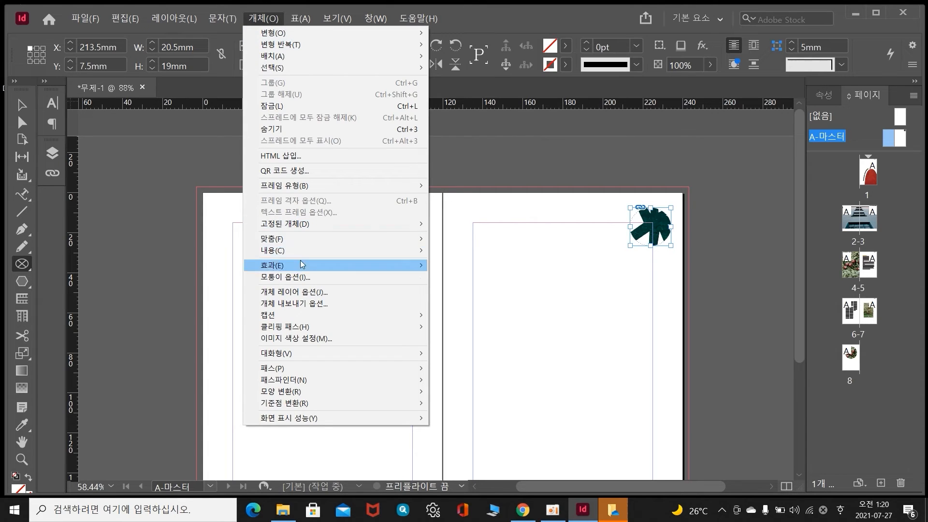
{"action": "mouse_move", "coordinate": [300, 239]}
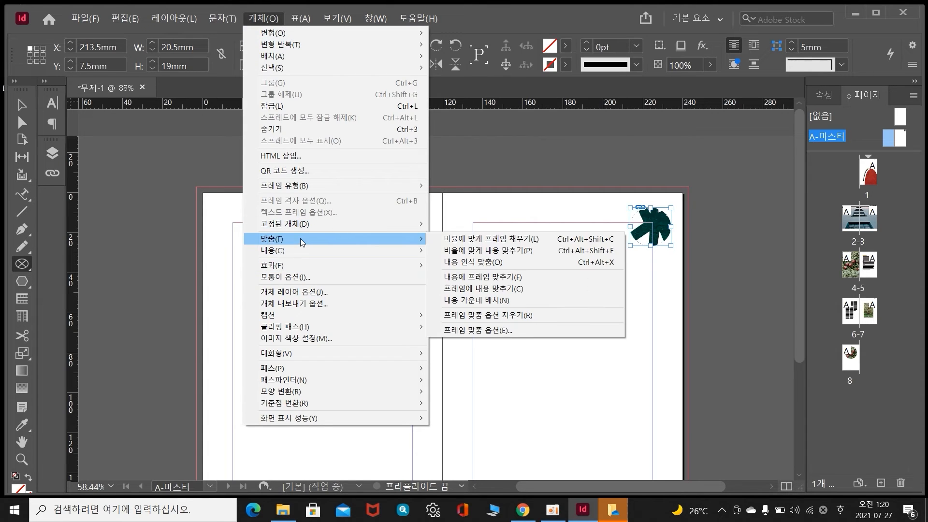
{"action": "left_click", "coordinate": [487, 251]}
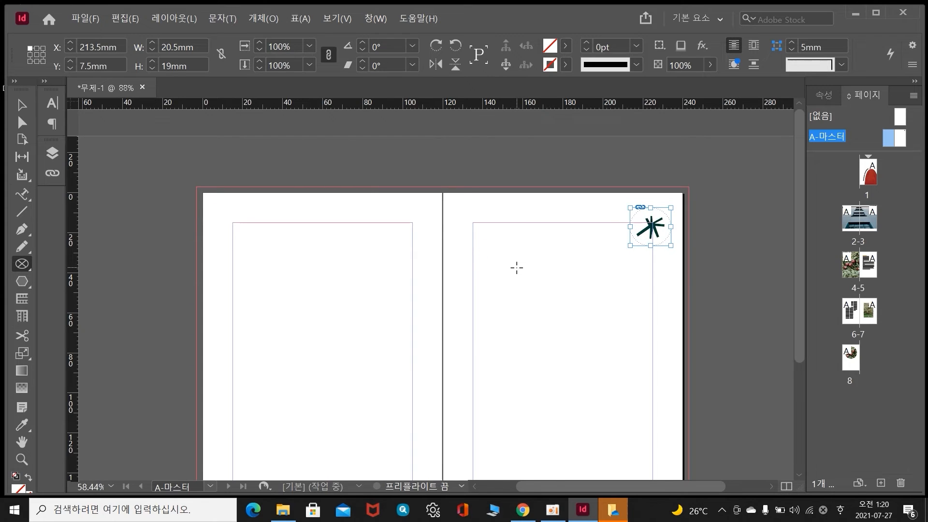
Move the asterisk frame closer to the right-hand master page's upper outer corner, to about X 215 mm, Y 4 mm
{"action": "left_click", "coordinate": [24, 104]}
{"action": "left_click", "coordinate": [567, 210]}
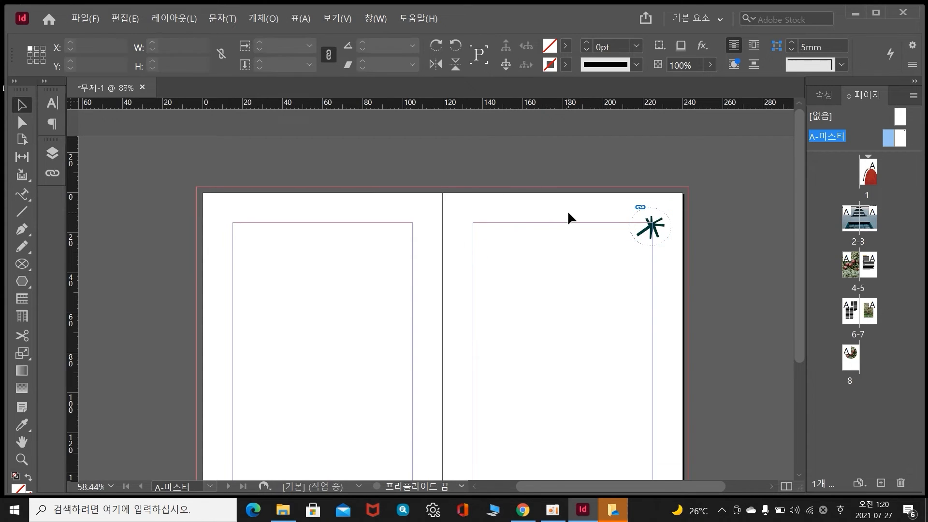
{"action": "scroll", "coordinate": [557, 219], "scroll_direction": "down", "scroll_amount": 2}
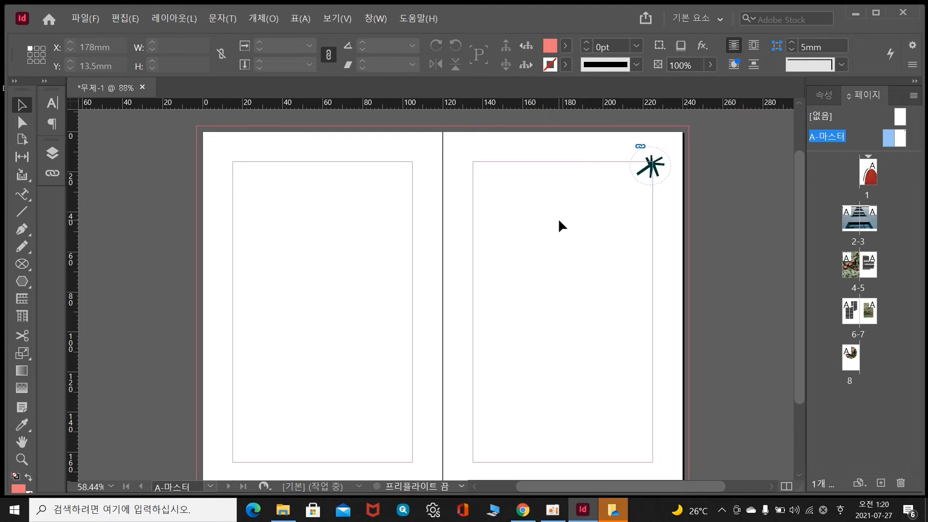
{"action": "left_click", "coordinate": [650, 167]}
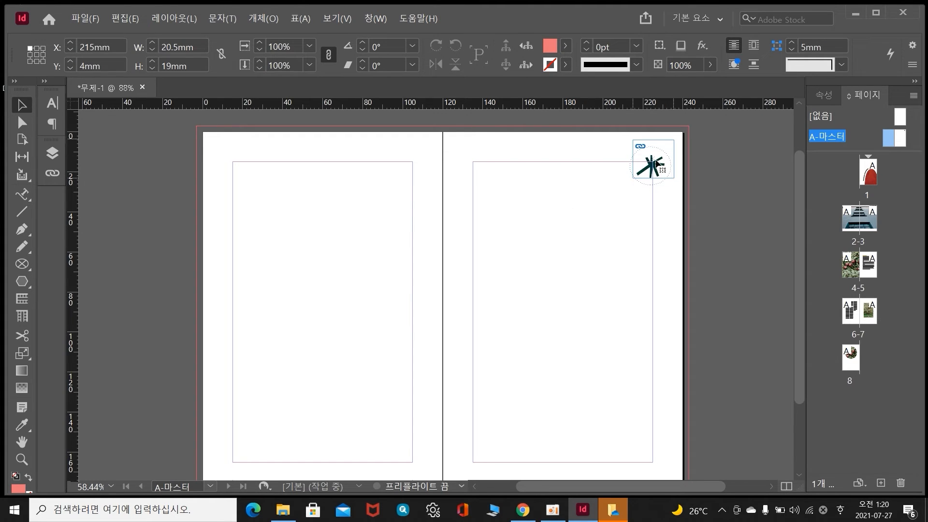
{"action": "left_click", "coordinate": [614, 203]}
Draw a rectangle about 13 × 68.5 mm at the left-hand master page's lower outer edge, extending it out to the bleed
{"action": "scroll", "coordinate": [614, 203], "scroll_direction": "down", "scroll_amount": 2}
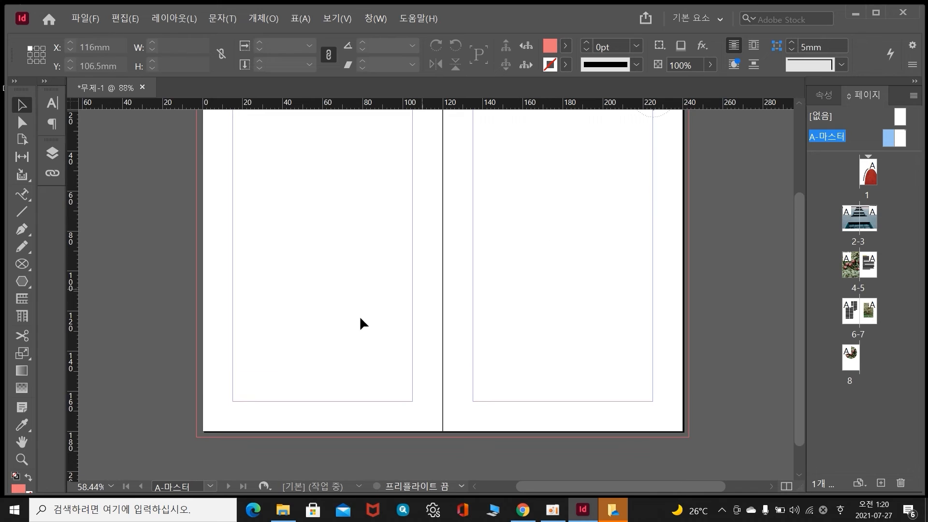
{"action": "left_click", "coordinate": [25, 279]}
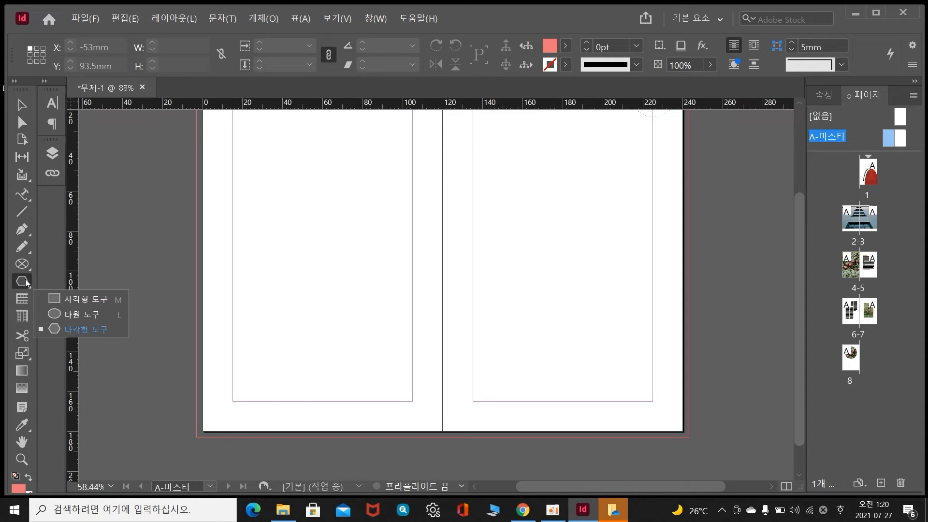
{"action": "left_click", "coordinate": [54, 298]}
{"action": "left_click_drag", "start_coordinate": [203, 299], "coordinate": [222, 436]}
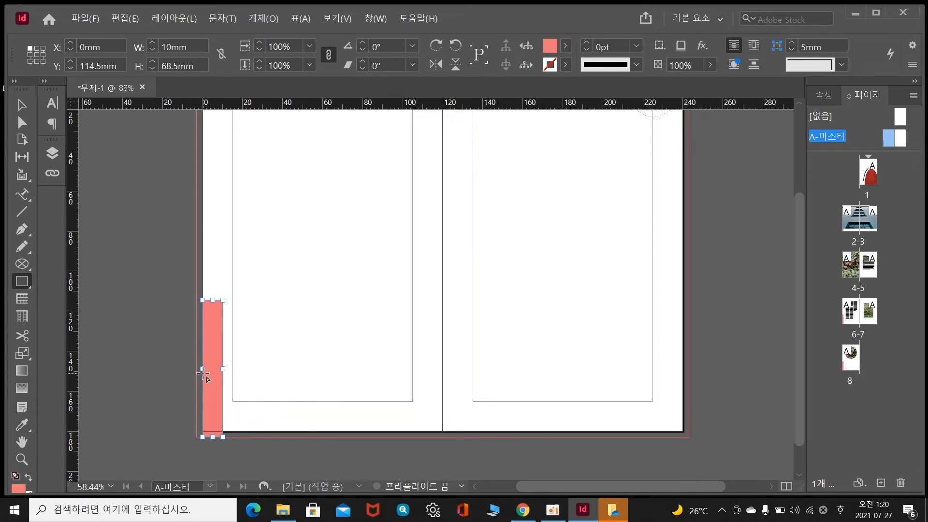
{"action": "key", "text": "v"}
{"action": "left_click_drag", "start_coordinate": [200, 368], "coordinate": [194, 368]}
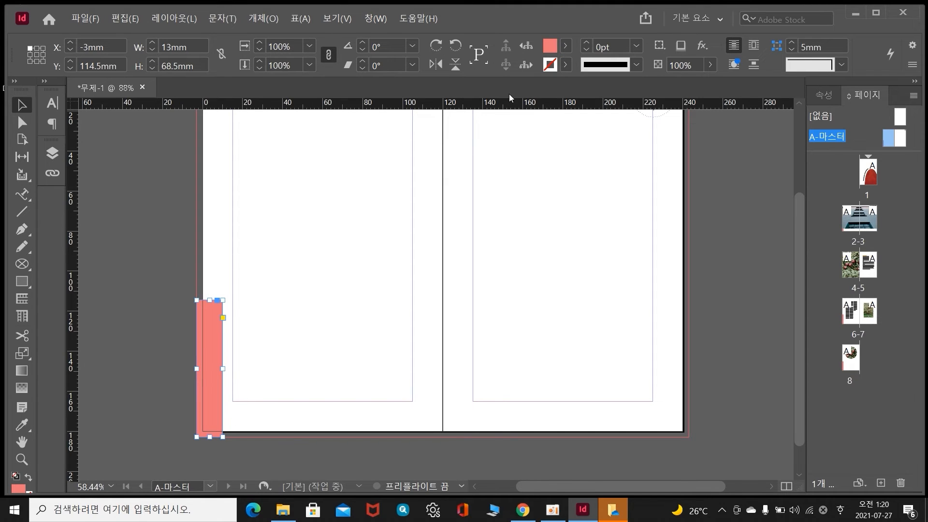
Fill the master page rectangle with dark navy, hex 061936
{"action": "double_click", "coordinate": [549, 46]}
{"action": "left_click_drag", "start_coordinate": [327, 187], "coordinate": [329, 343]}
{"action": "left_click_drag", "start_coordinate": [208, 314], "coordinate": [158, 345]}
{"action": "left_click_drag", "start_coordinate": [327, 341], "coordinate": [325, 358]}
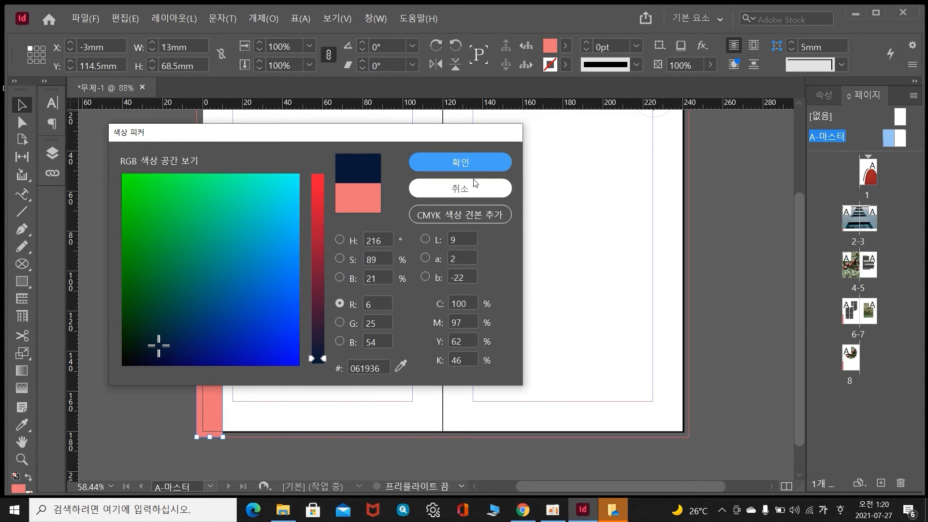
{"action": "left_click", "coordinate": [460, 162]}
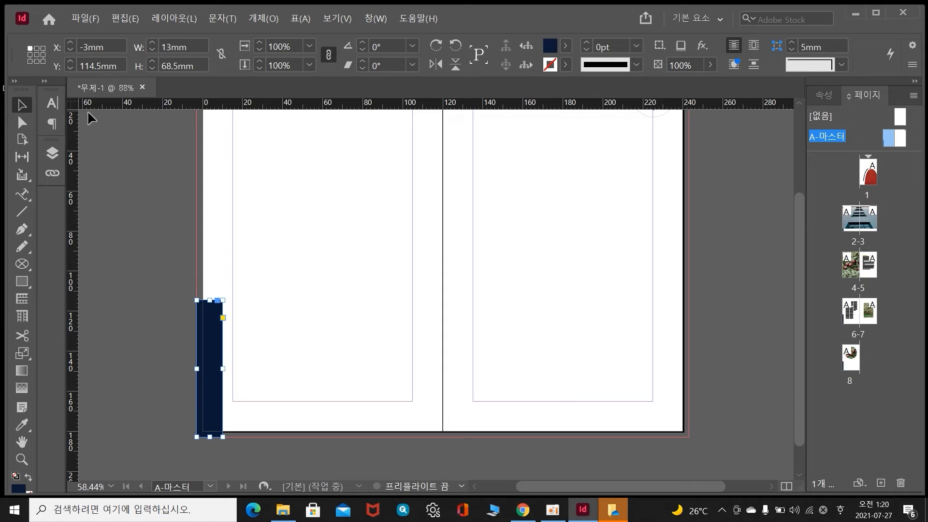
Give the navy rectangle rounded corners (둥글게) with a 5 mm radius
{"action": "left_click", "coordinate": [841, 67]}
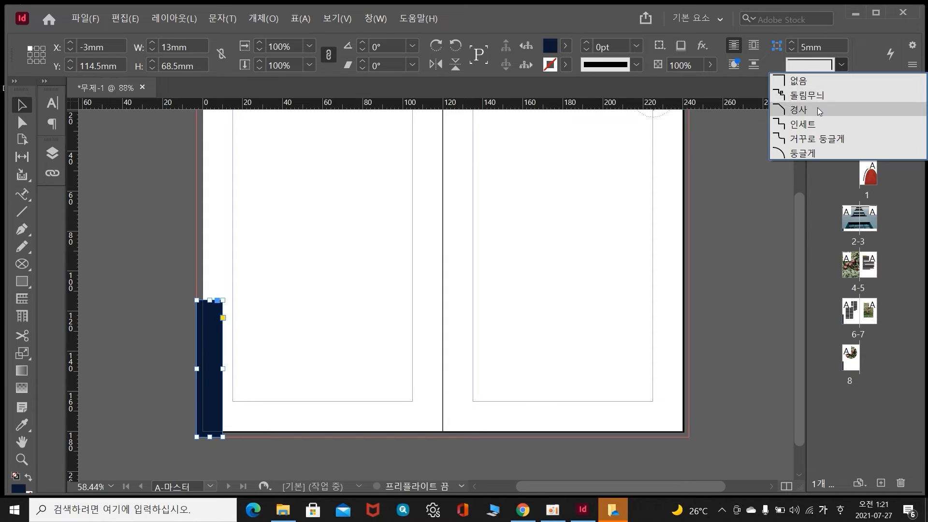
{"action": "left_click", "coordinate": [817, 107]}
{"action": "left_click", "coordinate": [833, 69]}
{"action": "left_click", "coordinate": [816, 147]}
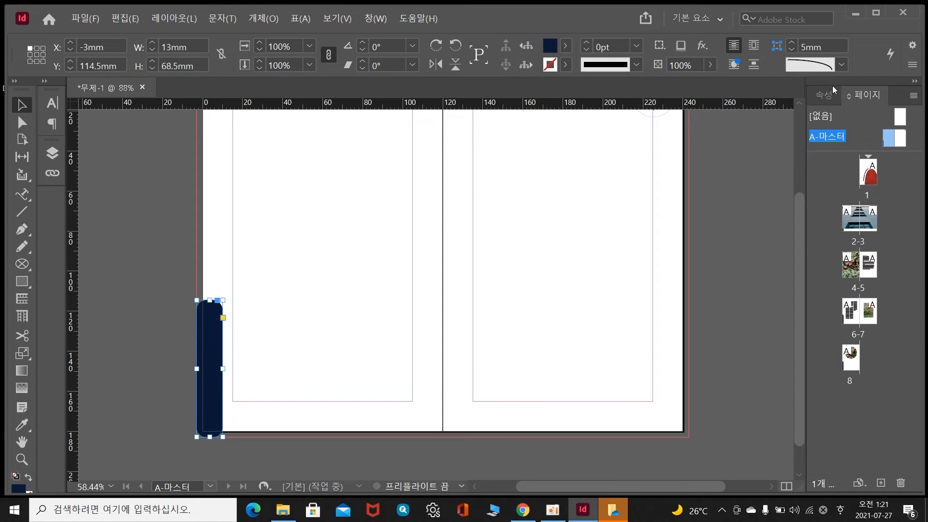
{"action": "left_click", "coordinate": [256, 207]}
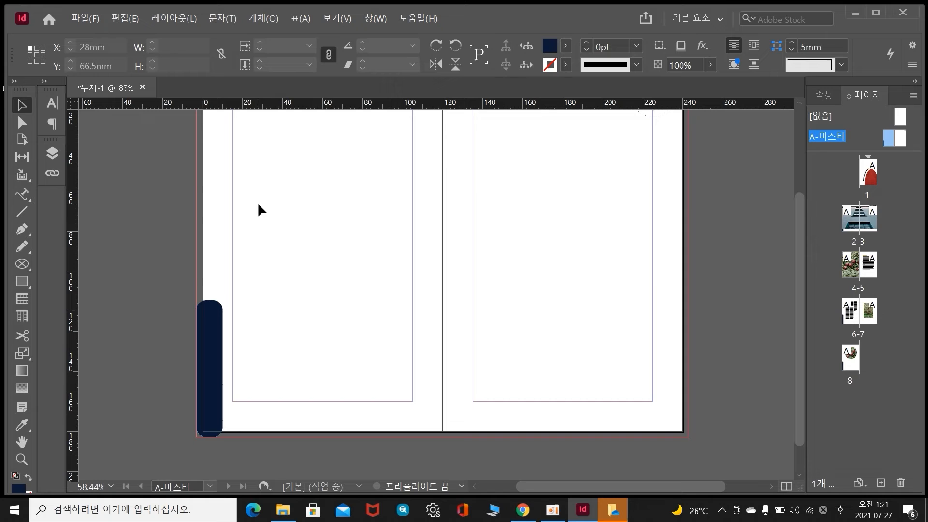
Check how the asterisk and navy bar from the master appear on page 1, spreads 2-3, 4-5, 6-7 and page 8
{"action": "scroll", "coordinate": [642, 294], "scroll_direction": "up", "scroll_amount": 2}
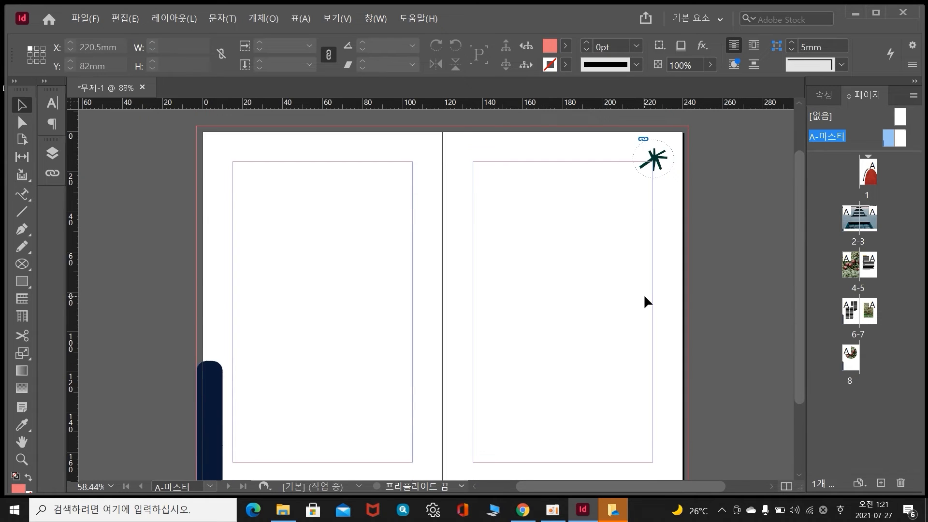
{"action": "double_click", "coordinate": [872, 175]}
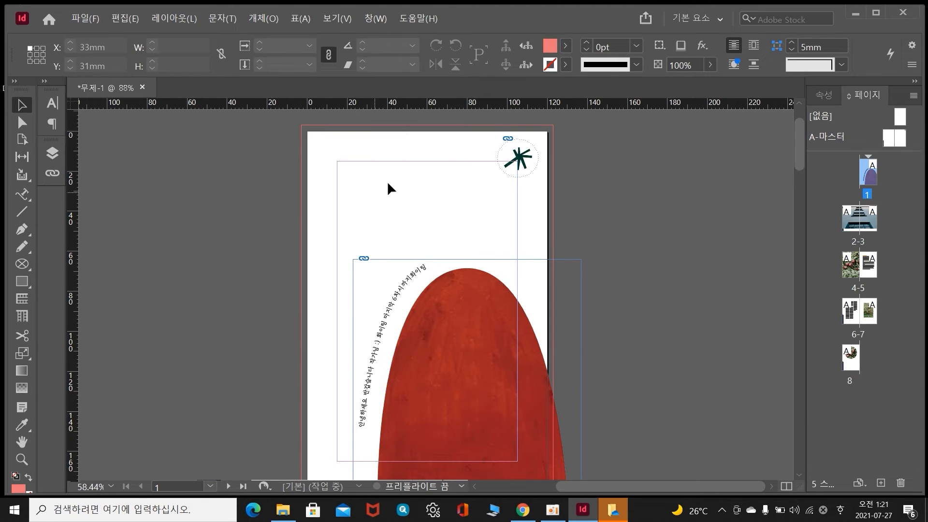
{"action": "left_click", "coordinate": [853, 224]}
{"action": "double_click", "coordinate": [853, 224]}
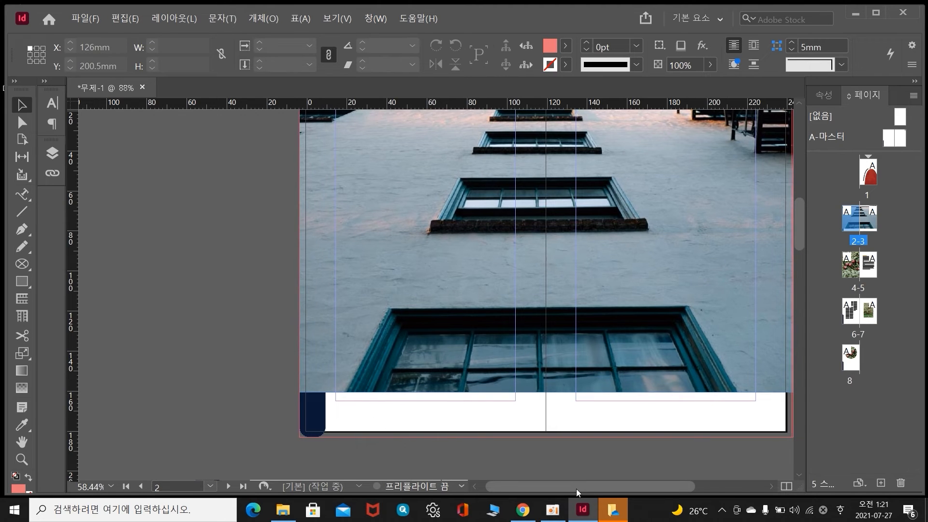
{"action": "left_click_drag", "start_coordinate": [576, 488], "coordinate": [607, 486]}
{"action": "double_click", "coordinate": [851, 261]}
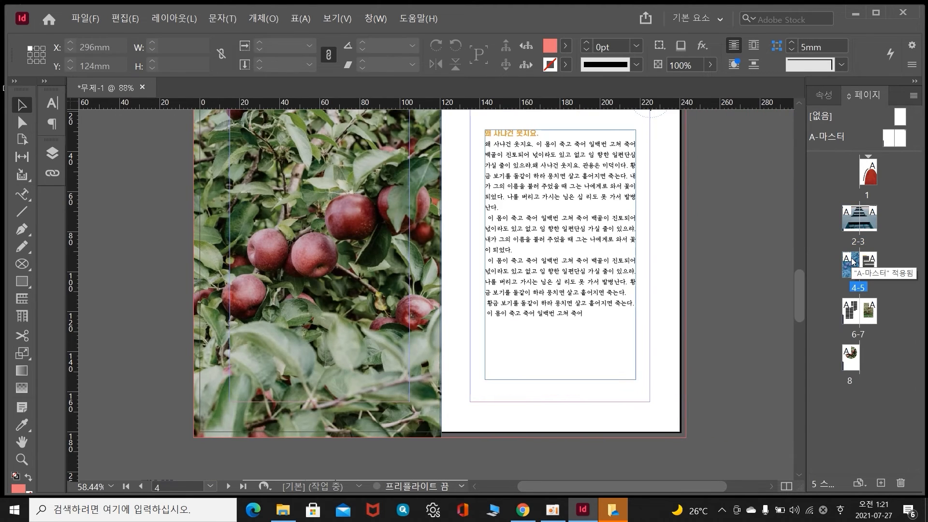
{"action": "scroll", "coordinate": [735, 286], "scroll_direction": "up", "scroll_amount": 3}
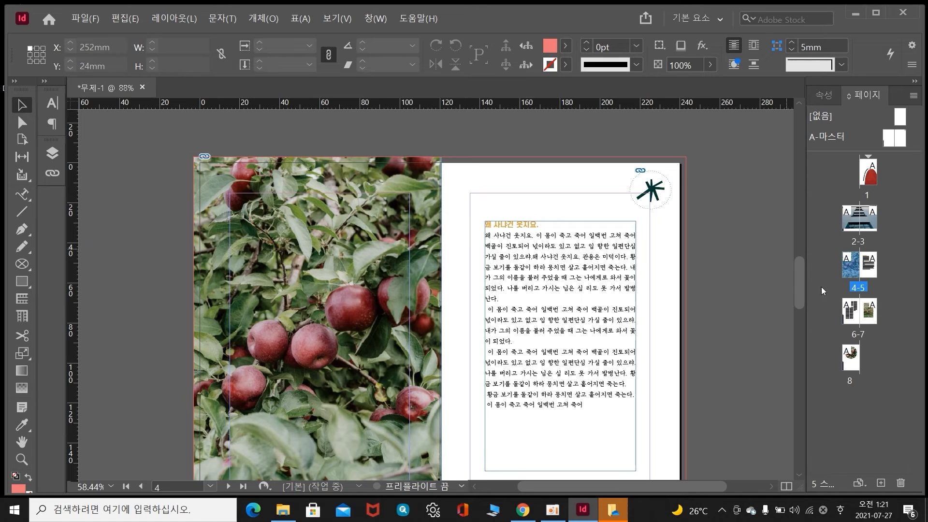
{"action": "double_click", "coordinate": [844, 312]}
{"action": "scroll", "coordinate": [631, 310], "scroll_direction": "down", "scroll_amount": 2}
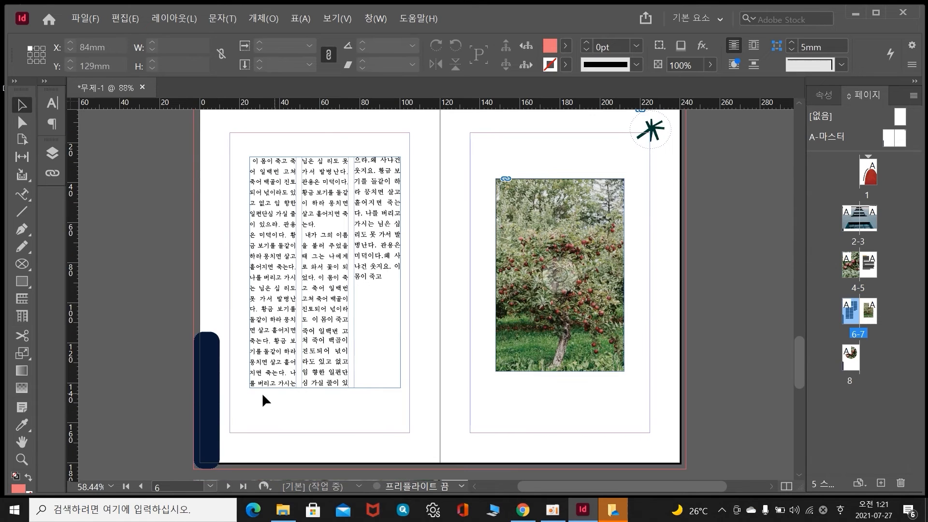
{"action": "double_click", "coordinate": [854, 358]}
{"action": "scroll", "coordinate": [432, 306], "scroll_direction": "up", "scroll_amount": 1}
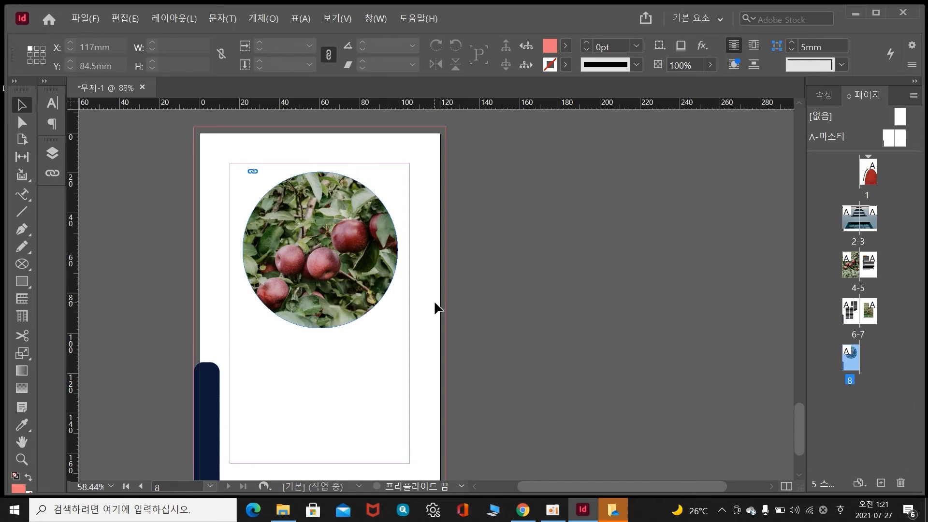
Apply the [없음] master to page 2 only, and check pages 6-7, 8 and 1
{"action": "double_click", "coordinate": [874, 179]}
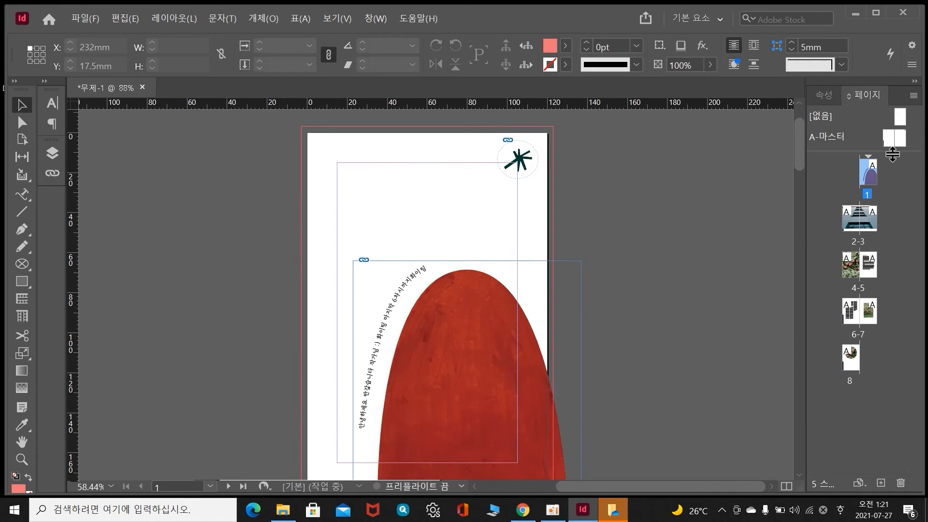
{"action": "scroll", "coordinate": [528, 256], "scroll_direction": "down", "scroll_amount": 4}
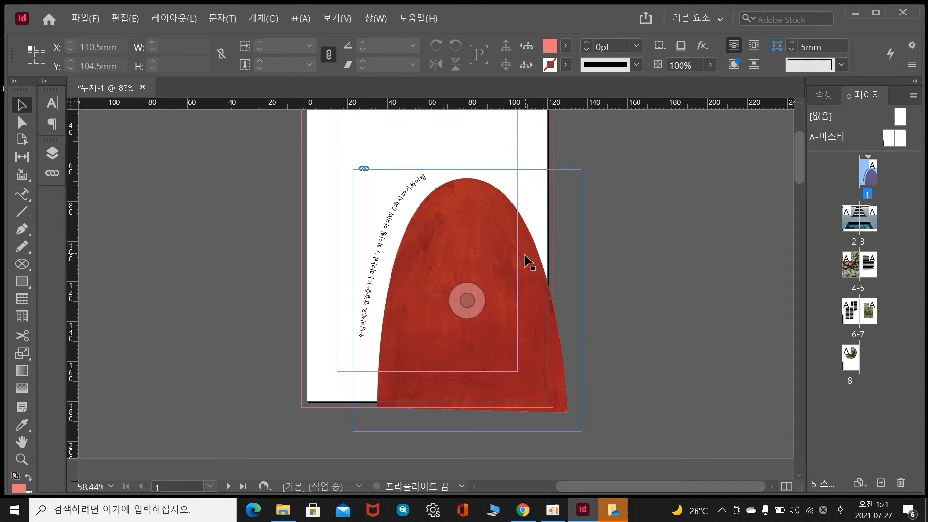
{"action": "scroll", "coordinate": [521, 283], "scroll_direction": "down", "scroll_amount": 7}
{"action": "left_click_drag", "start_coordinate": [618, 486], "coordinate": [584, 486]}
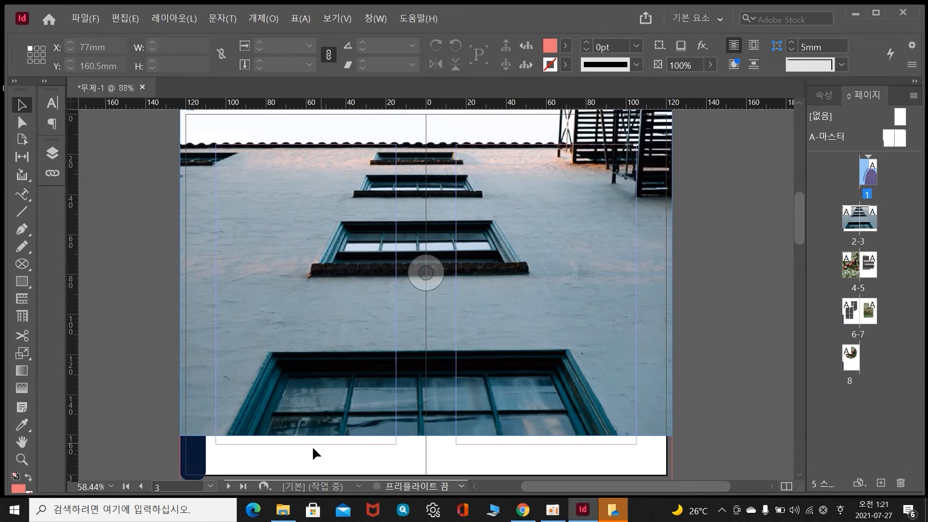
{"action": "left_click", "coordinate": [198, 450]}
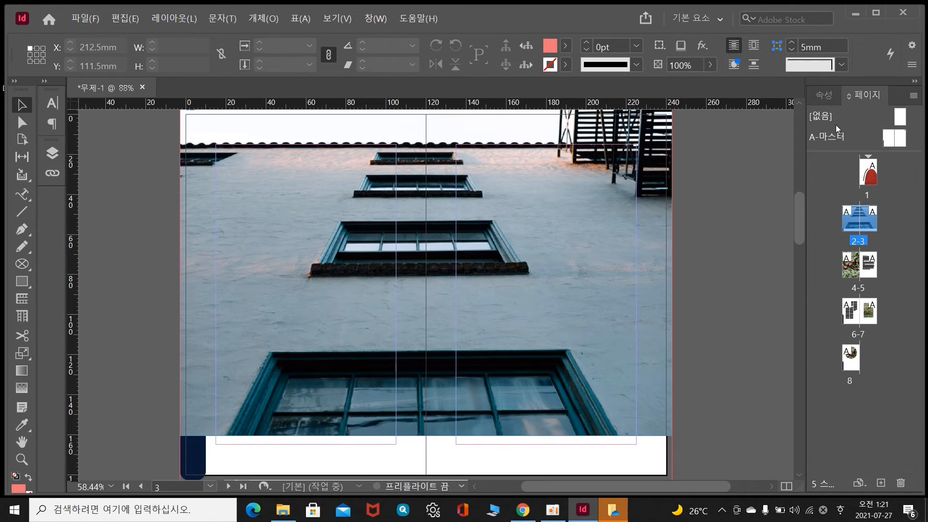
{"action": "left_click", "coordinate": [900, 117]}
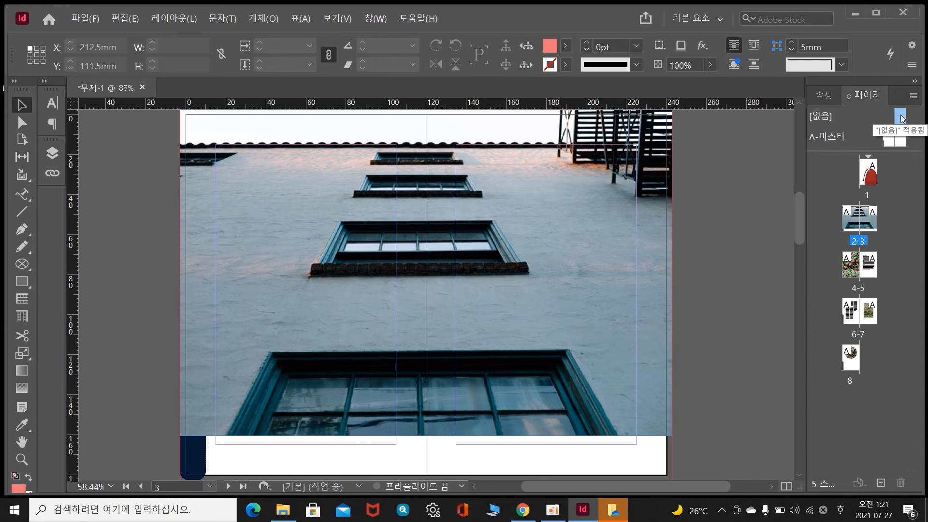
{"action": "left_click_drag", "start_coordinate": [899, 117], "coordinate": [856, 223]}
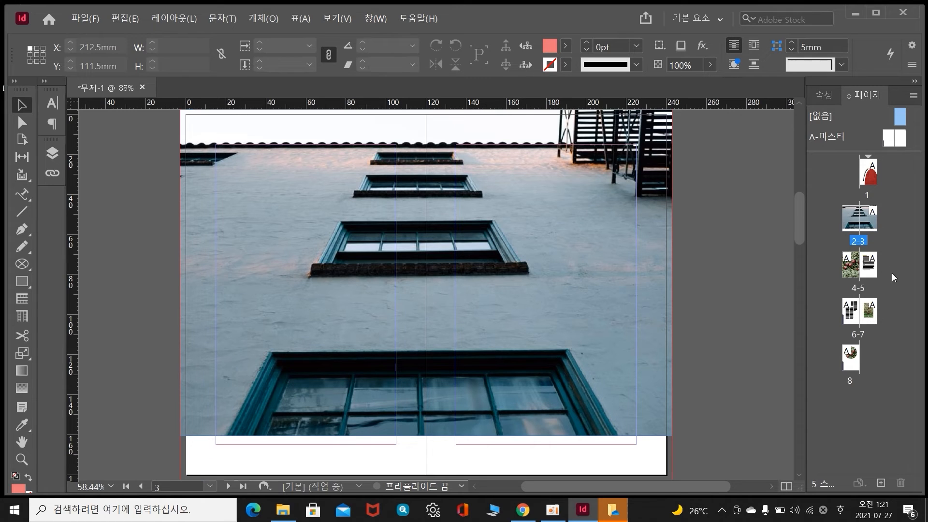
{"action": "double_click", "coordinate": [851, 312]}
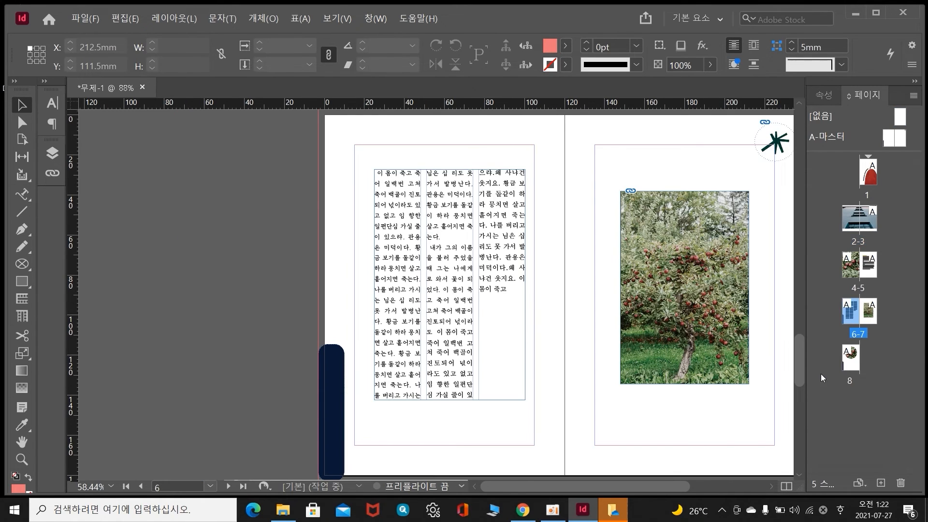
{"action": "double_click", "coordinate": [850, 365]}
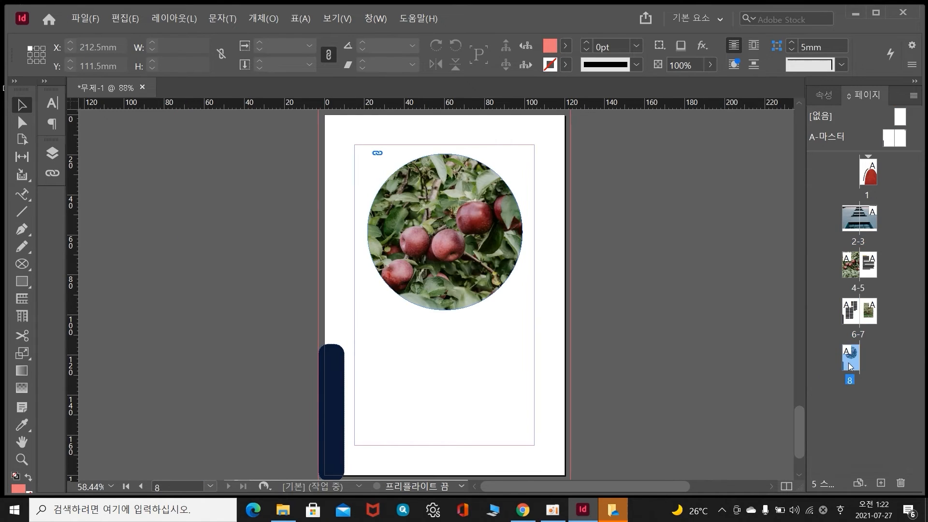
{"action": "double_click", "coordinate": [871, 182]}
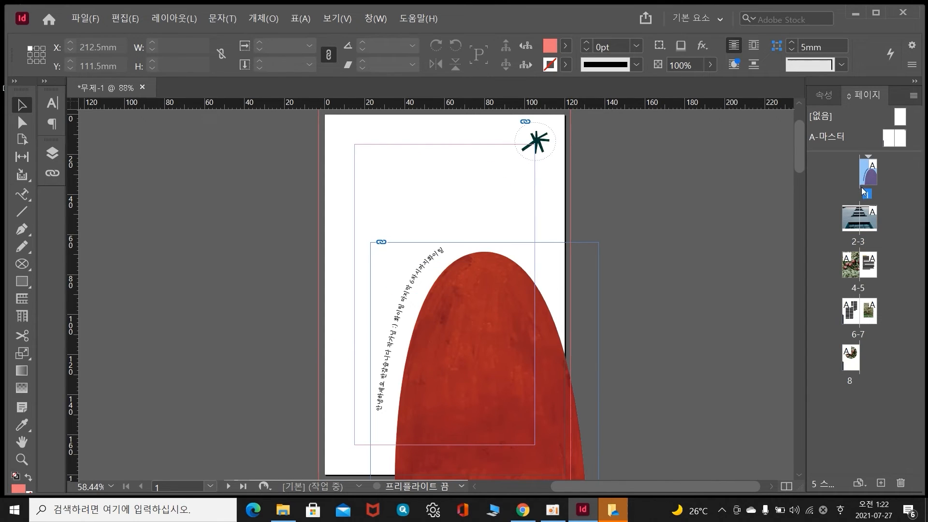
Open the A-마스터 spread and draw a small text frame in the bottom margin of the left-hand page
{"action": "double_click", "coordinate": [888, 141]}
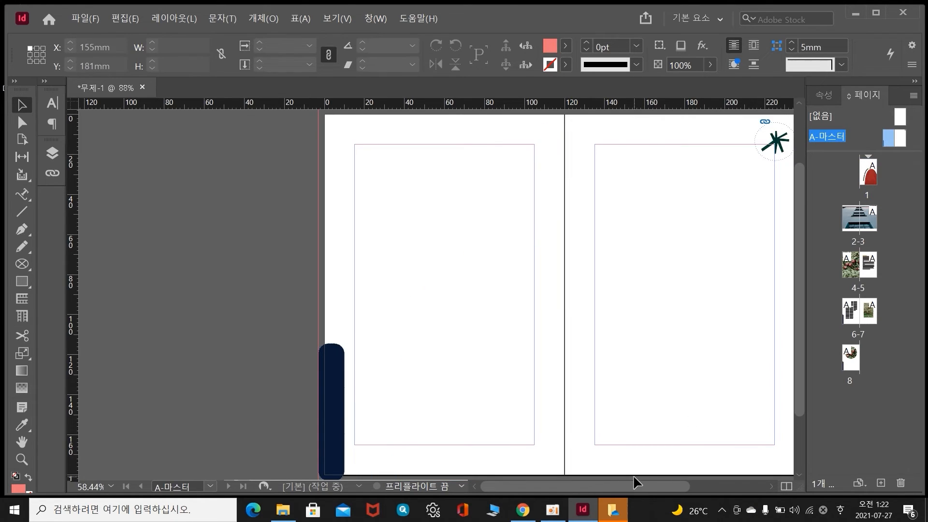
{"action": "left_click_drag", "start_coordinate": [654, 486], "coordinate": [677, 489]}
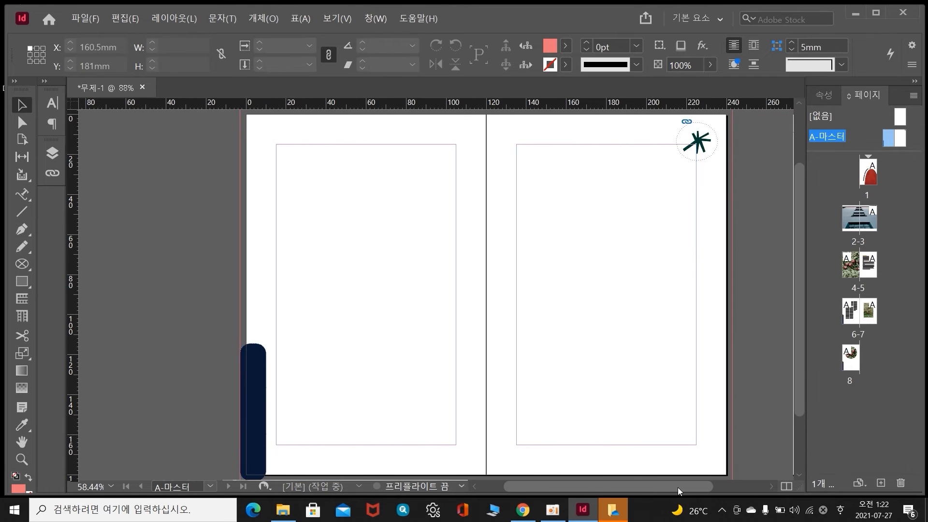
{"action": "scroll", "coordinate": [636, 447], "scroll_direction": "down", "scroll_amount": 2}
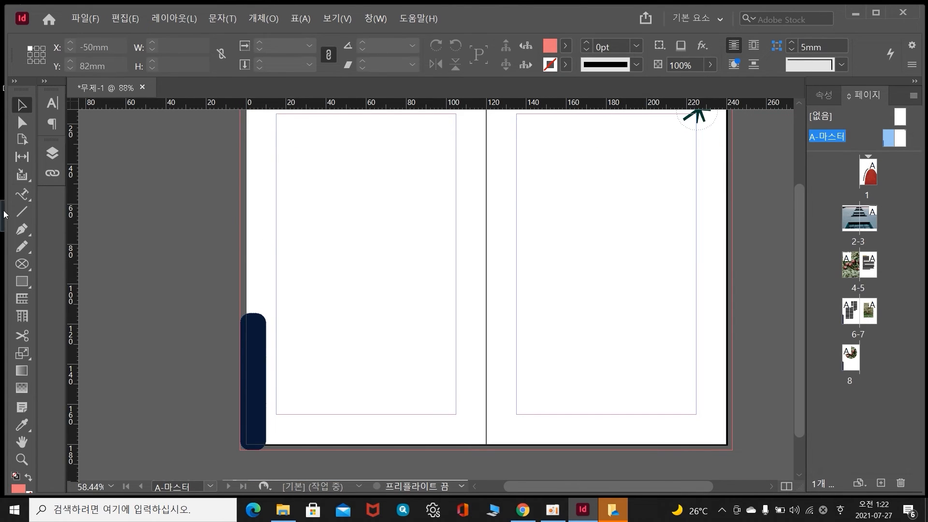
{"action": "left_click_drag", "start_coordinate": [27, 198], "coordinate": [57, 210]}
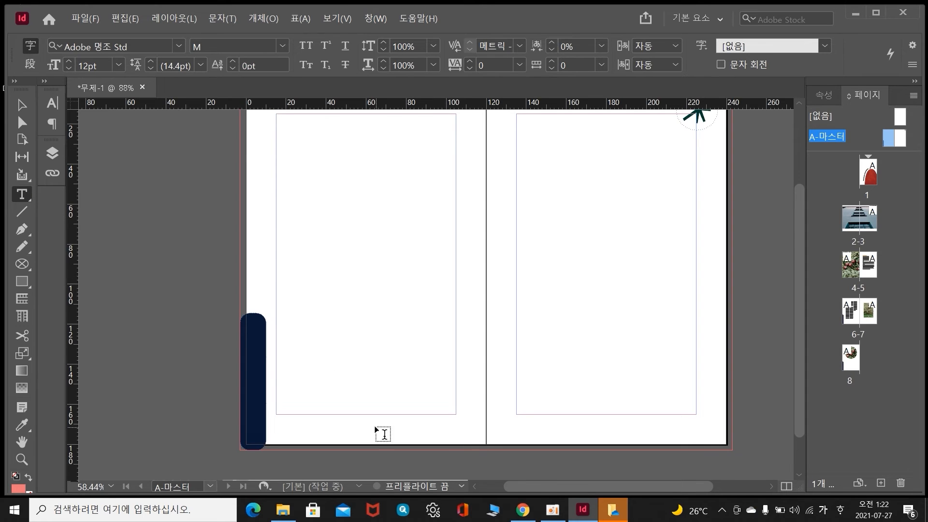
{"action": "left_click_drag", "start_coordinate": [336, 420], "coordinate": [368, 438]}
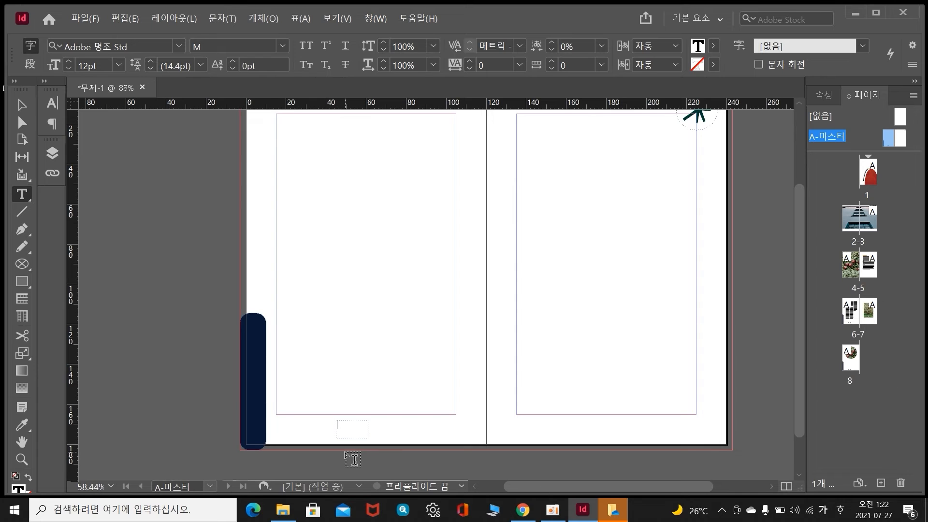
Insert the current page number marker (현재 페이지 번호) into the text frame on the master's left-hand page
{"action": "left_click", "coordinate": [213, 21]}
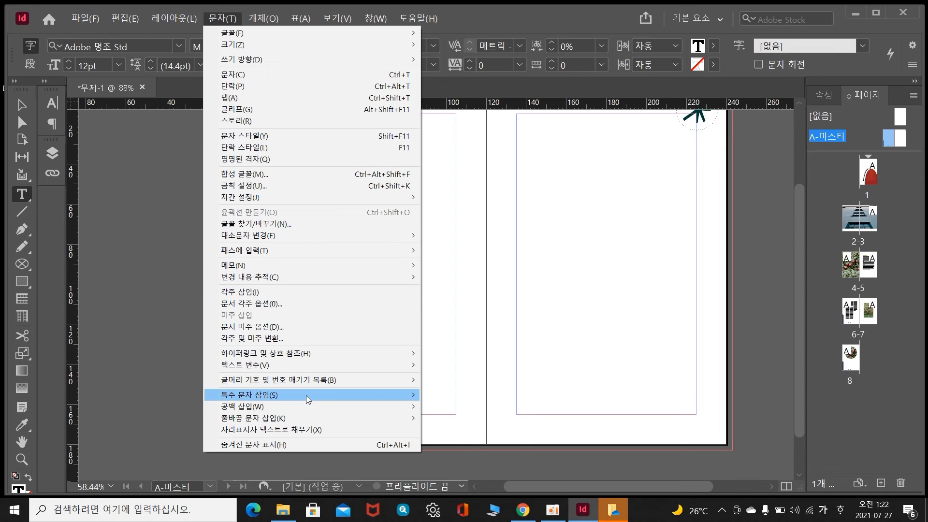
{"action": "mouse_move", "coordinate": [308, 398]}
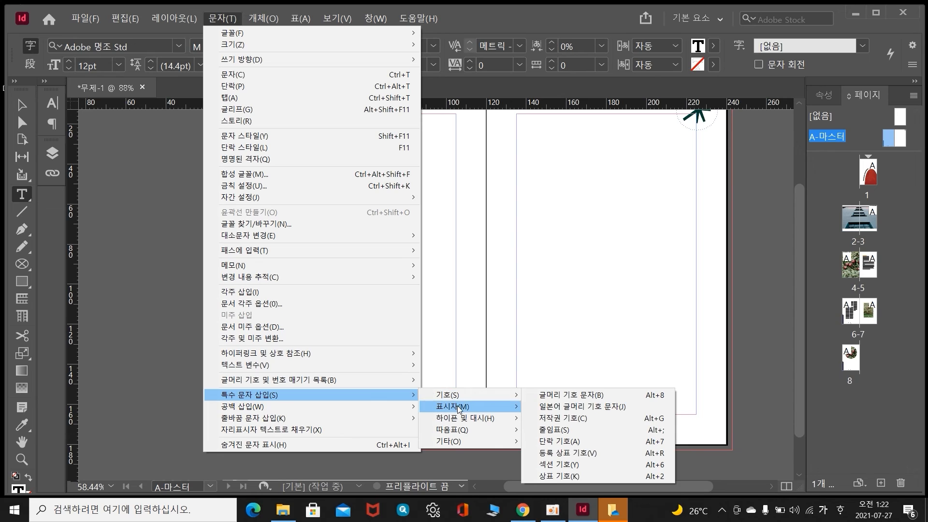
{"action": "mouse_move", "coordinate": [459, 408]}
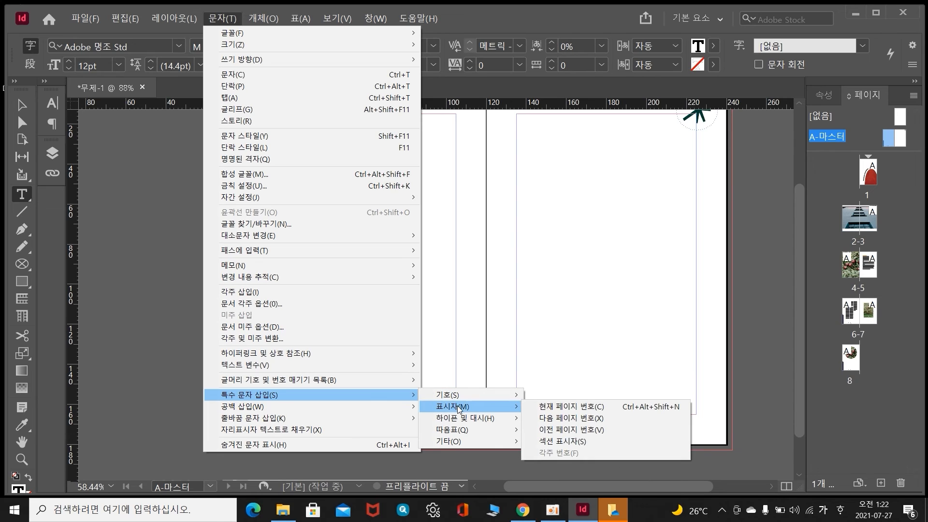
{"action": "left_click", "coordinate": [551, 408]}
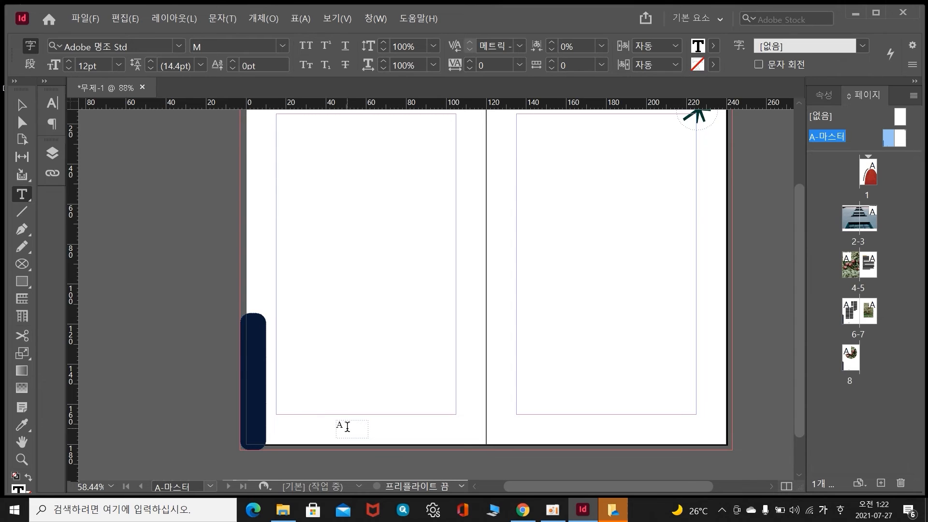
Set the page number marker in 더페이스샵 잉크립퀴드체 Regular at 25 pt
{"action": "left_click_drag", "start_coordinate": [347, 426], "coordinate": [335, 425]}
{"action": "left_click", "coordinate": [52, 102]}
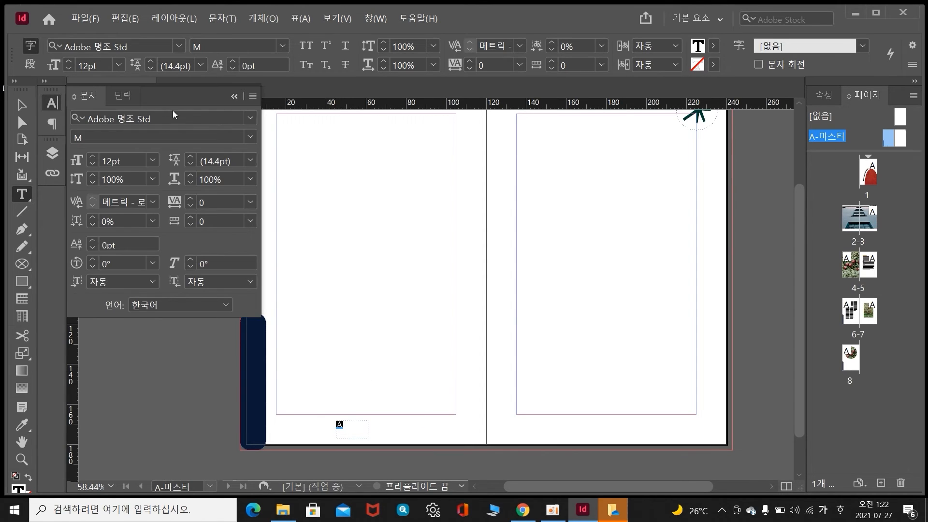
{"action": "left_click", "coordinate": [254, 119]}
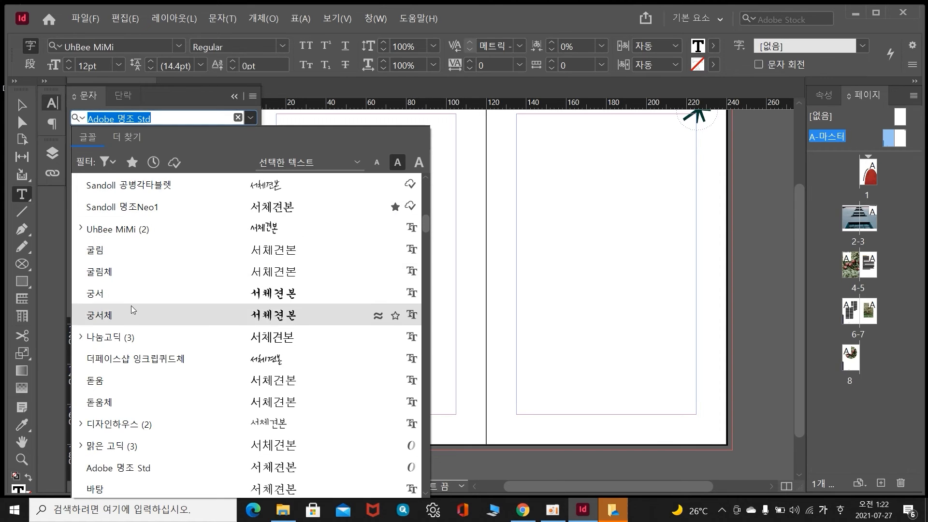
{"action": "left_click", "coordinate": [148, 362]}
{"action": "left_click", "coordinate": [93, 158]}
{"action": "left_click", "coordinate": [92, 158]}
{"action": "left_click", "coordinate": [93, 158]}
{"action": "left_click", "coordinate": [93, 158]}
{"action": "left_click", "coordinate": [93, 157]}
{"action": "left_click", "coordinate": [93, 158]}
{"action": "left_click", "coordinate": [93, 158]}
{"action": "left_click", "coordinate": [92, 157]}
{"action": "left_click", "coordinate": [93, 158]}
{"action": "left_click", "coordinate": [93, 158]}
{"action": "left_click", "coordinate": [93, 157]}
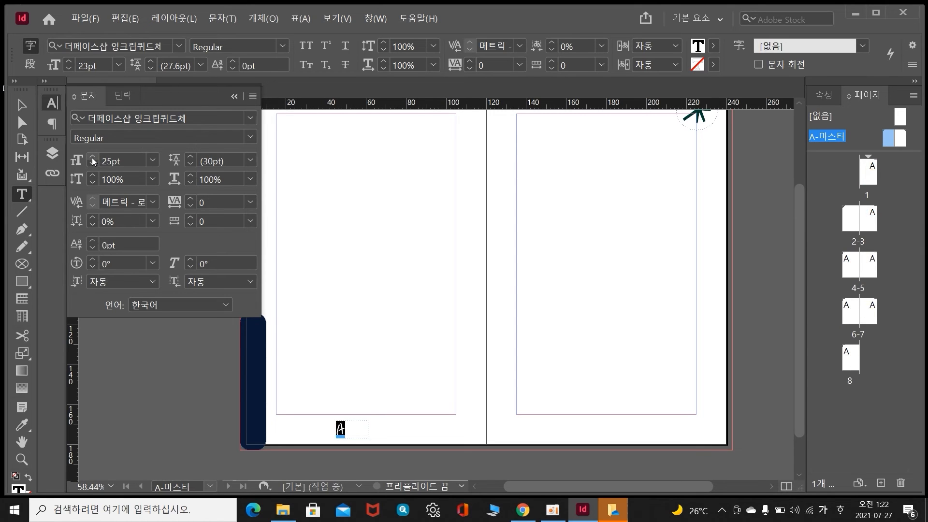
{"action": "left_click", "coordinate": [235, 97]}
Move the page number frame to X 53.5 mm, Y 168 mm and place a copy on the right-hand page at X 180 mm, Y 168 mm
{"action": "key", "text": "Escape"}
{"action": "left_click_drag", "start_coordinate": [340, 426], "coordinate": [357, 426]}
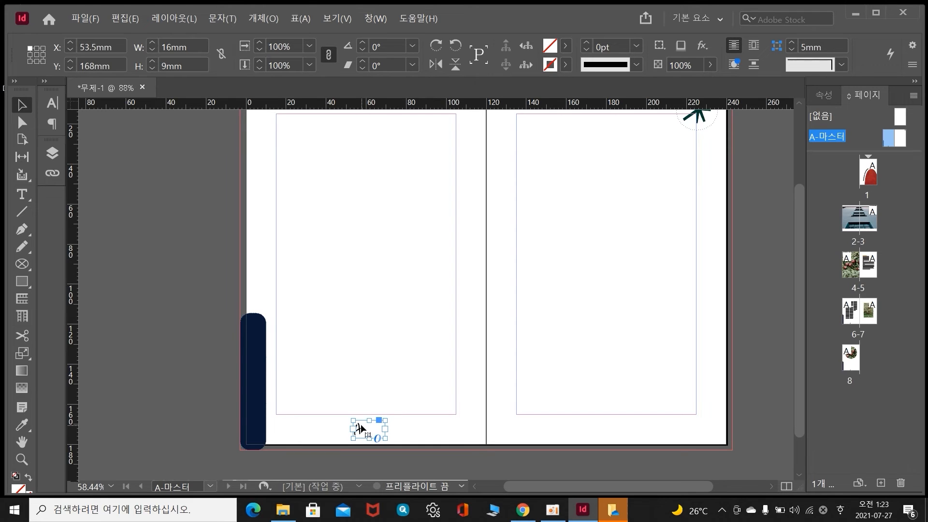
{"action": "key", "text": "ctrl+v"}
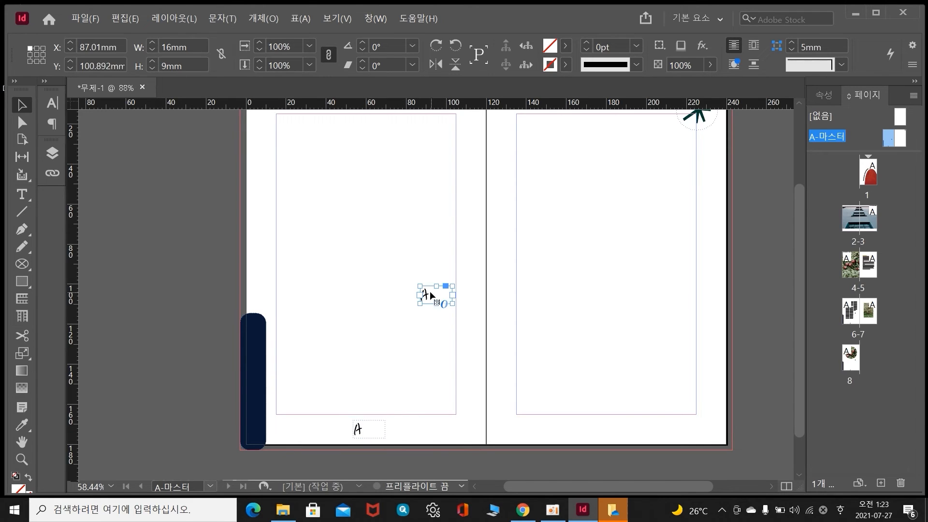
{"action": "left_click_drag", "start_coordinate": [426, 296], "coordinate": [612, 430]}
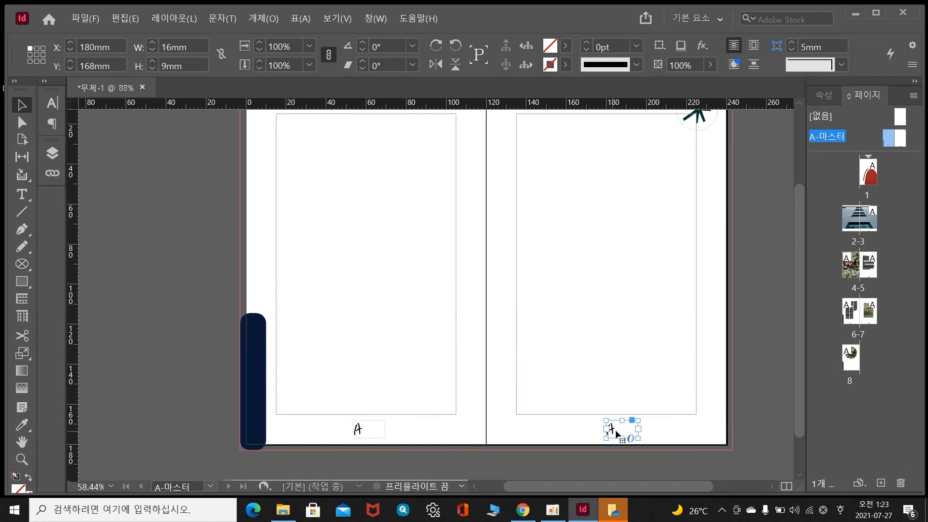
{"action": "left_click", "coordinate": [666, 429]}
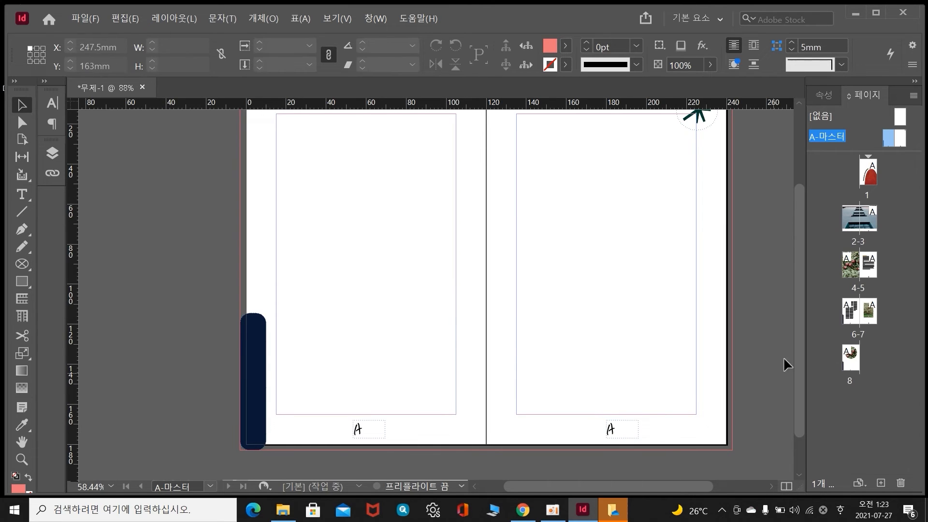
Check how the page numbers appear on page 1 and spreads 2-3, 4-5 and 6-7
{"action": "double_click", "coordinate": [870, 172]}
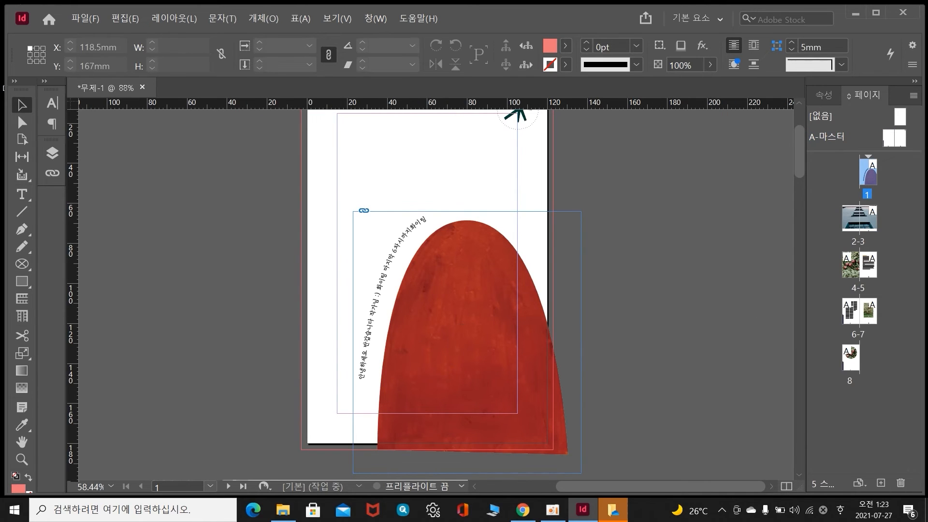
{"action": "double_click", "coordinate": [859, 222]}
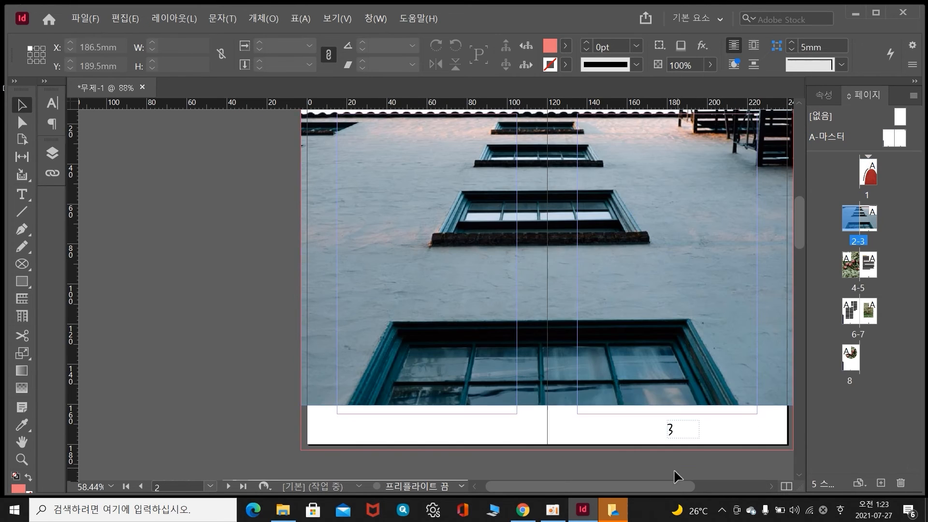
{"action": "left_click_drag", "start_coordinate": [625, 485], "coordinate": [638, 485]}
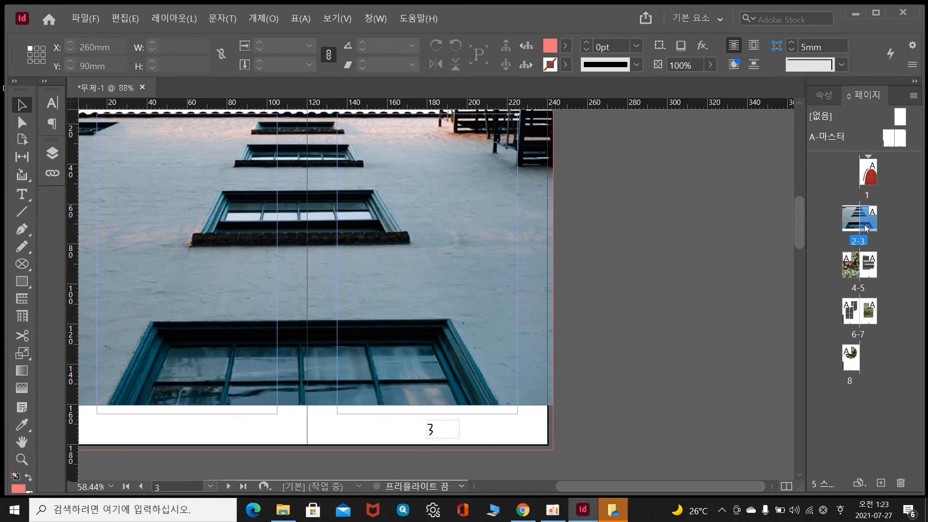
{"action": "double_click", "coordinate": [852, 271]}
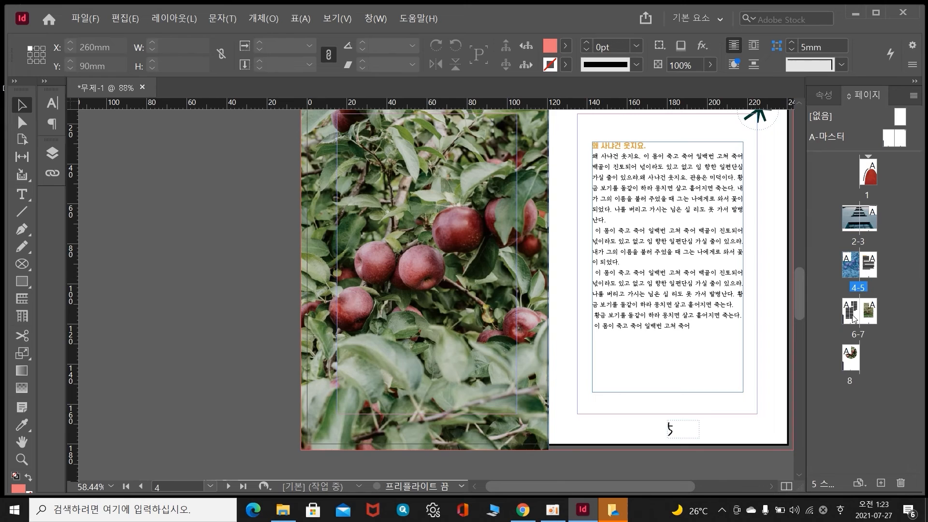
{"action": "double_click", "coordinate": [853, 318]}
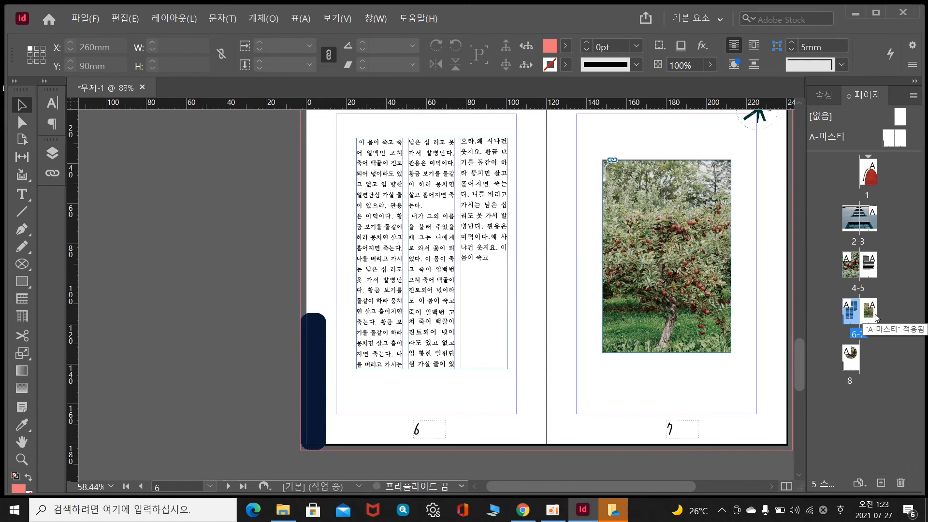
{"action": "left_click", "coordinate": [845, 366]}
{"action": "left_click", "coordinate": [848, 224]}
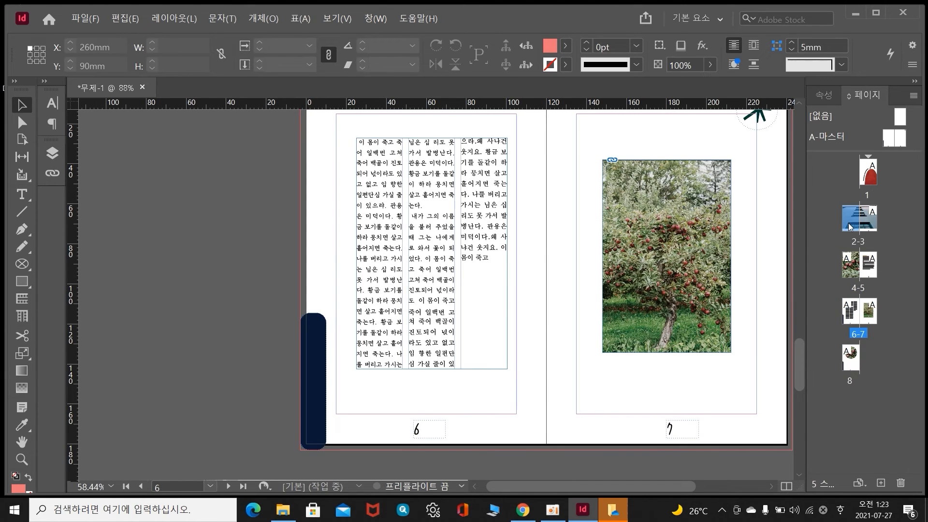
{"action": "double_click", "coordinate": [848, 224]}
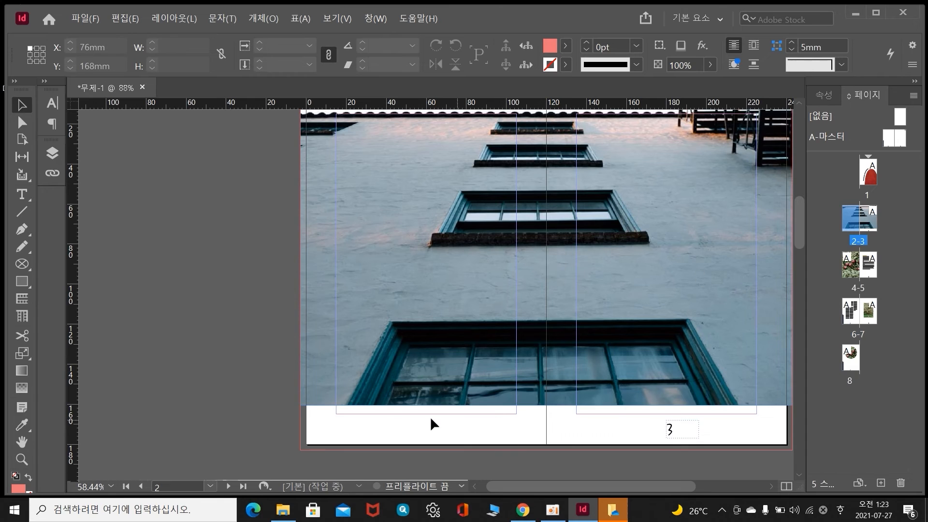
Apply the A-마스터 master to page 2 and check the numbering on spread 2-3
{"action": "left_click", "coordinate": [890, 140]}
{"action": "left_click_drag", "start_coordinate": [890, 140], "coordinate": [816, 203]}
{"action": "double_click", "coordinate": [886, 143]}
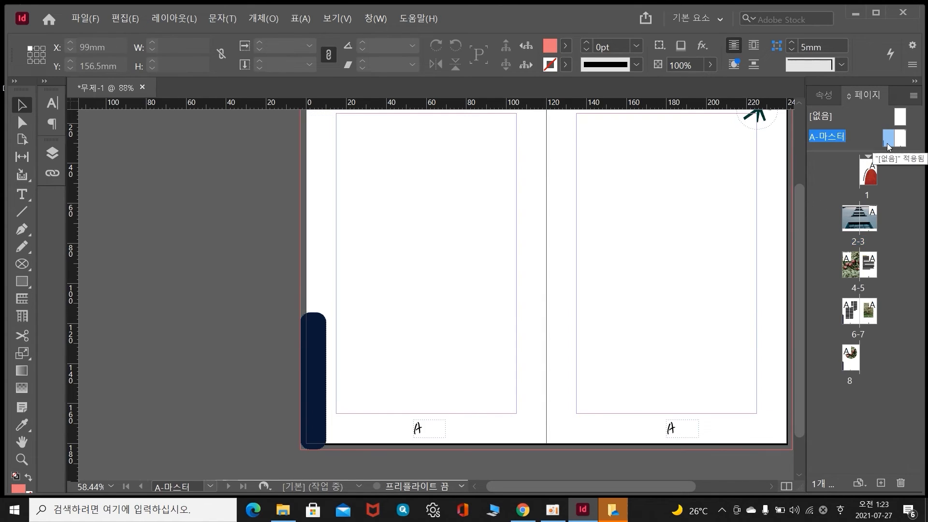
{"action": "left_click_drag", "start_coordinate": [886, 143], "coordinate": [851, 225]}
{"action": "double_click", "coordinate": [851, 225]}
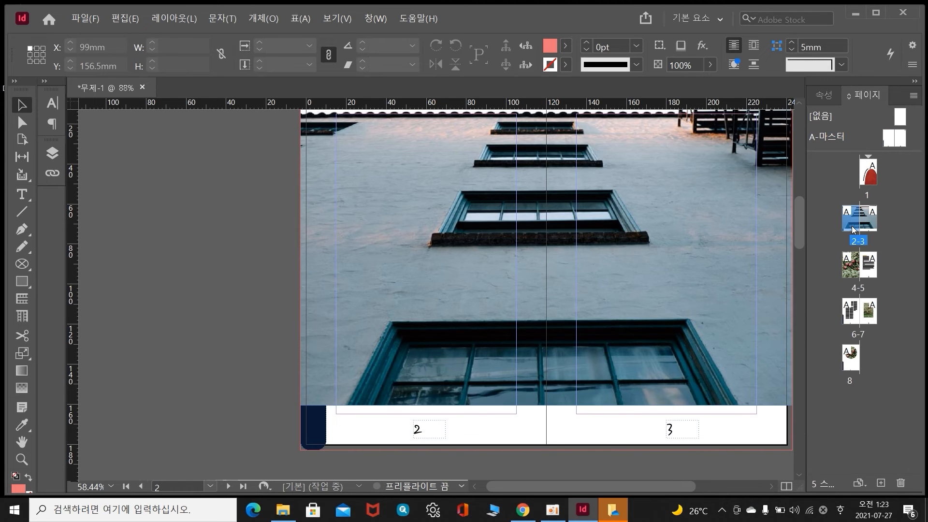
{"action": "left_click_drag", "start_coordinate": [665, 488], "coordinate": [696, 481]}
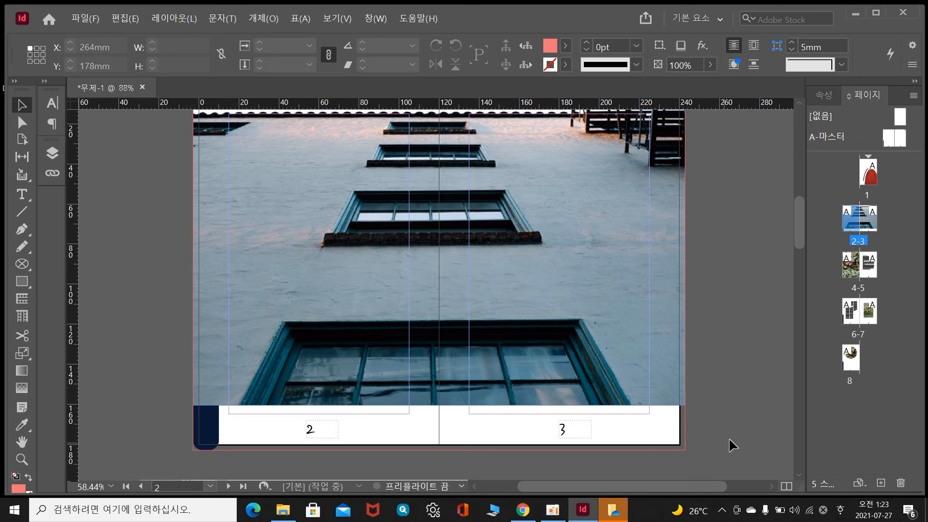
{"action": "scroll", "coordinate": [753, 413], "scroll_direction": "up", "scroll_amount": 1}
{"action": "scroll", "coordinate": [759, 413], "scroll_direction": "up", "scroll_amount": 10}
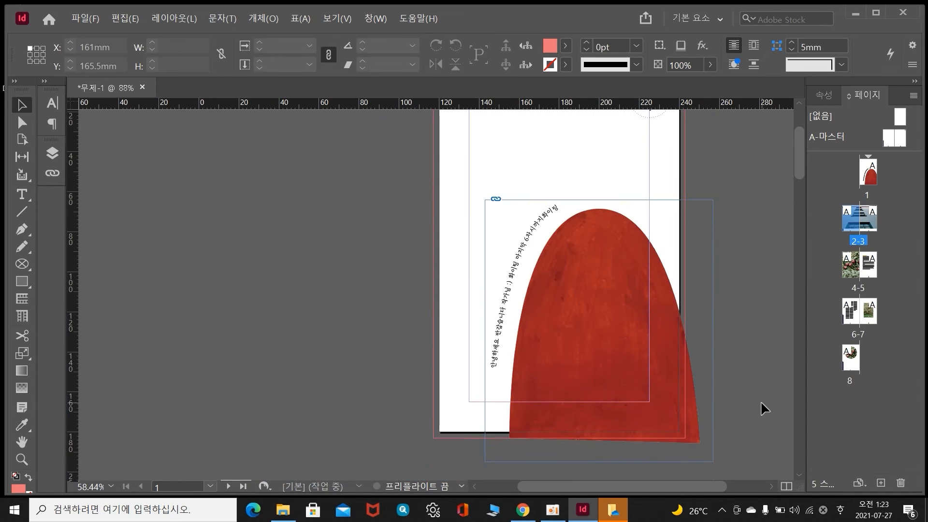
{"action": "scroll", "coordinate": [758, 408], "scroll_direction": "down", "scroll_amount": 10}
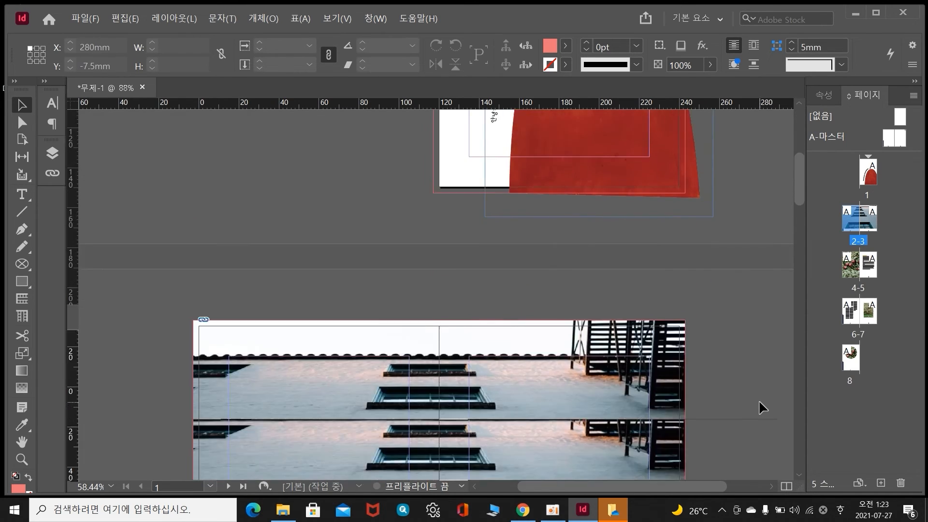
{"action": "scroll", "coordinate": [759, 407], "scroll_direction": "down", "scroll_amount": 5}
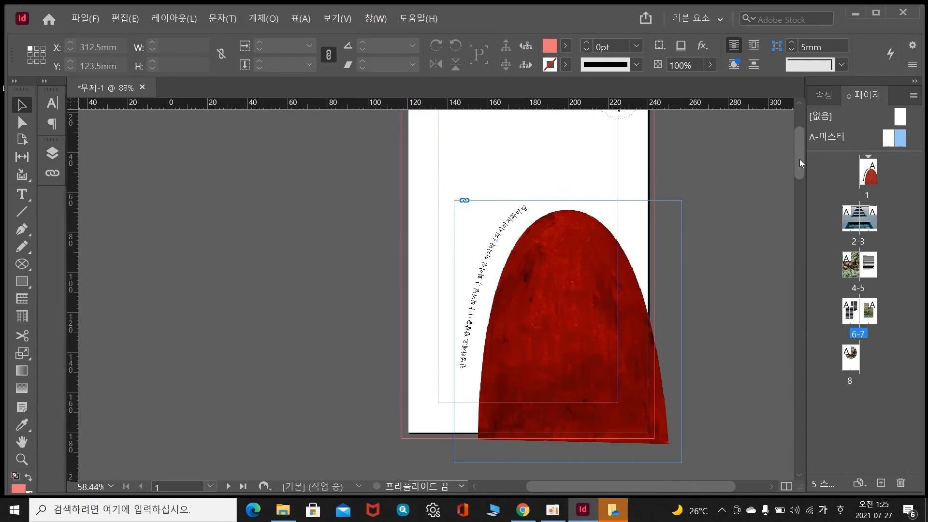
Preview the book in presentation mode from page 1 through page 8, then return to the normal view
{"action": "left_click_drag", "start_coordinate": [799, 159], "coordinate": [799, 152]}
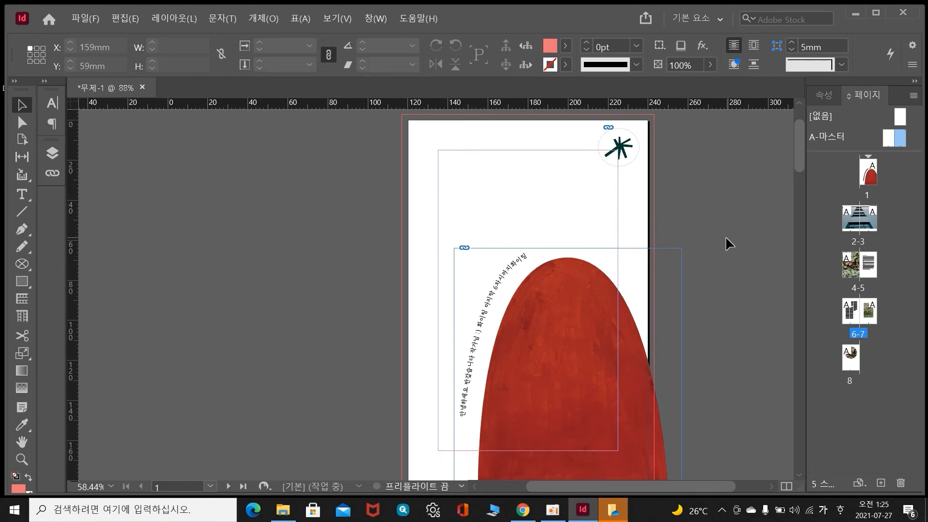
{"action": "left_click", "coordinate": [714, 255]}
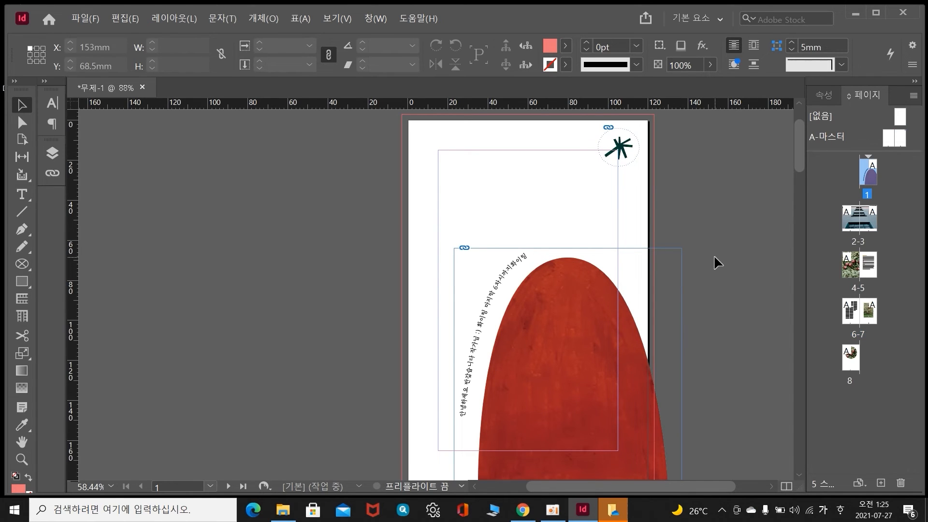
{"action": "key", "text": "shift+w"}
{"action": "left_click", "coordinate": [714, 255]}
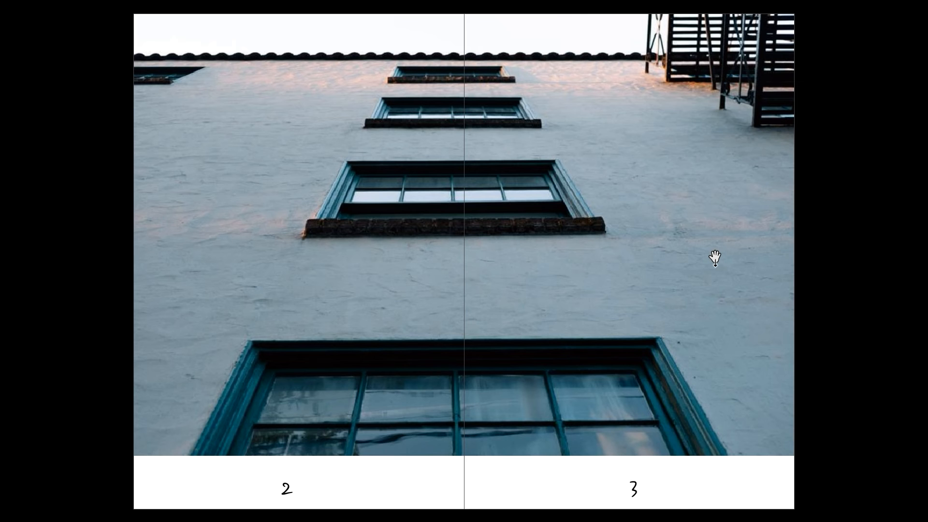
{"action": "left_click", "coordinate": [858, 284]}
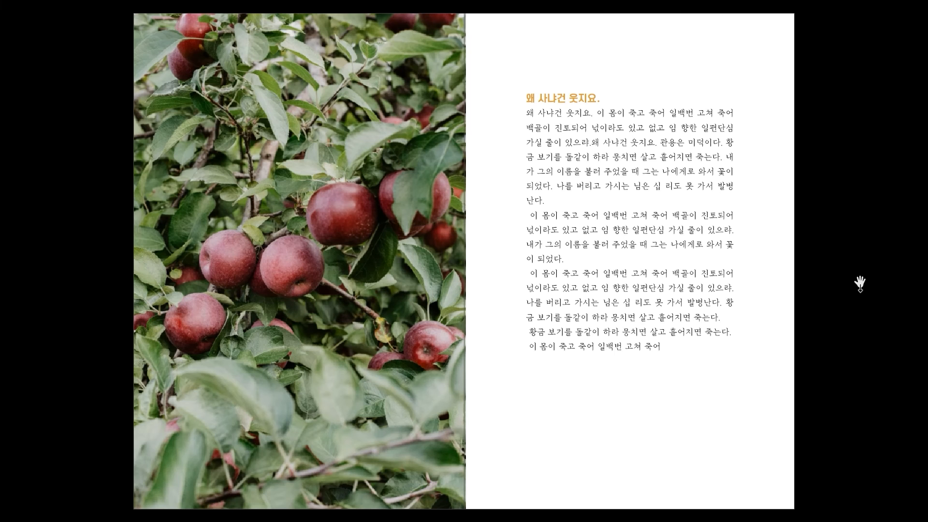
{"action": "left_click", "coordinate": [851, 285]}
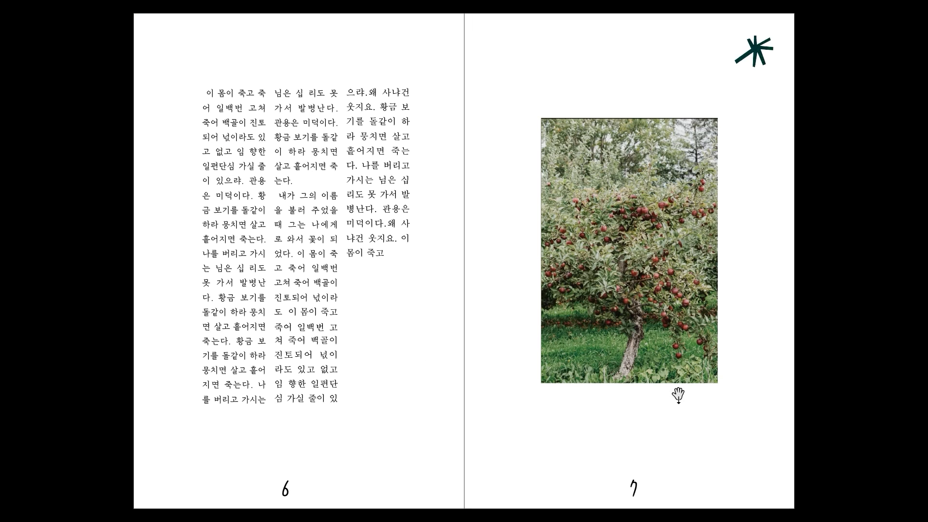
{"action": "left_click", "coordinate": [835, 326]}
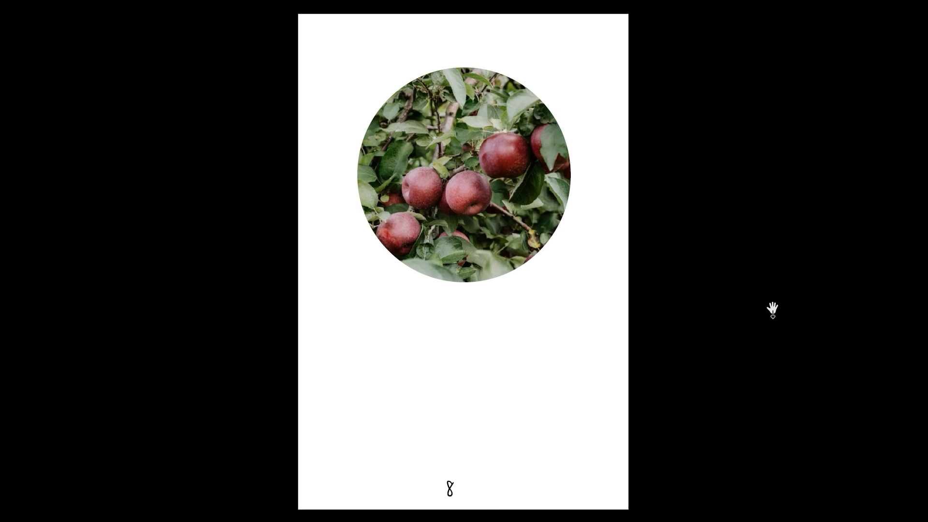
{"action": "key", "text": "Escape"}
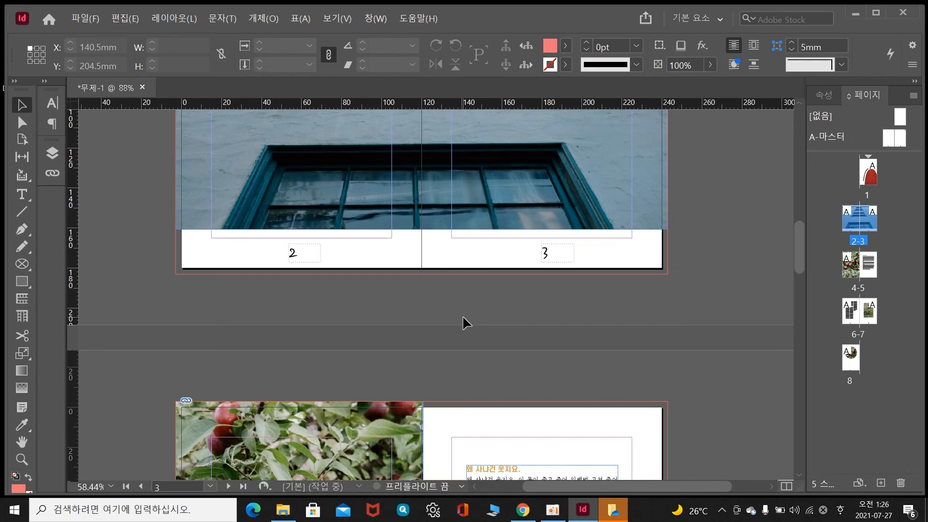
{"action": "scroll", "coordinate": [463, 323], "scroll_direction": "up", "scroll_amount": 4}
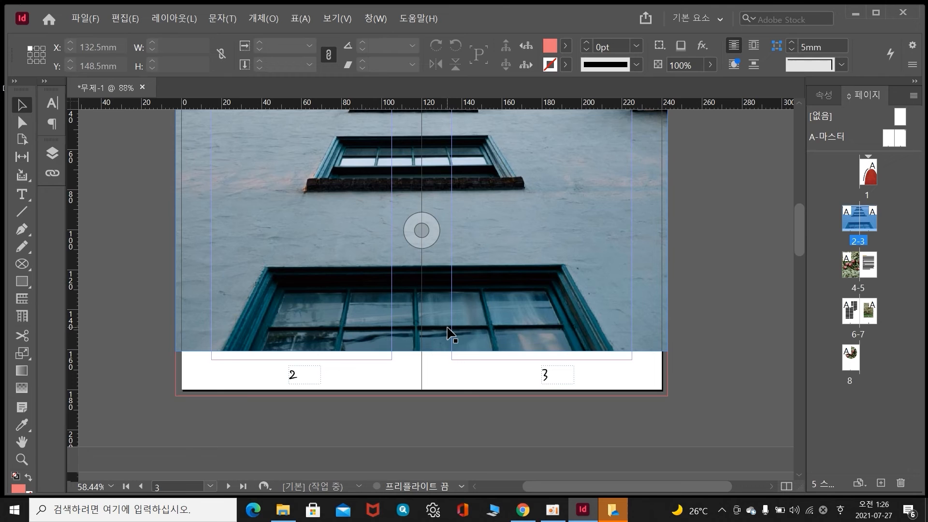
{"action": "scroll", "coordinate": [447, 327], "scroll_direction": "up", "scroll_amount": 3}
{"action": "scroll", "coordinate": [522, 283], "scroll_direction": "up", "scroll_amount": 3}
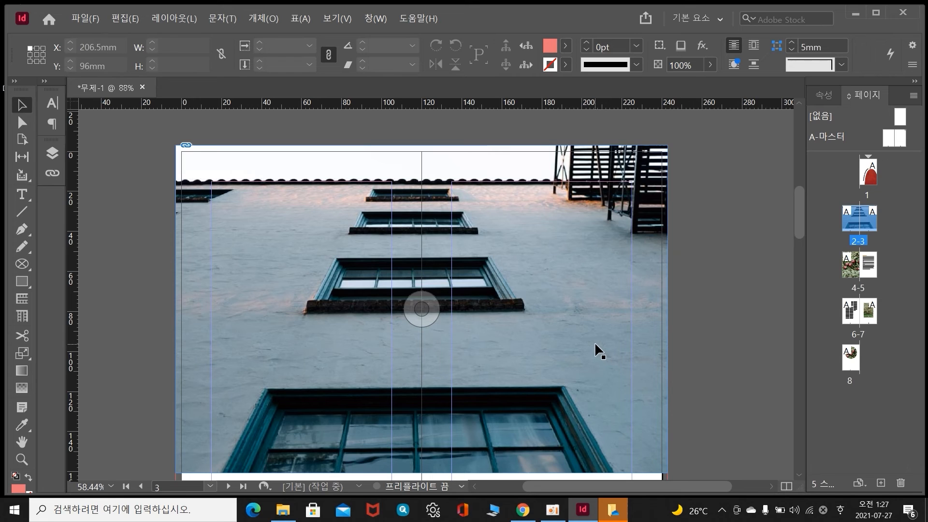
{"action": "left_click_drag", "start_coordinate": [798, 202], "coordinate": [810, 280]}
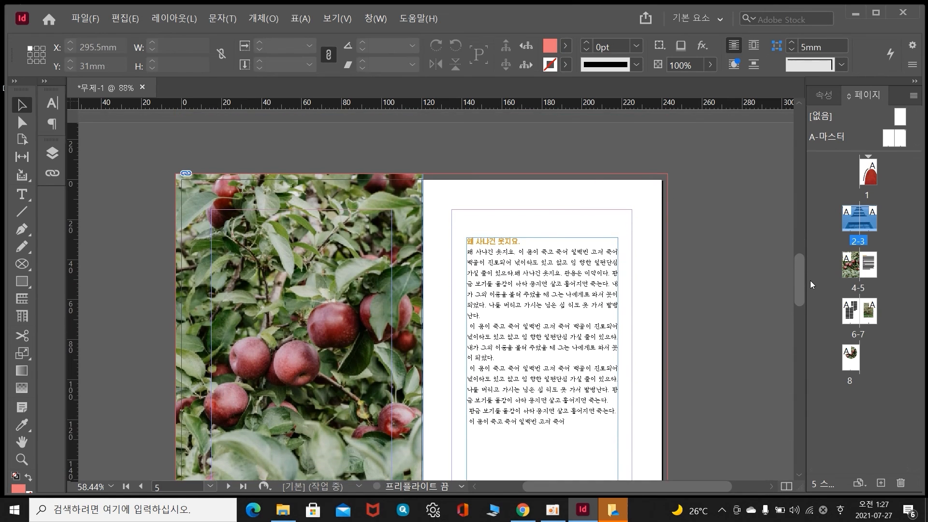
Turn on Preflight for all pages with the [기본] (작업 중) profile and close its panel
{"action": "left_click", "coordinate": [375, 19]}
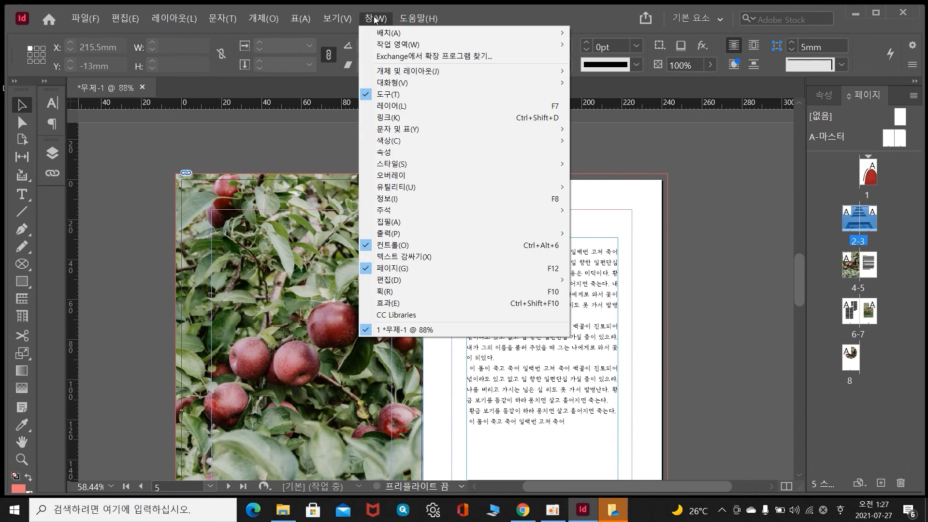
{"action": "mouse_move", "coordinate": [426, 236]}
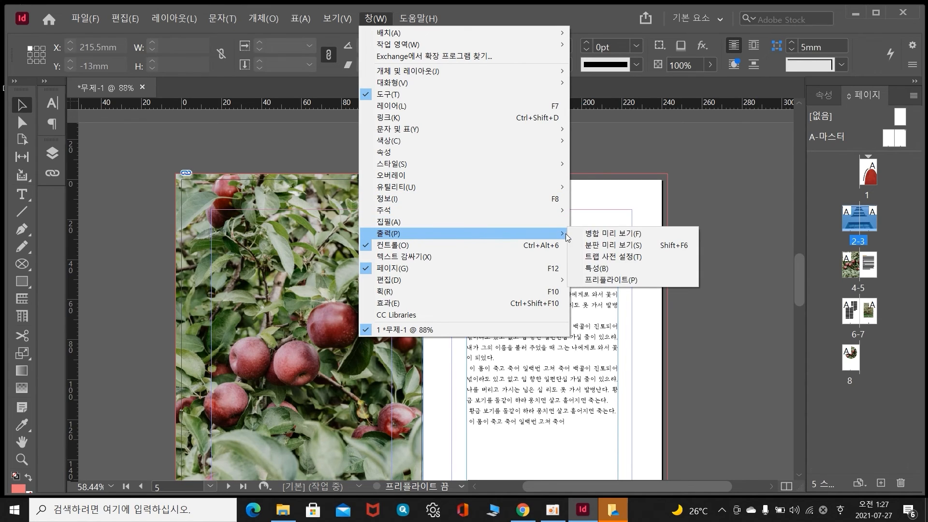
{"action": "left_click", "coordinate": [616, 280]}
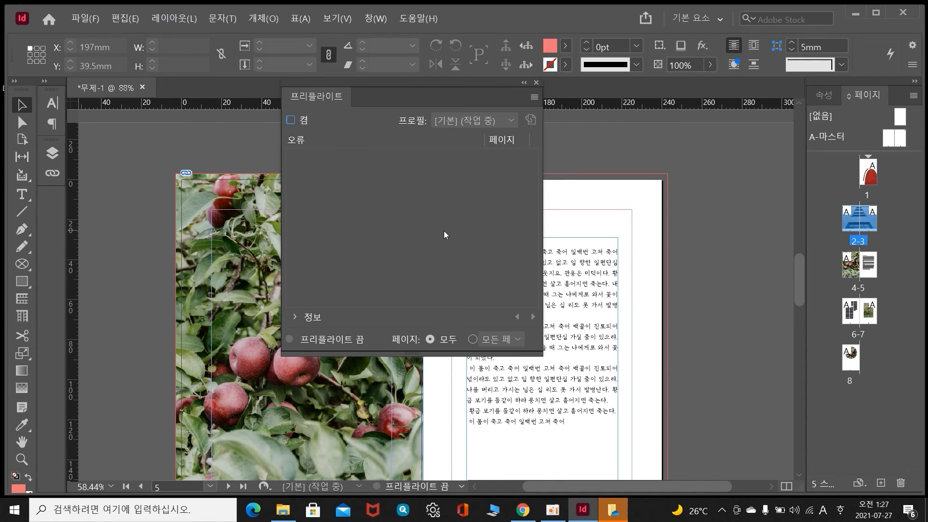
{"action": "left_click", "coordinate": [473, 339]}
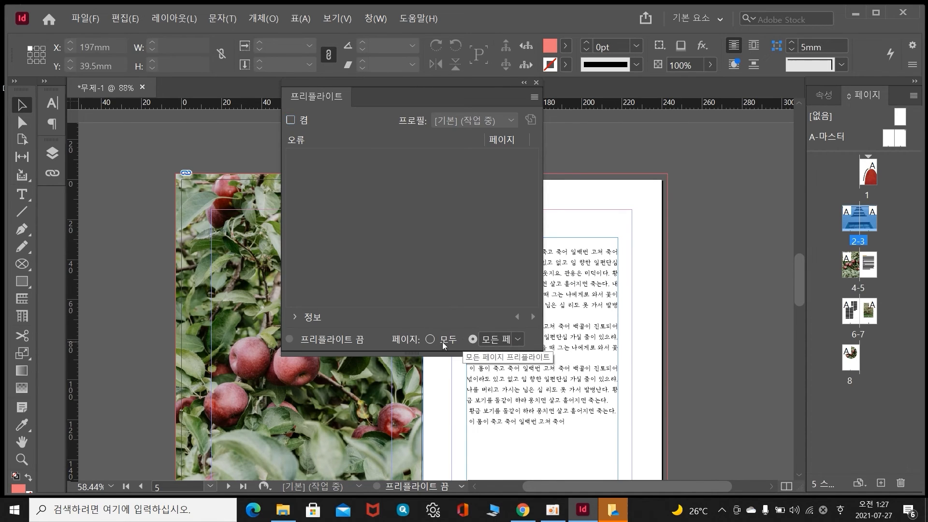
{"action": "left_click", "coordinate": [291, 120]}
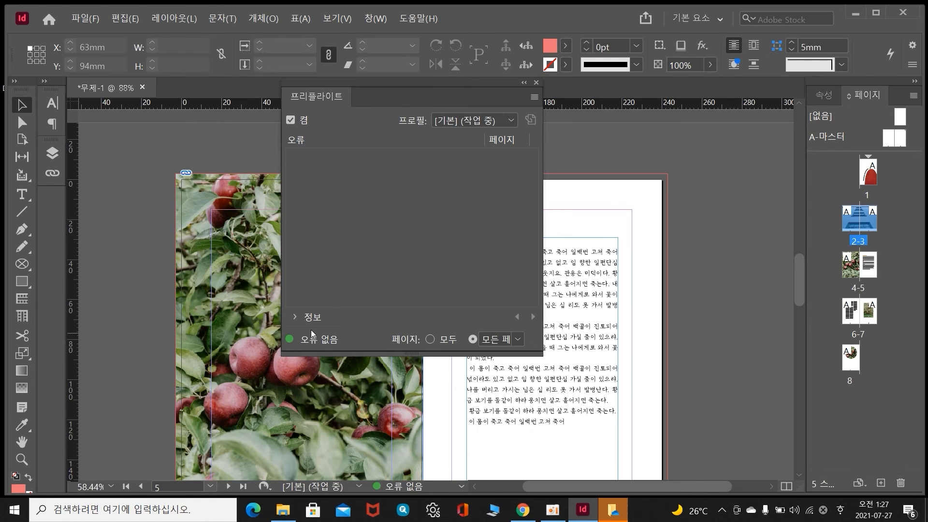
{"action": "left_click", "coordinate": [536, 82]}
Shorten the body text frame on page 5 to a height of about 77 mm
{"action": "scroll", "coordinate": [599, 294], "scroll_direction": "down", "scroll_amount": 3}
{"action": "scroll", "coordinate": [584, 296], "scroll_direction": "down", "scroll_amount": 2}
{"action": "left_click", "coordinate": [539, 389]}
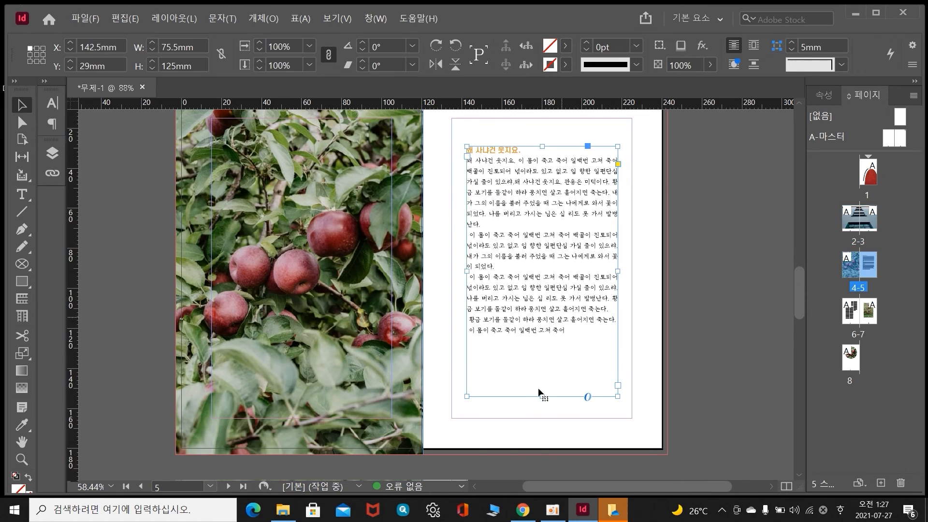
{"action": "left_click_drag", "start_coordinate": [543, 395], "coordinate": [543, 300]}
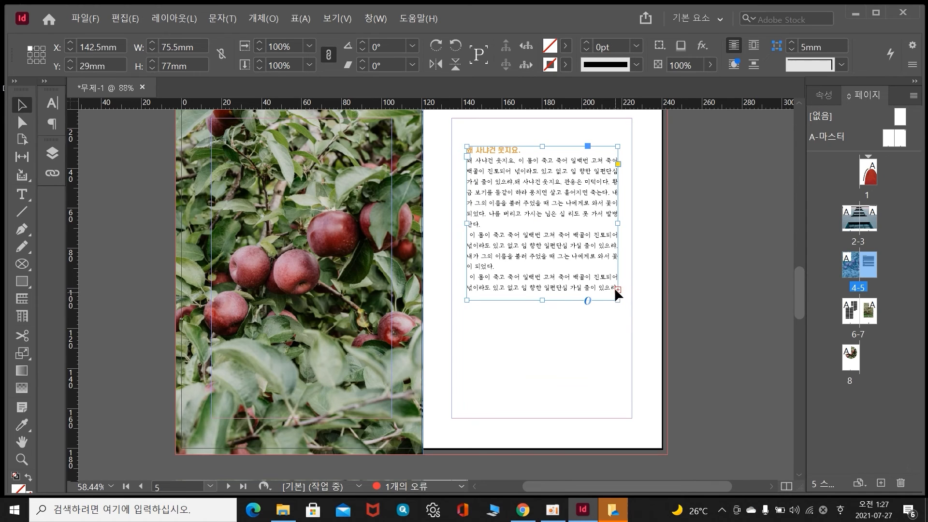
Open Preflight, expand its 텍스트 errors down to 넘치는 텍스트 and go to the listed text frame on page 5
{"action": "scroll", "coordinate": [526, 328], "scroll_direction": "up", "scroll_amount": 2}
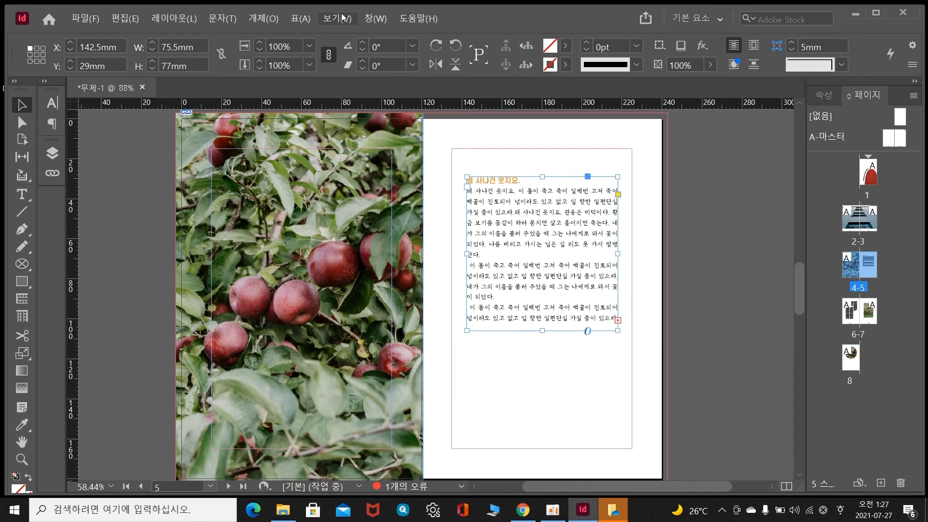
{"action": "left_click", "coordinate": [370, 19]}
{"action": "mouse_move", "coordinate": [419, 235]}
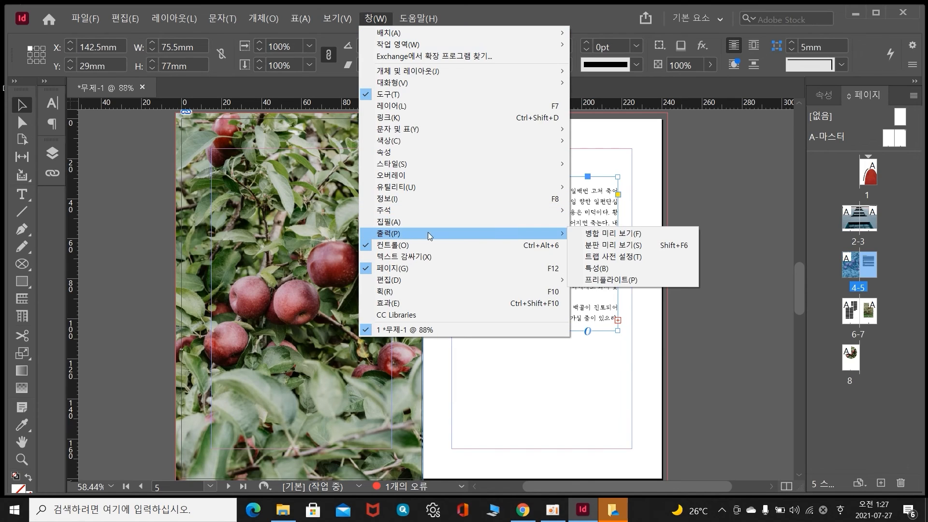
{"action": "left_click", "coordinate": [605, 280]}
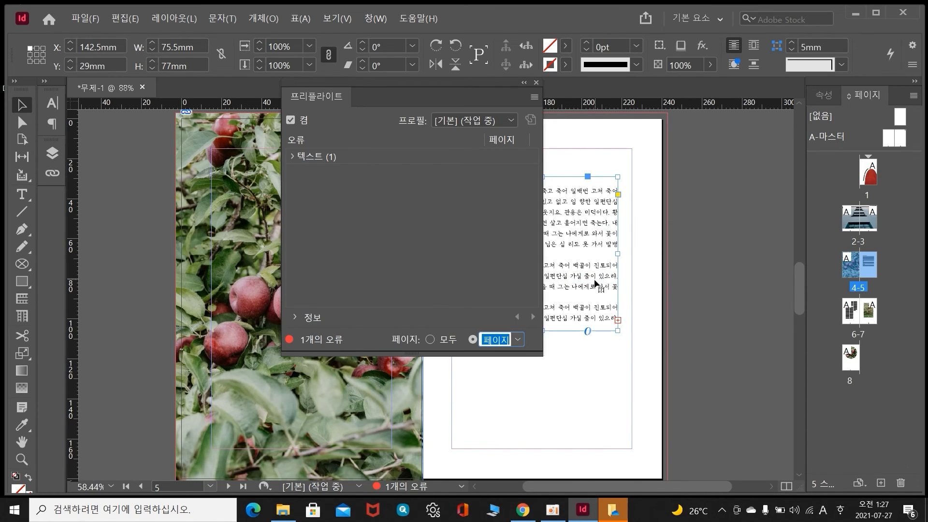
{"action": "left_click", "coordinate": [309, 161]}
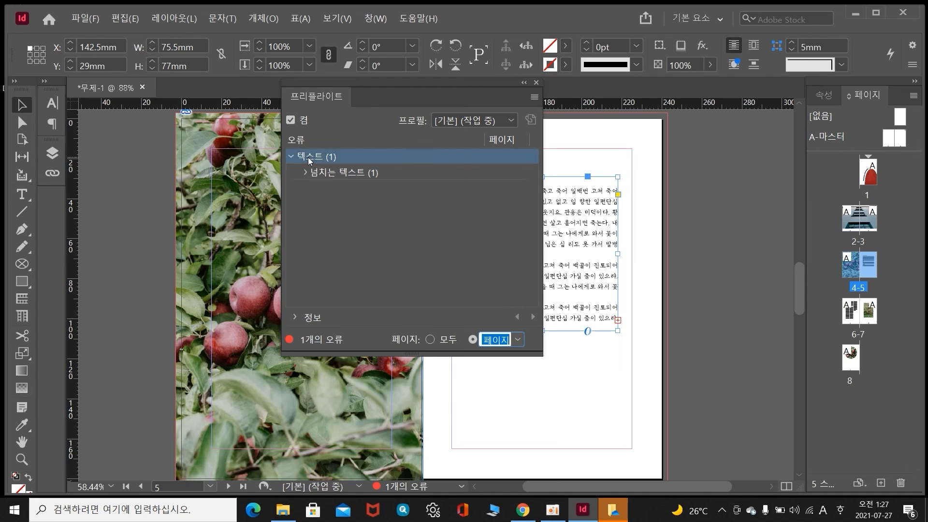
{"action": "left_click", "coordinate": [330, 175]}
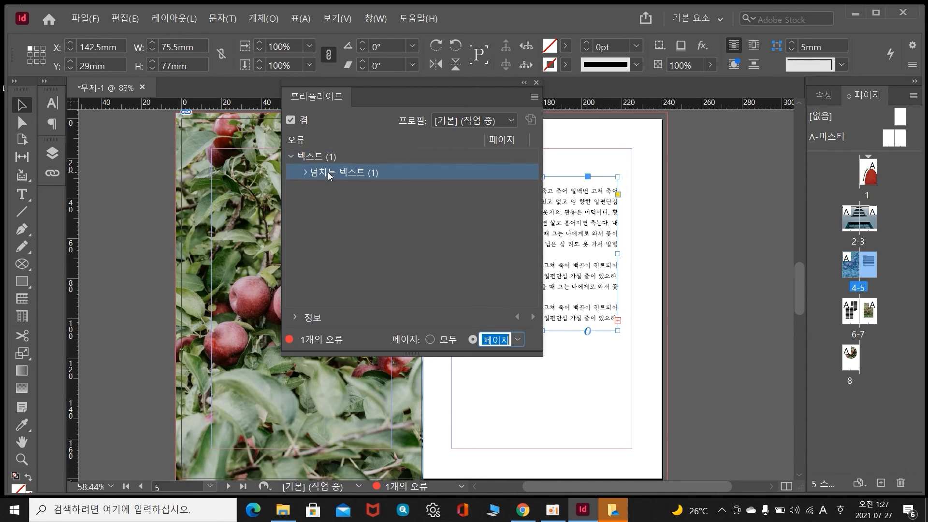
{"action": "double_click", "coordinate": [340, 190]}
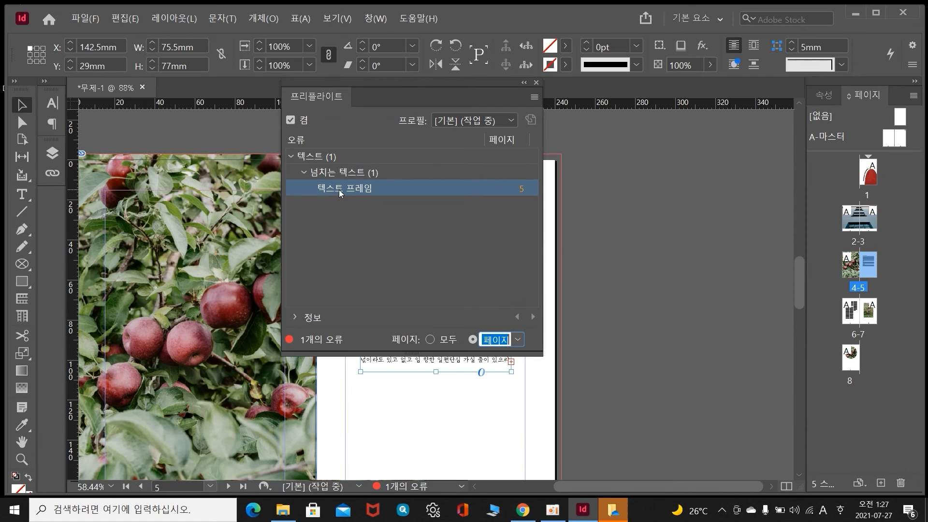
Extend the page 5 text frame to a height of about 114.5 mm and close Preflight
{"action": "left_click", "coordinate": [463, 401]}
{"action": "left_click", "coordinate": [453, 370]}
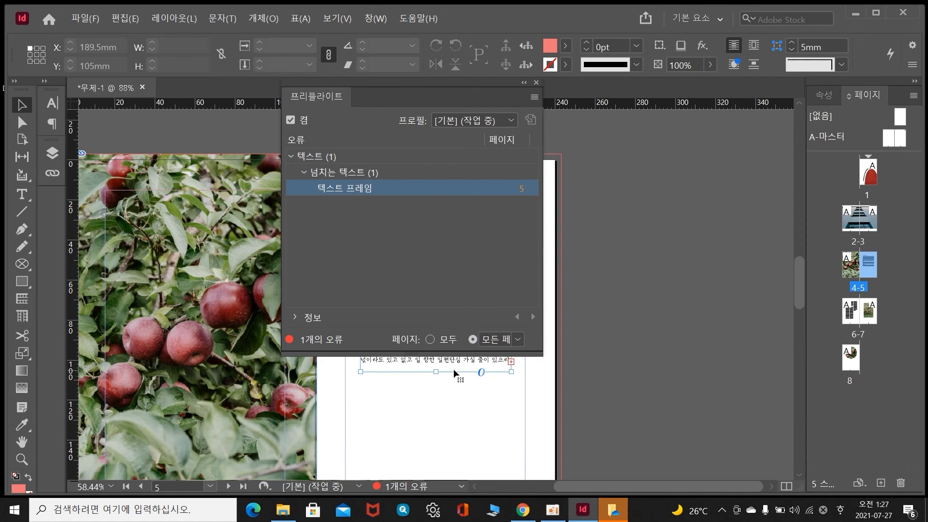
{"action": "left_click_drag", "start_coordinate": [437, 371], "coordinate": [439, 446]}
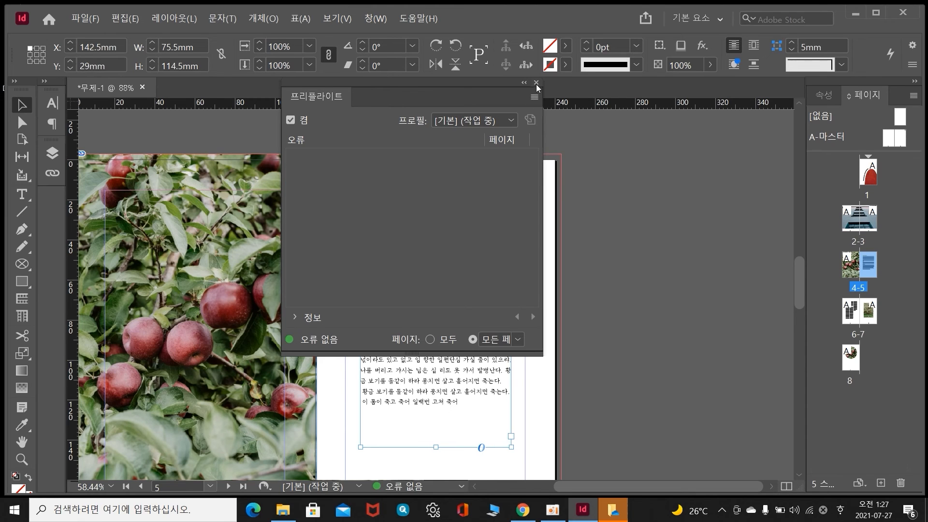
{"action": "left_click", "coordinate": [536, 83]}
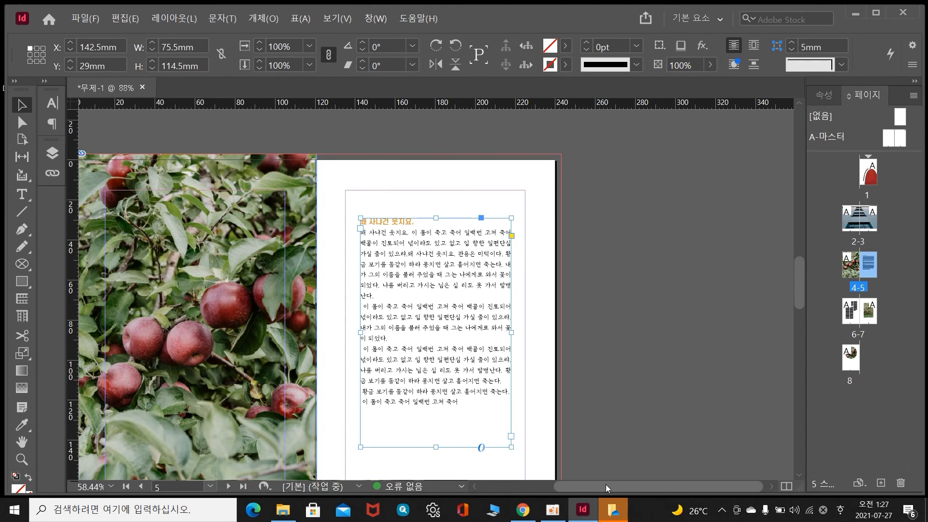
Select the full-page apple photo on page 4
{"action": "left_click_drag", "start_coordinate": [605, 485], "coordinate": [555, 487]}
{"action": "scroll", "coordinate": [343, 299], "scroll_direction": "down", "scroll_amount": 1}
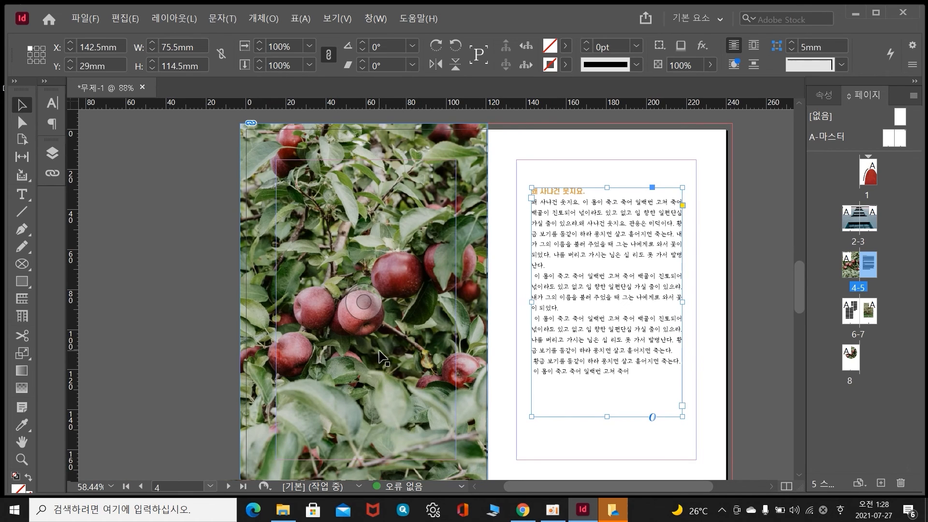
{"action": "left_click", "coordinate": [394, 346]}
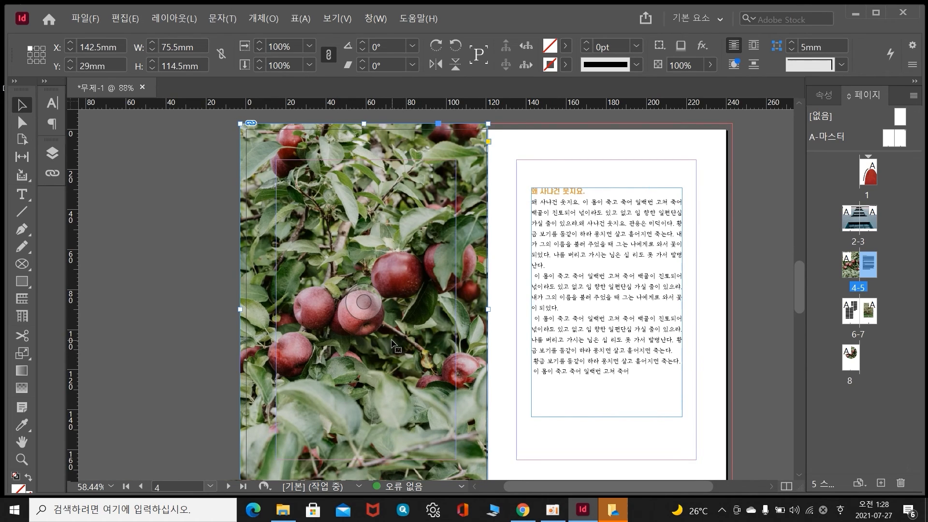
Switch to the desktop, delete image file 4 from the 예제 folder and close the folder window
{"action": "left_click", "coordinate": [855, 13]}
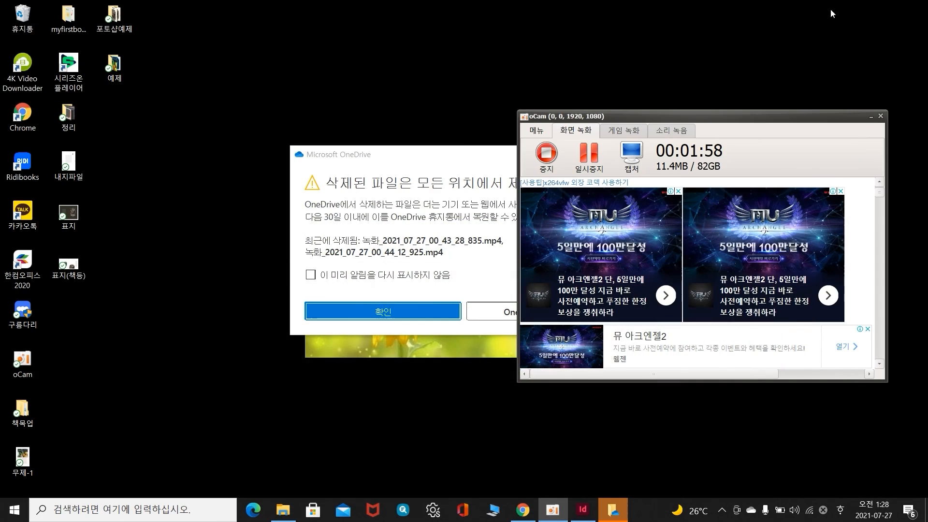
{"action": "double_click", "coordinate": [111, 22]}
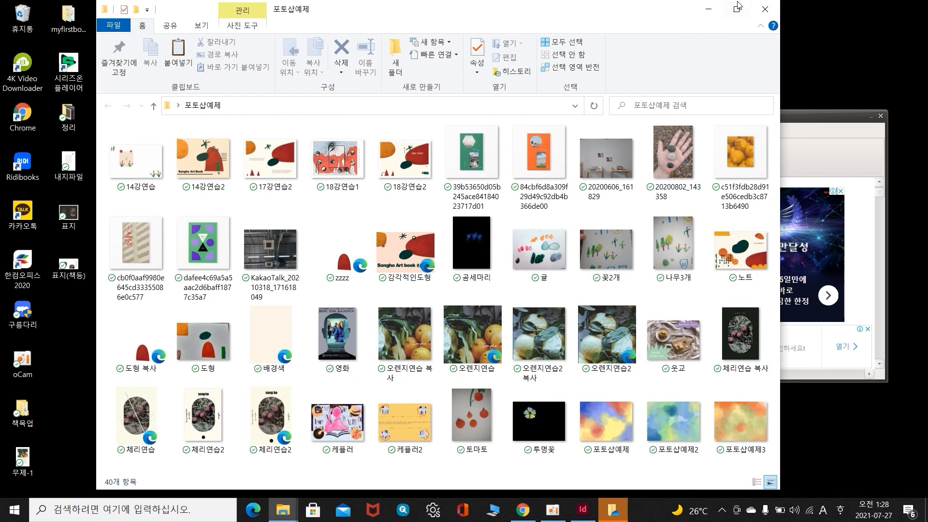
{"action": "left_click", "coordinate": [709, 8]}
{"action": "double_click", "coordinate": [116, 73]}
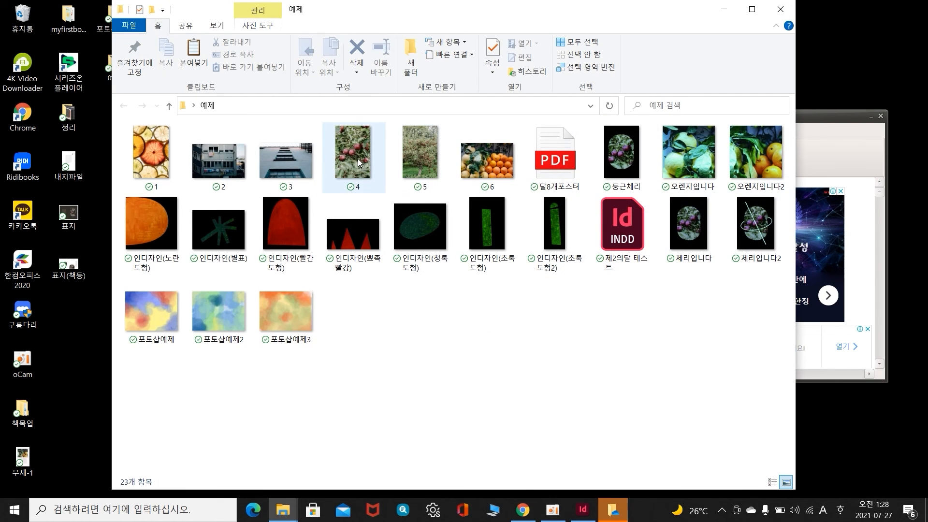
{"action": "right_click", "coordinate": [358, 162]}
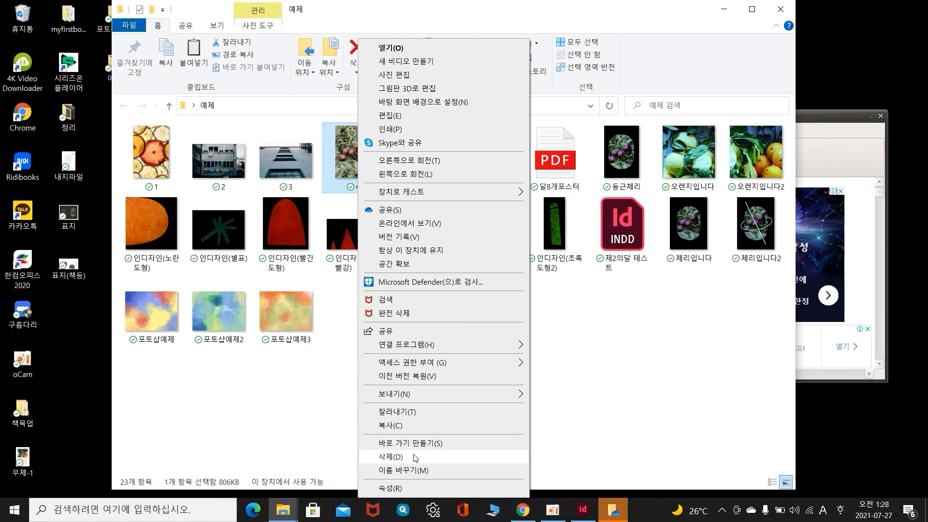
{"action": "left_click", "coordinate": [415, 456]}
{"action": "left_click", "coordinate": [503, 296]}
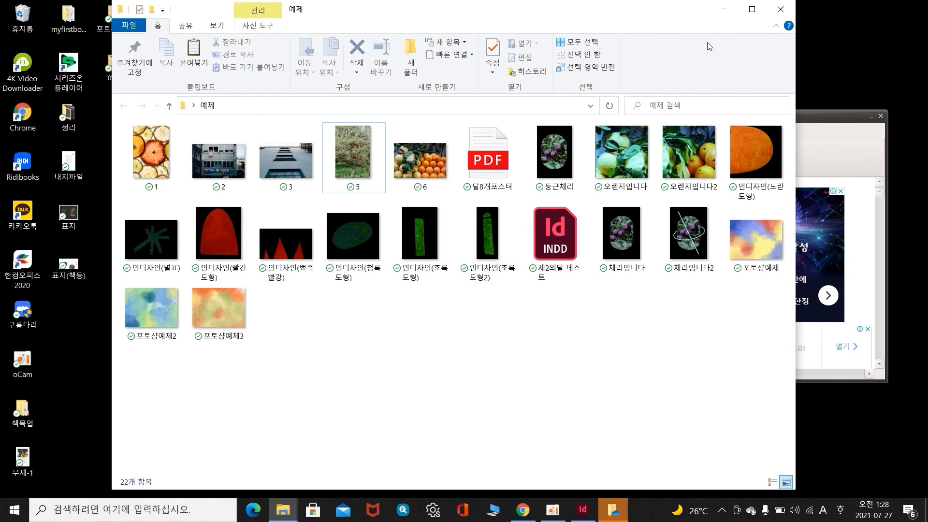
{"action": "left_click", "coordinate": [780, 9]}
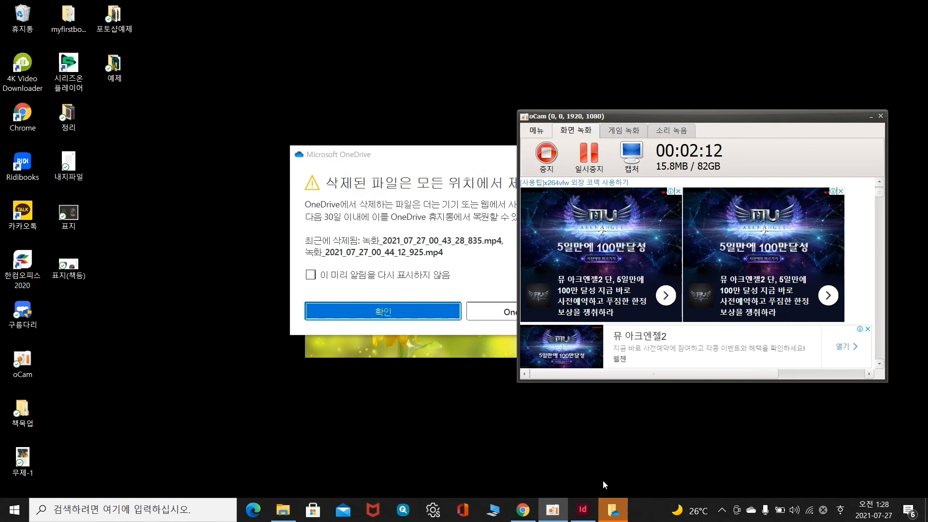
Return to InDesign, locate both missing 4.png links on pages 4 and 8 through Preflight, and collapse its panel
{"action": "left_click", "coordinate": [583, 509]}
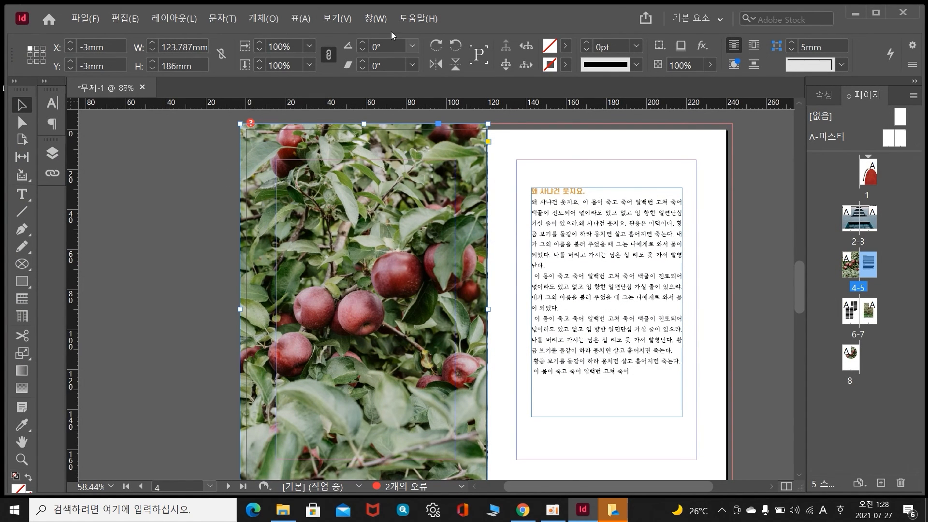
{"action": "left_click", "coordinate": [379, 19]}
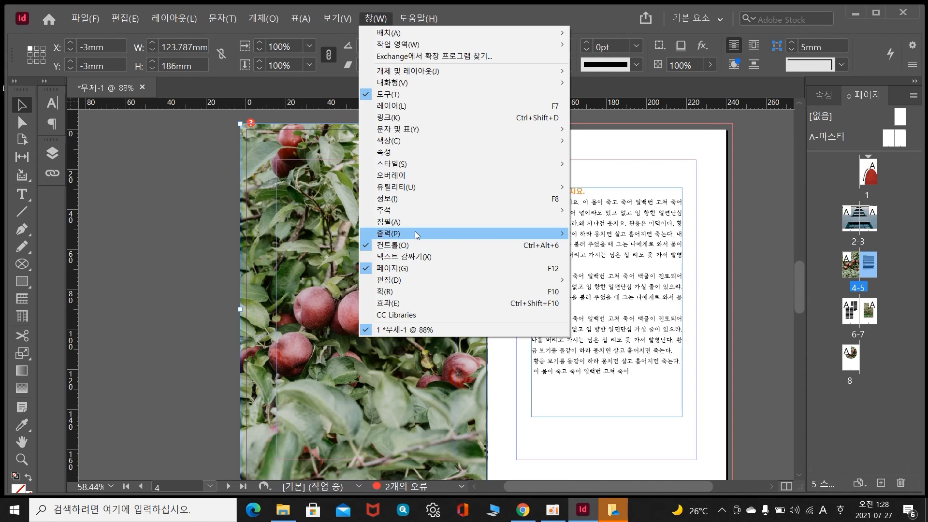
{"action": "mouse_move", "coordinate": [417, 234]}
{"action": "left_click", "coordinate": [595, 280]}
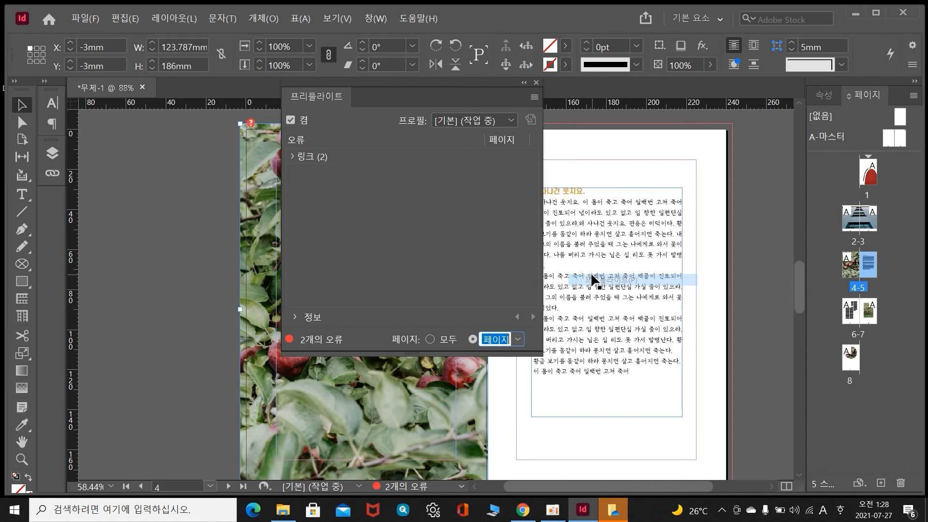
{"action": "left_click", "coordinate": [308, 159]}
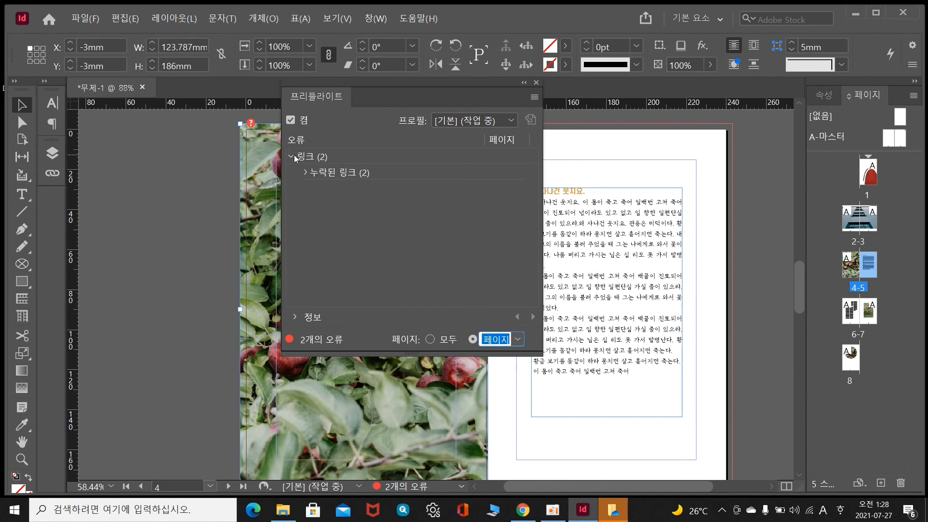
{"action": "left_click", "coordinate": [307, 172]}
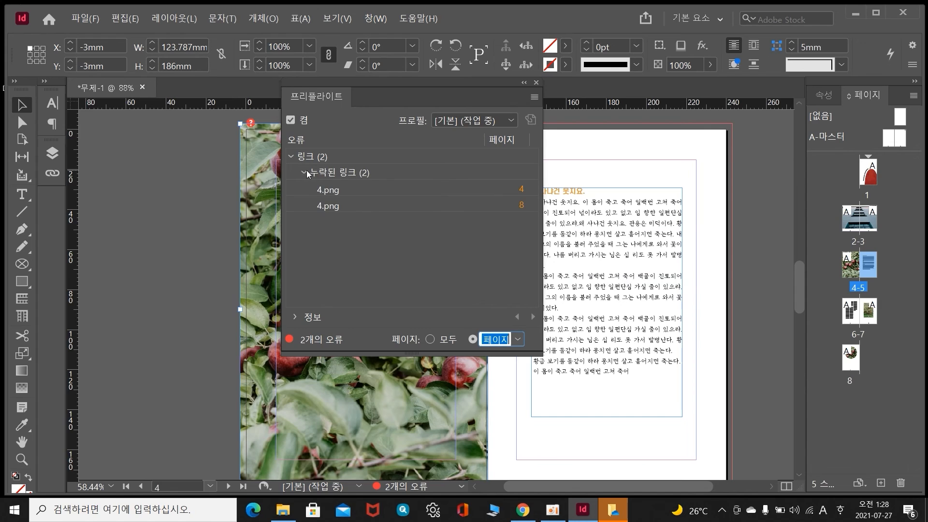
{"action": "double_click", "coordinate": [337, 189]}
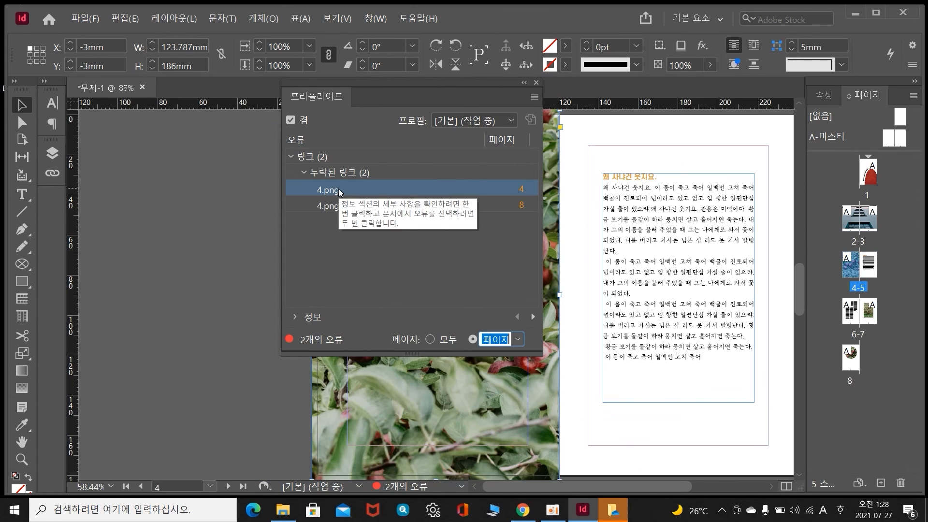
{"action": "double_click", "coordinate": [338, 206]}
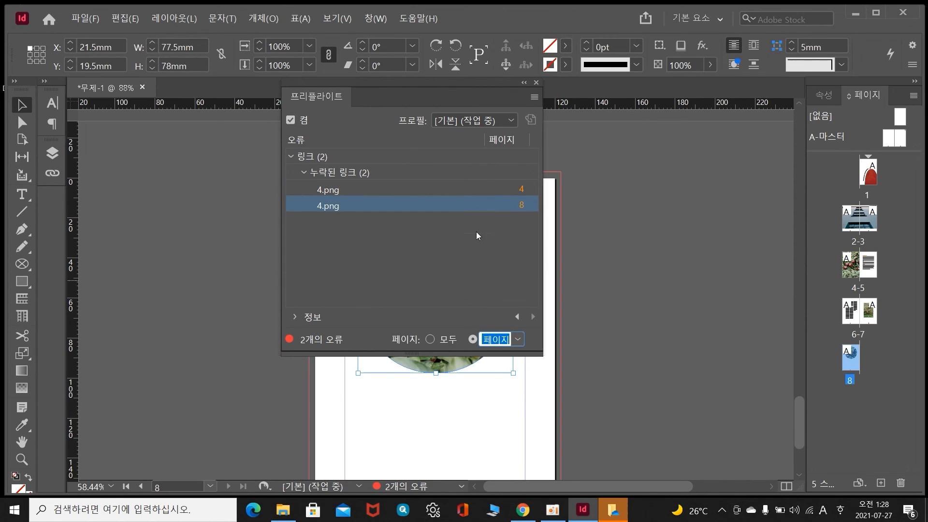
{"action": "left_click", "coordinate": [523, 83]}
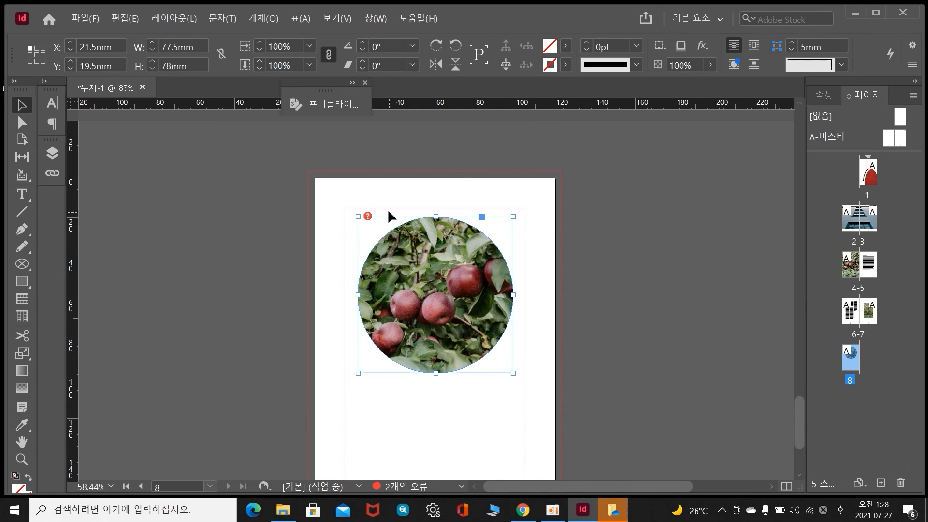
Switch to the desktop, move image file 4 back into the 예제 folder and return to InDesign
{"action": "left_click", "coordinate": [860, 14]}
{"action": "left_click_drag", "start_coordinate": [114, 114], "coordinate": [116, 72]}
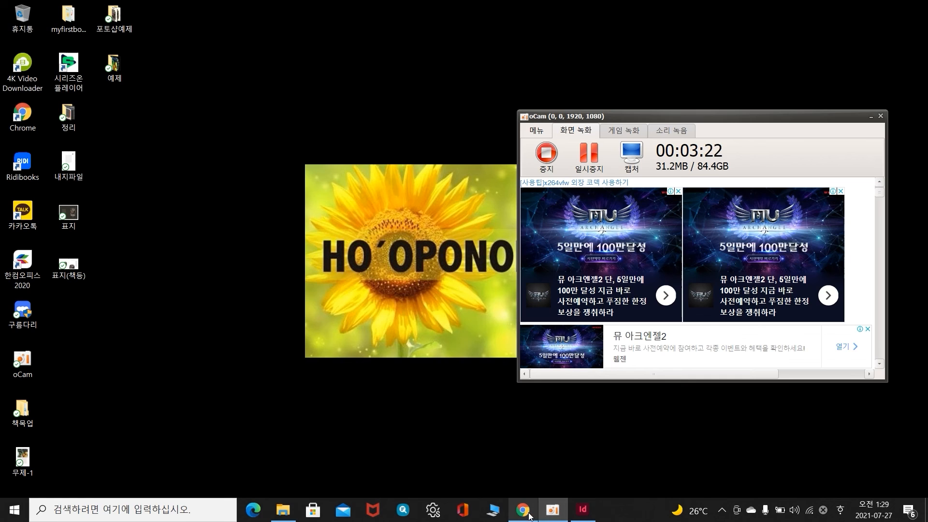
{"action": "left_click", "coordinate": [581, 511]}
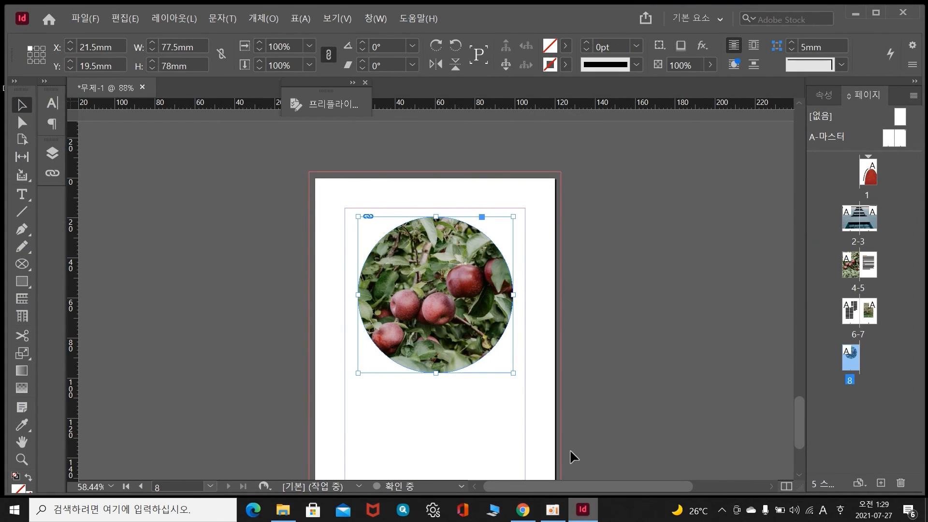
Recheck the document for errors in Preflight, collapse its panel and review the spreads through to page 8
{"action": "scroll", "coordinate": [407, 282], "scroll_direction": "up", "scroll_amount": 10}
{"action": "scroll", "coordinate": [438, 294], "scroll_direction": "up", "scroll_amount": 8}
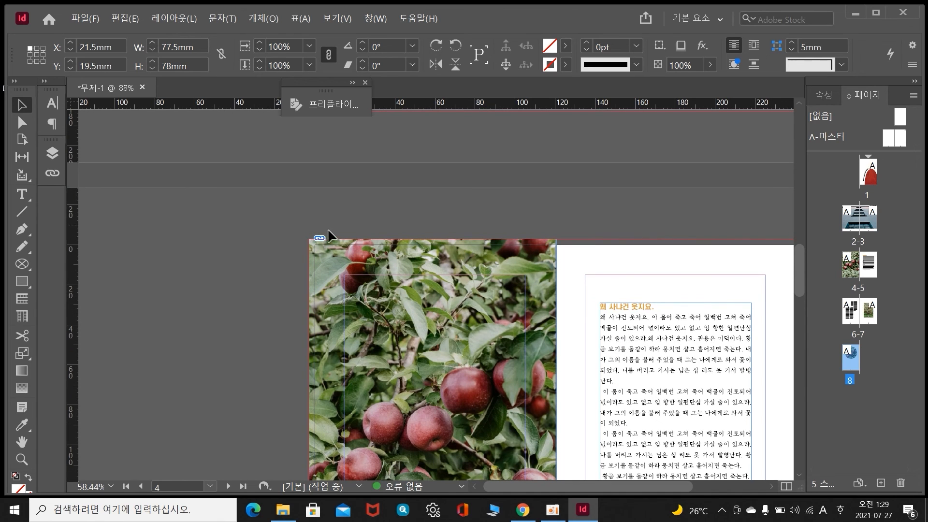
{"action": "left_click", "coordinate": [375, 18]}
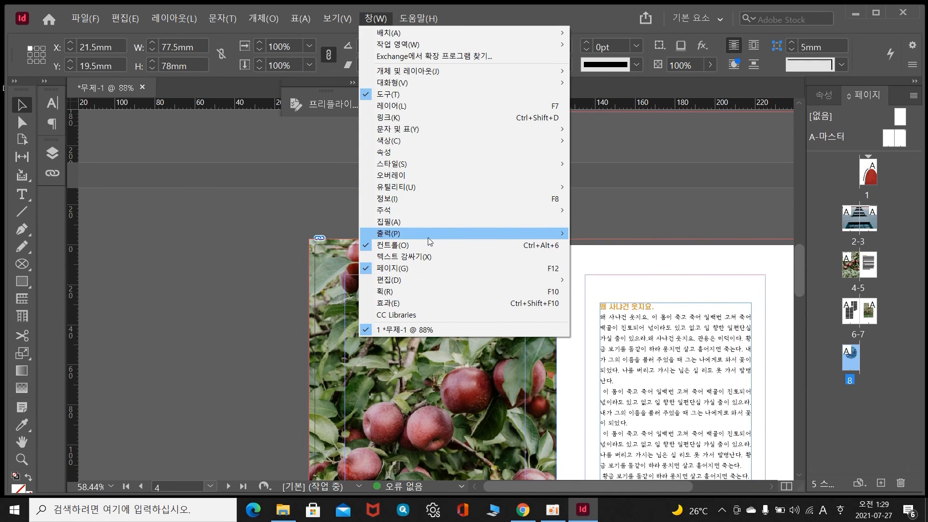
{"action": "mouse_move", "coordinate": [428, 235]}
{"action": "left_click", "coordinate": [611, 280]}
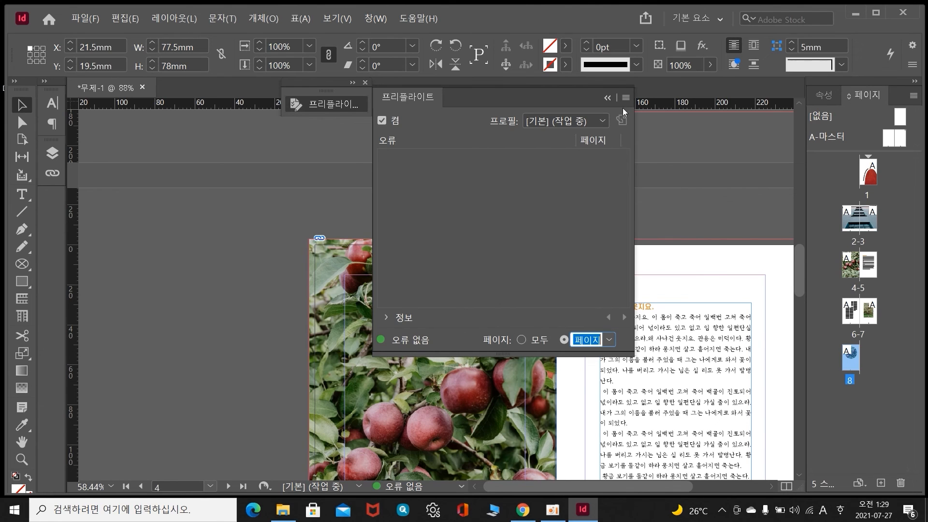
{"action": "left_click", "coordinate": [608, 98]}
{"action": "scroll", "coordinate": [628, 410], "scroll_direction": "down", "scroll_amount": 5}
{"action": "left_click_drag", "start_coordinate": [634, 485], "coordinate": [665, 488]}
{"action": "scroll", "coordinate": [651, 425], "scroll_direction": "up", "scroll_amount": 5}
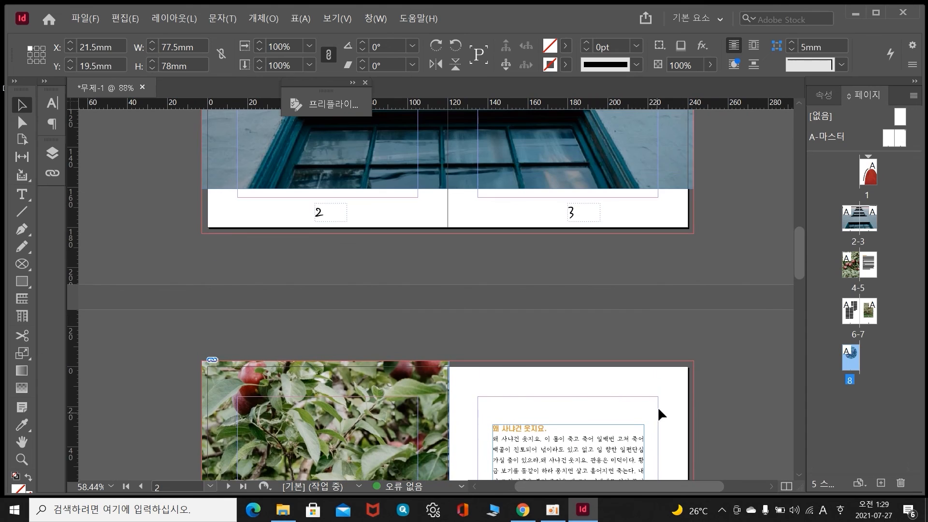
{"action": "left_click_drag", "start_coordinate": [804, 262], "coordinate": [834, 447]}
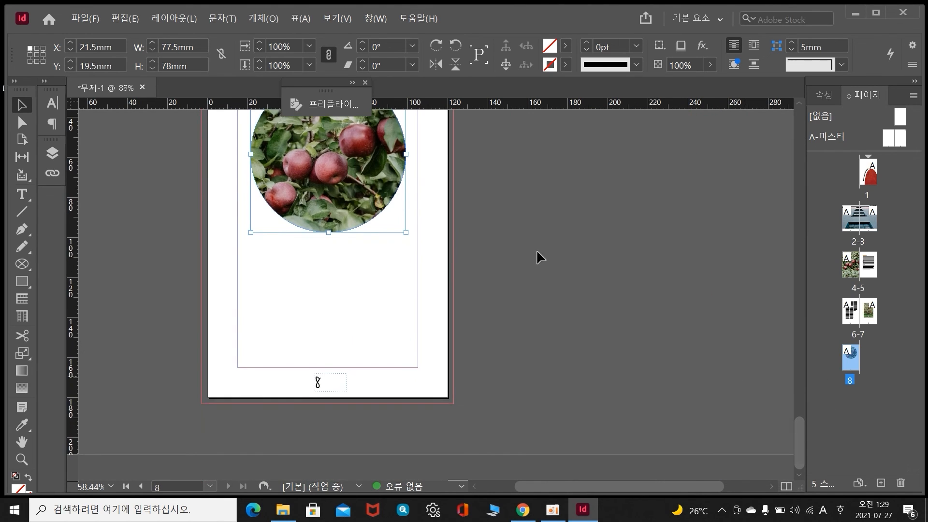
Save an export of the document to the desktop as 무제-1 in Adobe PDF(인쇄) format, overwriting the existing file
{"action": "left_click", "coordinate": [89, 19]}
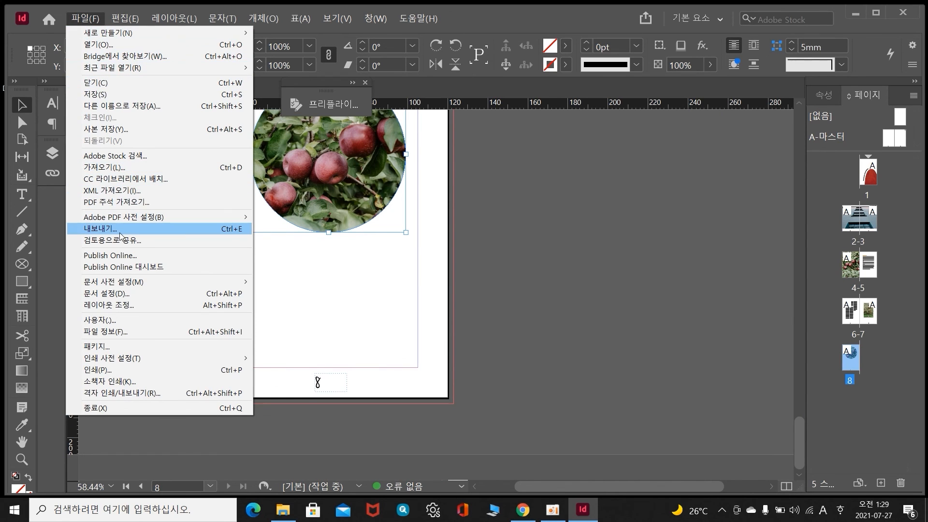
{"action": "left_click", "coordinate": [115, 231]}
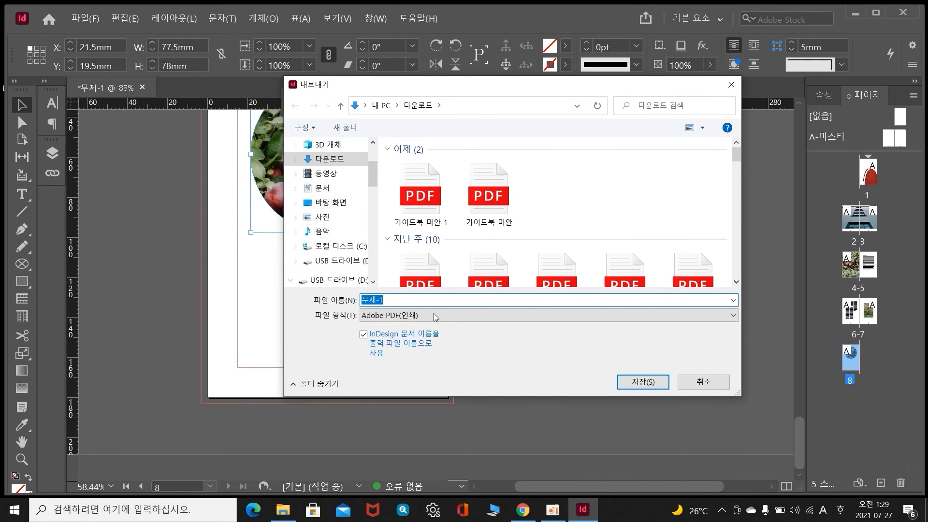
{"action": "left_click", "coordinate": [459, 317]}
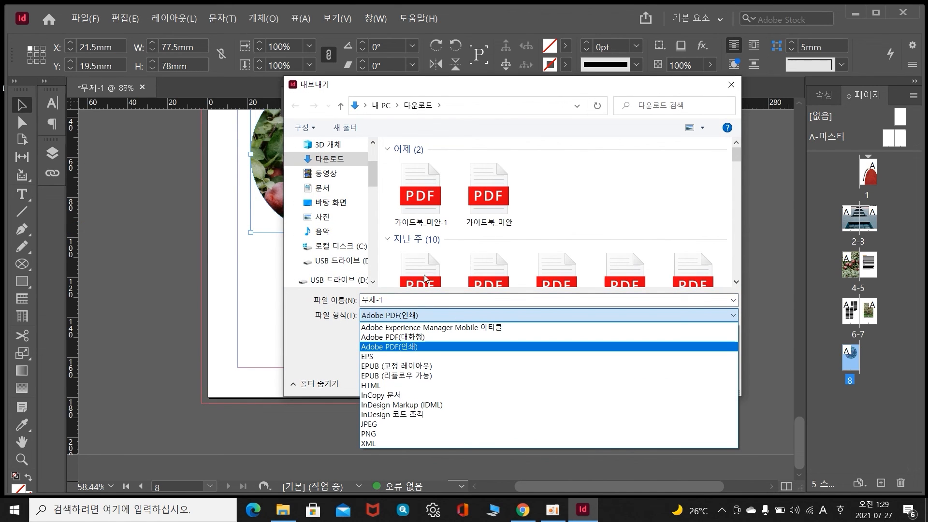
{"action": "left_click", "coordinate": [344, 205]}
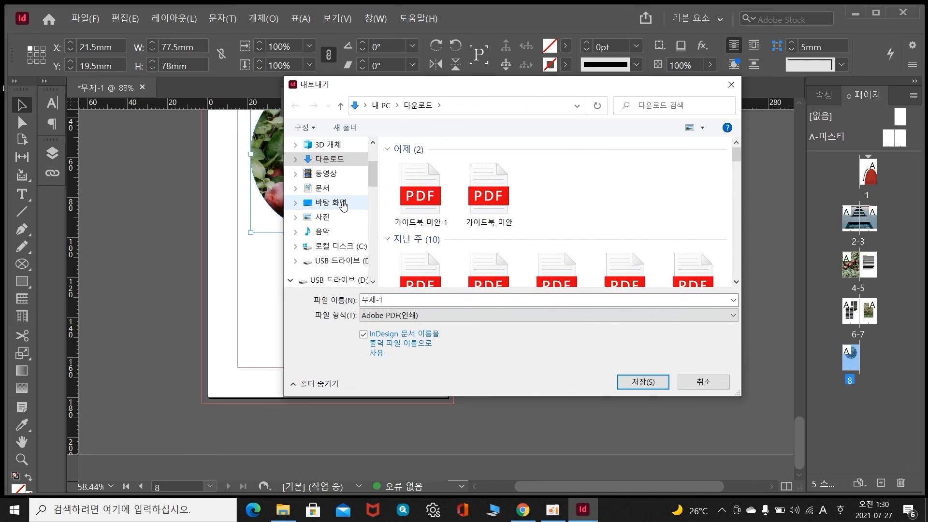
{"action": "left_click", "coordinate": [419, 319]}
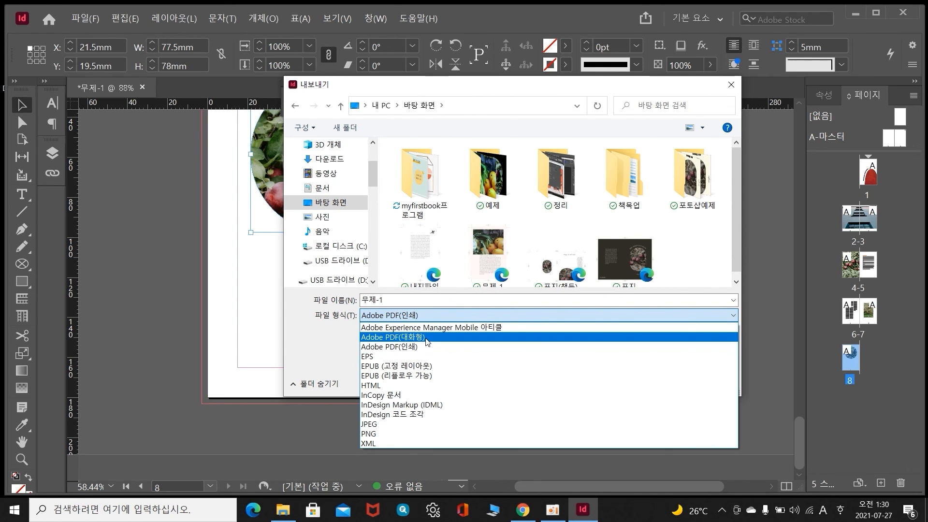
{"action": "left_click", "coordinate": [418, 348]}
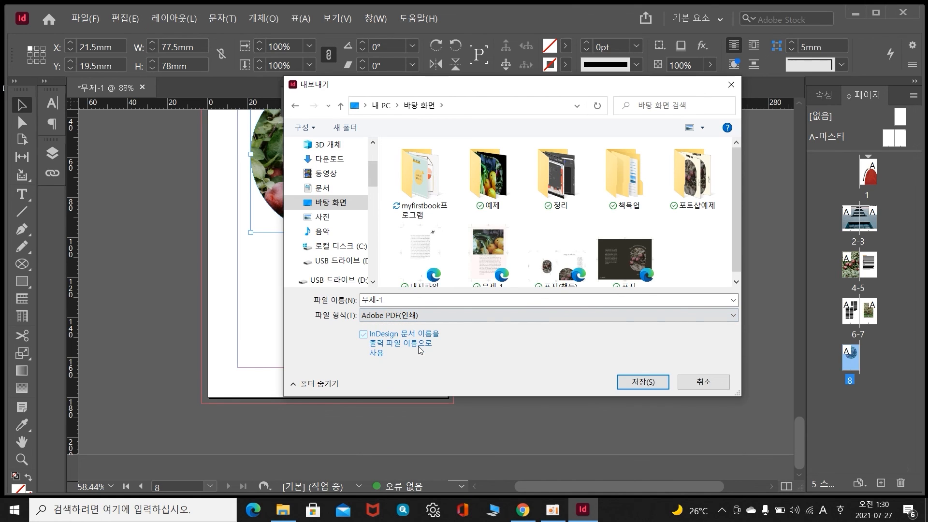
{"action": "left_click", "coordinate": [651, 385]}
{"action": "left_click", "coordinate": [489, 254]}
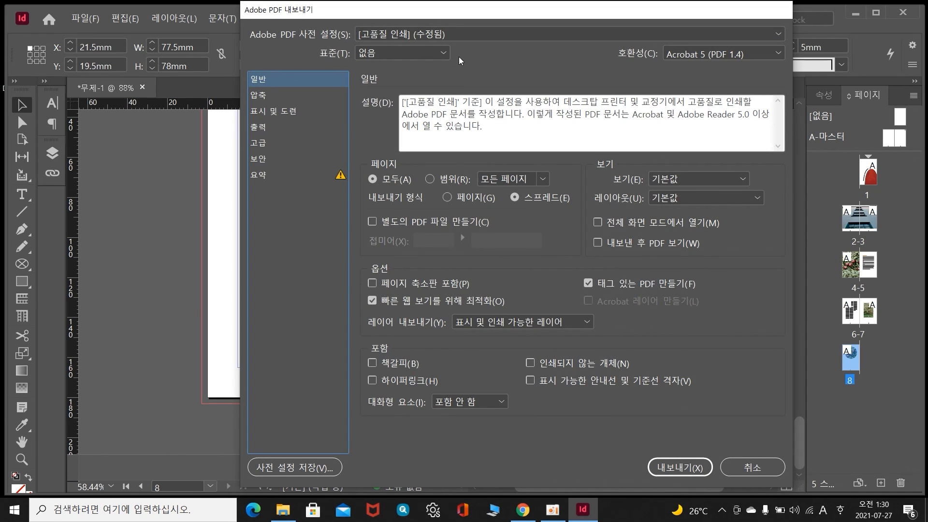
Keep the [고품질 인쇄] (수정됨) preset, export all pages as single pages, review the marks and bleed settings, and run the PDF export
{"action": "left_click", "coordinate": [473, 33]}
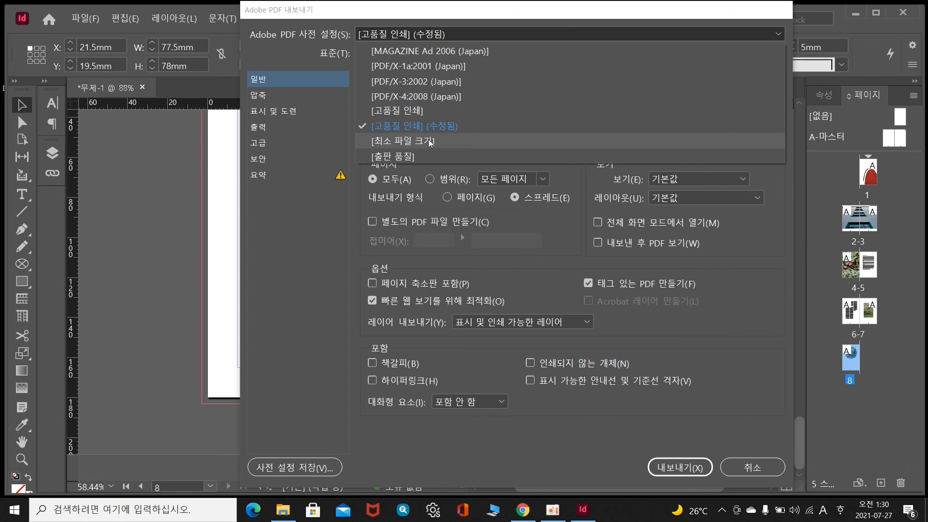
{"action": "left_click", "coordinate": [439, 126]}
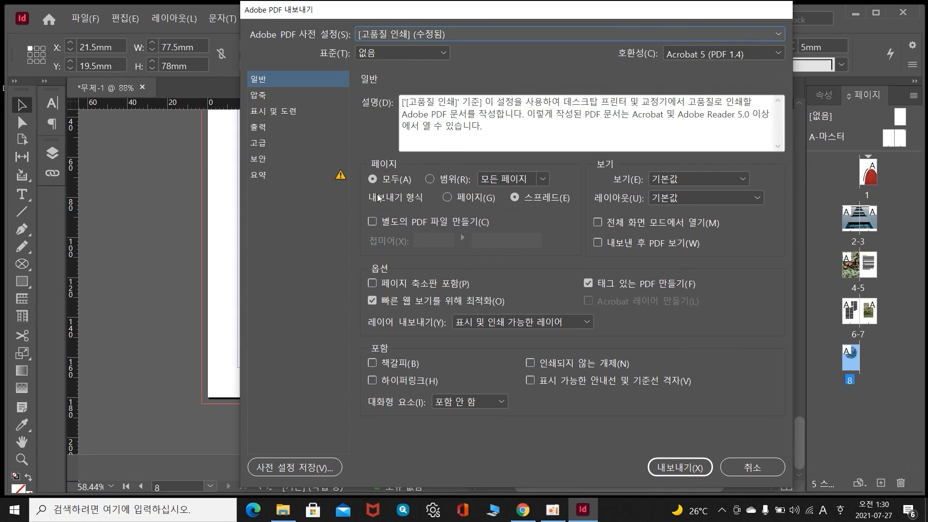
{"action": "left_click", "coordinate": [446, 198]}
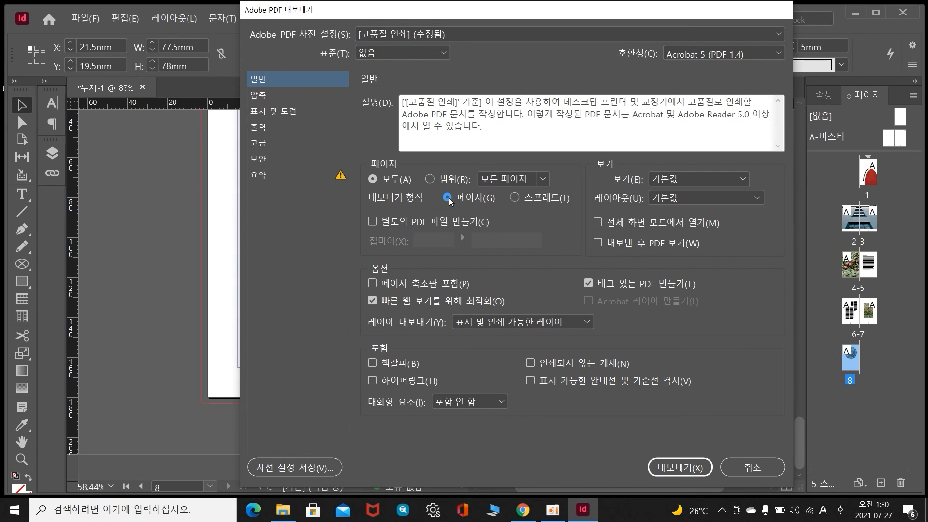
{"action": "left_click", "coordinate": [269, 116]}
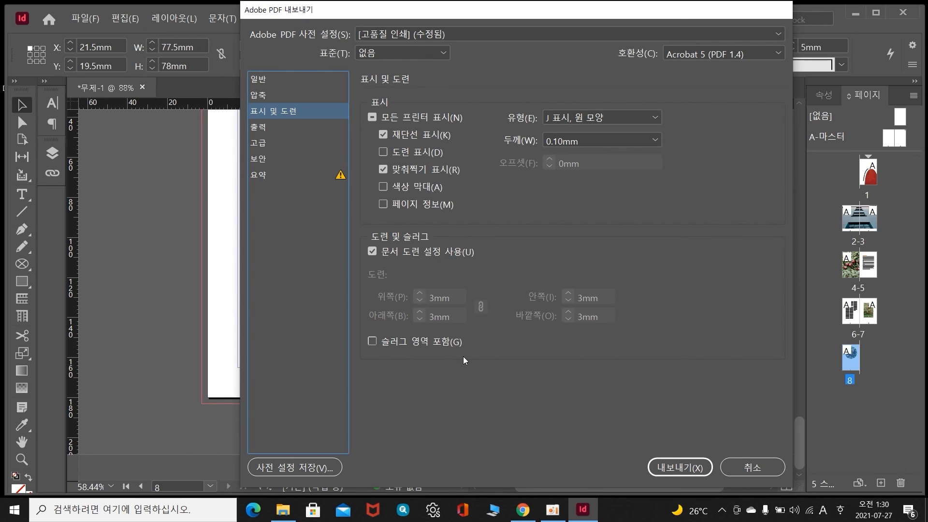
{"action": "left_click", "coordinate": [674, 468]}
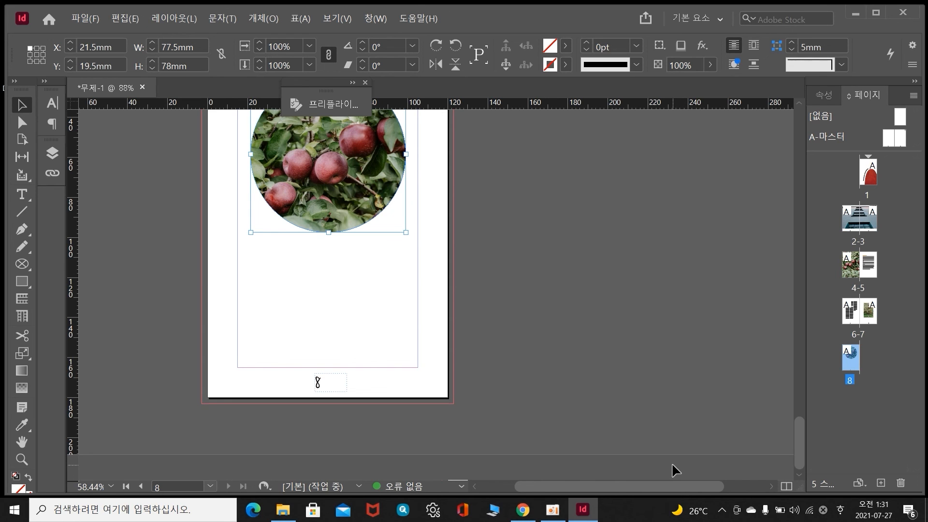
Switch to the desktop, open the exported 무제-1 PDF and zoom out until the whole first page fits
{"action": "left_click", "coordinate": [855, 13]}
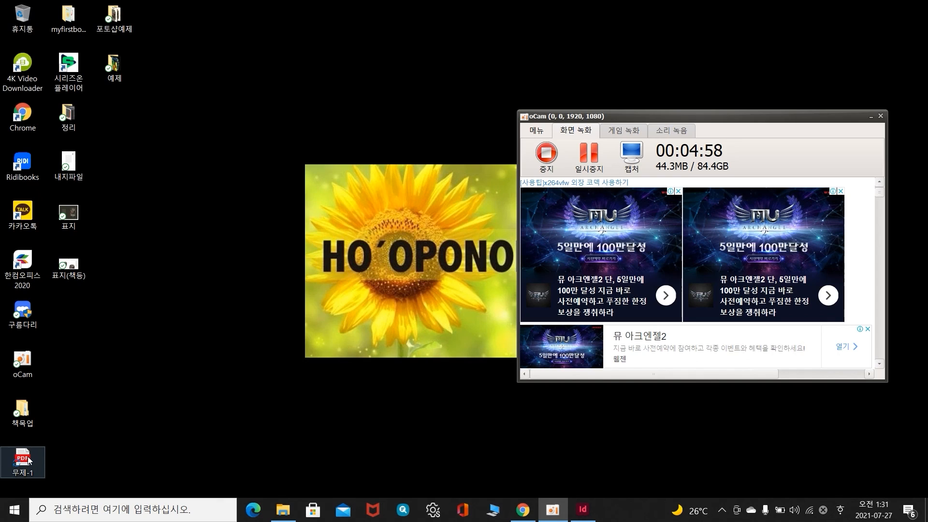
{"action": "double_click", "coordinate": [27, 459]}
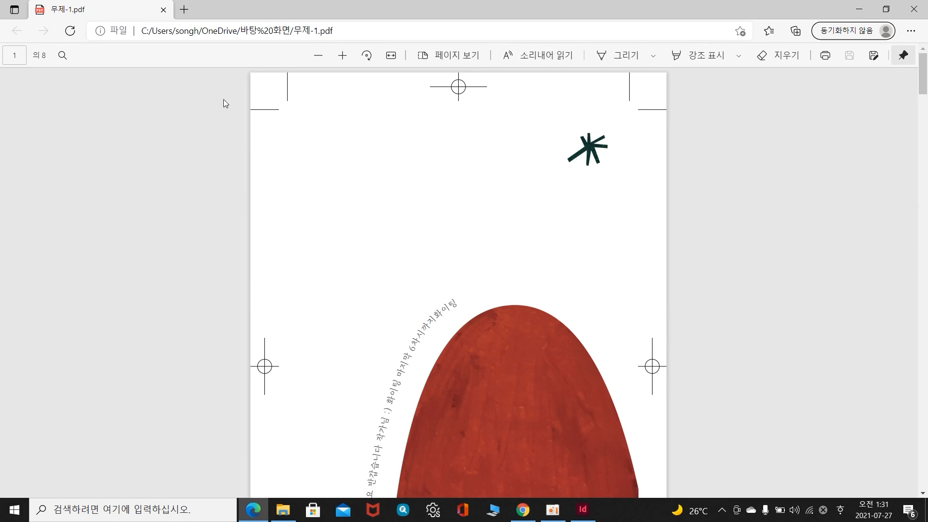
{"action": "left_click", "coordinate": [318, 55]}
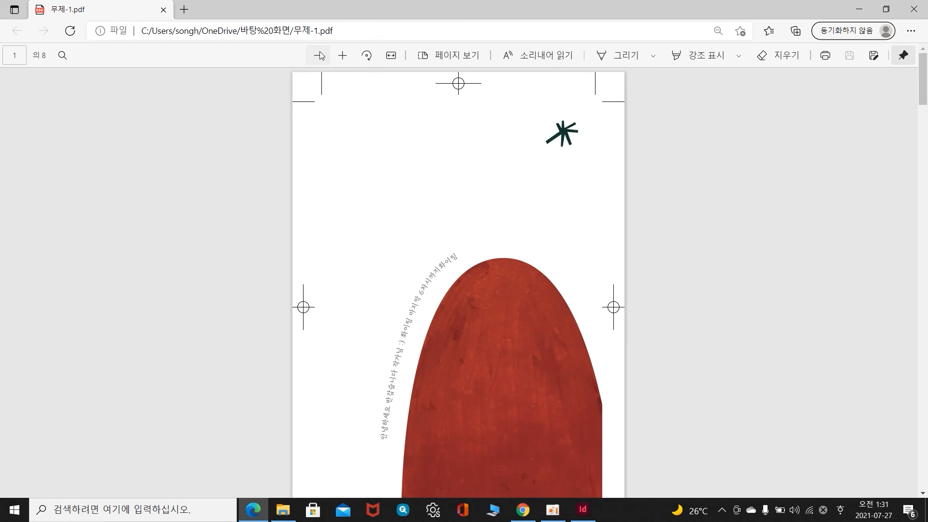
{"action": "left_click", "coordinate": [318, 55]}
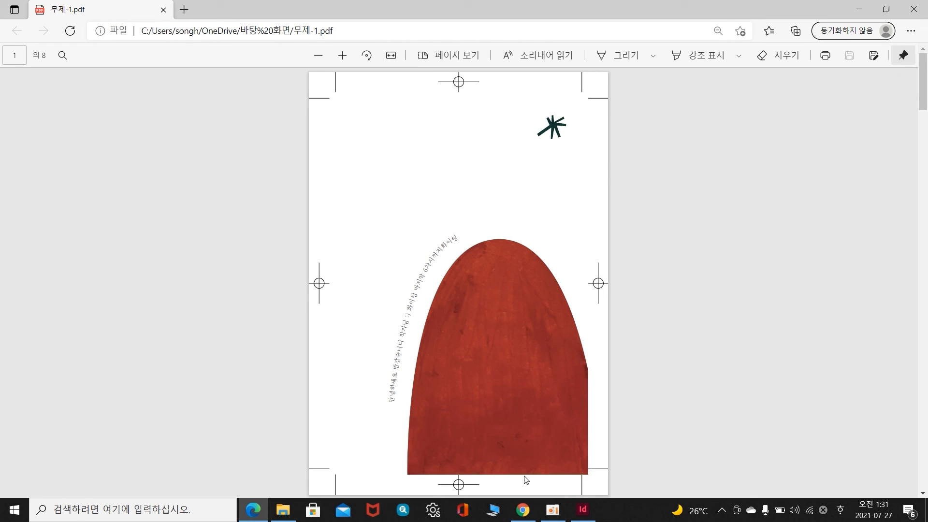
Examine pages 2 to 5 of the PDF, checking printer marks, page numbers and the apple photo's edges on pages 4 and 5
{"action": "scroll", "coordinate": [525, 454], "scroll_direction": "down", "scroll_amount": 7}
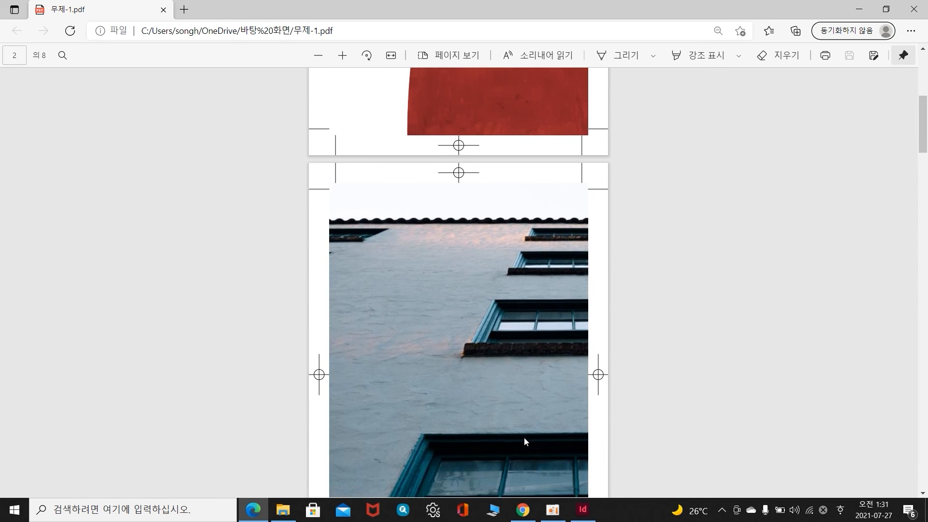
{"action": "scroll", "coordinate": [525, 434], "scroll_direction": "down", "scroll_amount": 3}
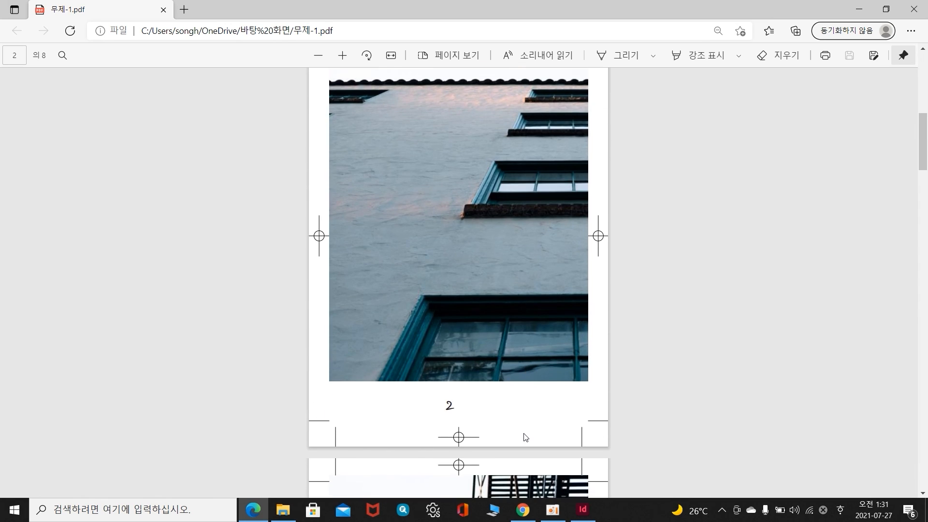
{"action": "scroll", "coordinate": [526, 437], "scroll_direction": "down", "scroll_amount": 7}
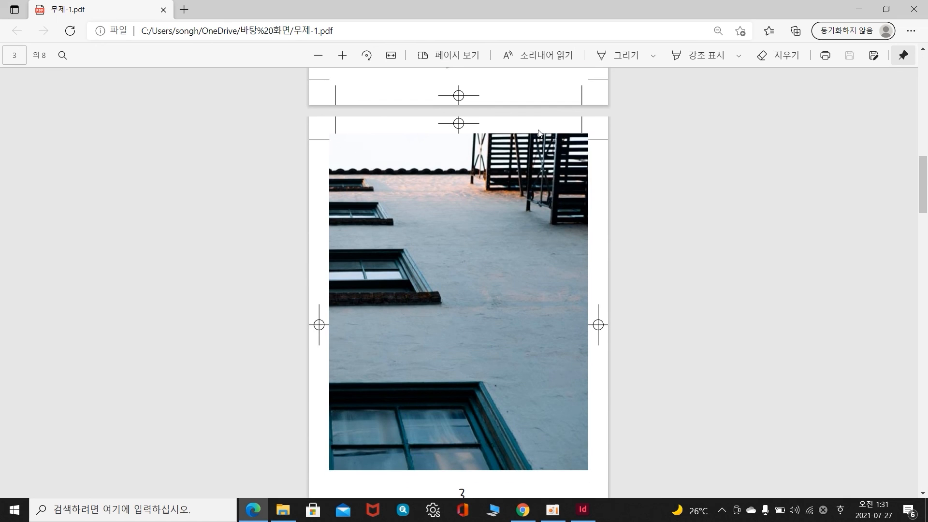
{"action": "scroll", "coordinate": [566, 406], "scroll_direction": "down", "scroll_amount": 7}
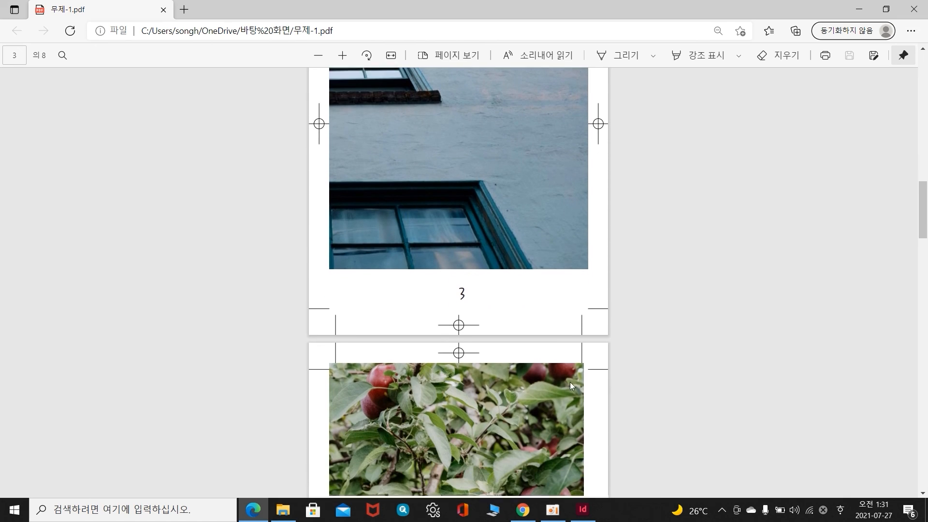
{"action": "scroll", "coordinate": [532, 310], "scroll_direction": "down", "scroll_amount": 6}
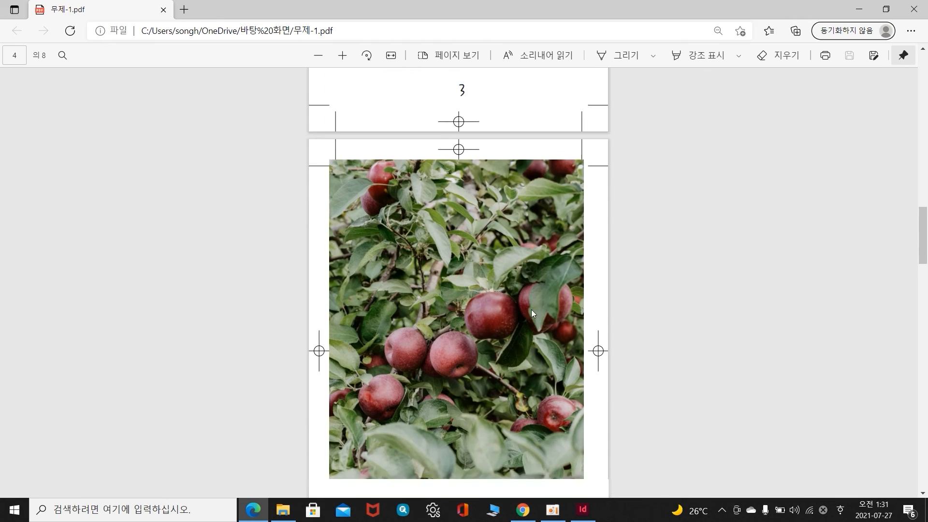
{"action": "scroll", "coordinate": [532, 343], "scroll_direction": "up", "scroll_amount": 3}
{"action": "scroll", "coordinate": [531, 338], "scroll_direction": "down", "scroll_amount": 3}
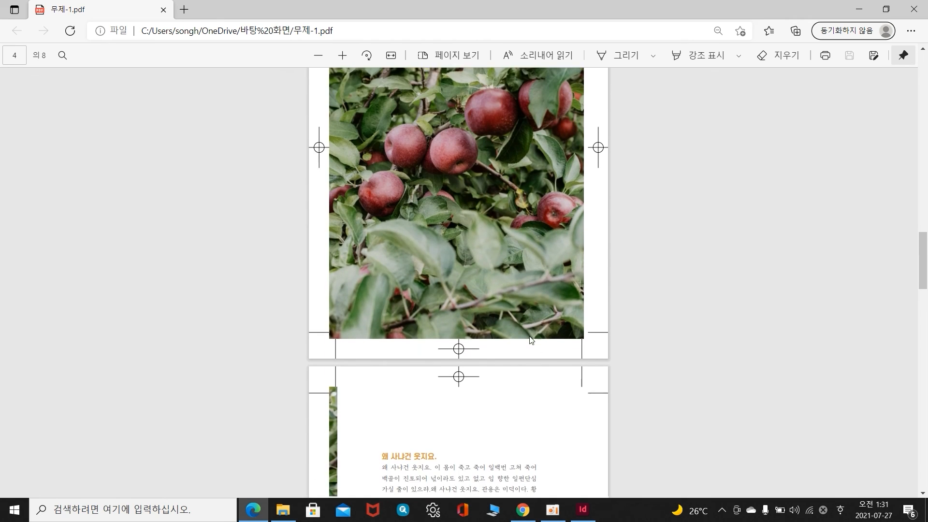
{"action": "scroll", "coordinate": [567, 294], "scroll_direction": "down", "scroll_amount": 2}
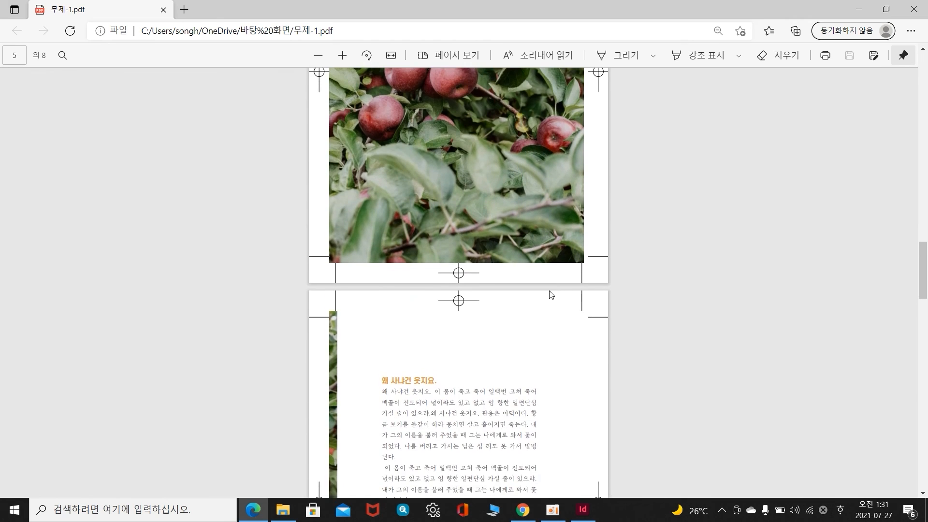
{"action": "scroll", "coordinate": [551, 292], "scroll_direction": "down", "scroll_amount": 3}
{"action": "scroll", "coordinate": [338, 312], "scroll_direction": "down", "scroll_amount": 5}
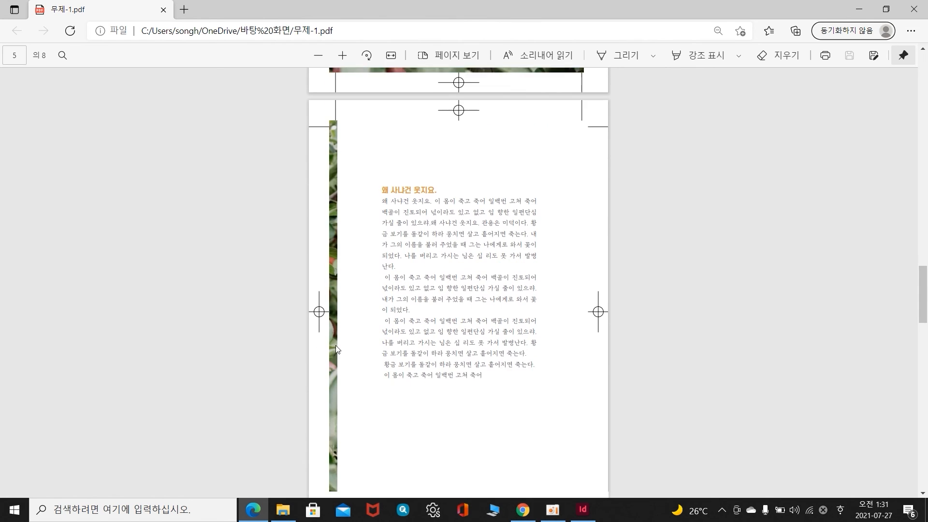
{"action": "scroll", "coordinate": [330, 298], "scroll_direction": "up", "scroll_amount": 10}
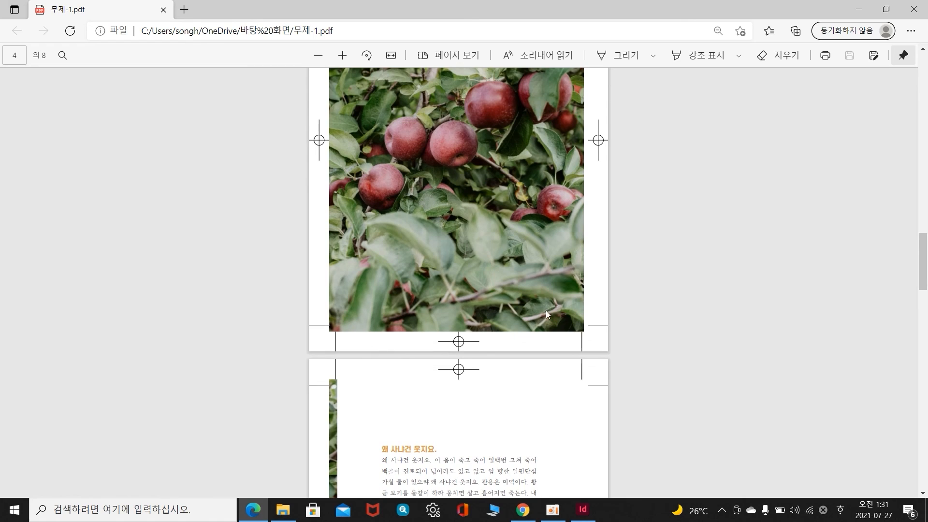
{"action": "scroll", "coordinate": [555, 299], "scroll_direction": "down", "scroll_amount": 4}
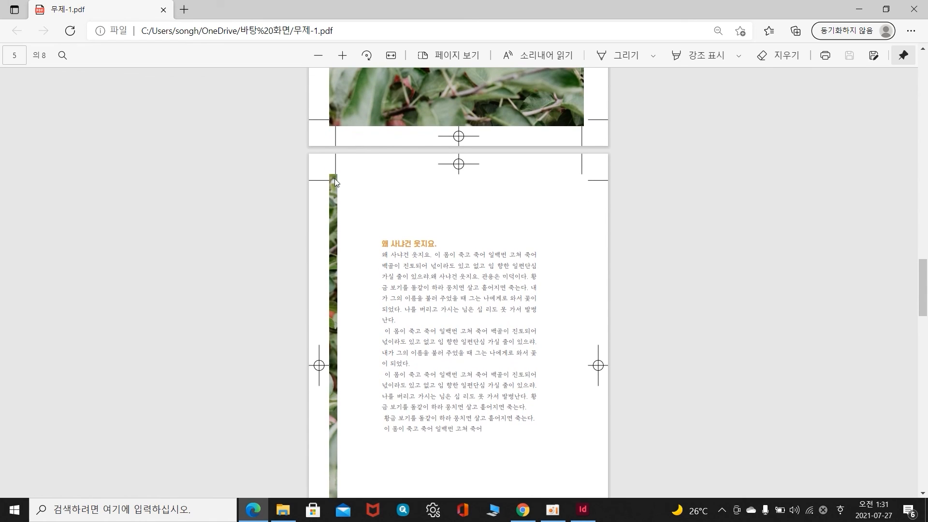
{"action": "scroll", "coordinate": [333, 429], "scroll_direction": "down", "scroll_amount": 3}
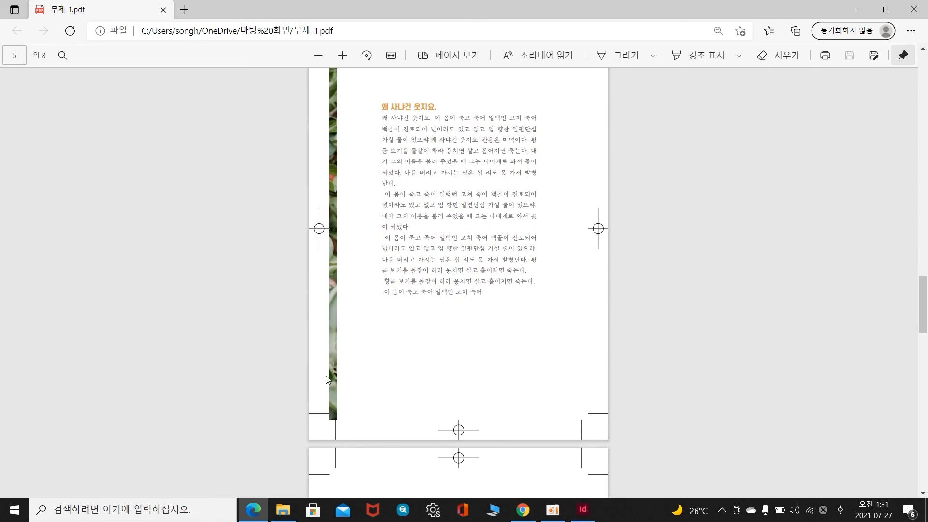
{"action": "scroll", "coordinate": [385, 360], "scroll_direction": "up", "scroll_amount": 4}
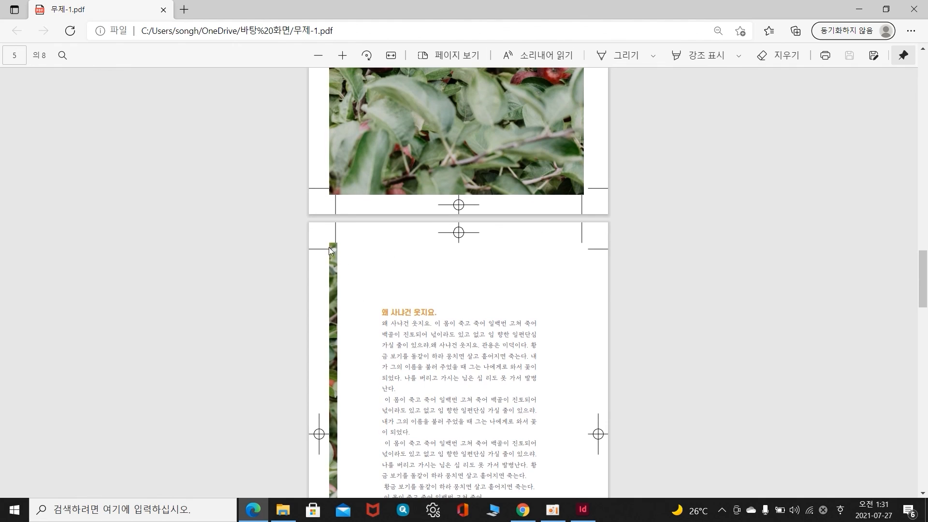
Examine the remaining PDF pages from page 5 to the last page, checking crop marks, page numbers and photo placement
{"action": "scroll", "coordinate": [332, 402], "scroll_direction": "down", "scroll_amount": 5}
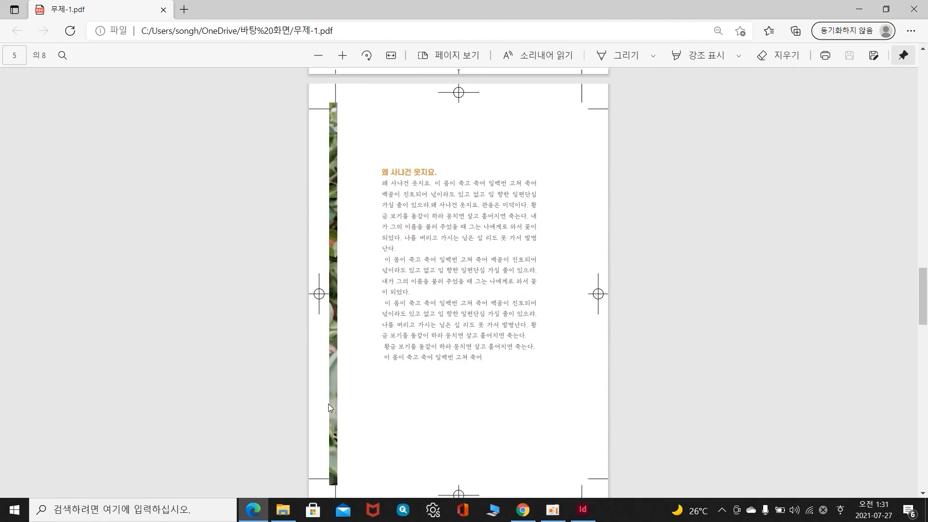
{"action": "scroll", "coordinate": [347, 415], "scroll_direction": "down", "scroll_amount": 13}
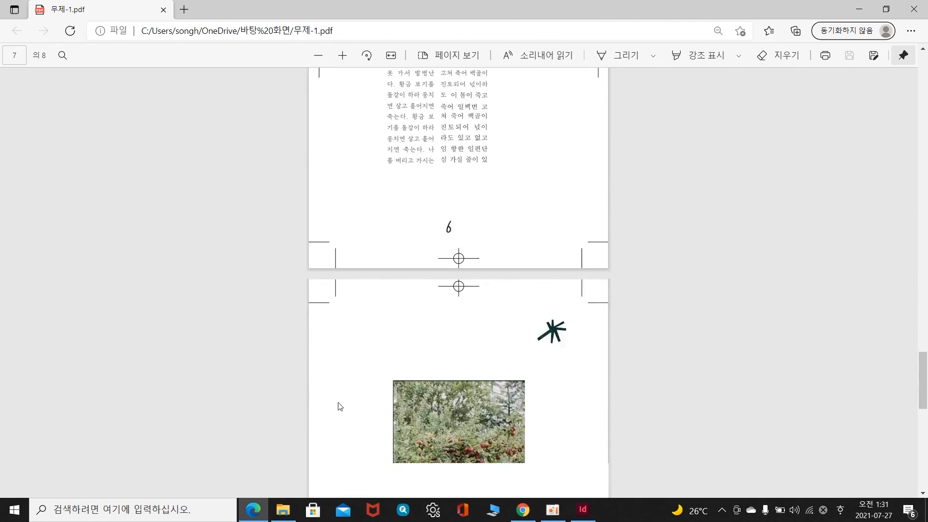
{"action": "scroll", "coordinate": [339, 406], "scroll_direction": "down", "scroll_amount": 9}
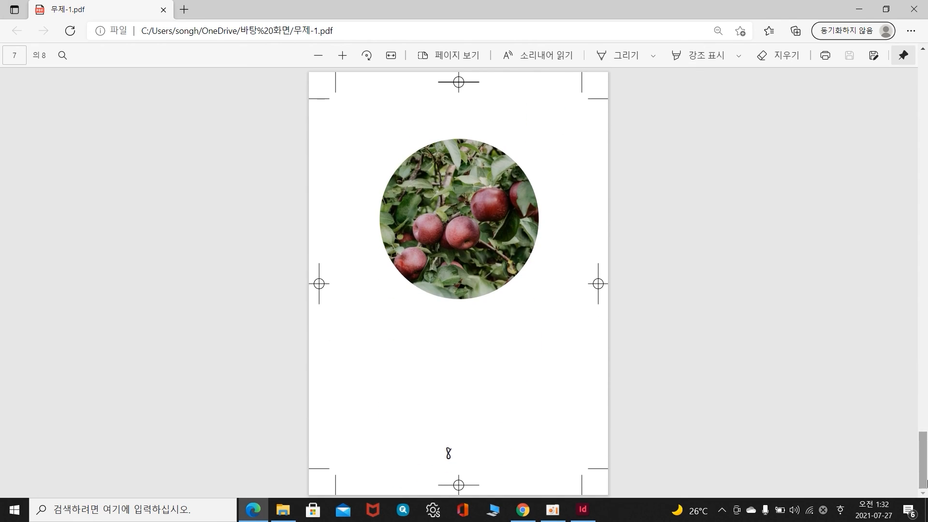
Return to page 6, zoom out one level, and recheck the bleed edges of the full-page apple photo on page 4
{"action": "scroll", "coordinate": [925, 297], "scroll_direction": "up", "scroll_amount": 10}
{"action": "left_click_drag", "start_coordinate": [913, 351], "coordinate": [916, 360]}
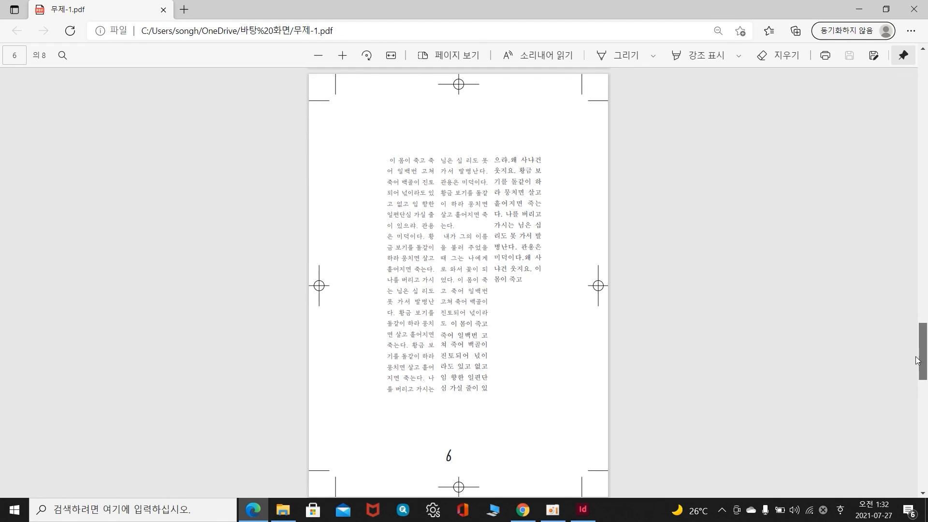
{"action": "left_click", "coordinate": [319, 56]}
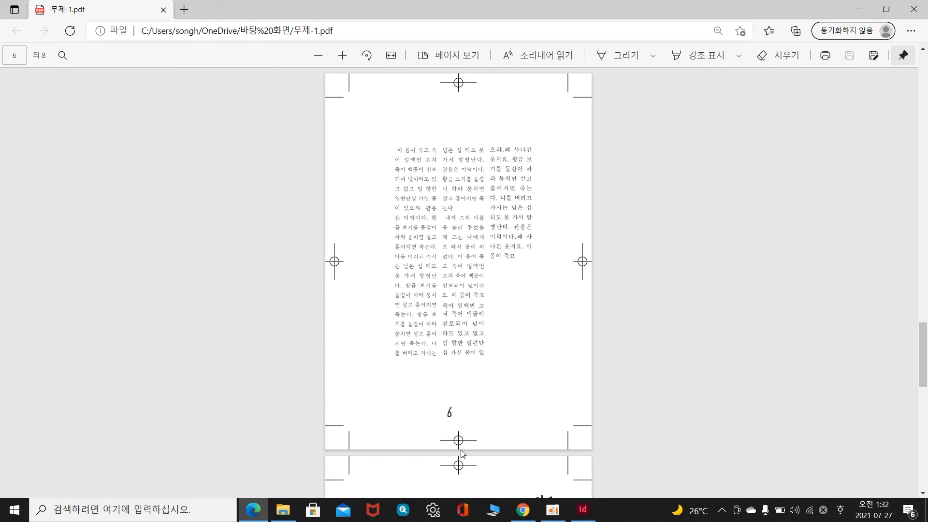
{"action": "left_click_drag", "start_coordinate": [924, 376], "coordinate": [925, 263]}
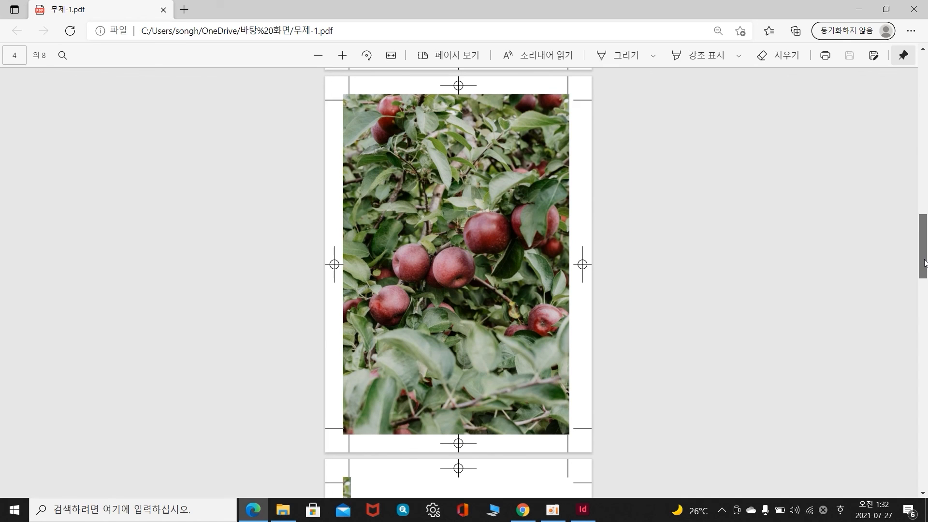
{"action": "mouse_move", "coordinate": [925, 262]}
{"action": "left_mouse_down"}
{"action": "mouse_move", "coordinate": [923, 251]}
{"action": "mouse_move", "coordinate": [923, 269]}
{"action": "left_mouse_up"}
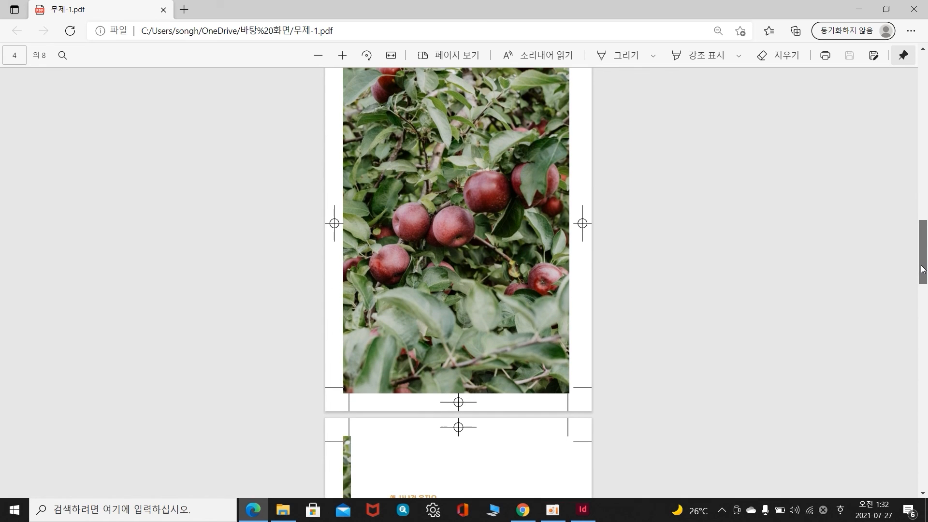